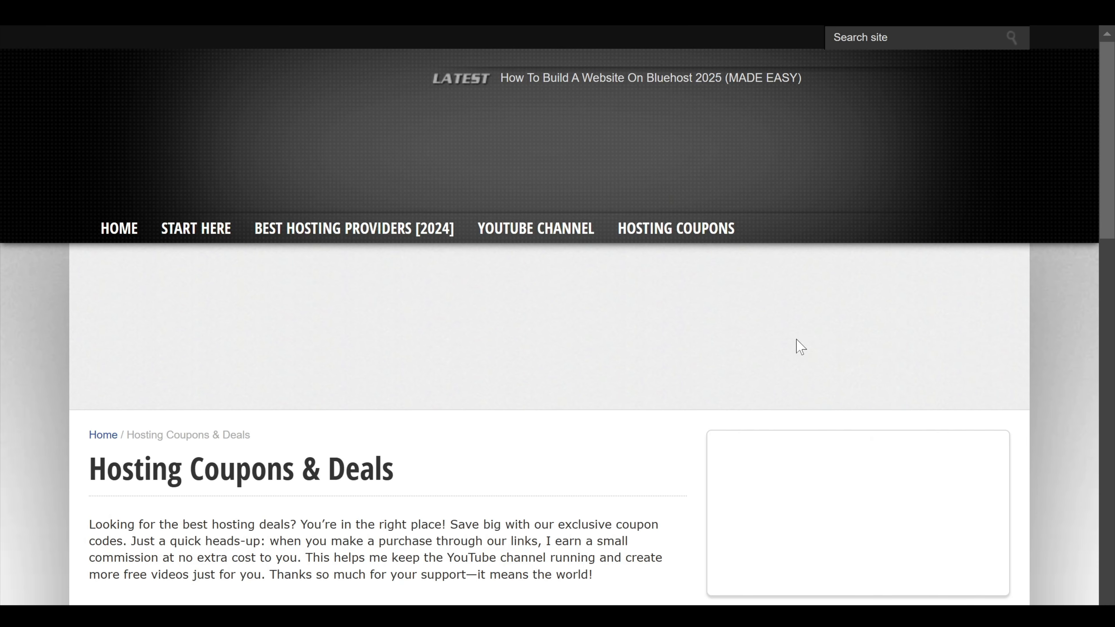
Step: Scroll down the Hosting Coupons page
{"action": "scroll", "coordinate": [519, 344], "scroll_direction": "down", "scroll_amount": 5}
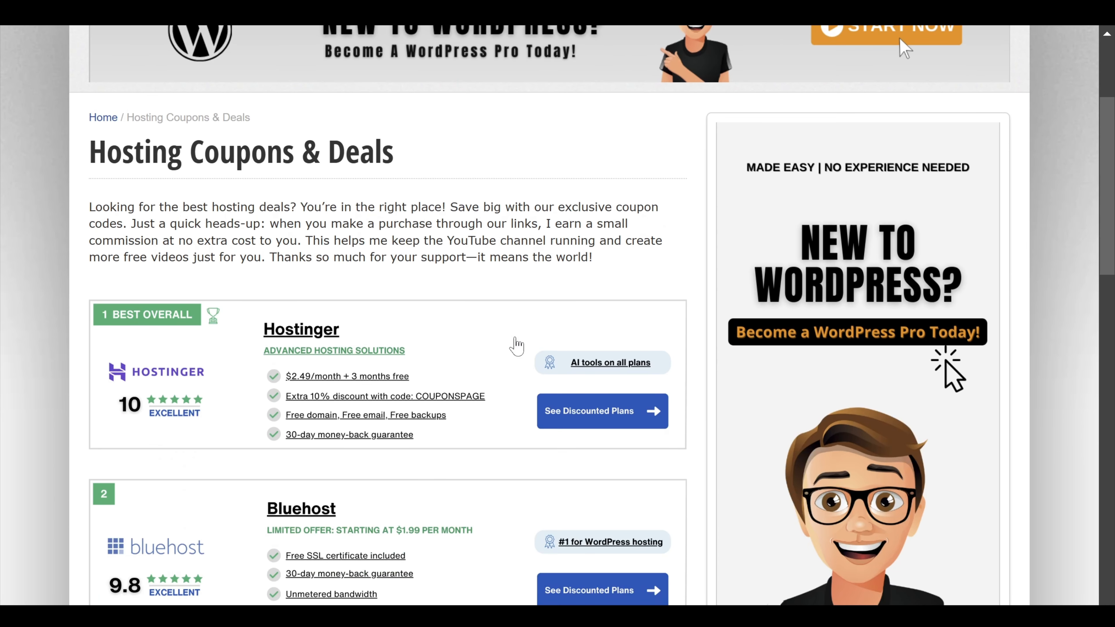
{"action": "scroll", "coordinate": [516, 346], "scroll_direction": "down", "scroll_amount": 2}
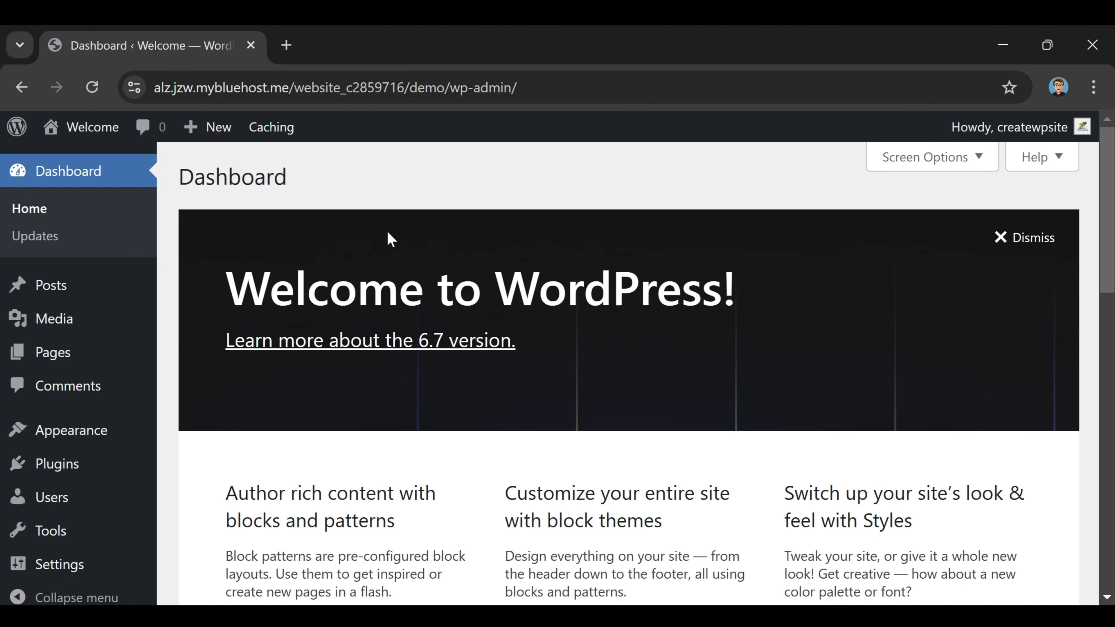
{"action": "scroll", "coordinate": [675, 465], "scroll_direction": "down", "scroll_amount": 8}
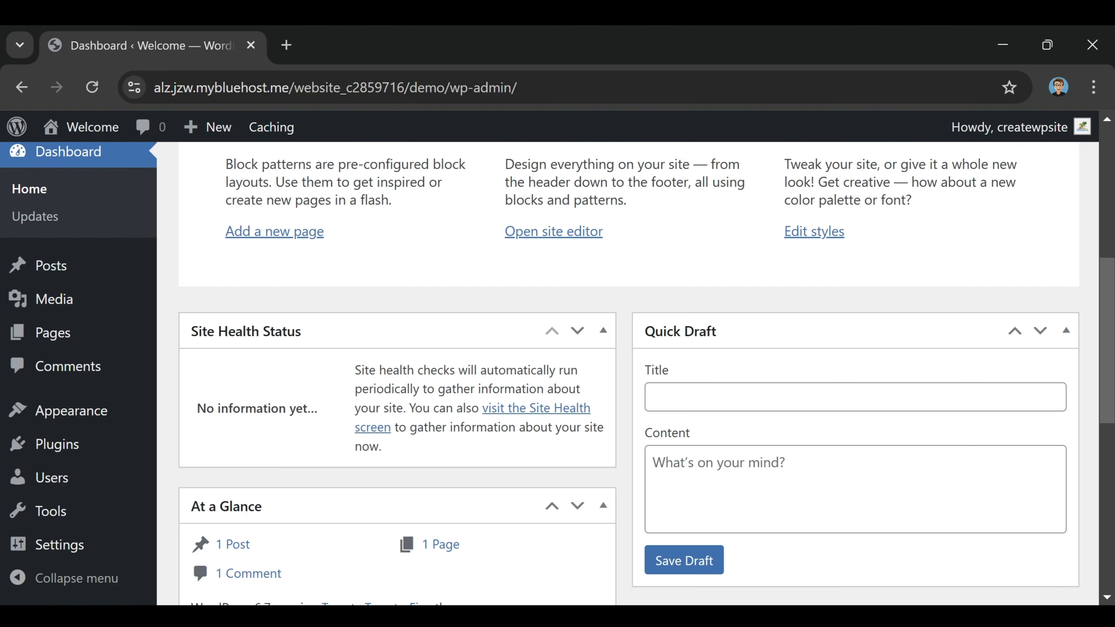
{"action": "scroll", "coordinate": [647, 448], "scroll_direction": "up", "scroll_amount": 8}
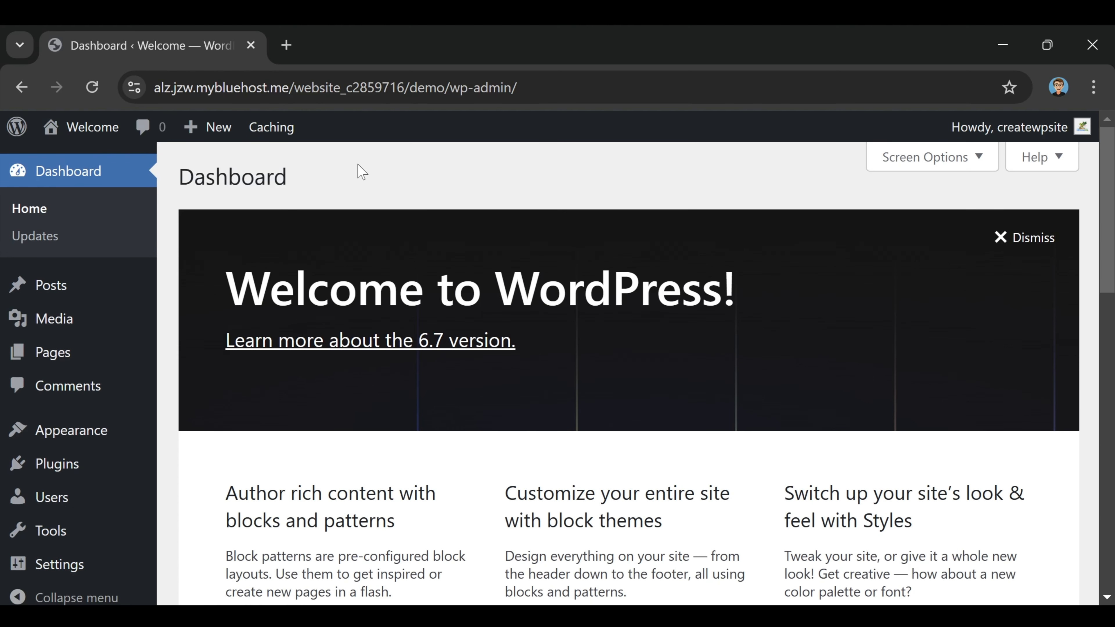
{"action": "scroll", "coordinate": [676, 368], "scroll_direction": "down", "scroll_amount": 5}
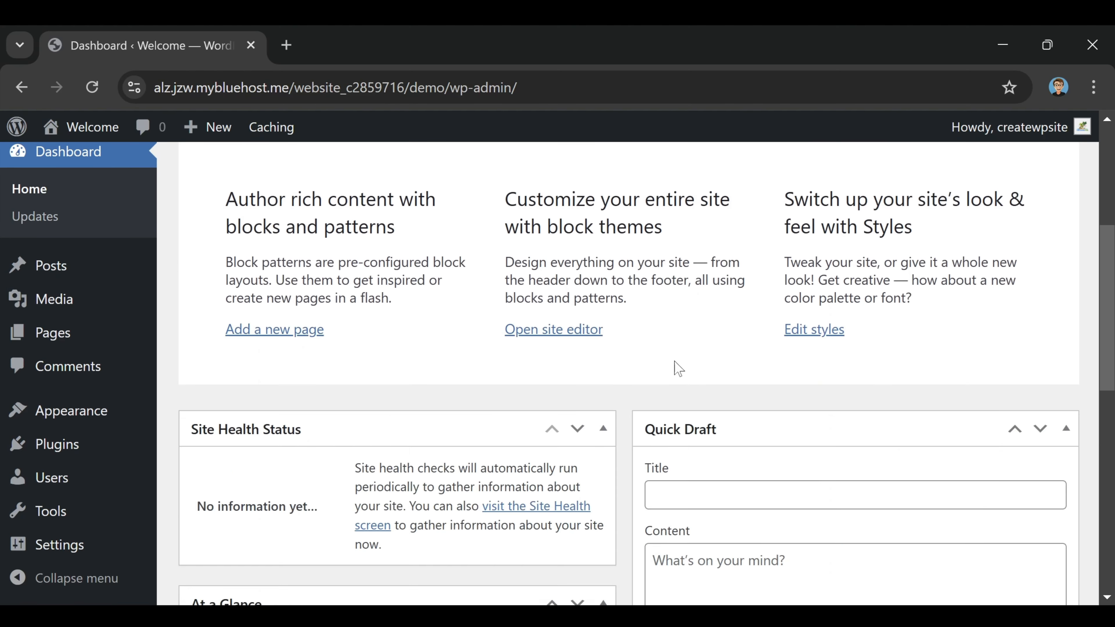
{"action": "scroll", "coordinate": [846, 283], "scroll_direction": "down", "scroll_amount": 4}
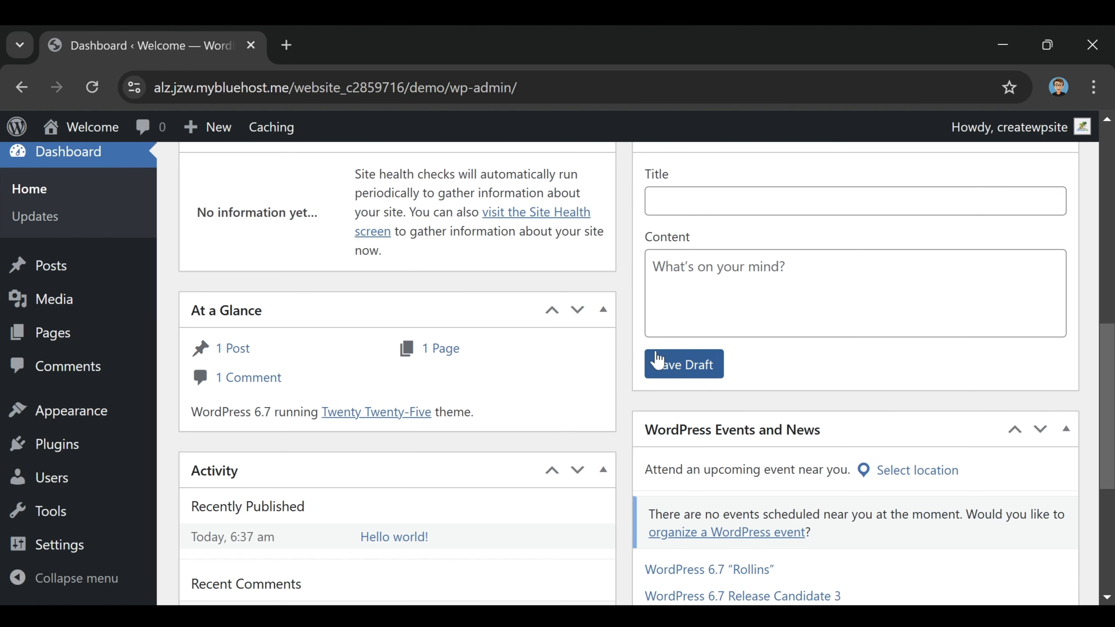
{"action": "scroll", "coordinate": [652, 364], "scroll_direction": "down", "scroll_amount": 4}
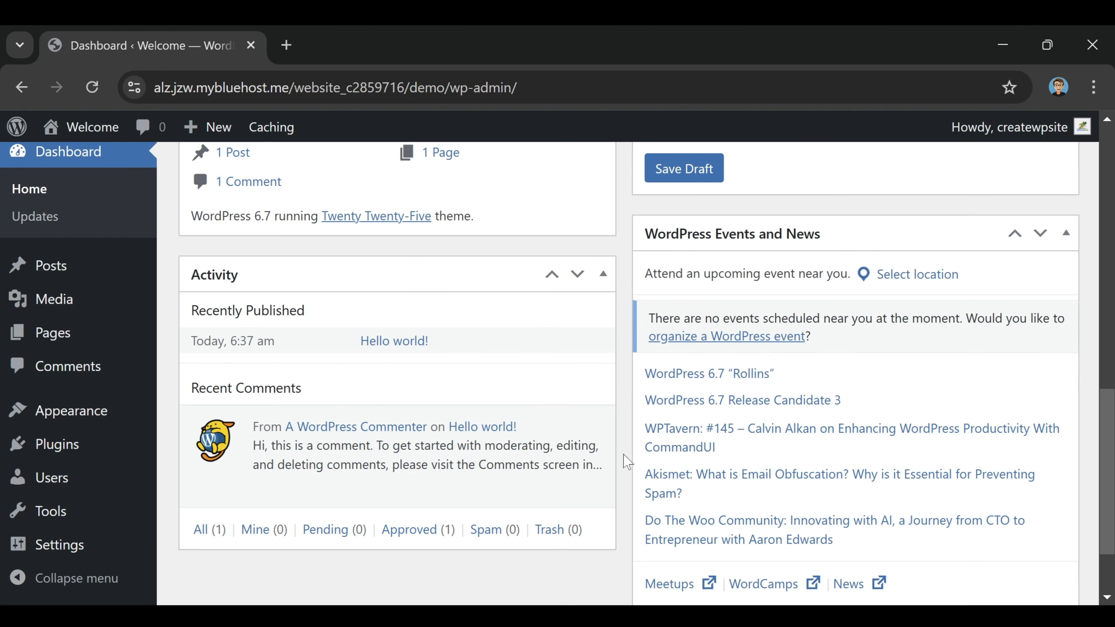
{"action": "scroll", "coordinate": [652, 485], "scroll_direction": "up", "scroll_amount": 12}
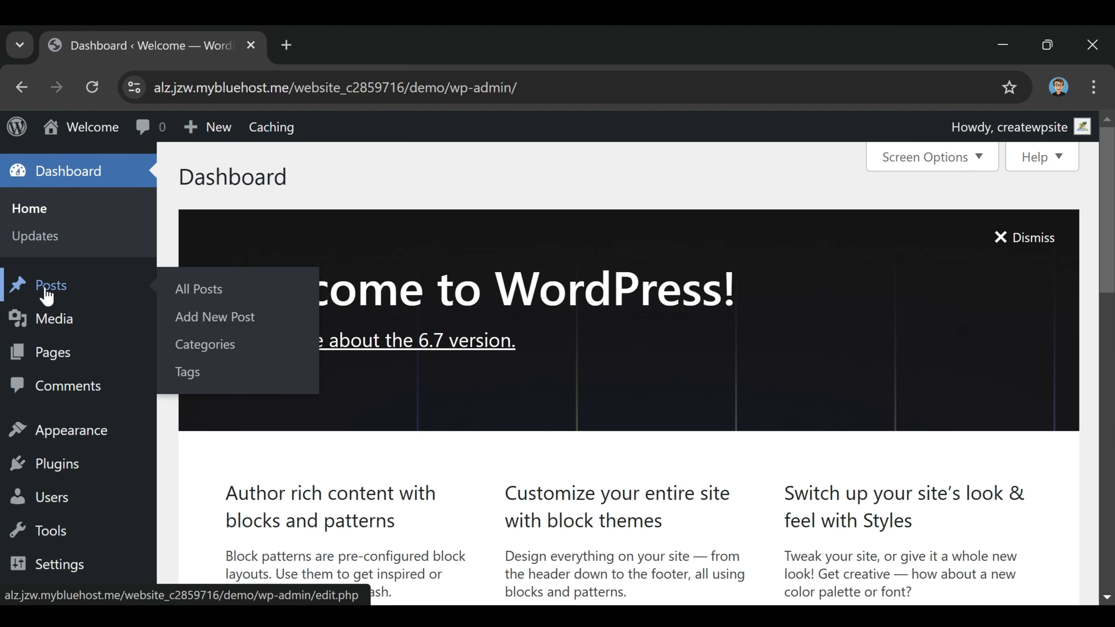
{"action": "mouse_move", "coordinate": [51, 293]}
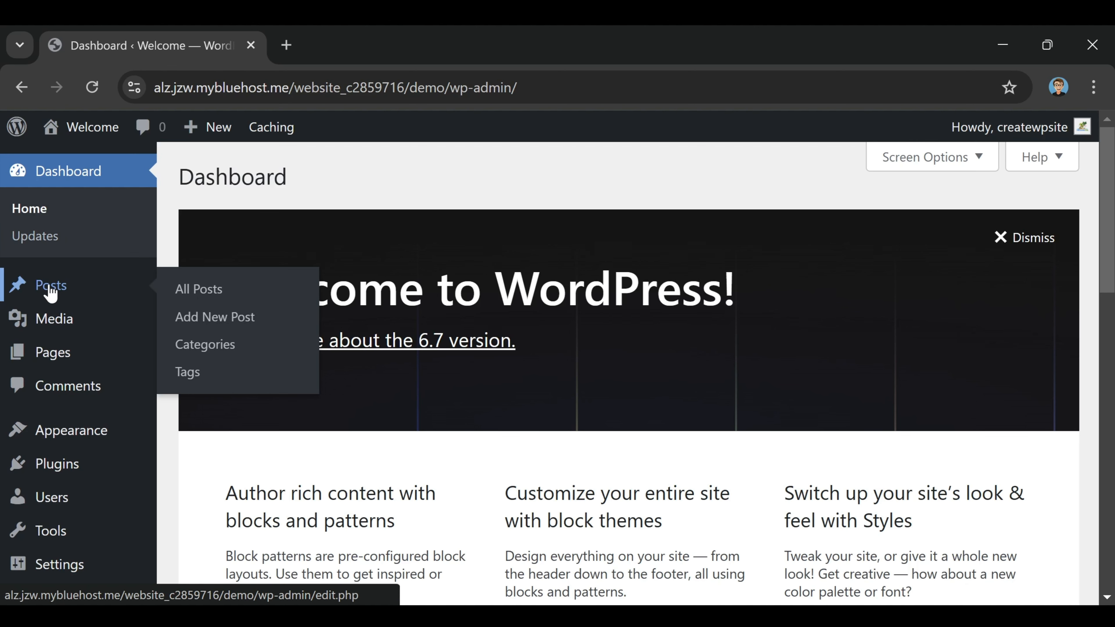
{"action": "mouse_move", "coordinate": [62, 323]}
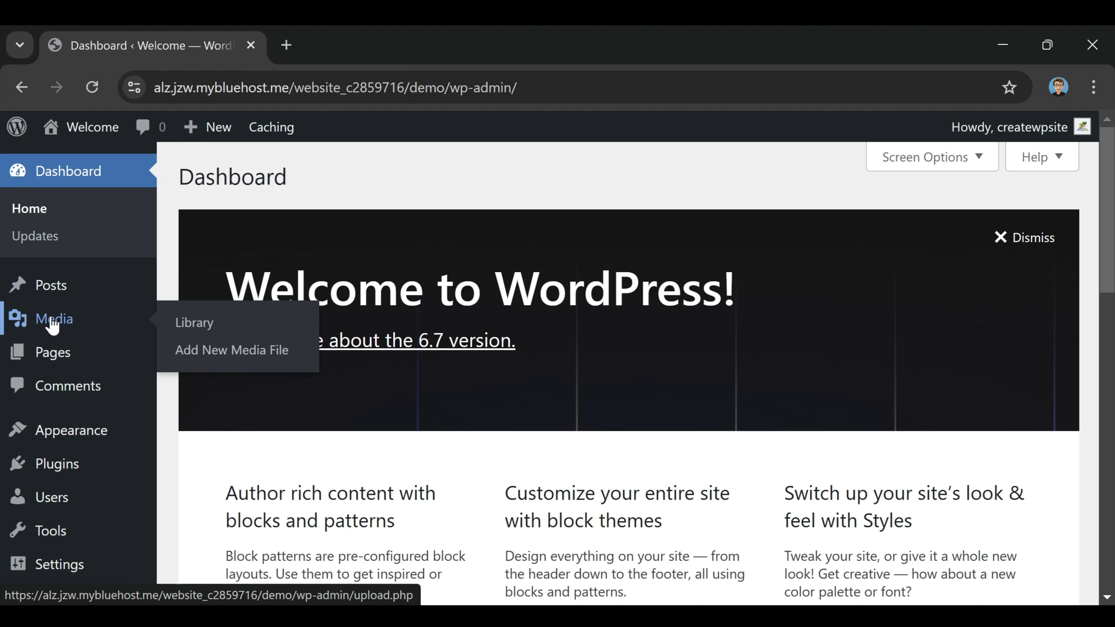
{"action": "mouse_move", "coordinate": [48, 369]}
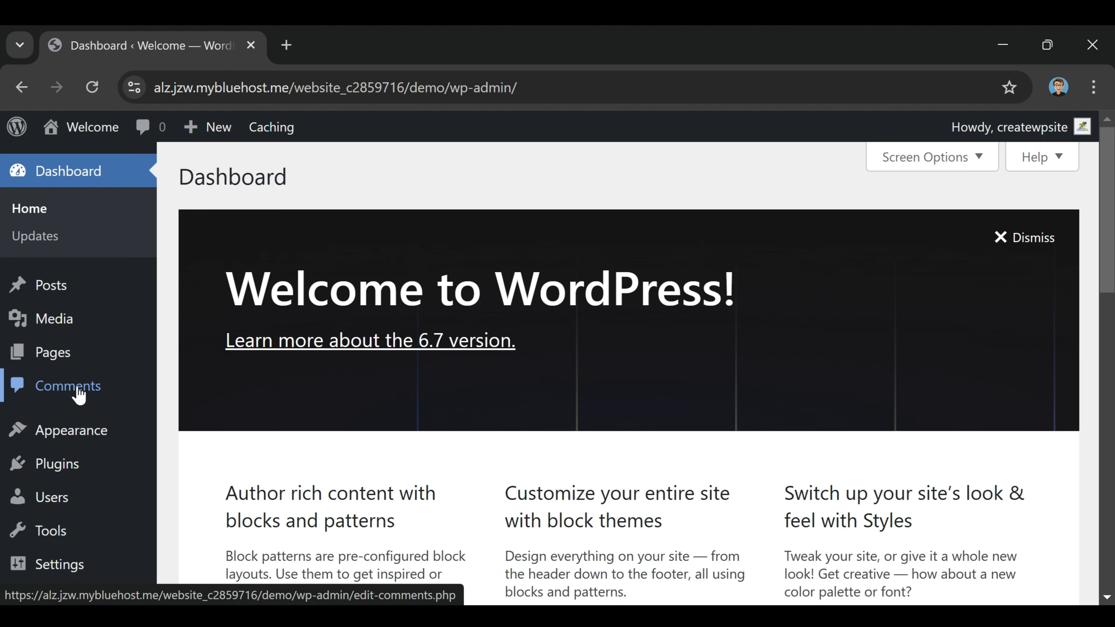
{"action": "scroll", "coordinate": [78, 391], "scroll_direction": "down", "scroll_amount": 2}
{"action": "mouse_move", "coordinate": [78, 416]}
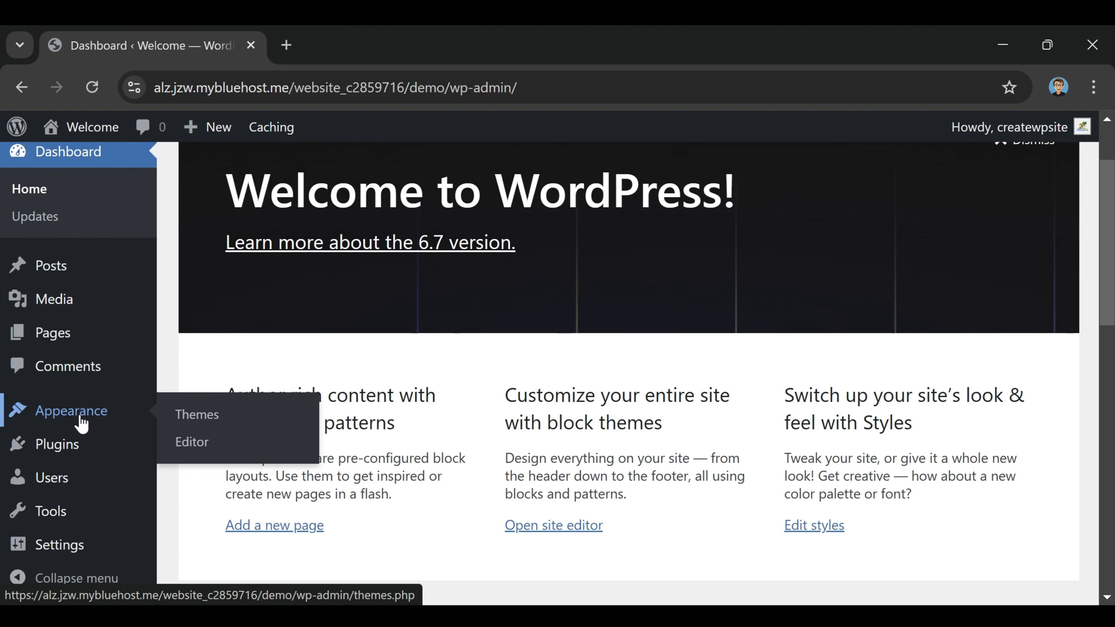
{"action": "mouse_move", "coordinate": [68, 458]}
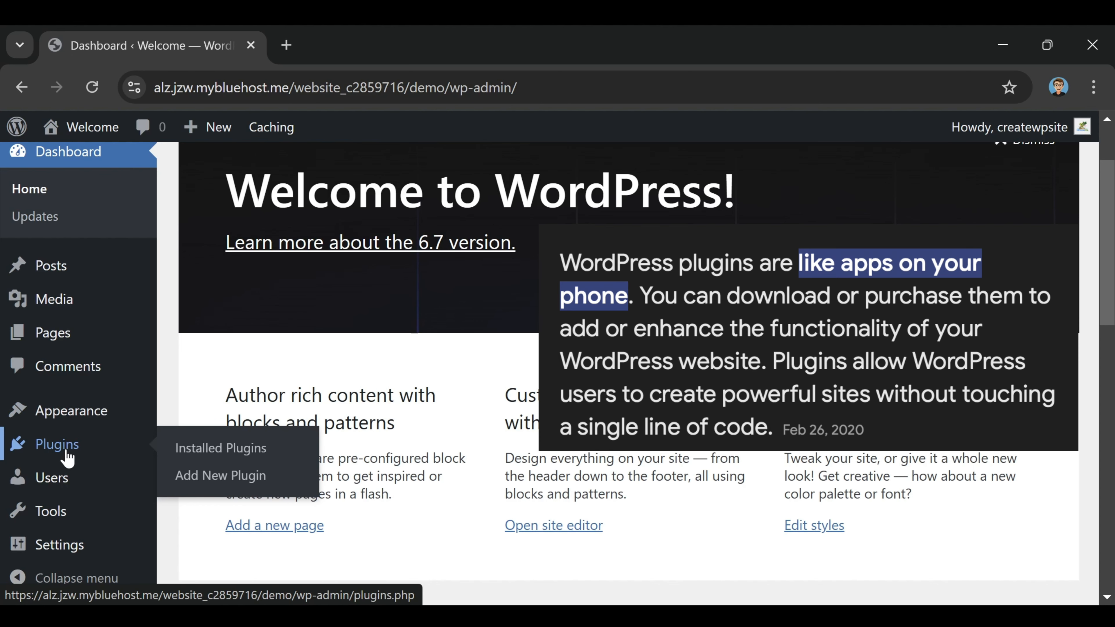
{"action": "mouse_move", "coordinate": [59, 487]}
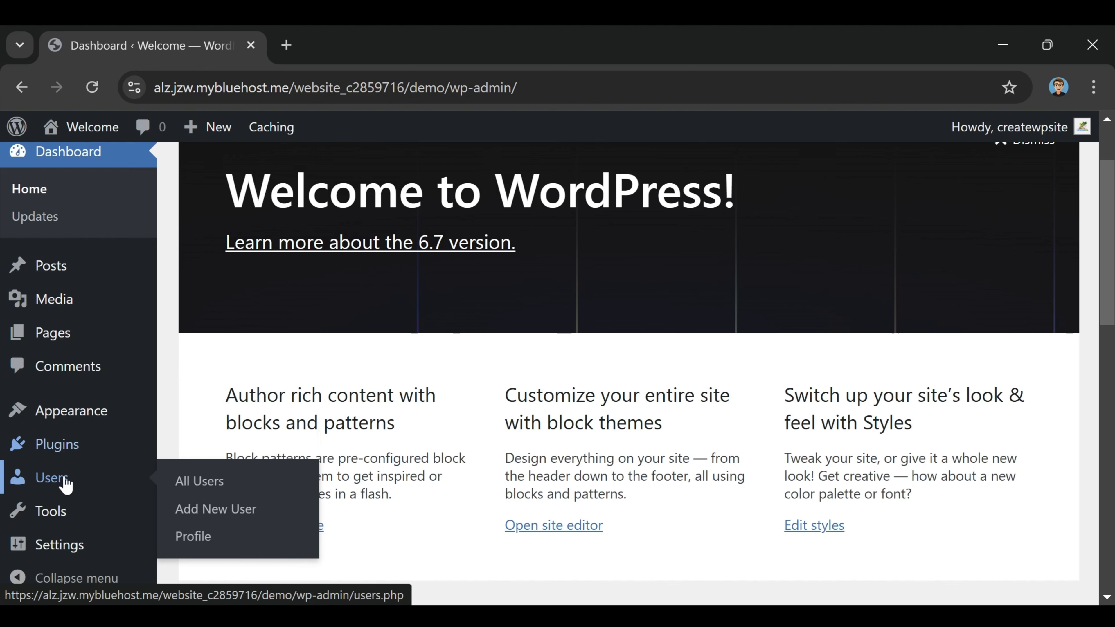
{"action": "mouse_move", "coordinate": [53, 514]}
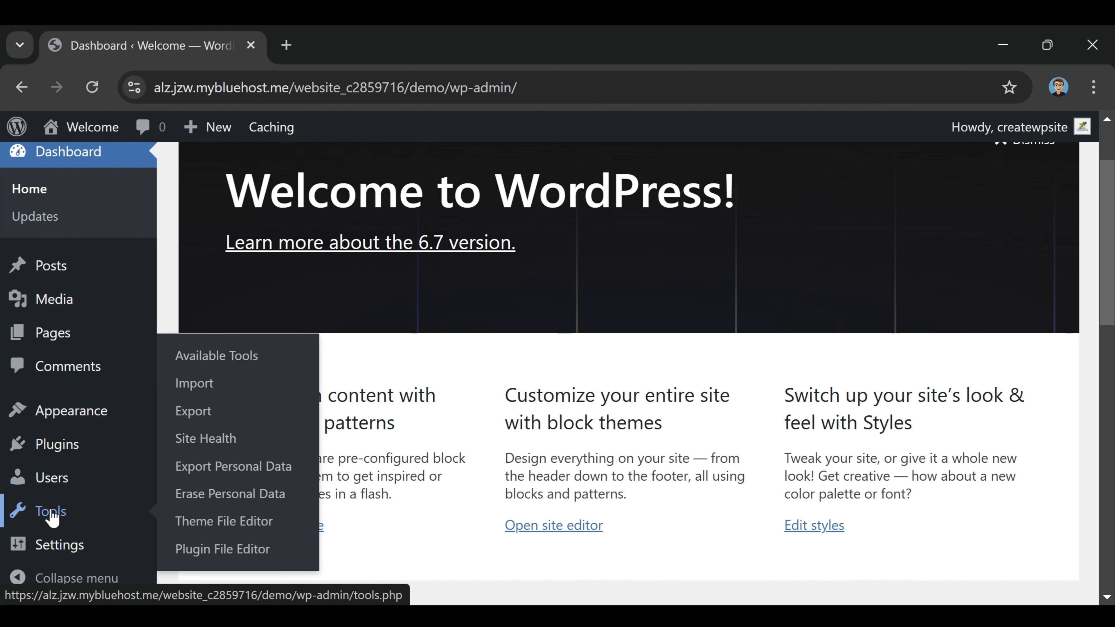
{"action": "mouse_move", "coordinate": [51, 561]}
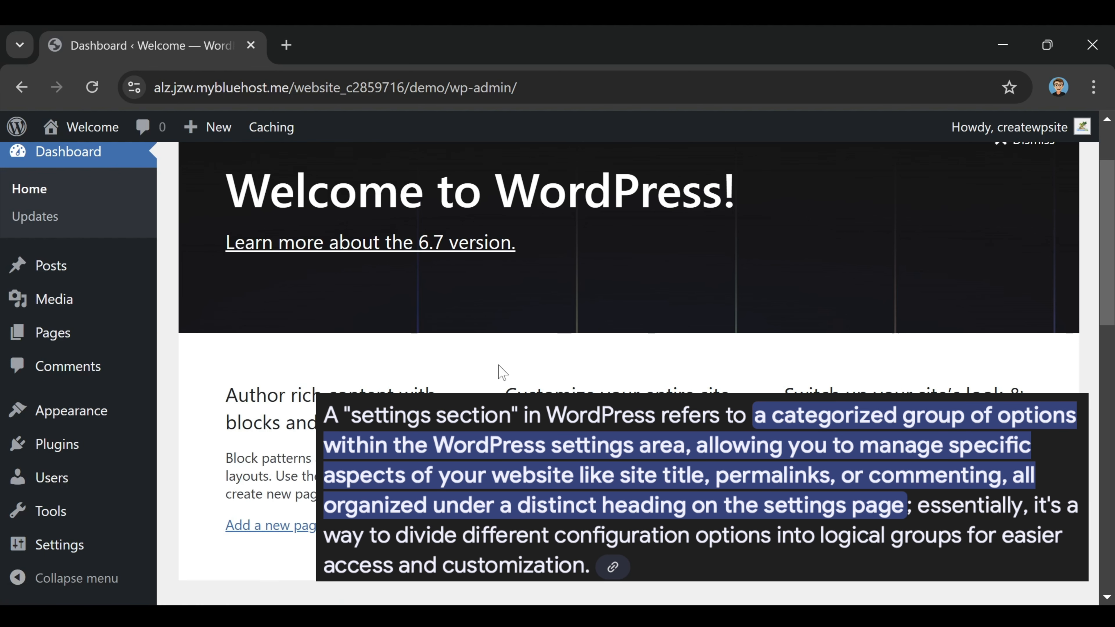
{"action": "left_click", "coordinate": [17, 579]}
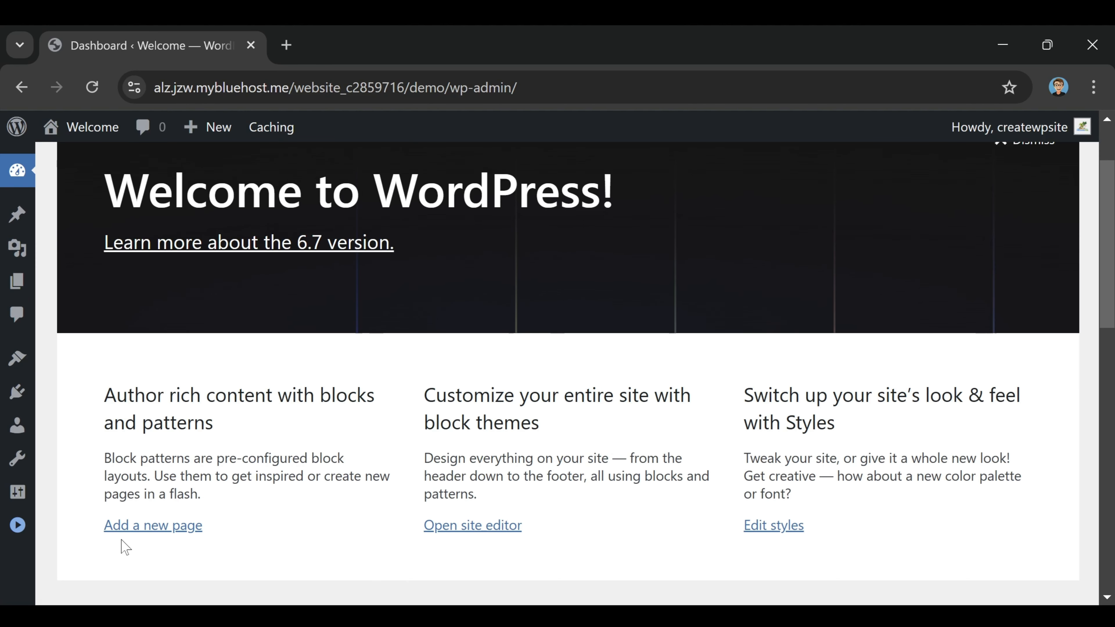
{"action": "left_click", "coordinate": [18, 527]}
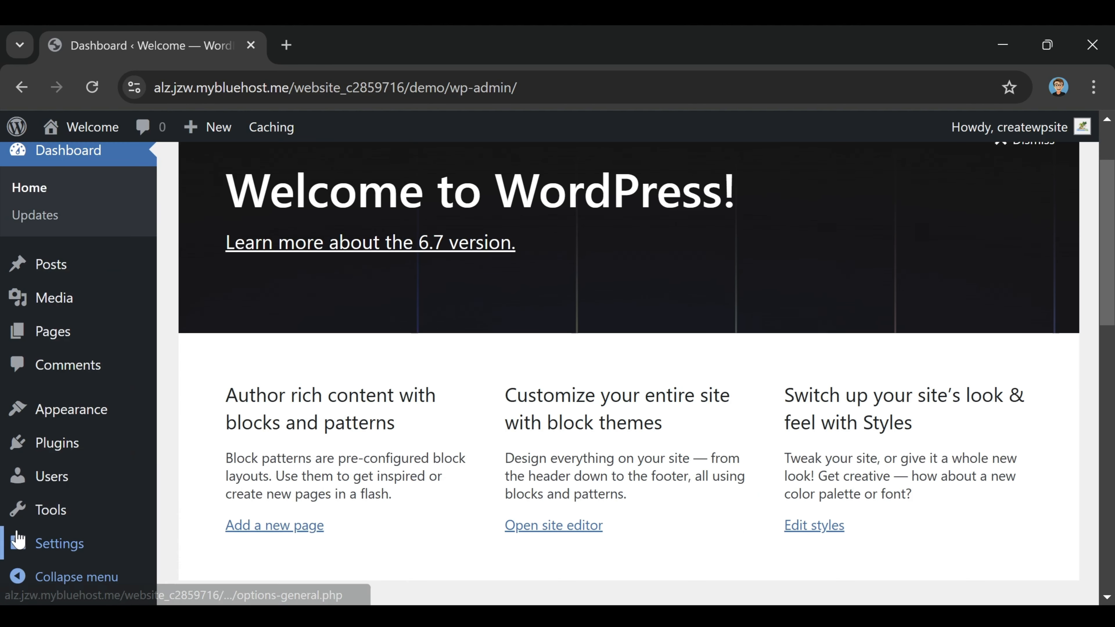
{"action": "left_click", "coordinate": [18, 578]}
{"action": "left_click", "coordinate": [17, 526]}
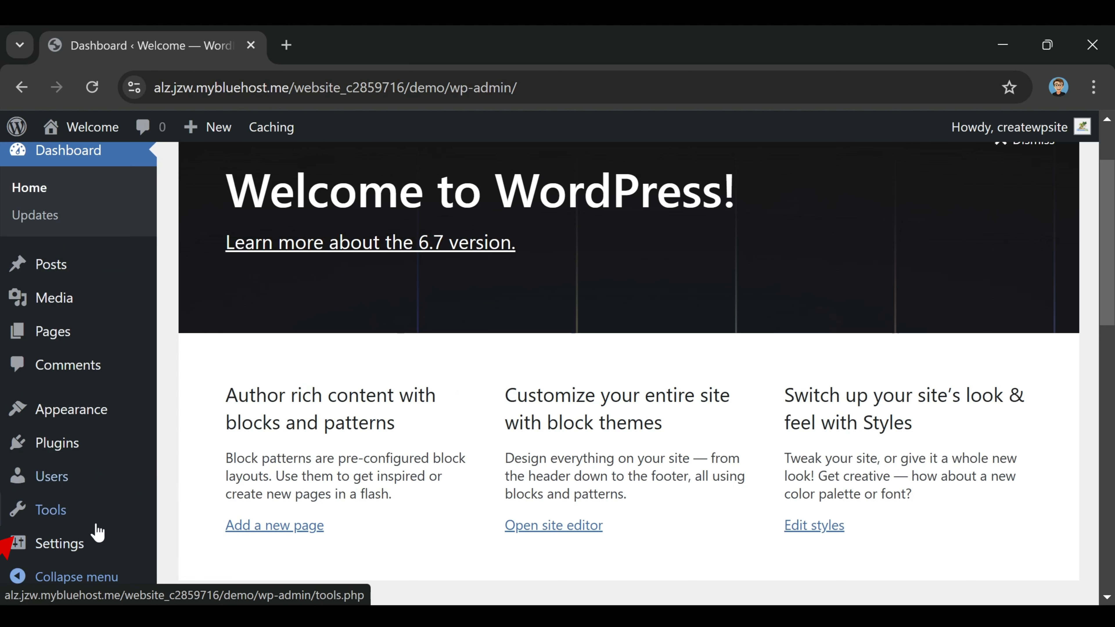
{"action": "scroll", "coordinate": [564, 183], "scroll_direction": "up", "scroll_amount": 2}
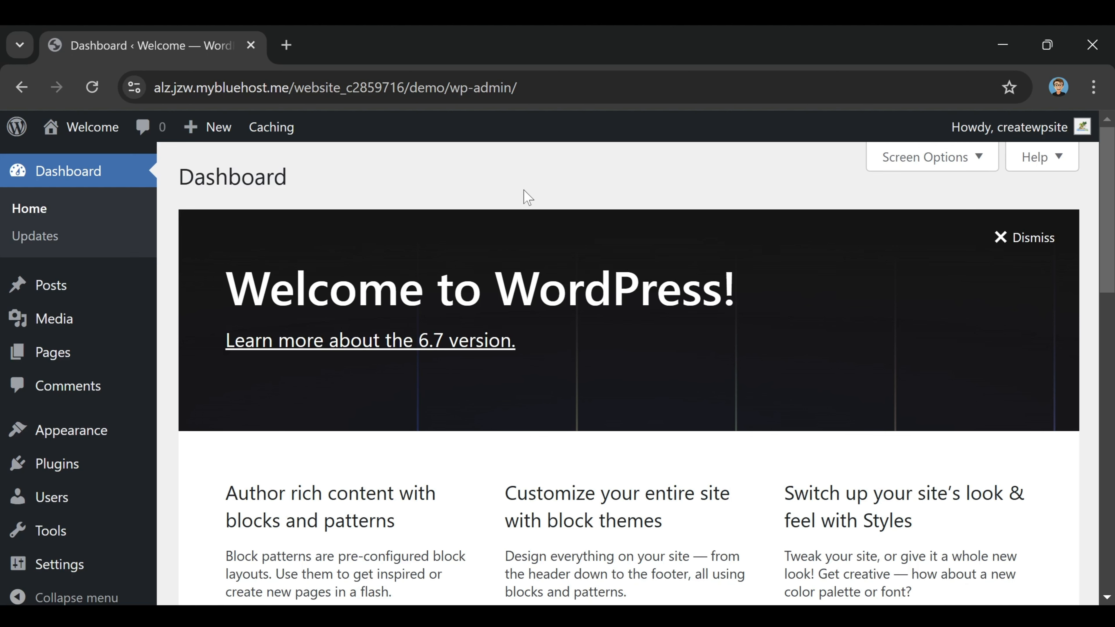
Step: Go from Appearance > Themes to the Add New Theme page
{"action": "mouse_move", "coordinate": [63, 435]}
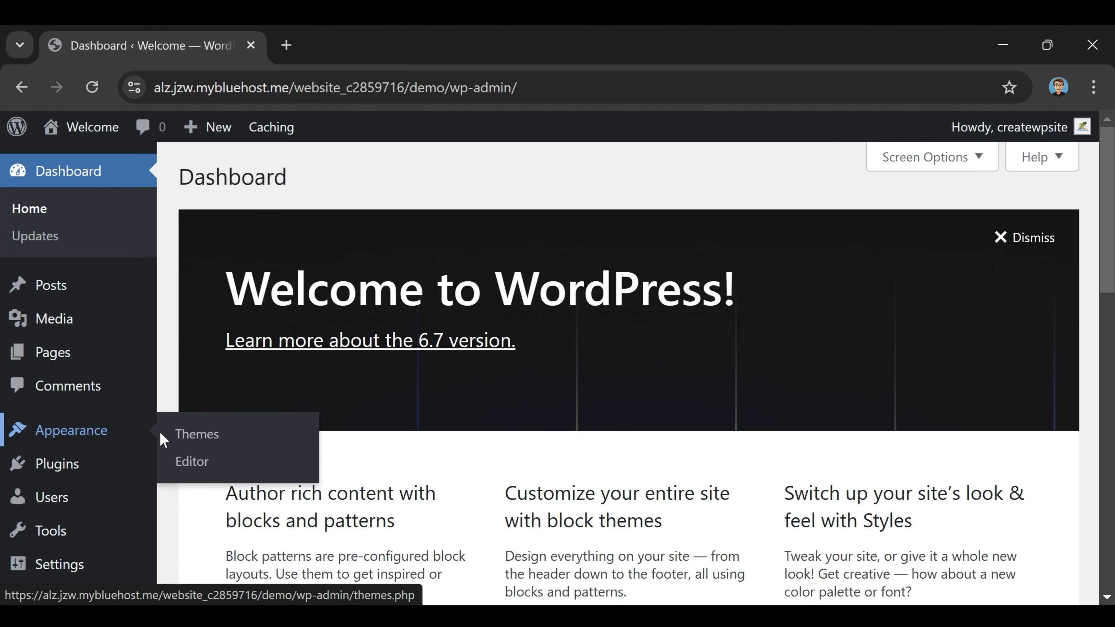
{"action": "left_click", "coordinate": [209, 438]}
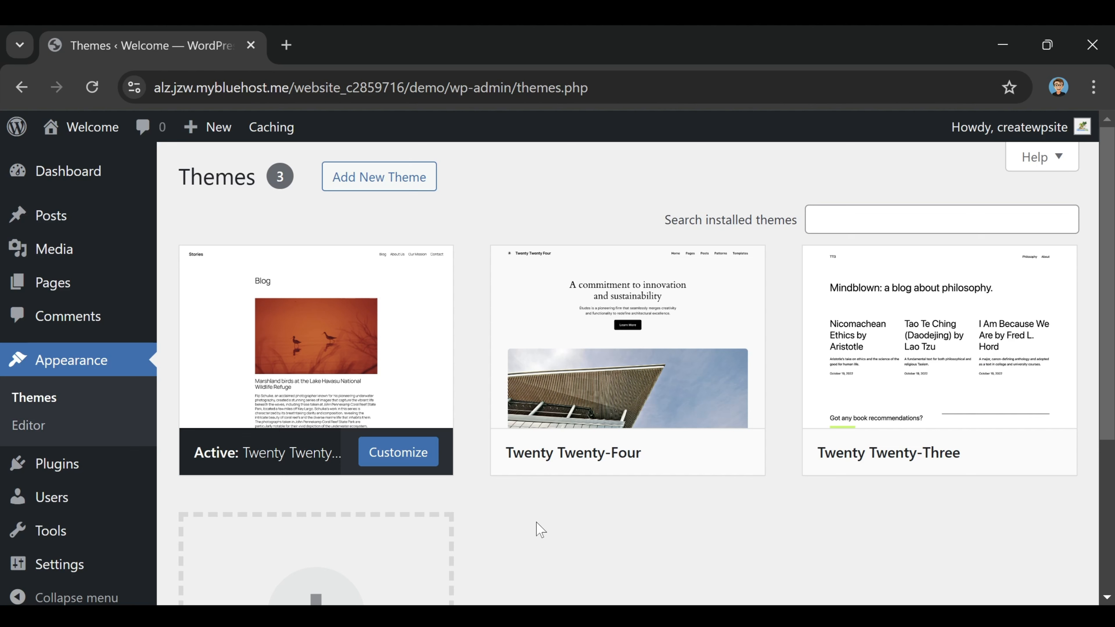
{"action": "left_click", "coordinate": [383, 192]}
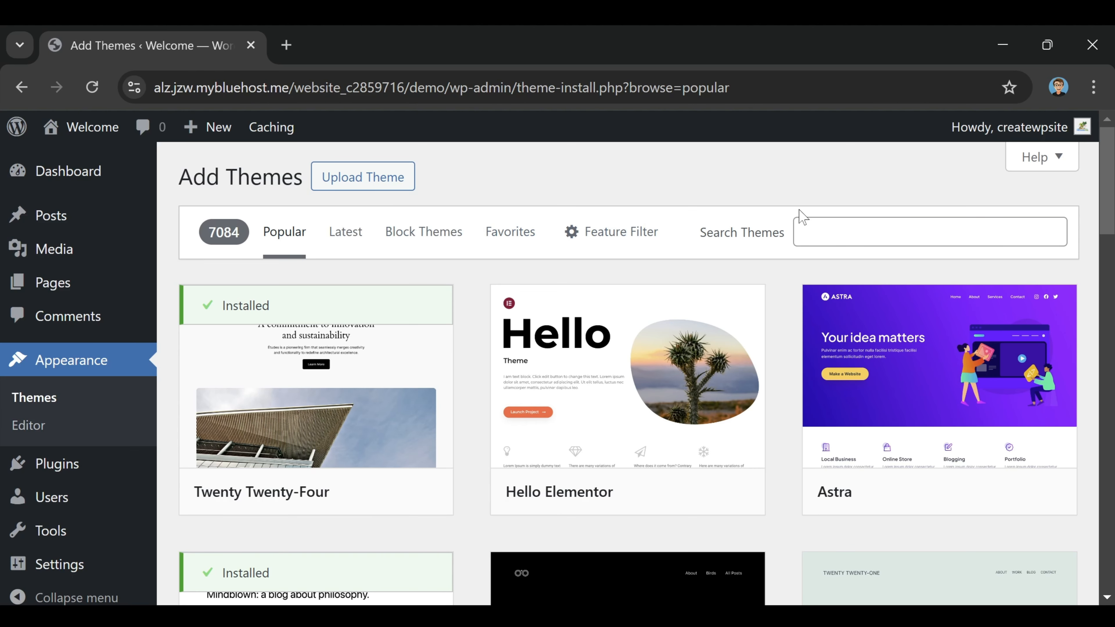
Step: Browse the Latest, Block Themes and Favorites theme lists, then return to Popular
{"action": "left_click", "coordinate": [349, 235]}
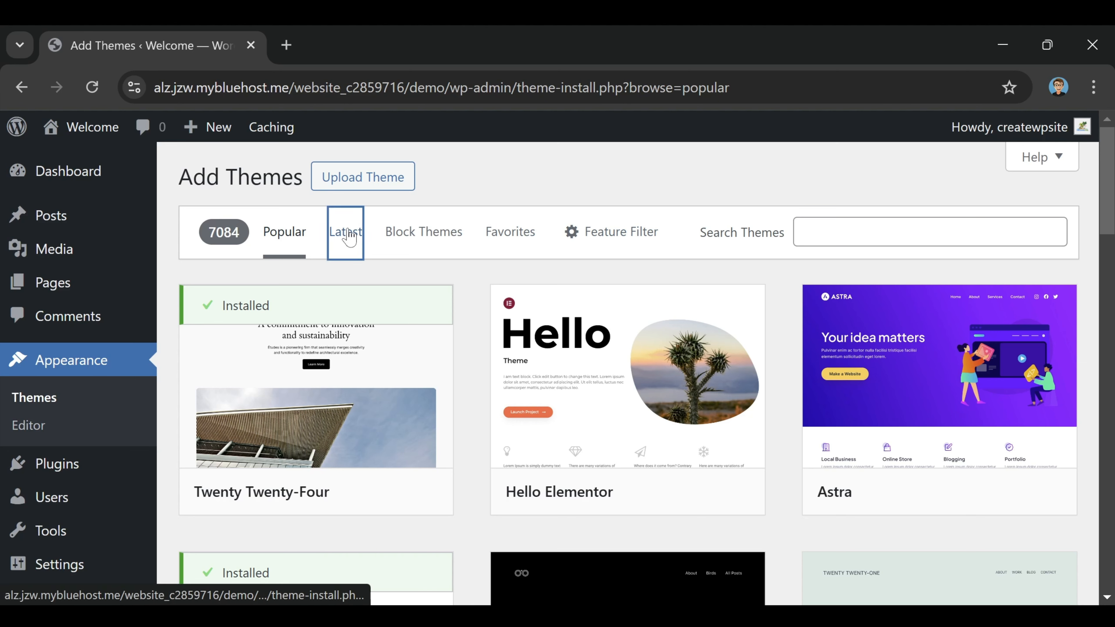
{"action": "left_click", "coordinate": [445, 231]}
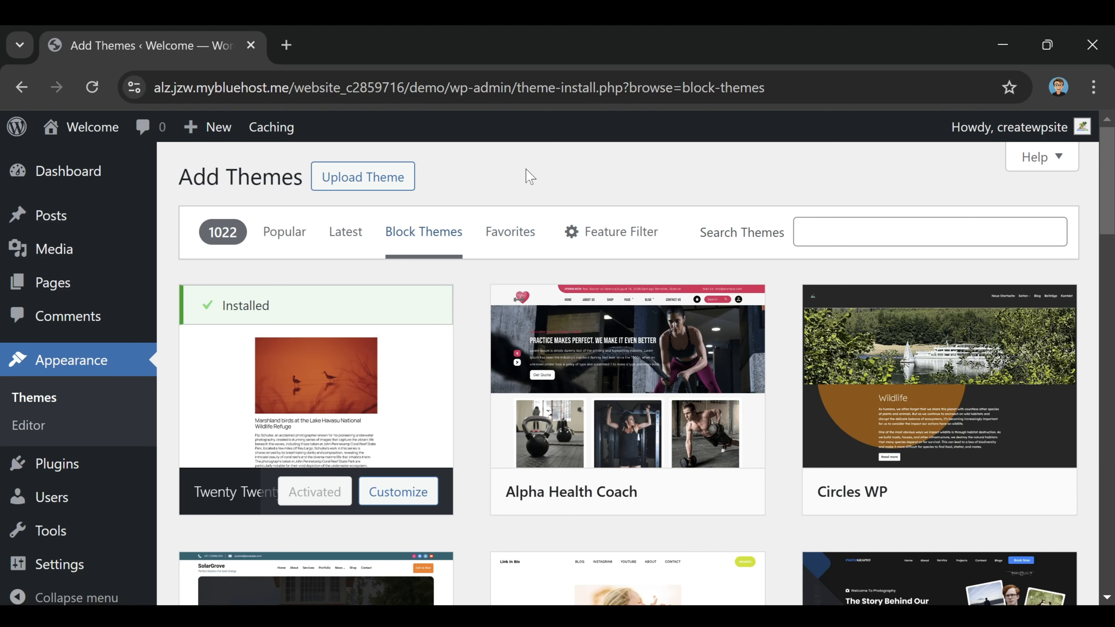
{"action": "left_click", "coordinate": [496, 237]}
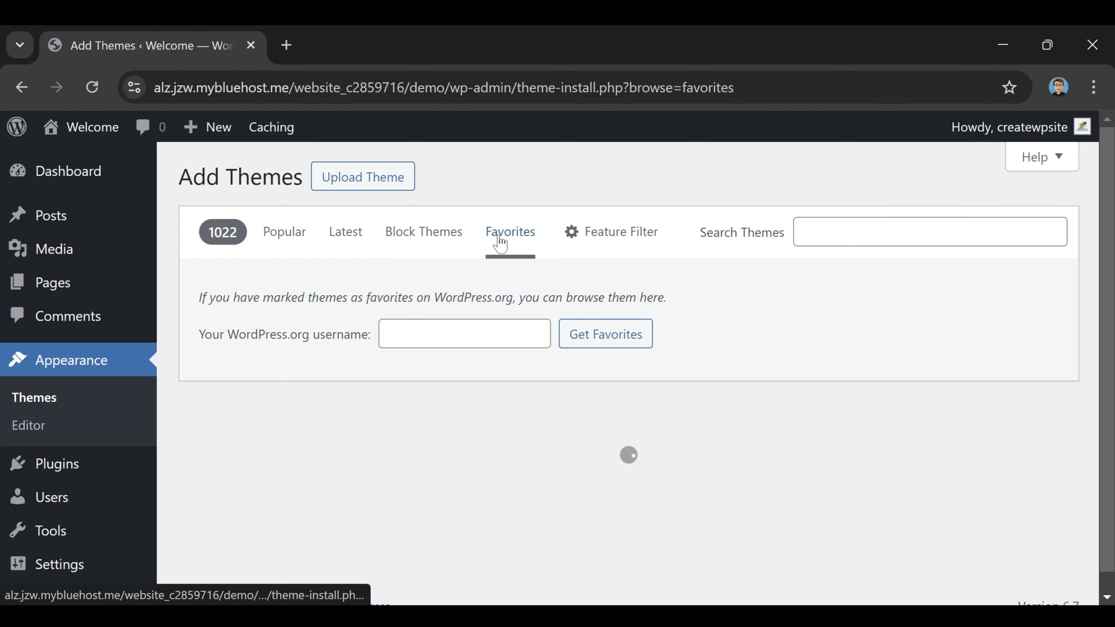
{"action": "left_click", "coordinate": [282, 235]}
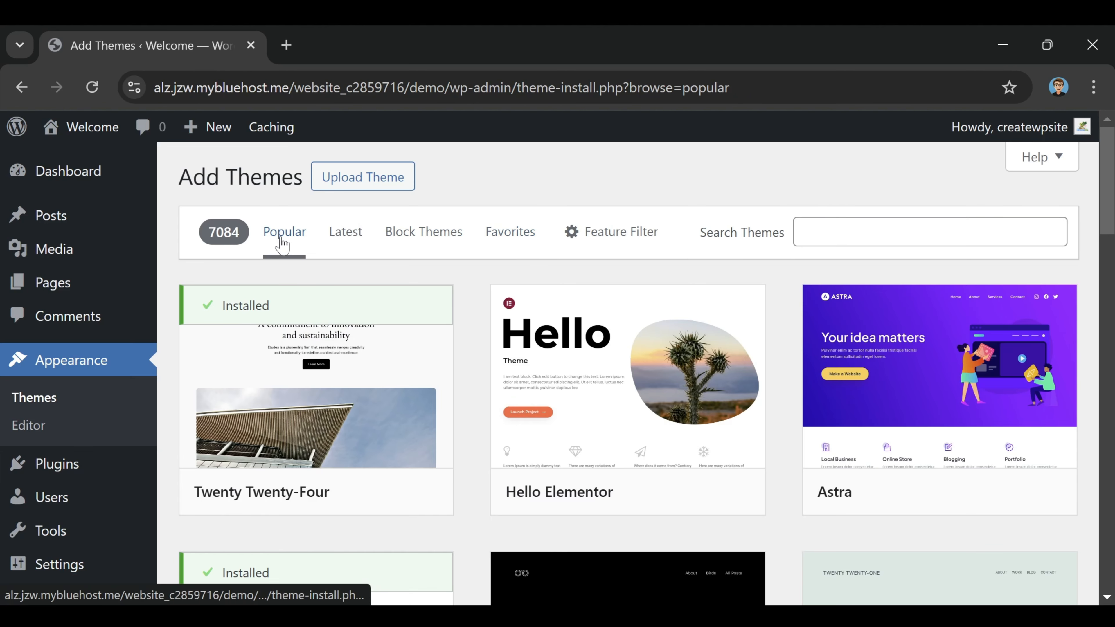
{"action": "scroll", "coordinate": [649, 402], "scroll_direction": "down", "scroll_amount": 6}
{"action": "scroll", "coordinate": [642, 410], "scroll_direction": "up", "scroll_amount": 6}
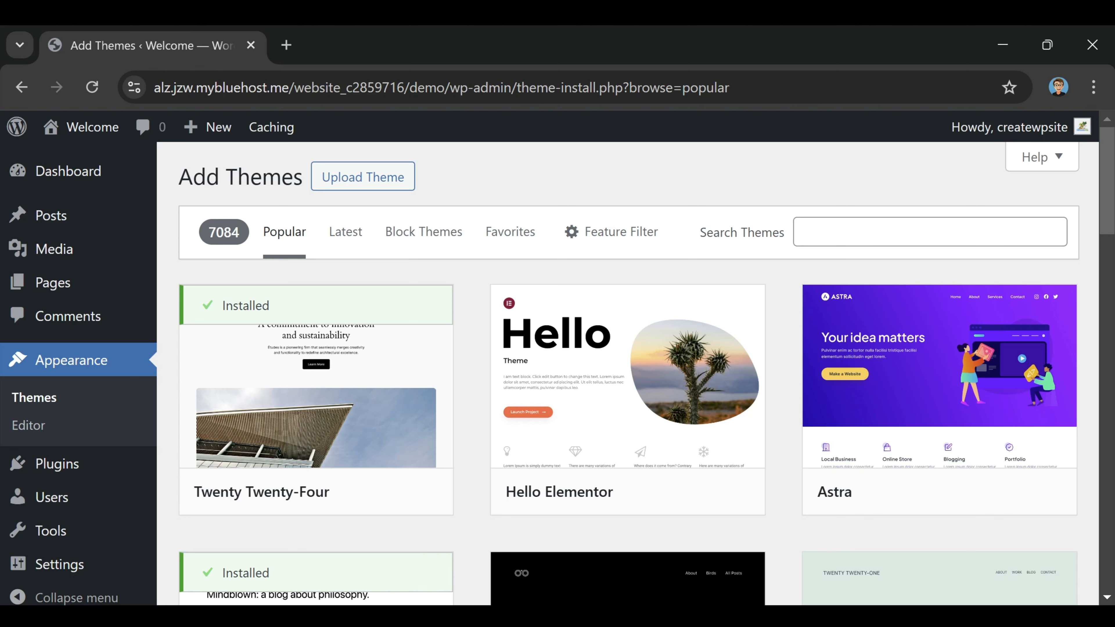
Step: Search the theme directory for 'kubio'
{"action": "left_click", "coordinate": [930, 232]}
{"action": "type", "text": "k"}
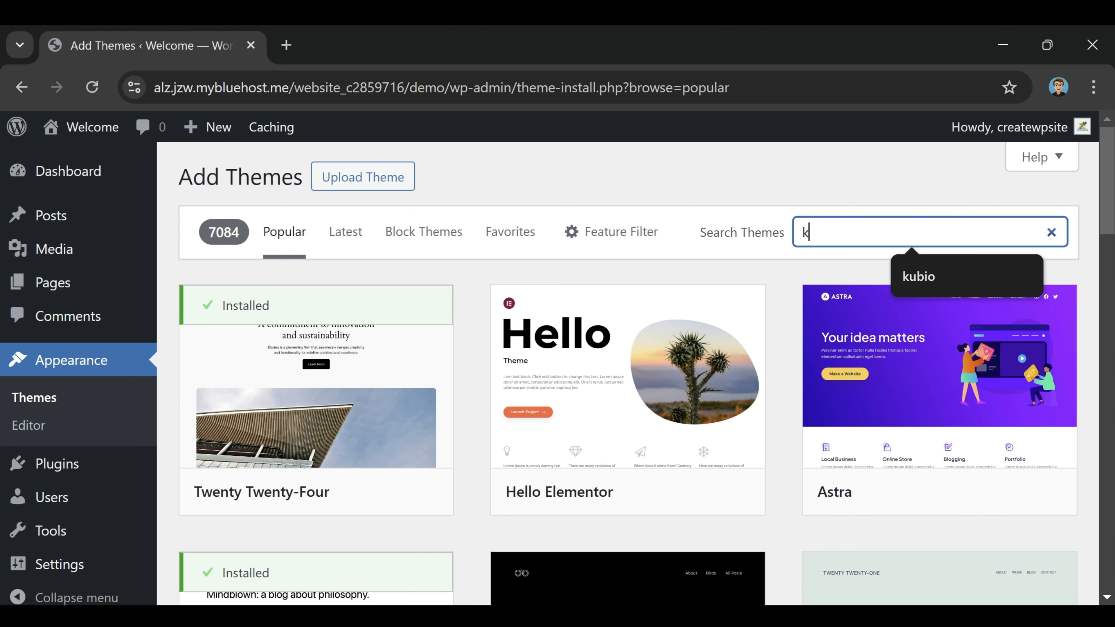
{"action": "type", "text": "ubio"}
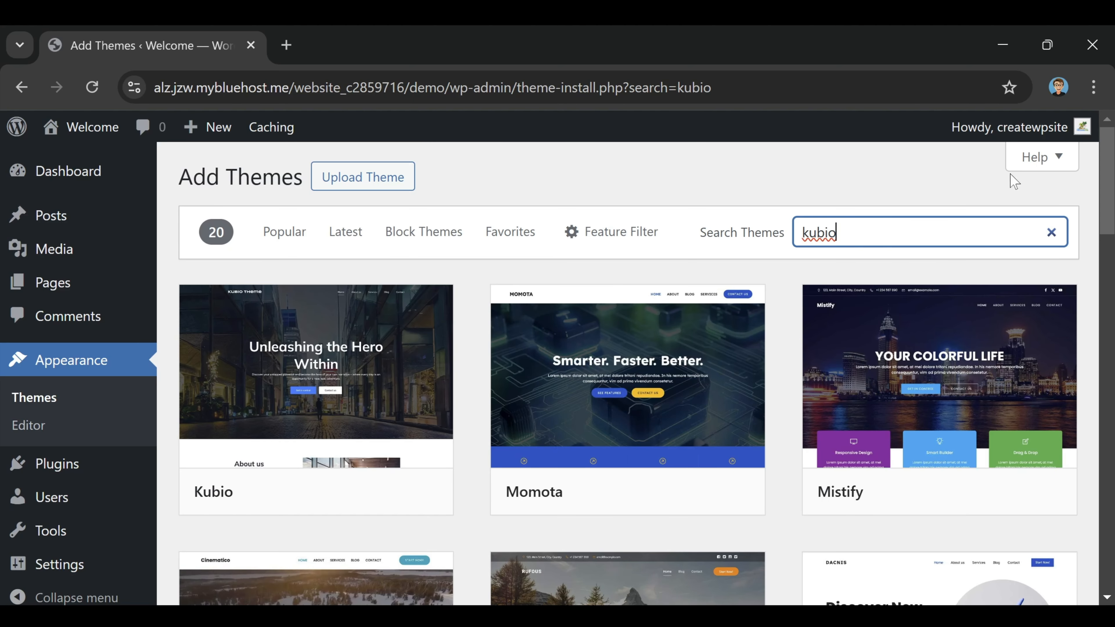
{"action": "left_click", "coordinate": [859, 163]}
Step: Install the Kubio theme and activate it
{"action": "mouse_move", "coordinate": [376, 485]}
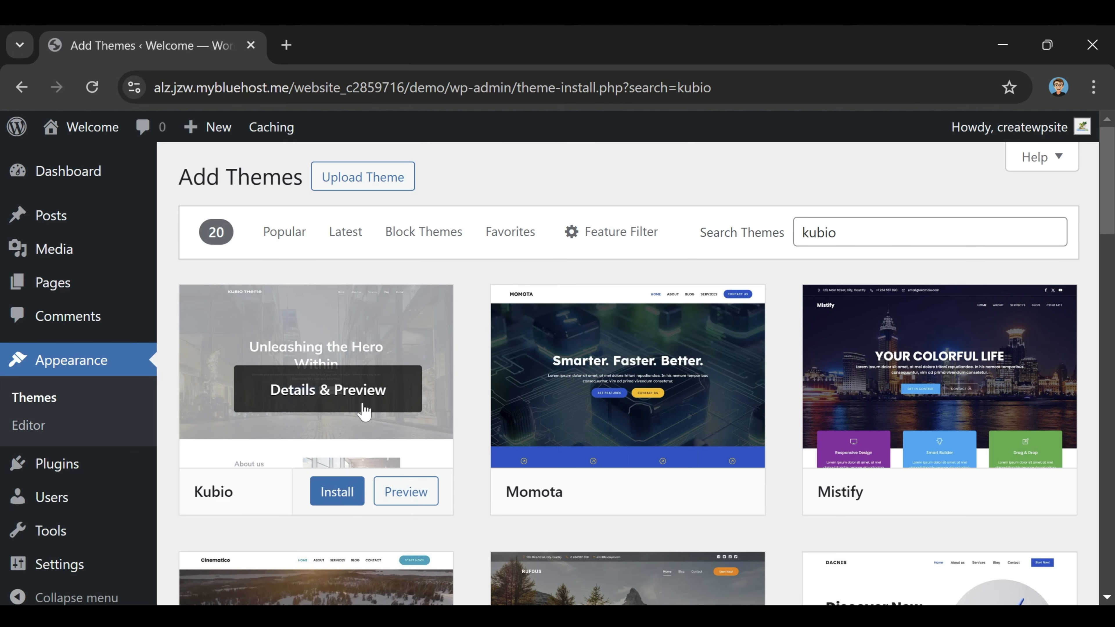
{"action": "left_click", "coordinate": [337, 493]}
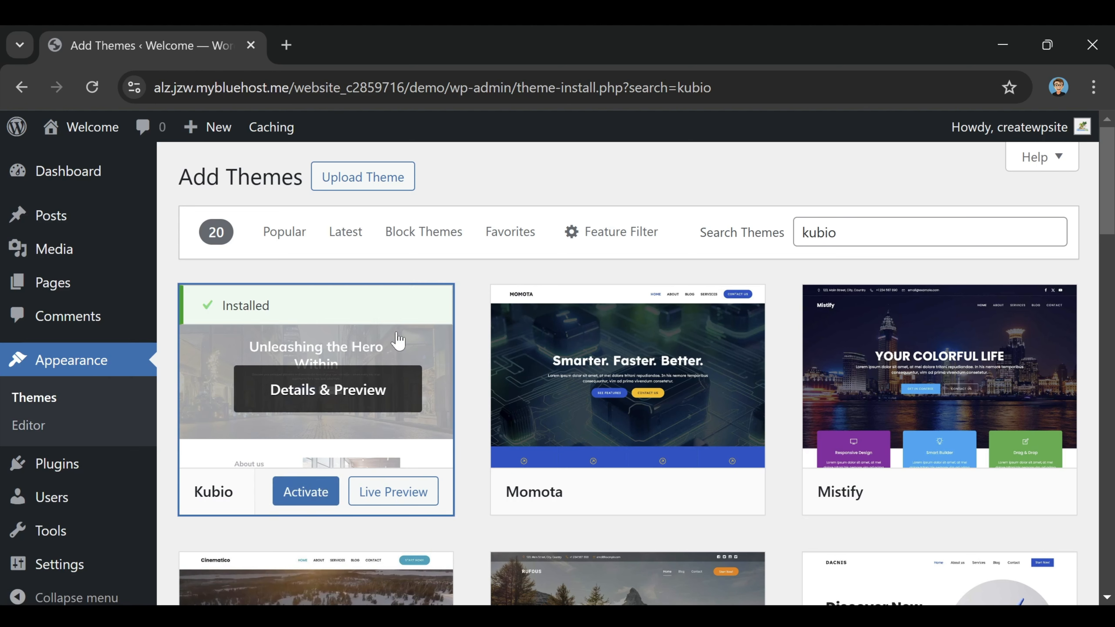
{"action": "left_click", "coordinate": [316, 496]}
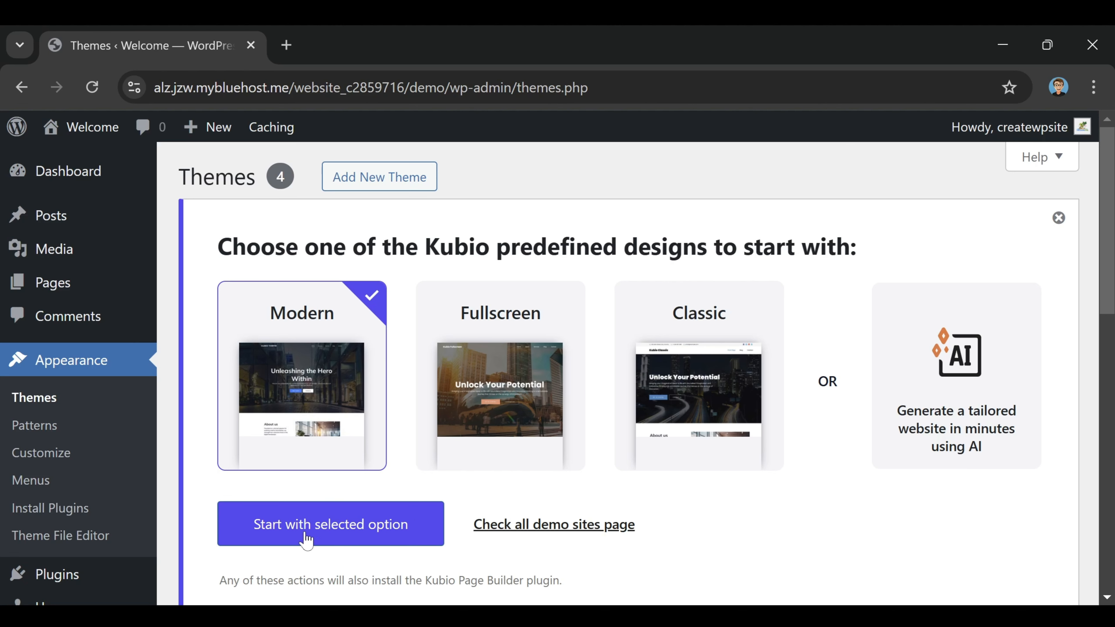
Step: Start with the selected Modern Kubio design and let it import
{"action": "left_click", "coordinate": [365, 529]}
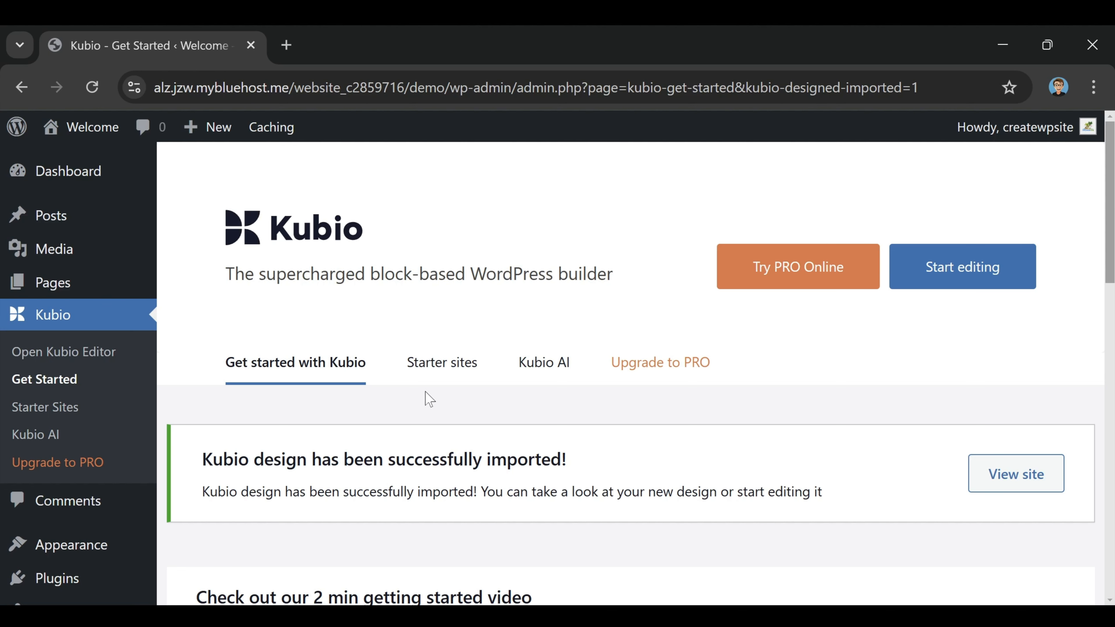
Step: Show Kubio's Starter sites and scroll through the demos down to Copywriter
{"action": "left_click", "coordinate": [449, 370]}
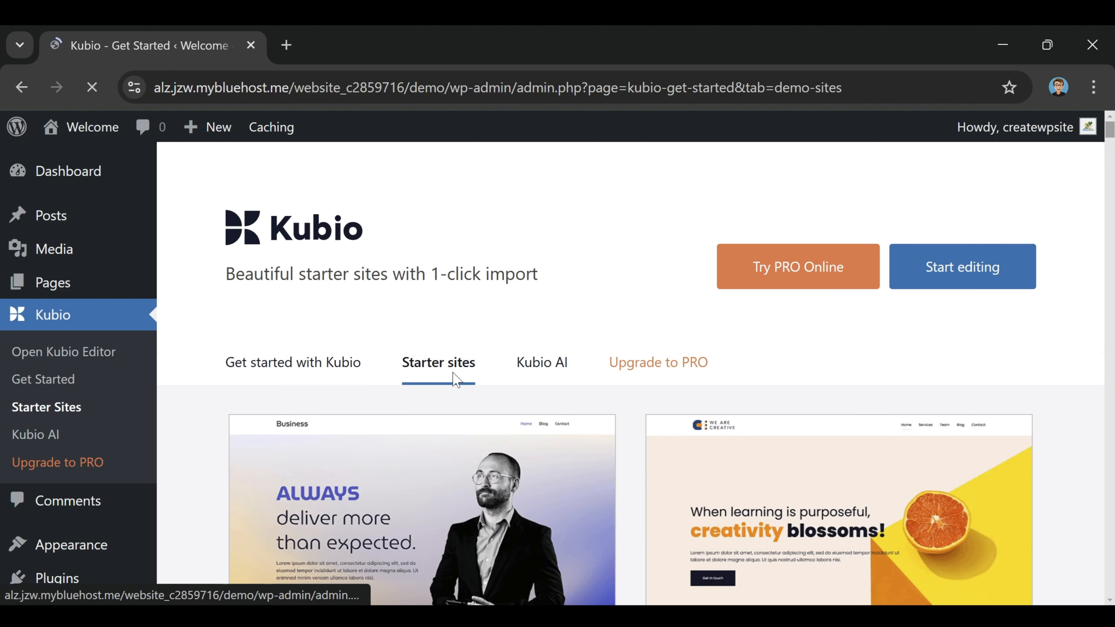
{"action": "scroll", "coordinate": [615, 308], "scroll_direction": "down", "scroll_amount": 3}
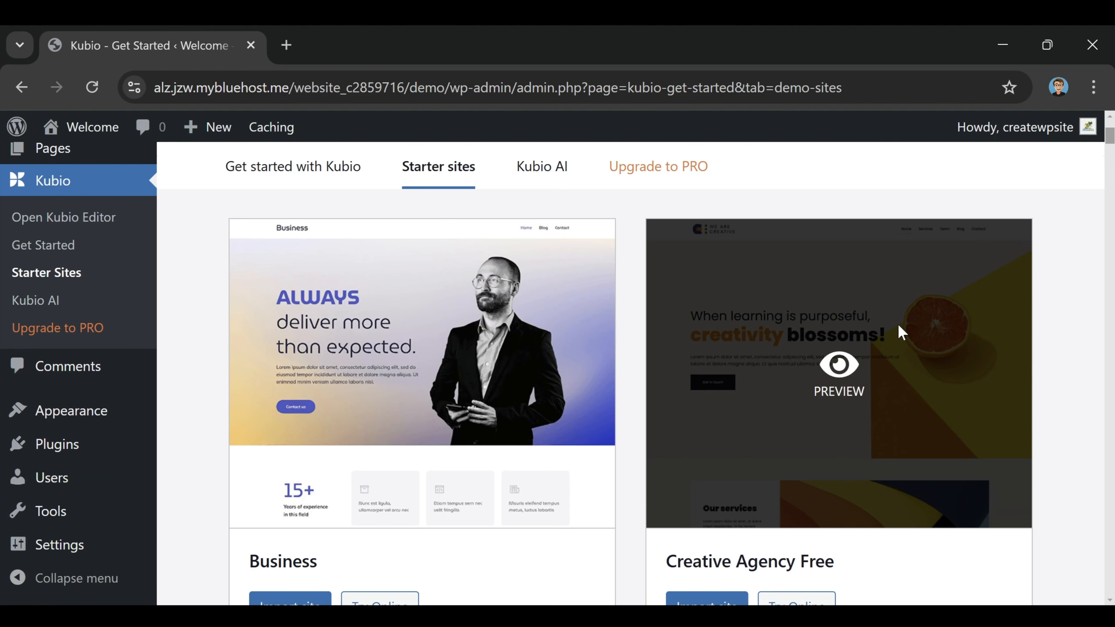
{"action": "scroll", "coordinate": [563, 386], "scroll_direction": "down", "scroll_amount": 10}
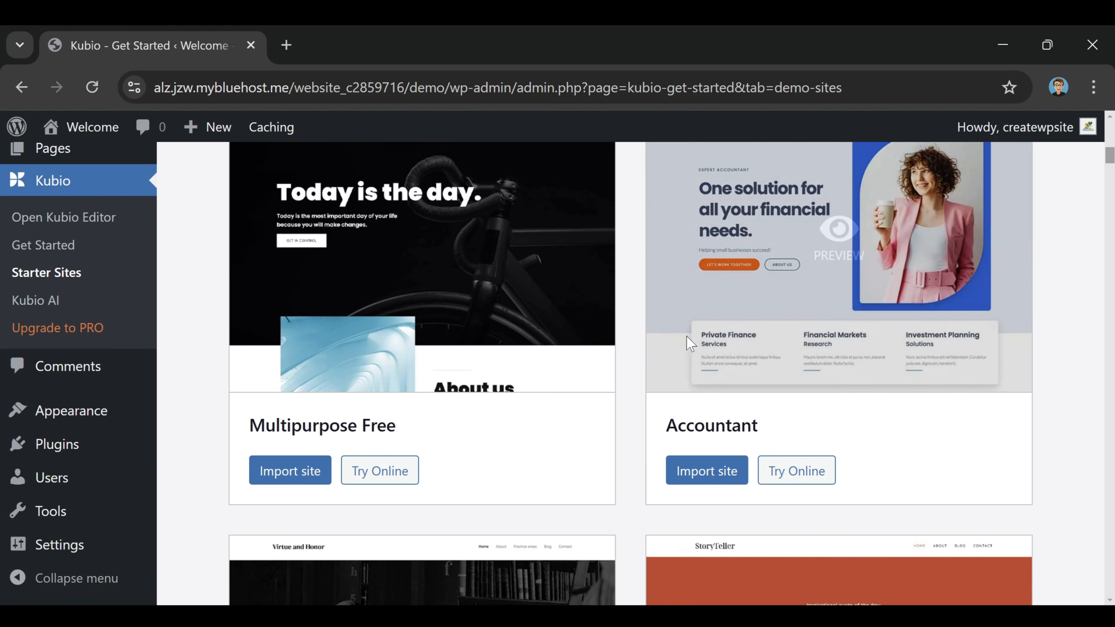
{"action": "scroll", "coordinate": [463, 351], "scroll_direction": "up", "scroll_amount": 2}
{"action": "scroll", "coordinate": [647, 411], "scroll_direction": "down", "scroll_amount": 5}
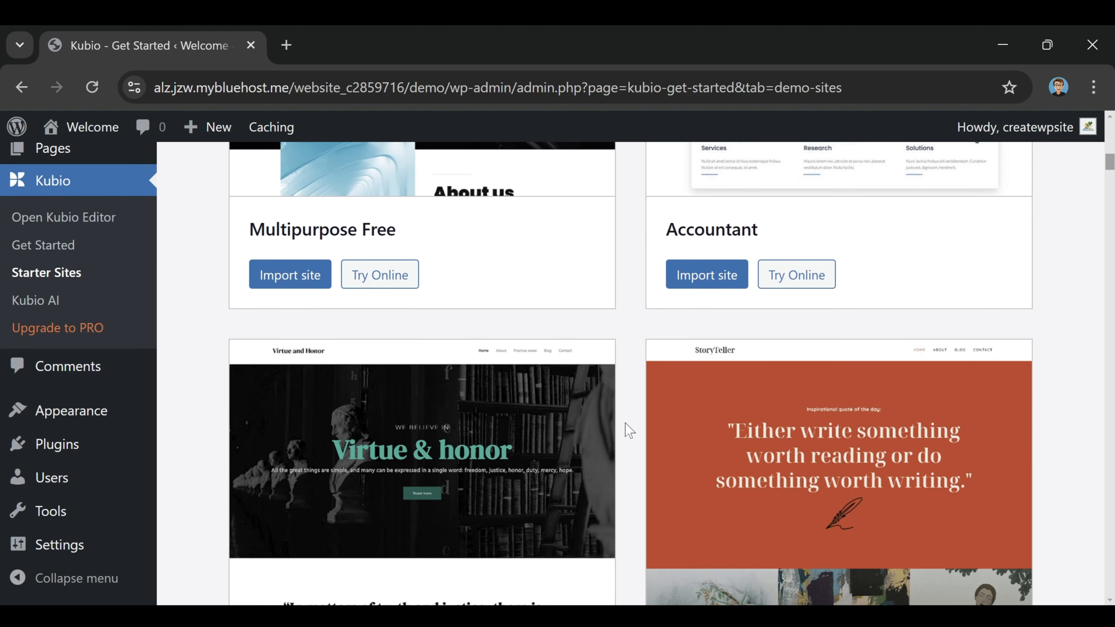
{"action": "scroll", "coordinate": [630, 431], "scroll_direction": "down", "scroll_amount": 12}
{"action": "scroll", "coordinate": [630, 430], "scroll_direction": "down", "scroll_amount": 12}
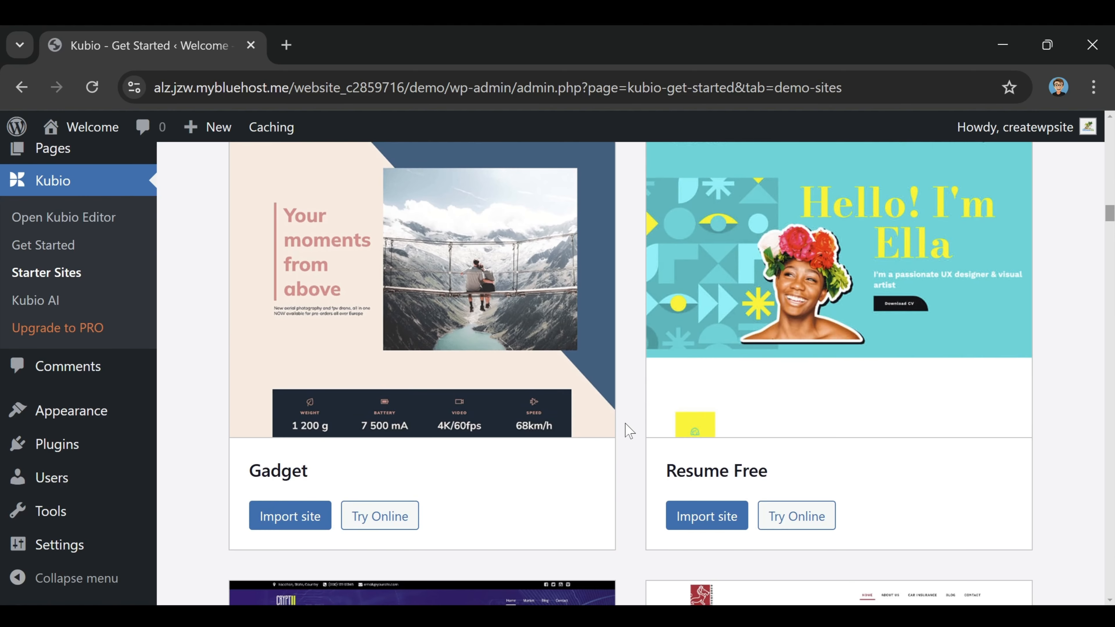
{"action": "scroll", "coordinate": [630, 430], "scroll_direction": "down", "scroll_amount": 10}
{"action": "scroll", "coordinate": [626, 442], "scroll_direction": "down", "scroll_amount": 10}
{"action": "scroll", "coordinate": [625, 444], "scroll_direction": "down", "scroll_amount": 10}
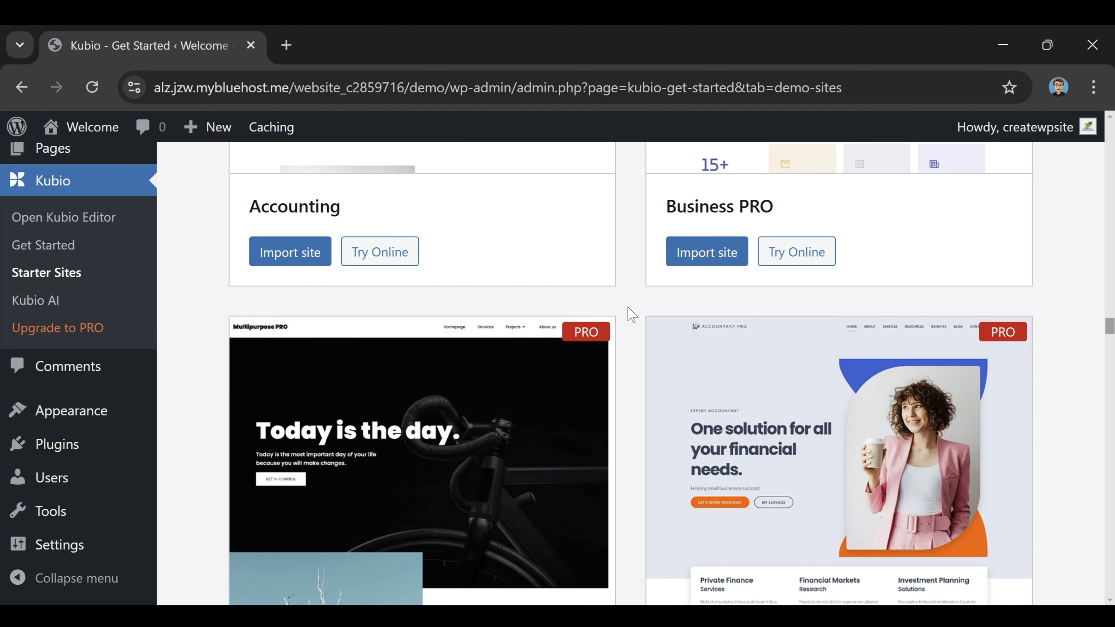
{"action": "scroll", "coordinate": [631, 313], "scroll_direction": "down", "scroll_amount": 8}
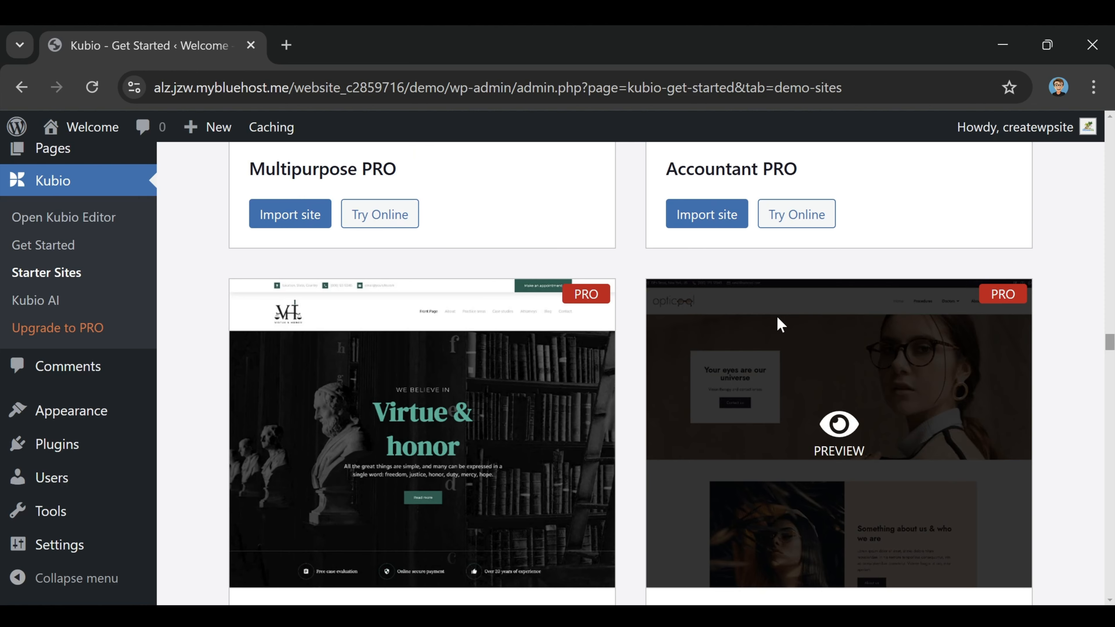
{"action": "scroll", "coordinate": [637, 349], "scroll_direction": "up", "scroll_amount": 8}
{"action": "scroll", "coordinate": [637, 357], "scroll_direction": "up", "scroll_amount": 6}
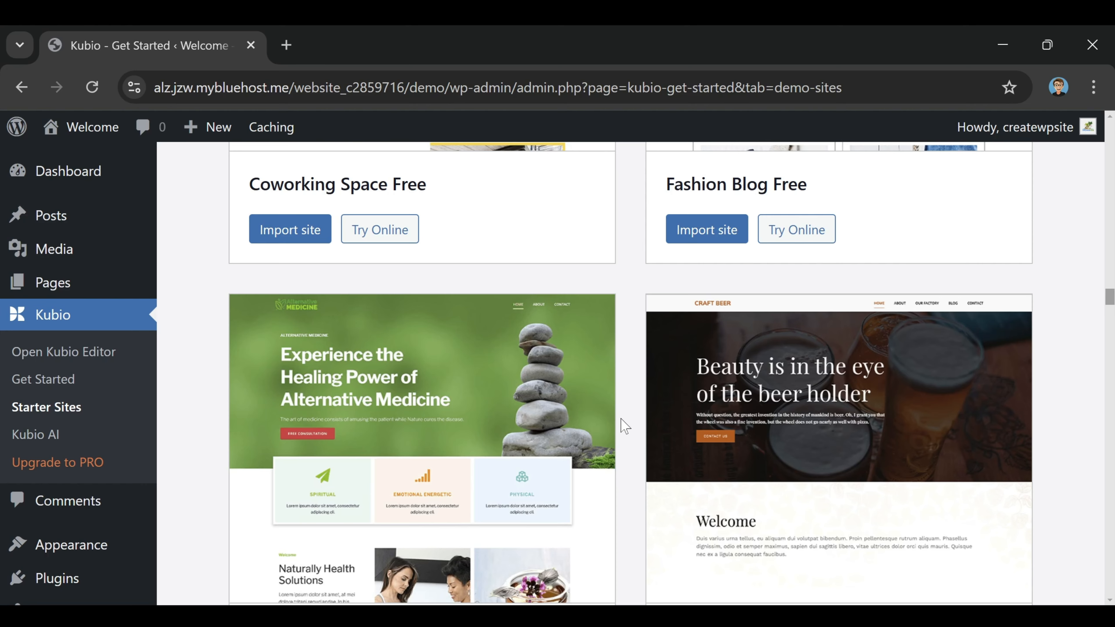
{"action": "scroll", "coordinate": [1069, 468], "scroll_direction": "up", "scroll_amount": 8}
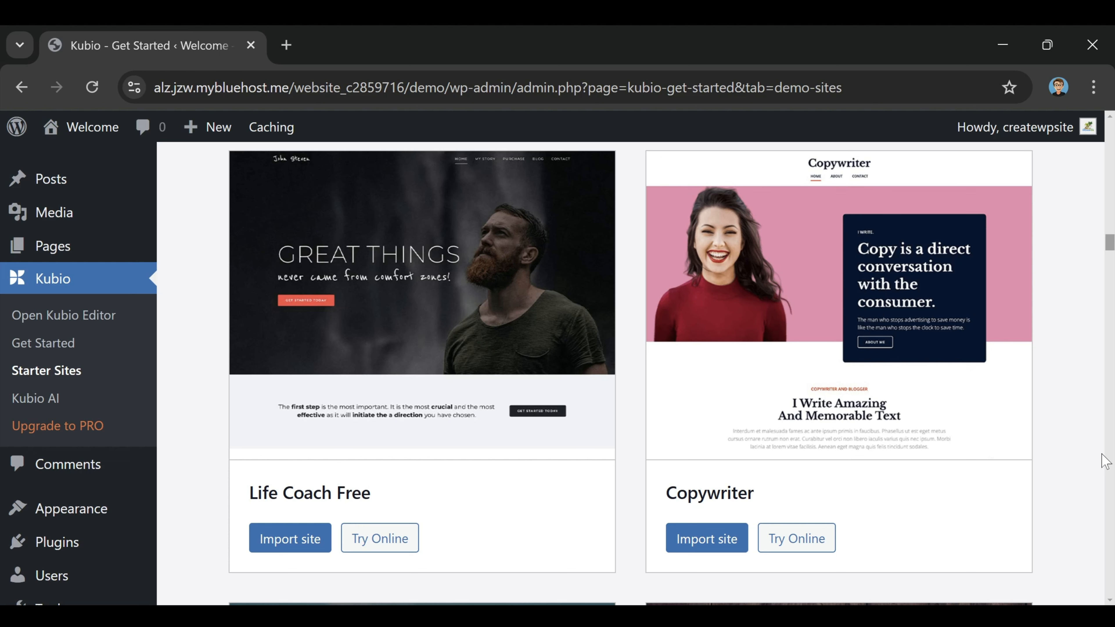
{"action": "mouse_move", "coordinate": [1010, 294]}
Step: Import the Copywriter demo site, confirming the Contact Form 7 plugin install
{"action": "left_click", "coordinate": [702, 550]}
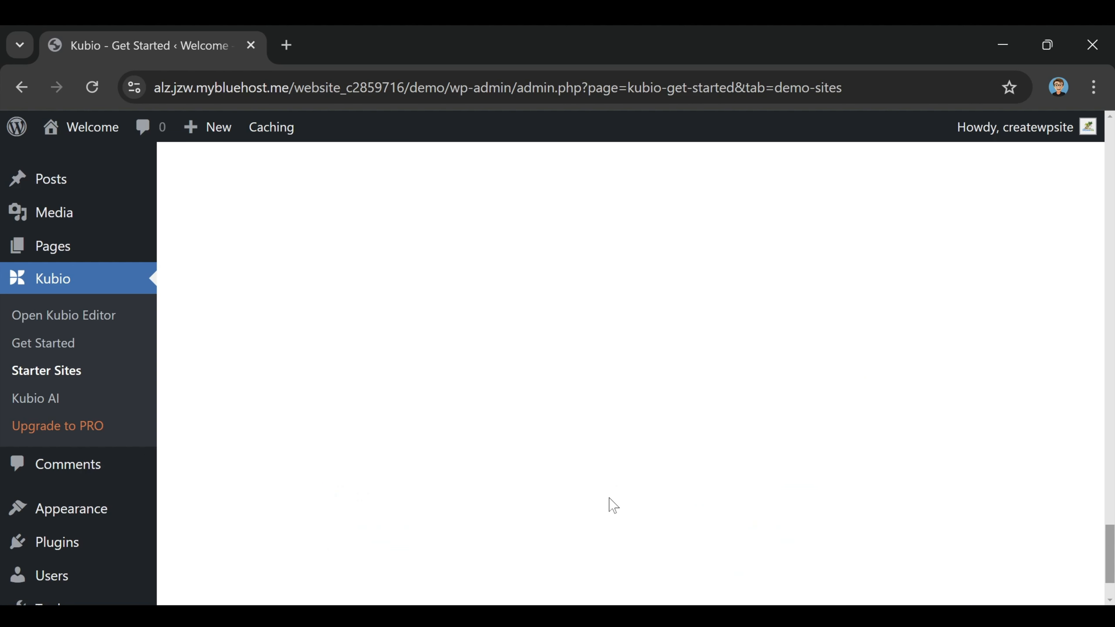
{"action": "scroll", "coordinate": [1047, 540], "scroll_direction": "down", "scroll_amount": 2}
{"action": "left_click_drag", "start_coordinate": [1113, 511], "coordinate": [1113, 249]}
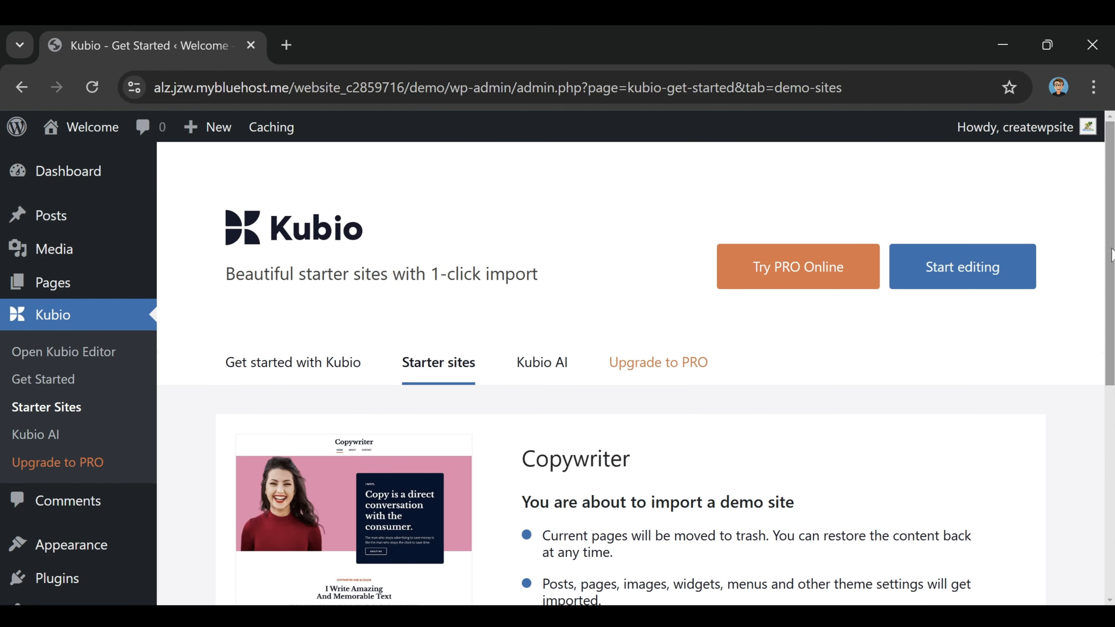
{"action": "scroll", "coordinate": [1098, 304], "scroll_direction": "down", "scroll_amount": 5}
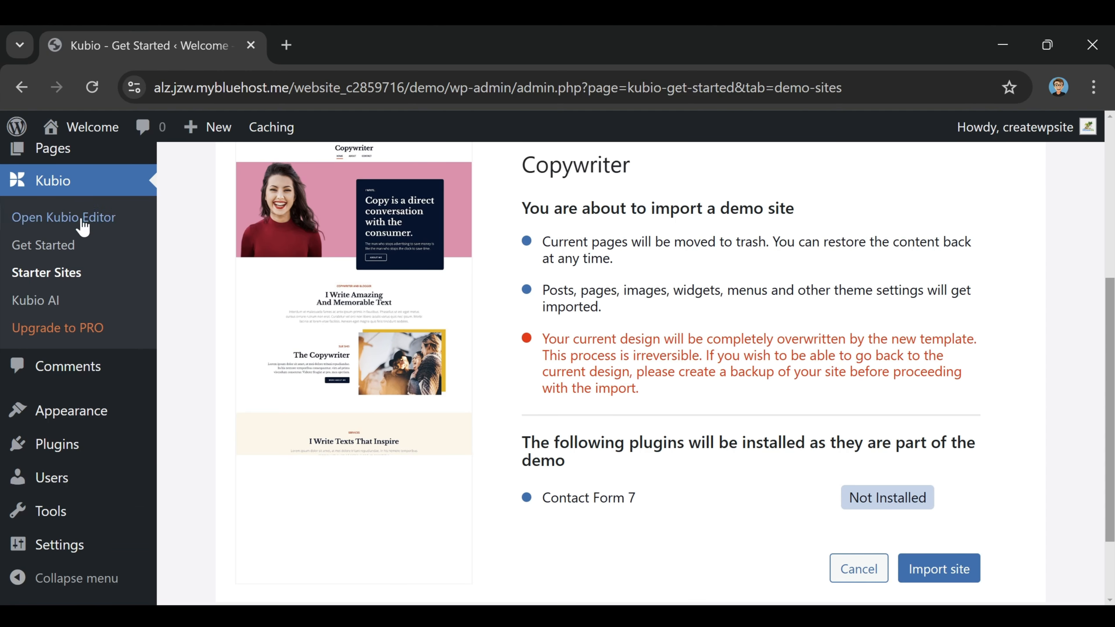
{"action": "left_click", "coordinate": [941, 583]}
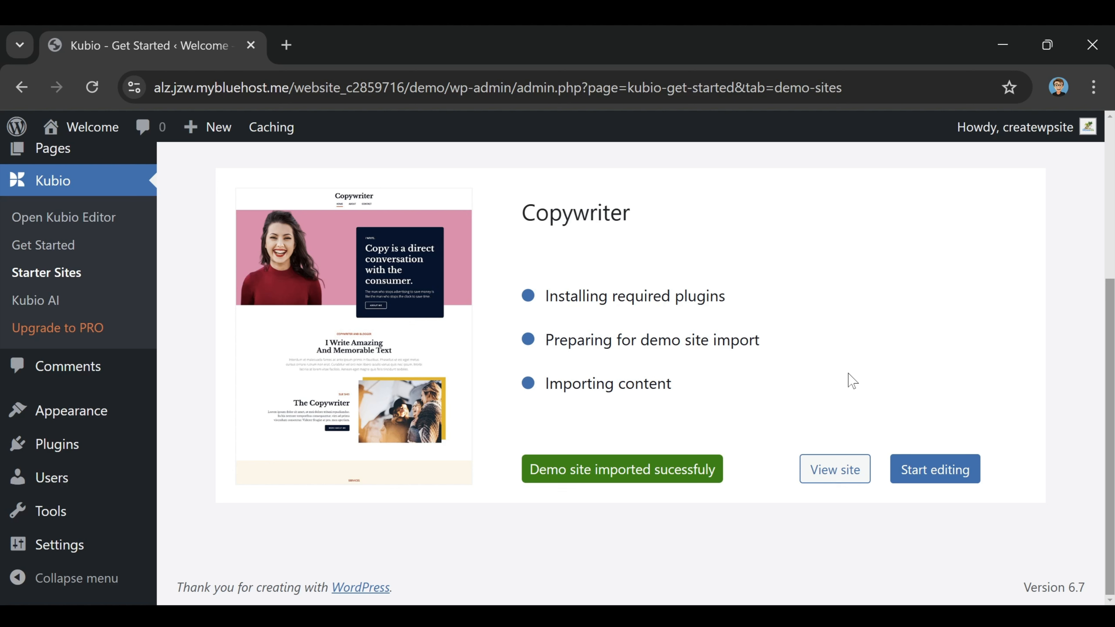
Step: Start editing the Copywriter Home page and retype the last letter of the 'Welcome' site title
{"action": "left_click", "coordinate": [931, 485]}
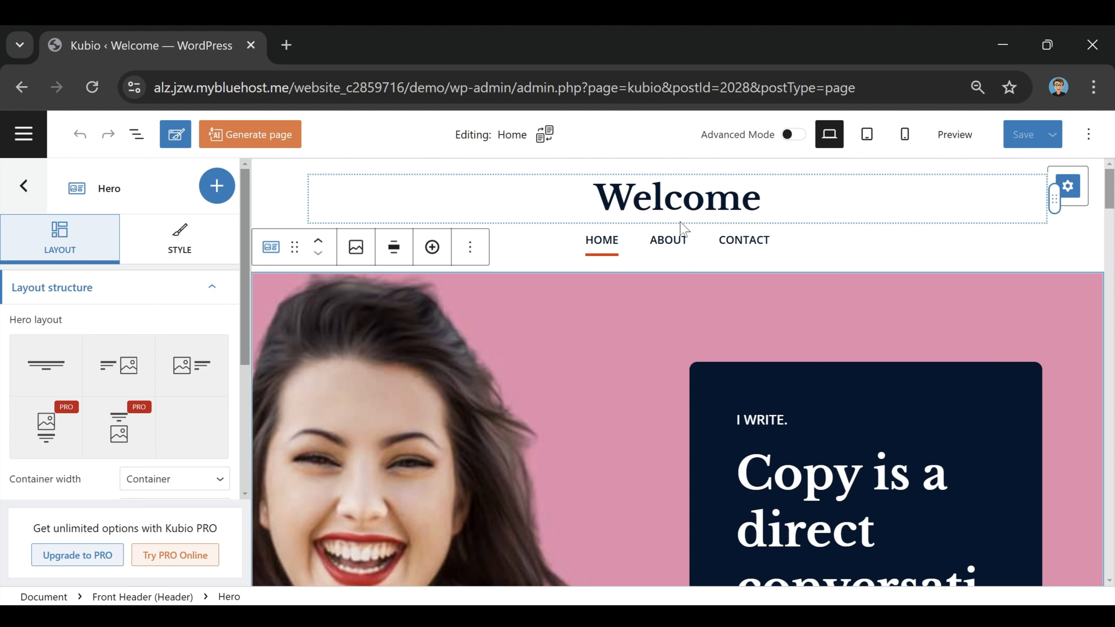
{"action": "left_click", "coordinate": [667, 203]}
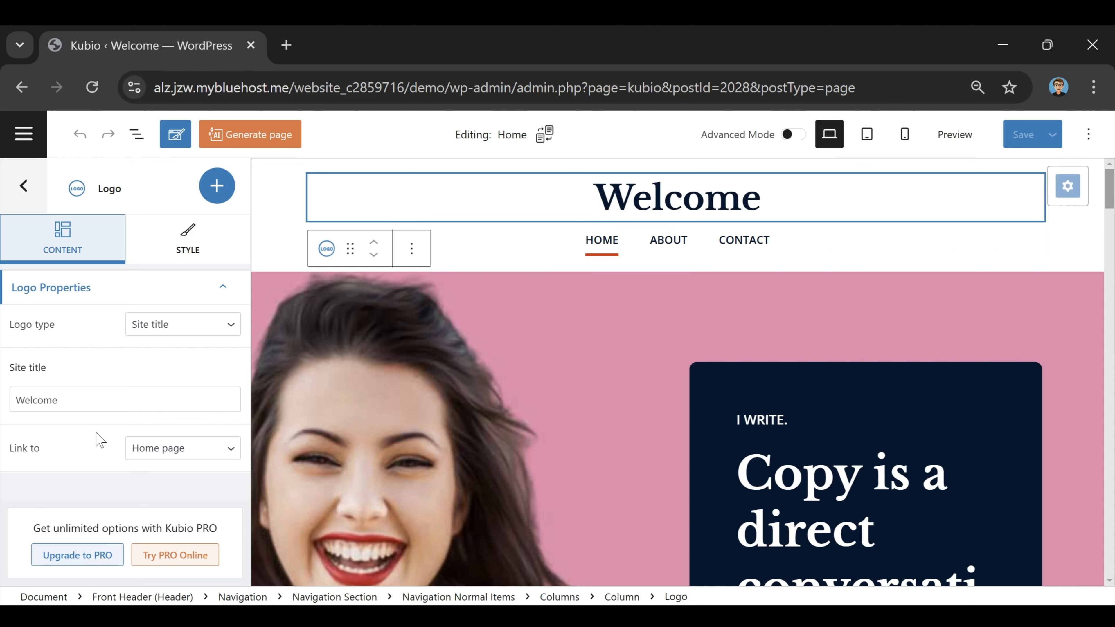
{"action": "left_click", "coordinate": [83, 399]}
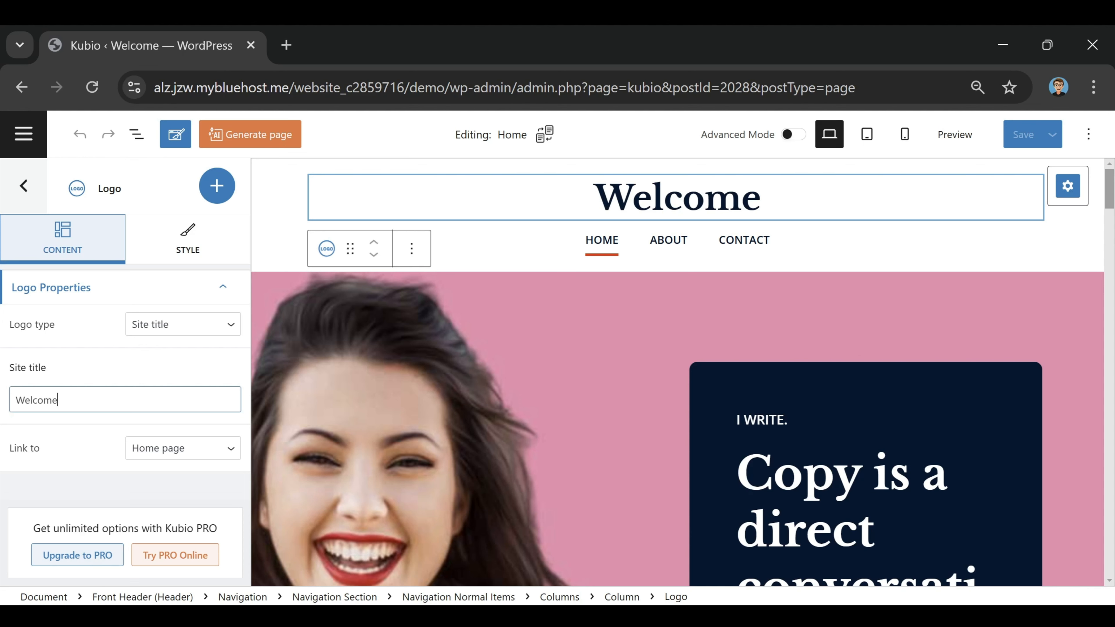
{"action": "key", "text": "BackSpace"}
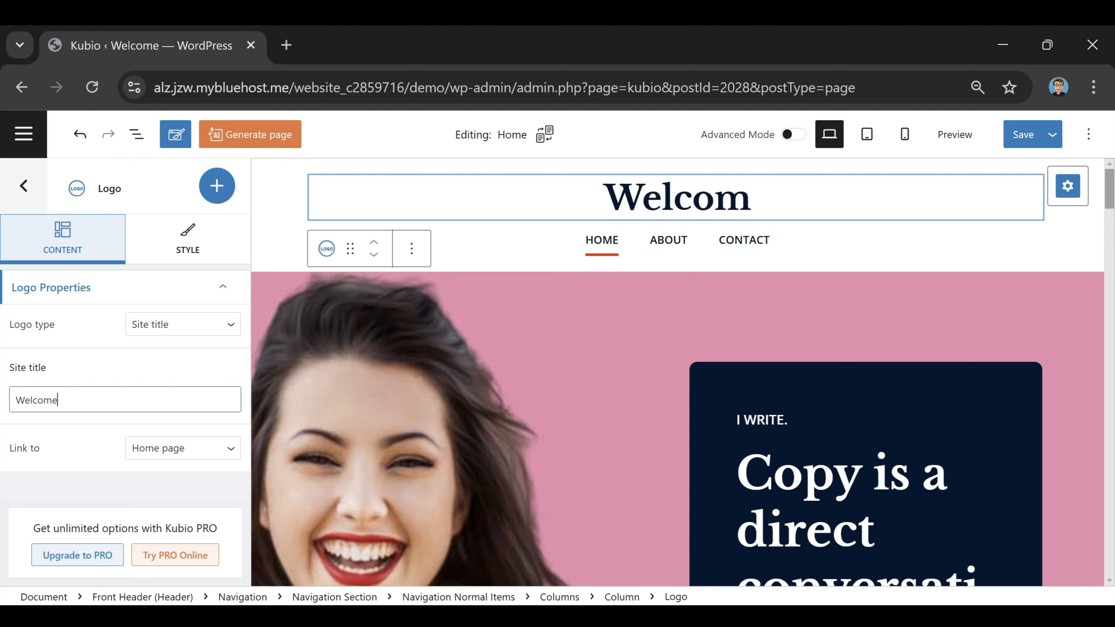
{"action": "type", "text": "e"}
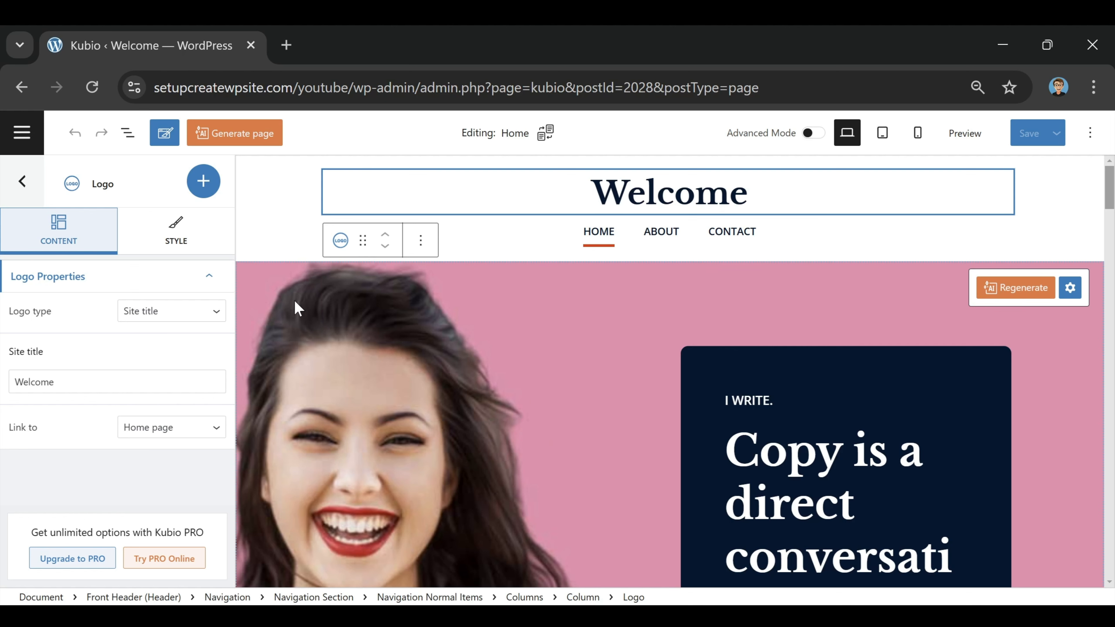
Step: Select the Hero section and choose 'Change background image' under its Style settings
{"action": "left_click", "coordinate": [254, 282]}
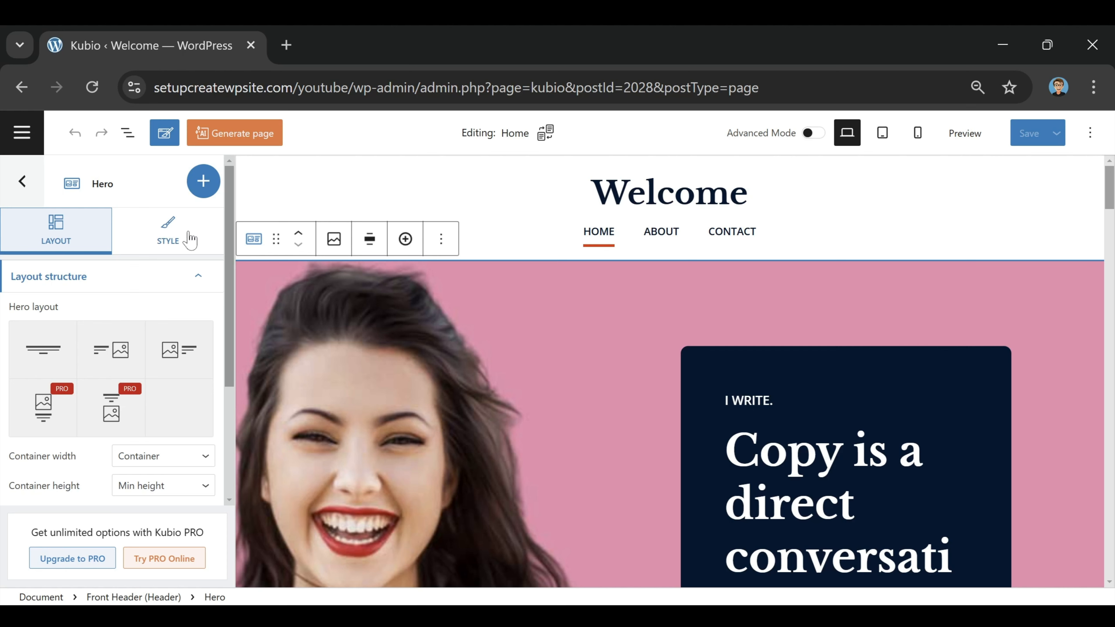
{"action": "left_click", "coordinate": [169, 241]}
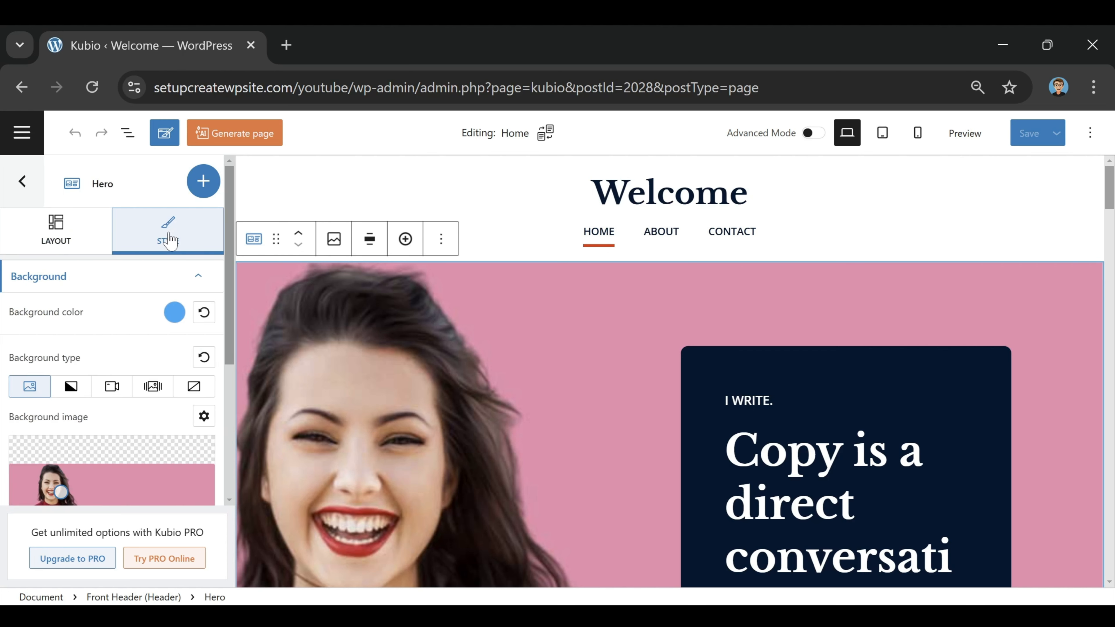
{"action": "scroll", "coordinate": [139, 346], "scroll_direction": "down", "scroll_amount": 4}
{"action": "scroll", "coordinate": [139, 346], "scroll_direction": "up", "scroll_amount": 2}
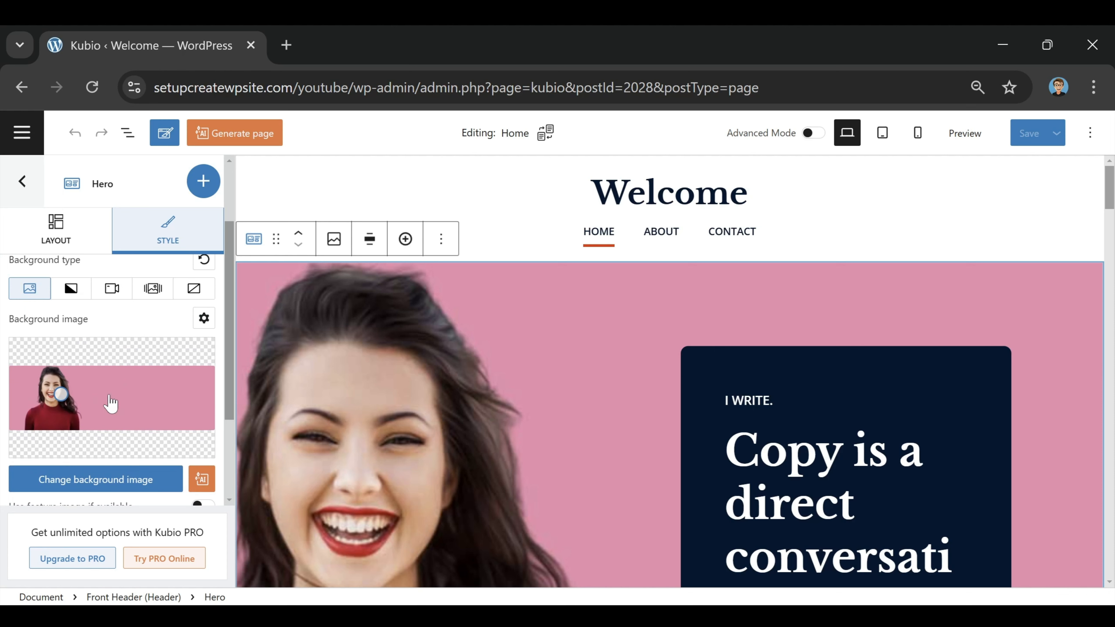
{"action": "left_click", "coordinate": [84, 483]}
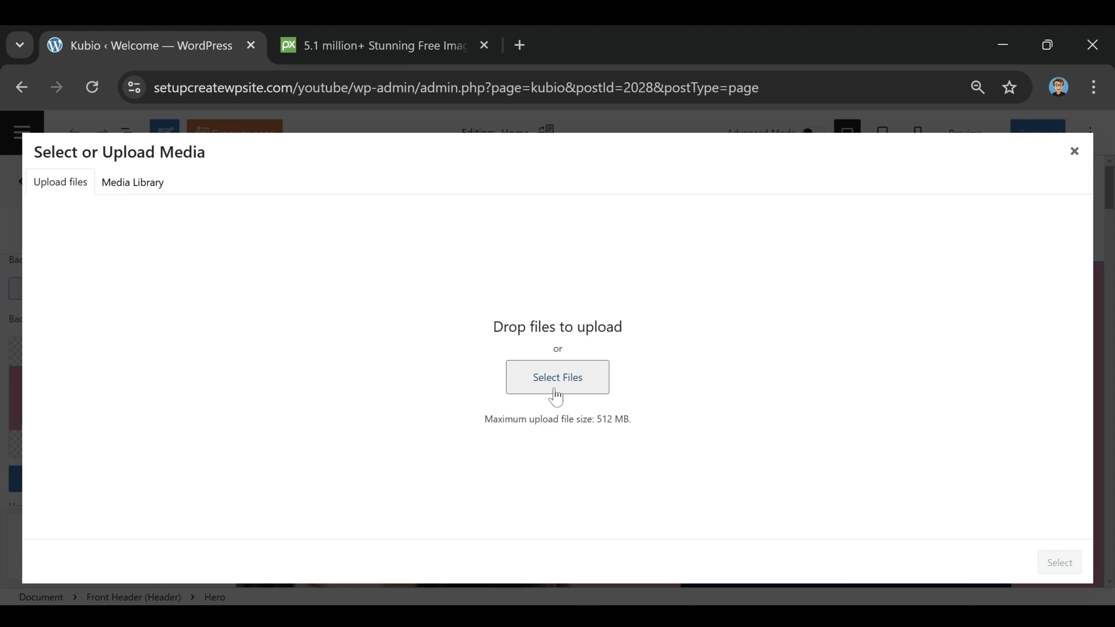
{"action": "left_click", "coordinate": [413, 47]}
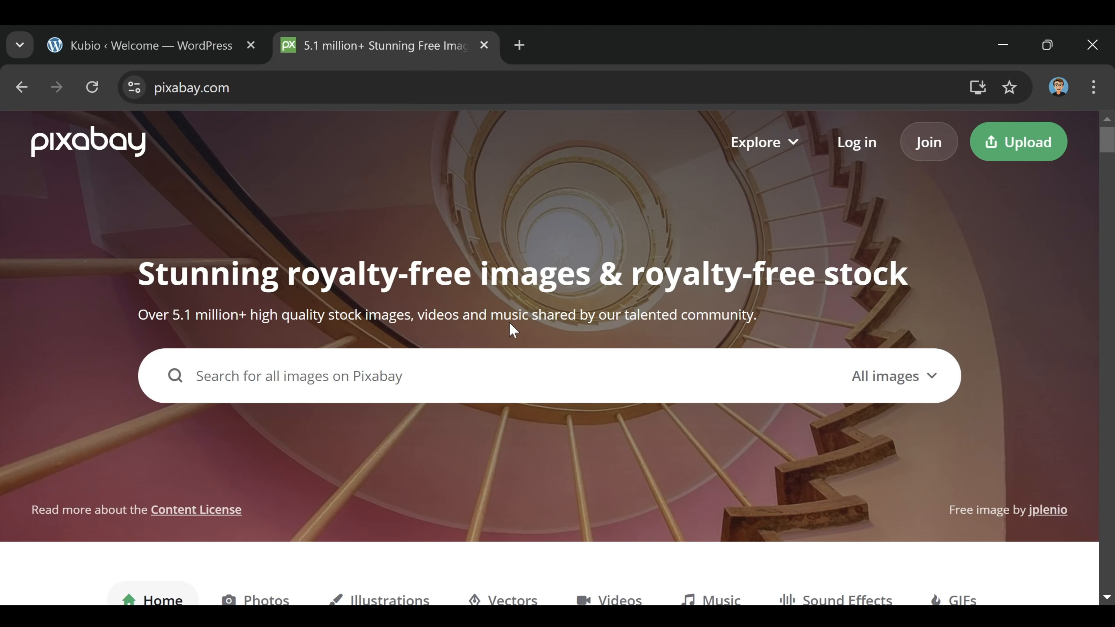
{"action": "left_click", "coordinate": [211, 40]}
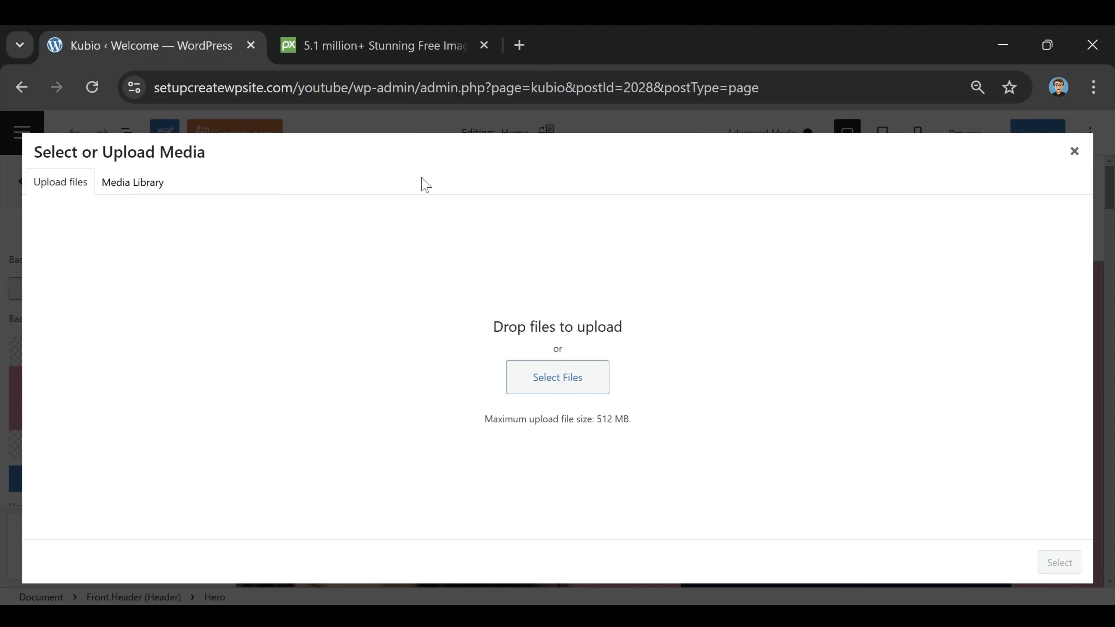
{"action": "left_click", "coordinate": [374, 46]}
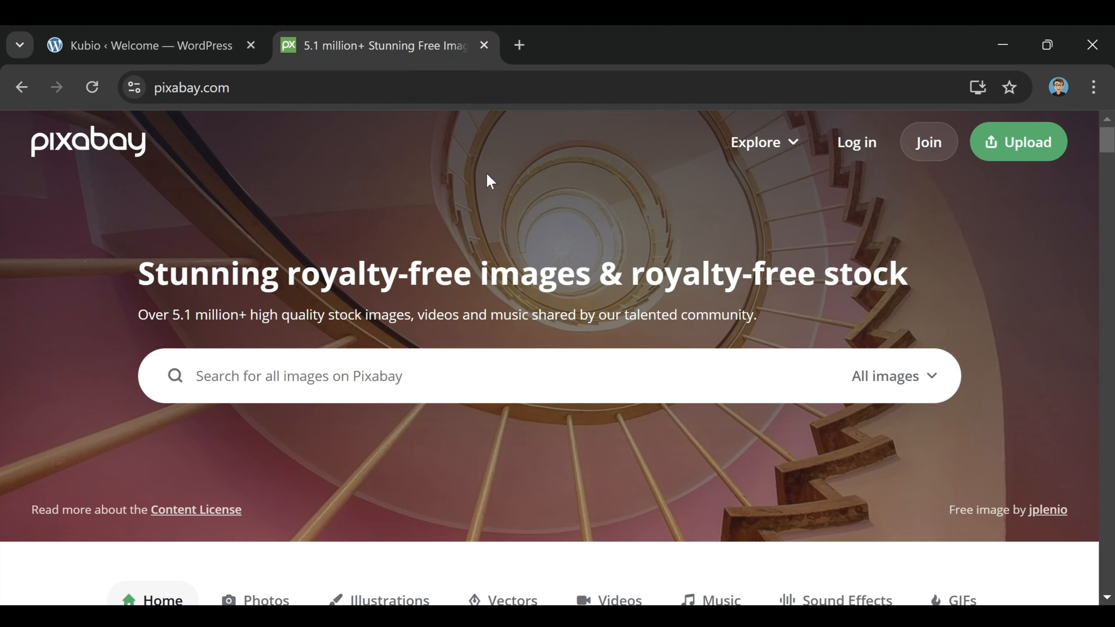
{"action": "left_click", "coordinate": [378, 377]}
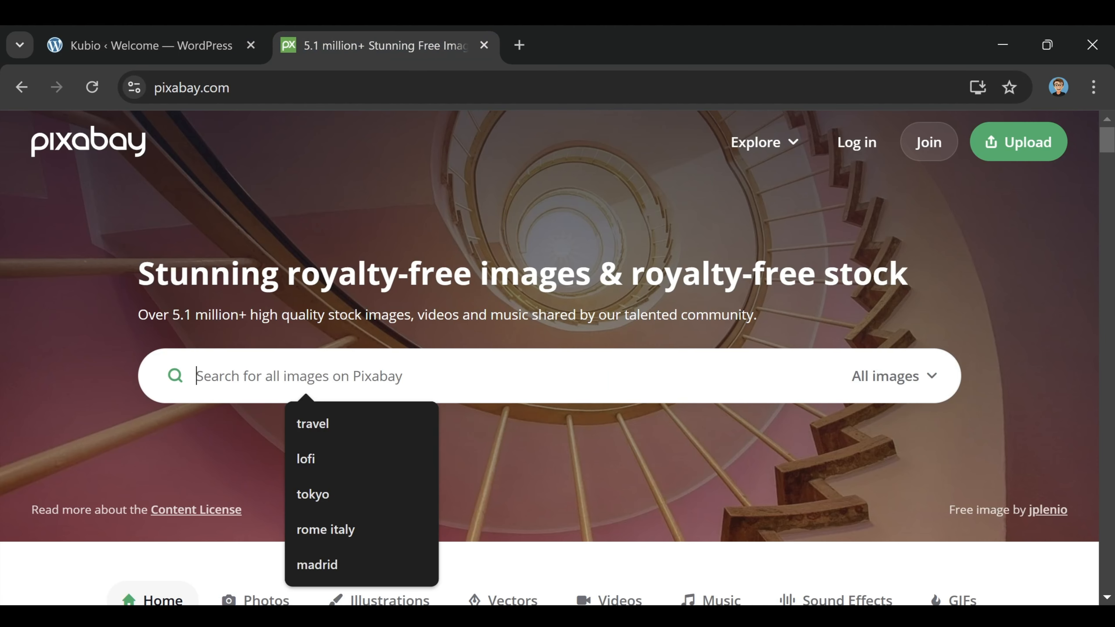
{"action": "scroll", "coordinate": [509, 316], "scroll_direction": "down", "scroll_amount": 15}
{"action": "scroll", "coordinate": [510, 337], "scroll_direction": "down", "scroll_amount": 5}
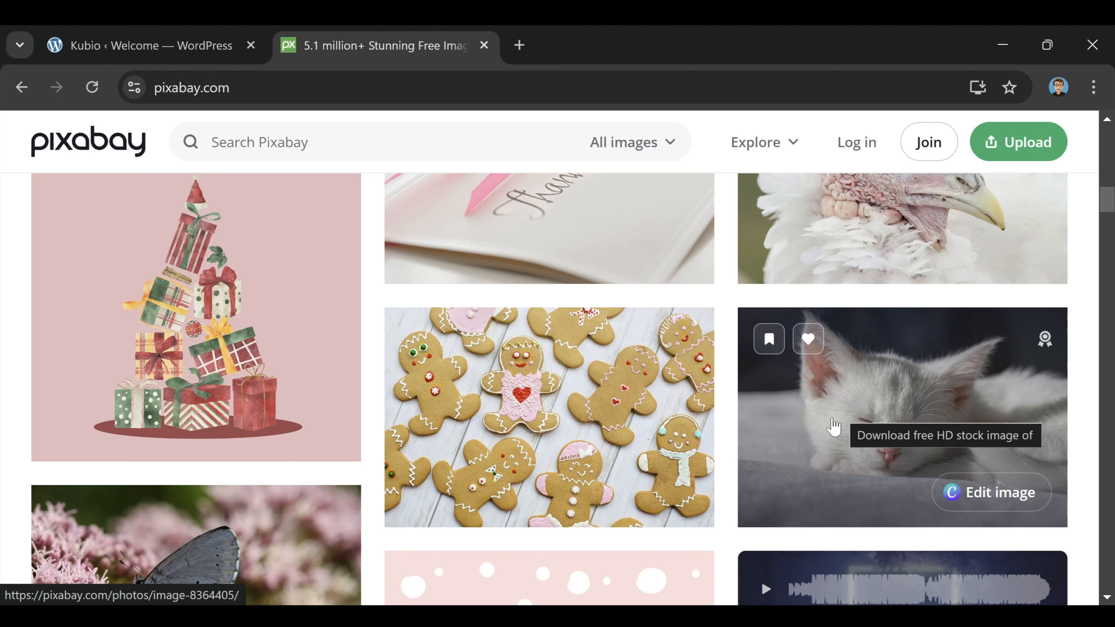
{"action": "left_click", "coordinate": [209, 54]}
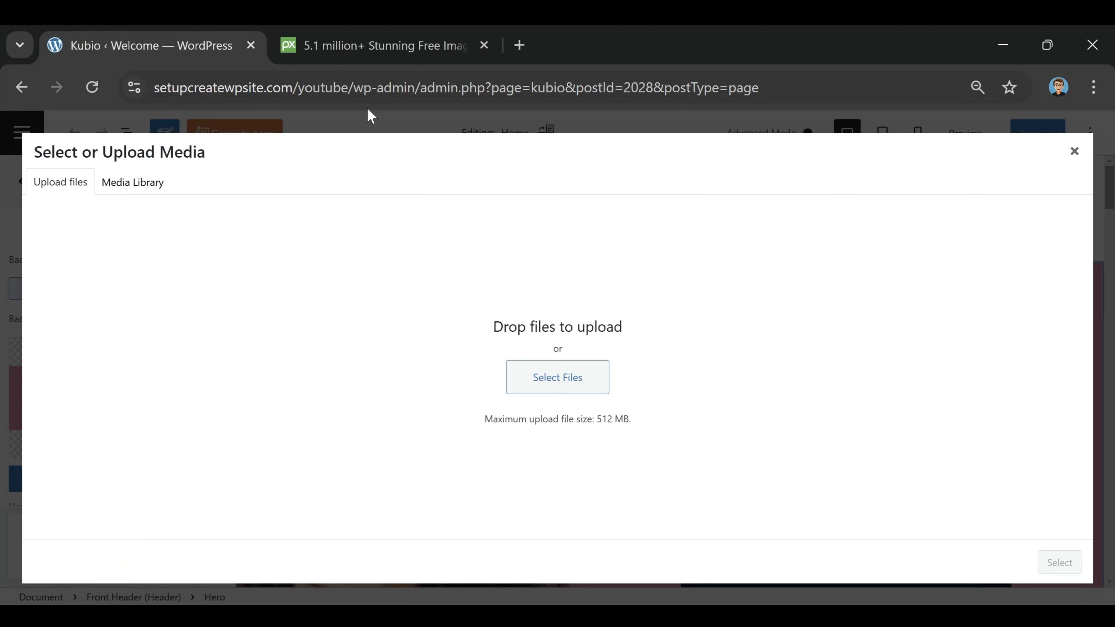
Step: Close Pixabay and set summer-2880261_1920.jpg from the Media Library as the Hero background
{"action": "left_click", "coordinate": [483, 45]}
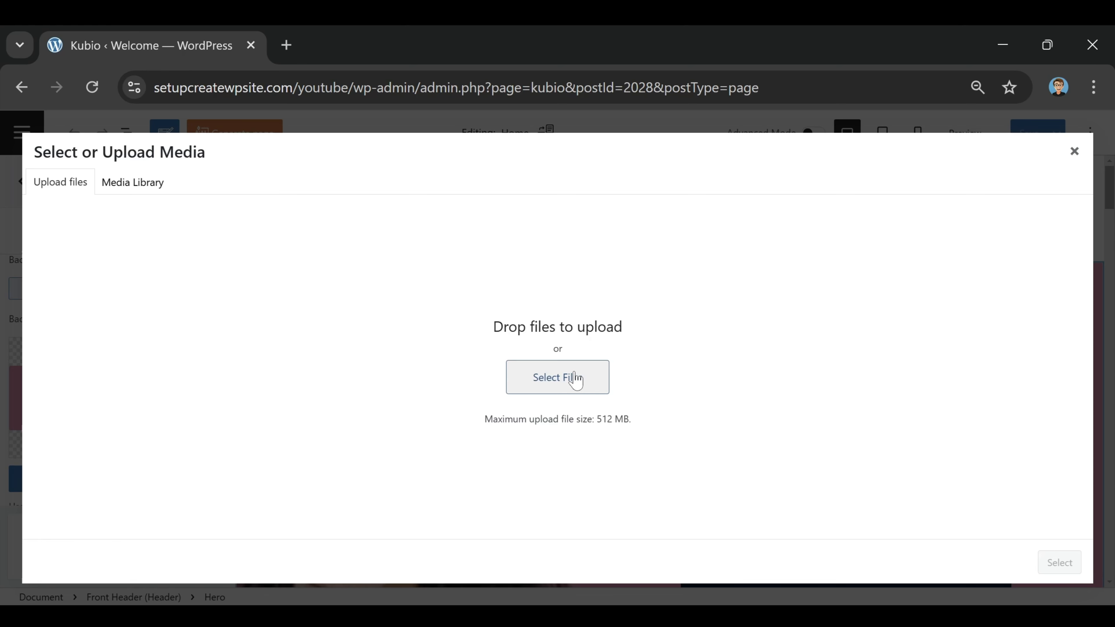
{"action": "left_click", "coordinate": [137, 194]}
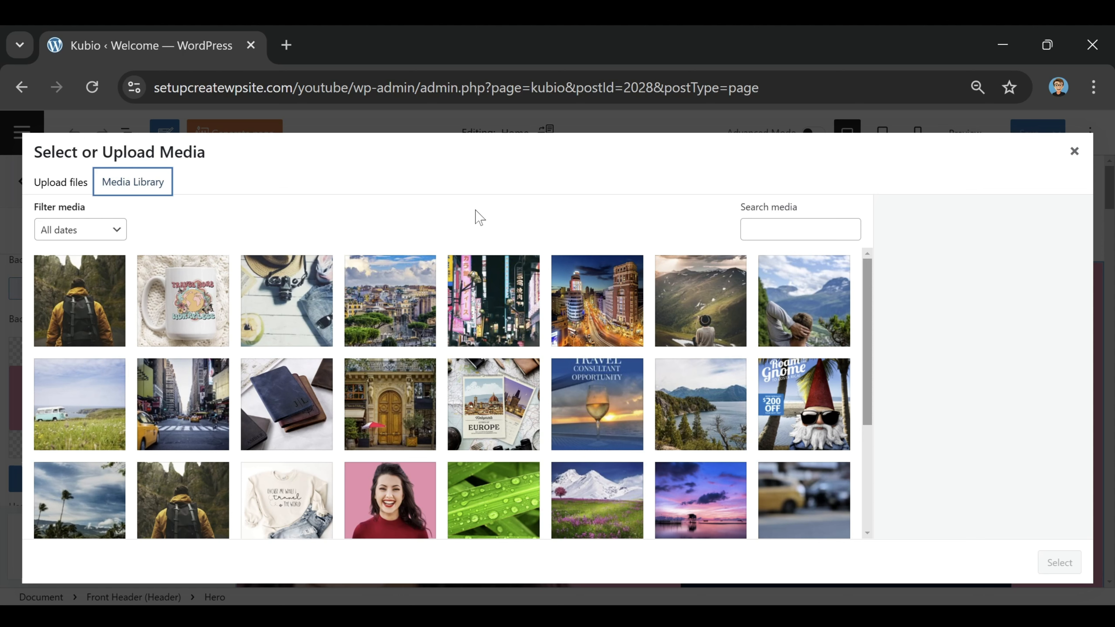
{"action": "left_click", "coordinate": [305, 302]}
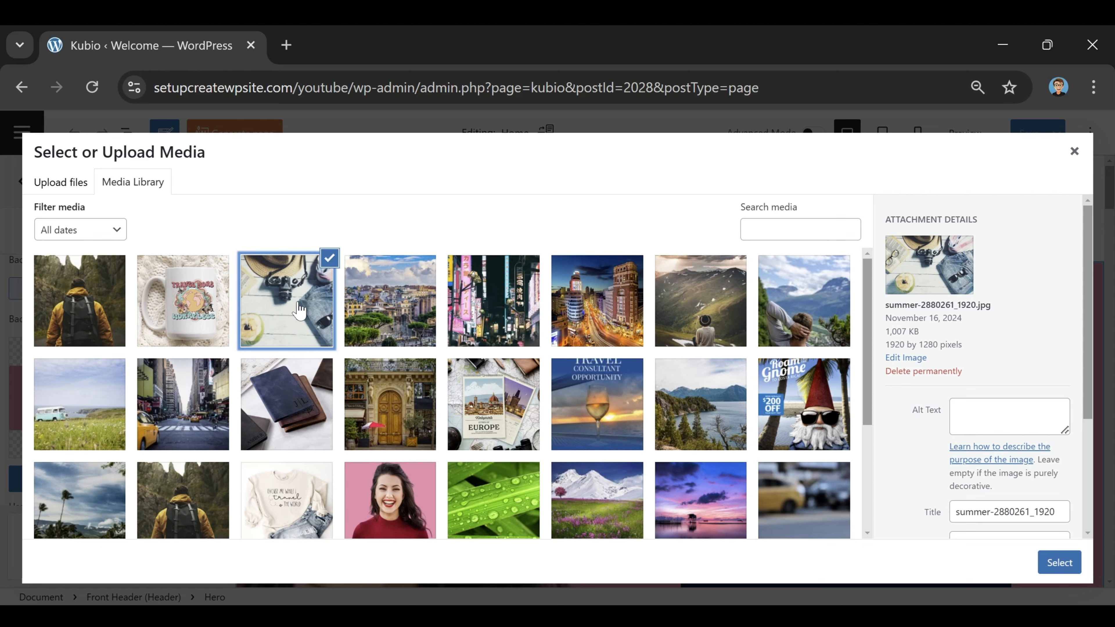
{"action": "left_click", "coordinate": [1062, 567]}
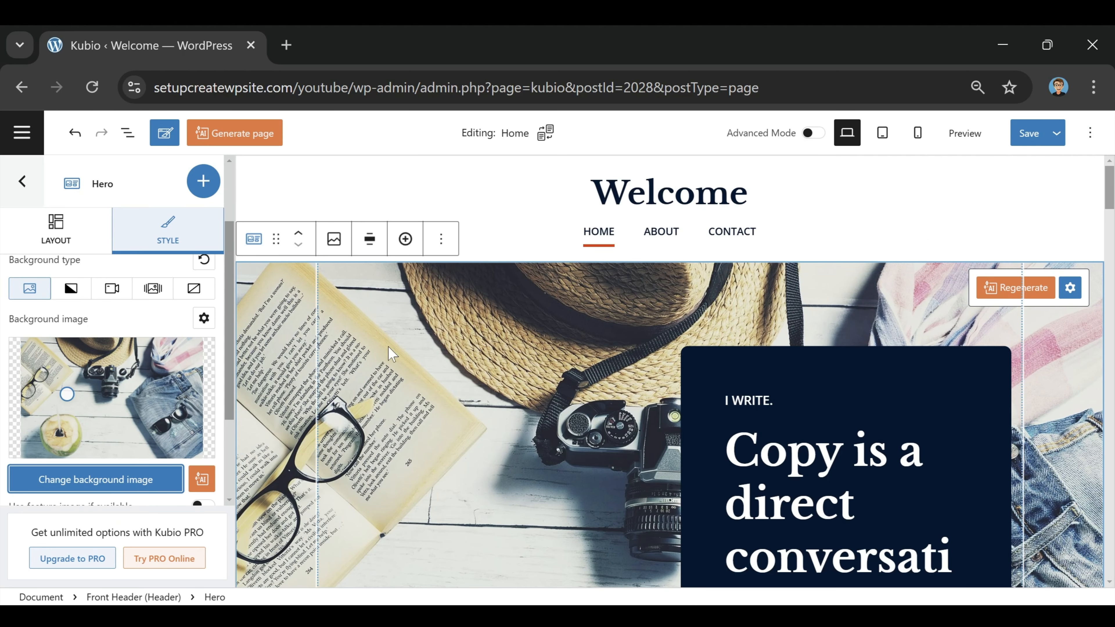
Step: Move the Hero background focal point up and left, then save the page
{"action": "left_click_drag", "start_coordinate": [67, 394], "coordinate": [99, 422]}
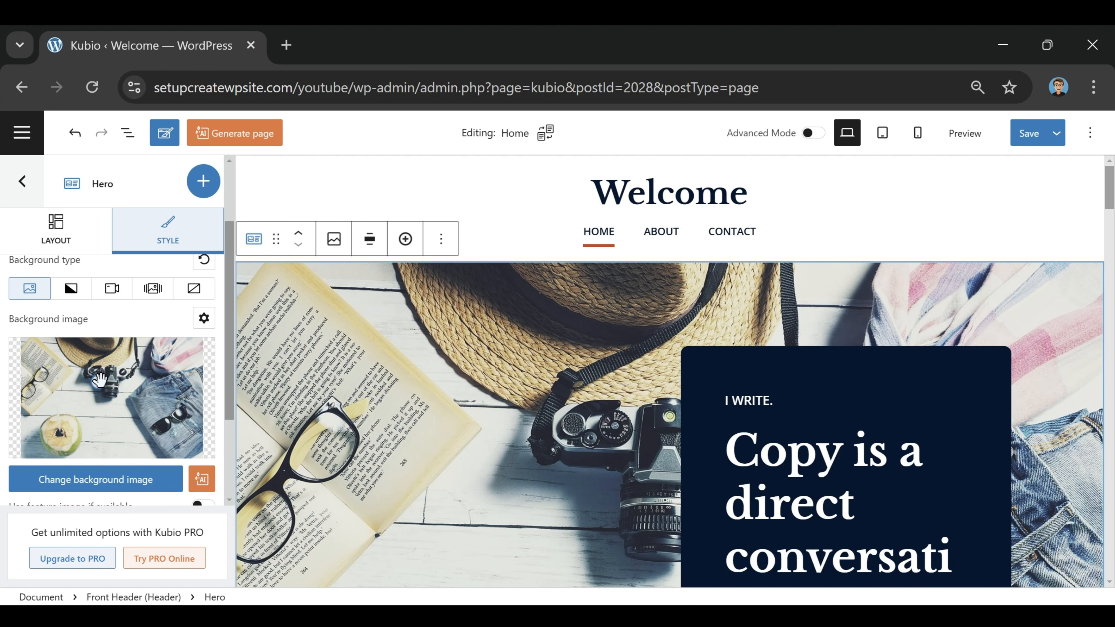
{"action": "mouse_move", "coordinate": [99, 382]}
{"action": "left_mouse_down"}
{"action": "mouse_move", "coordinate": [47, 358]}
{"action": "mouse_move", "coordinate": [162, 385]}
{"action": "mouse_move", "coordinate": [157, 452]}
{"action": "mouse_move", "coordinate": [115, 388]}
{"action": "left_mouse_up"}
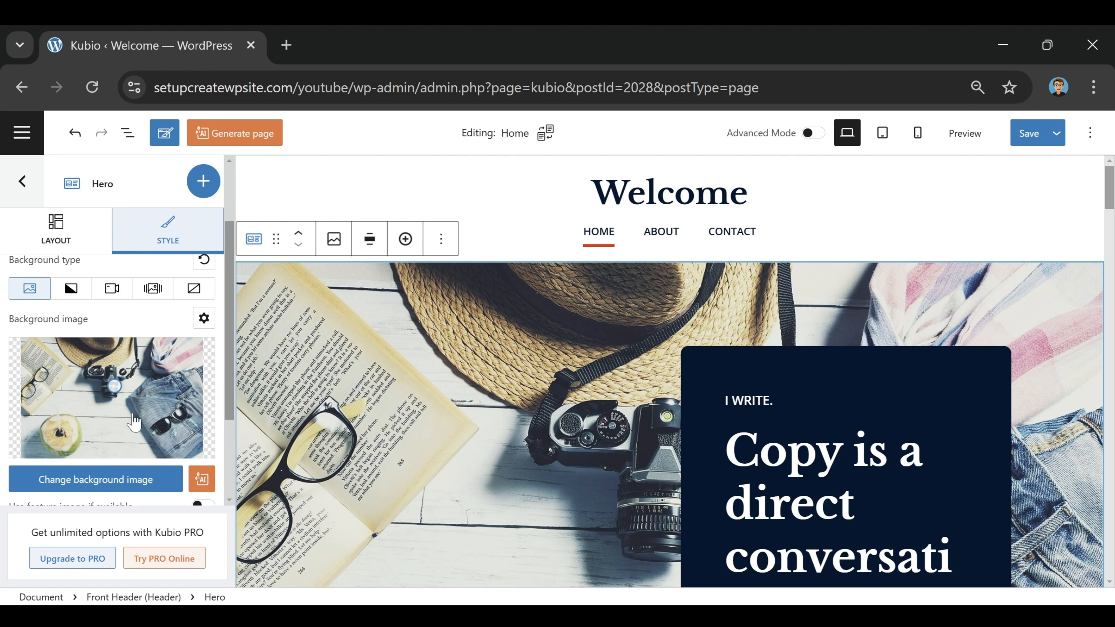
{"action": "left_click", "coordinate": [1027, 147]}
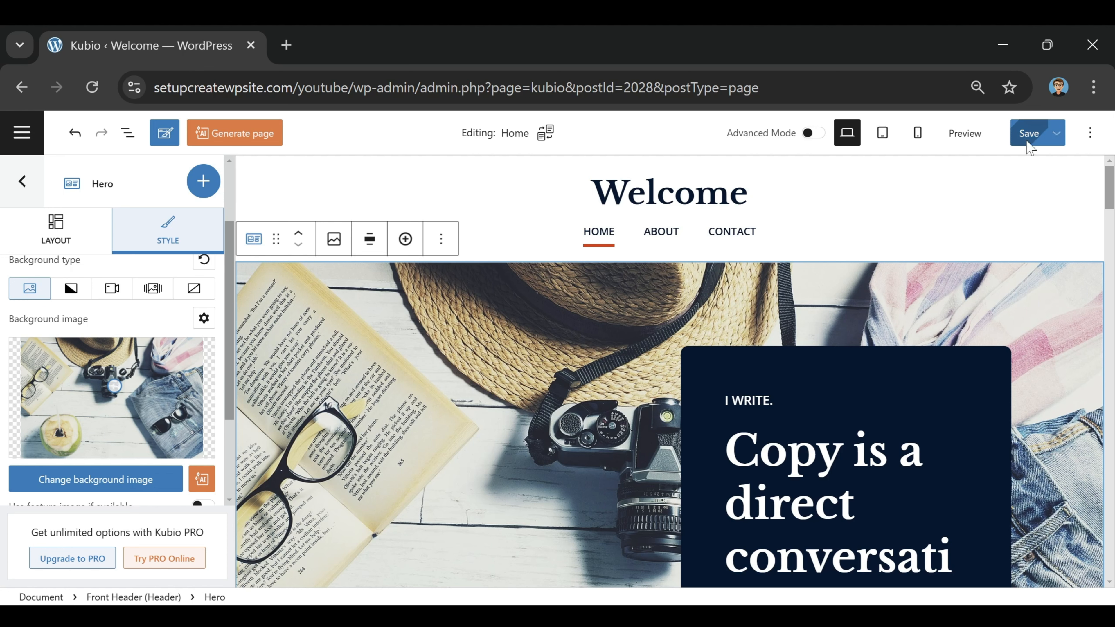
{"action": "scroll", "coordinate": [299, 329], "scroll_direction": "down", "scroll_amount": 5}
Step: Switch the Welcome header logo to Logo image, then back to Site title
{"action": "scroll", "coordinate": [298, 329], "scroll_direction": "down", "scroll_amount": 5}
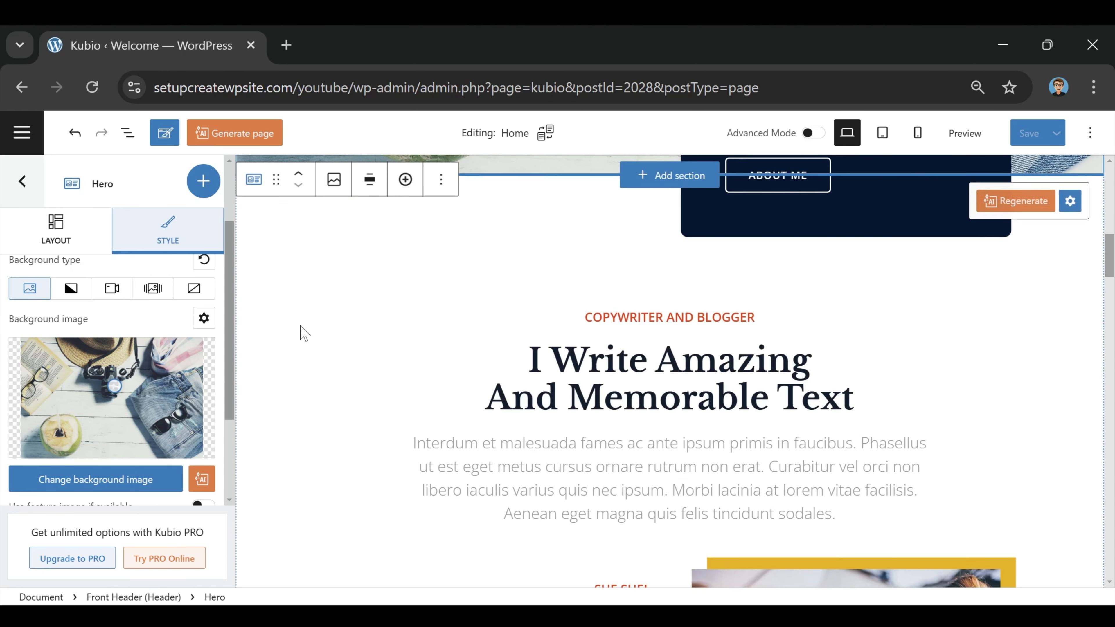
{"action": "scroll", "coordinate": [299, 332], "scroll_direction": "up", "scroll_amount": 10}
{"action": "left_click", "coordinate": [574, 206]}
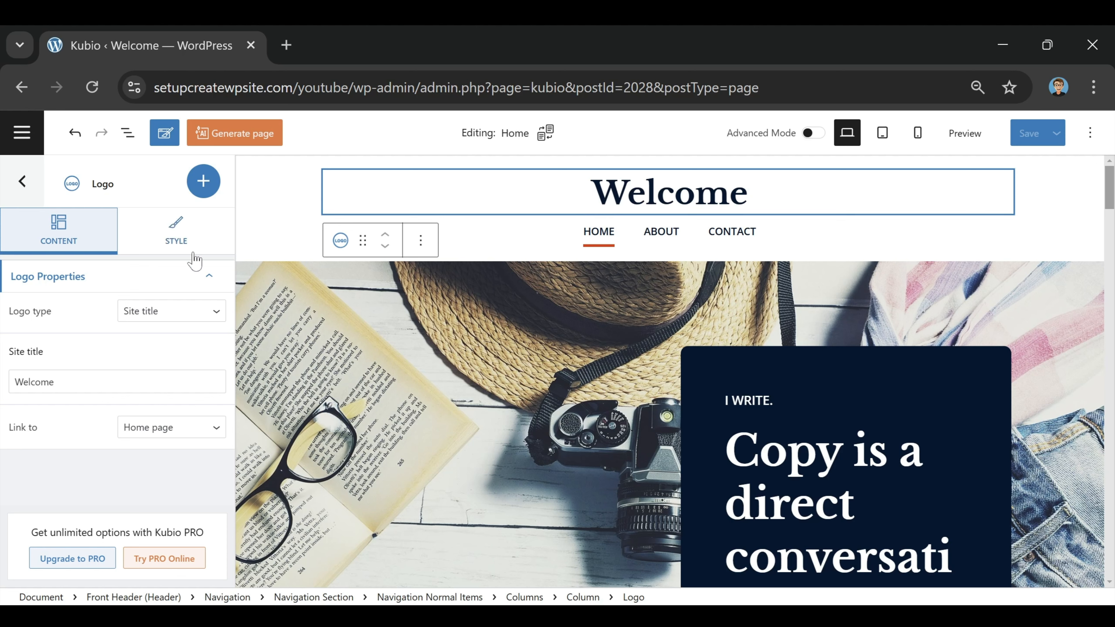
{"action": "left_click", "coordinate": [143, 311]}
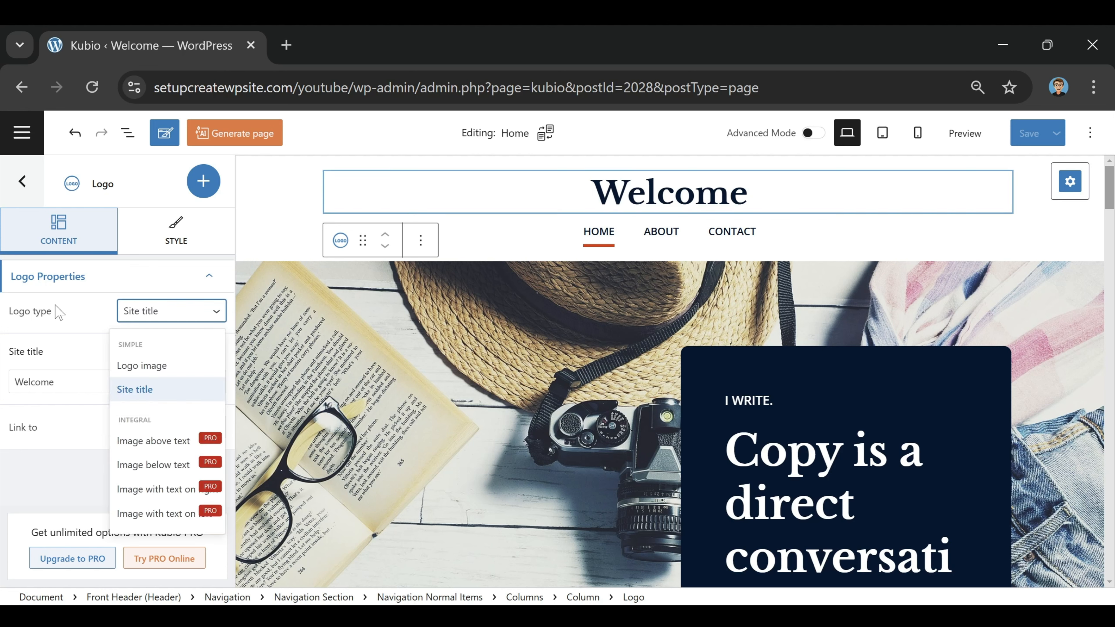
{"action": "left_click", "coordinate": [154, 367]}
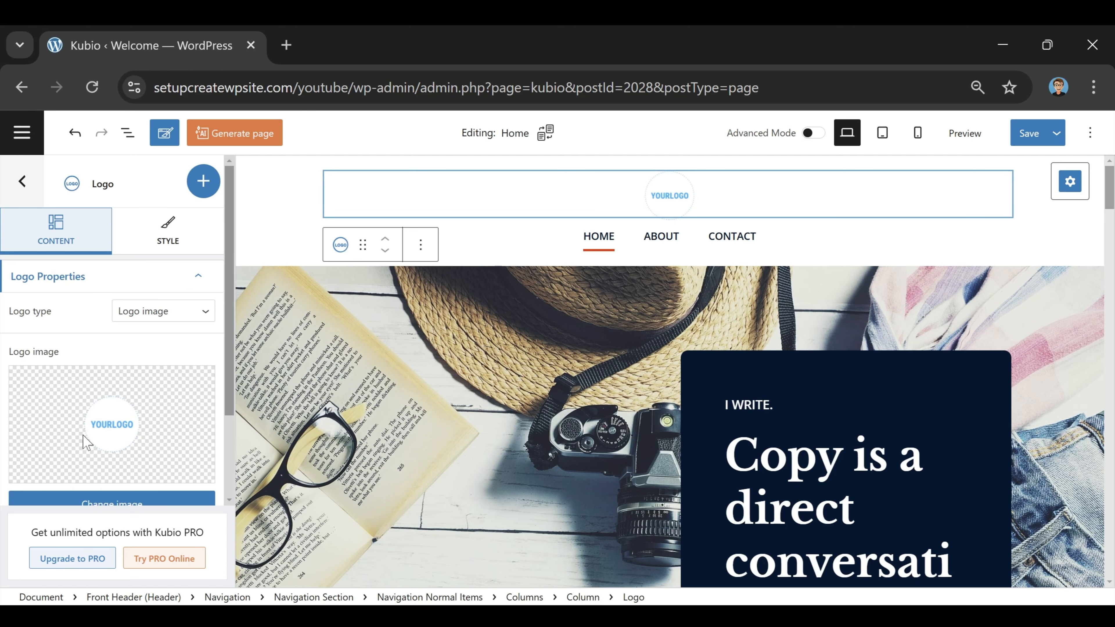
{"action": "left_click", "coordinate": [156, 327]}
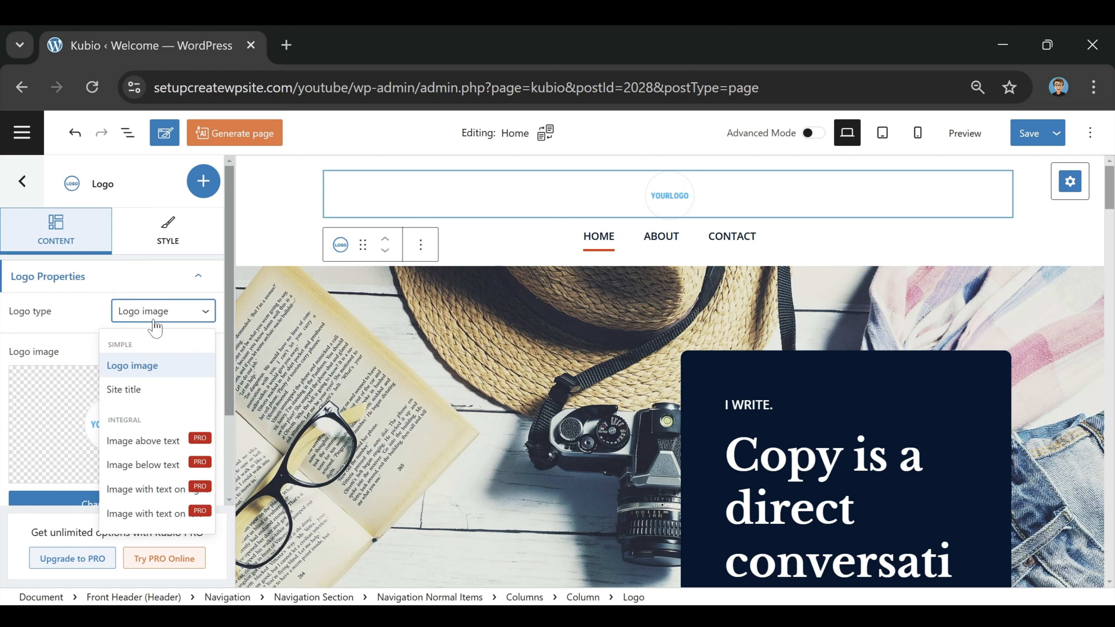
{"action": "left_click", "coordinate": [148, 383]}
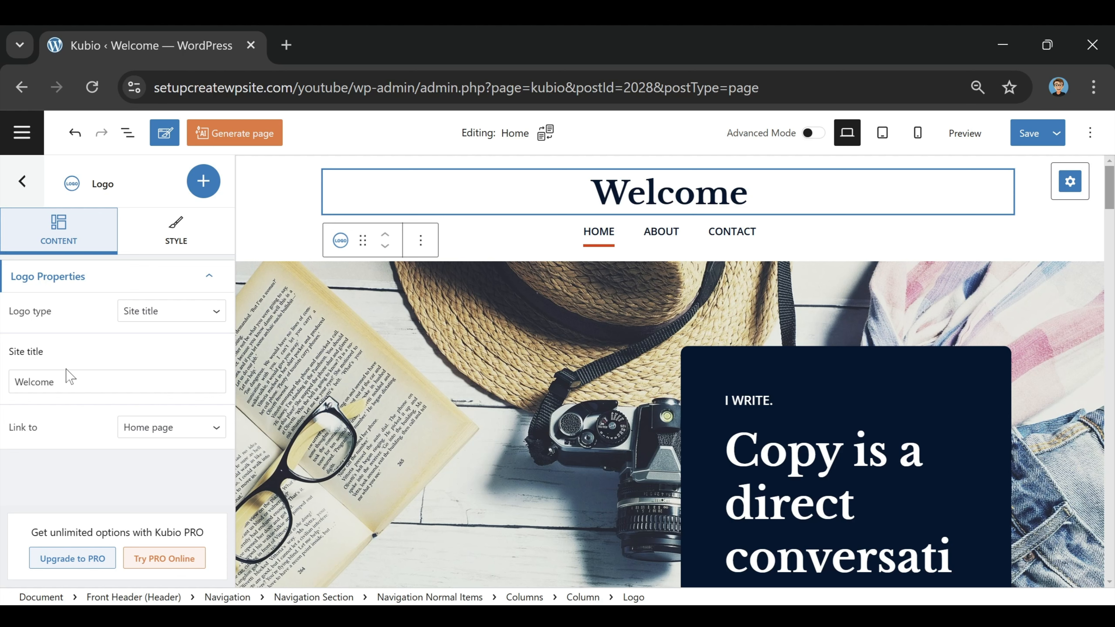
Step: Replace the header site title 'Welcome' with 'The Global Traveler'
{"action": "left_click_drag", "start_coordinate": [70, 382], "coordinate": [4, 383]}
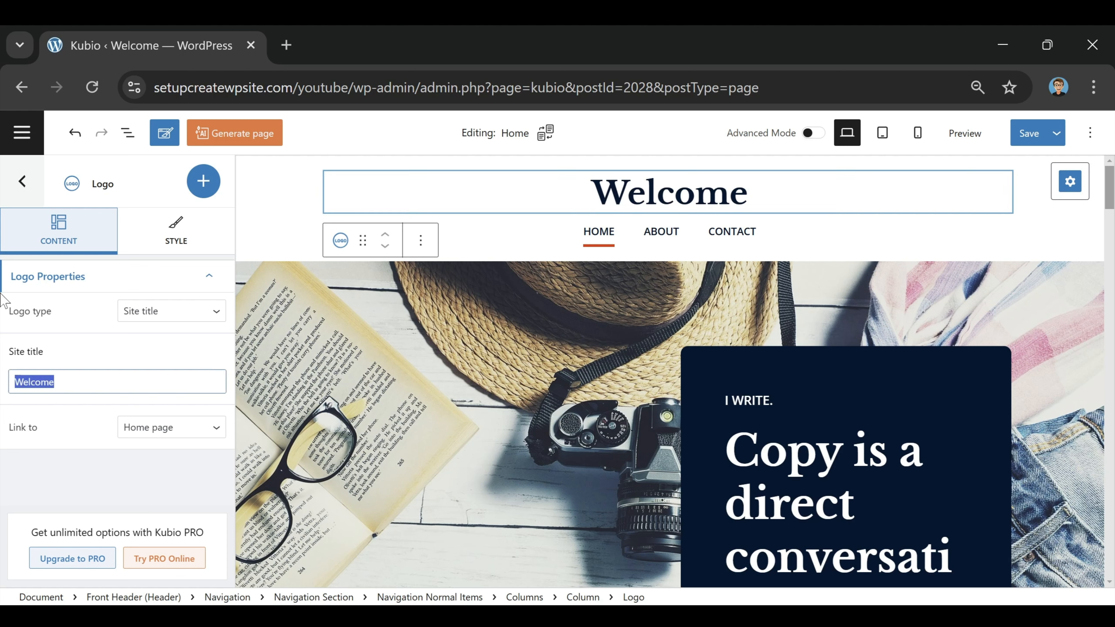
{"action": "key", "text": "BackSpace"}
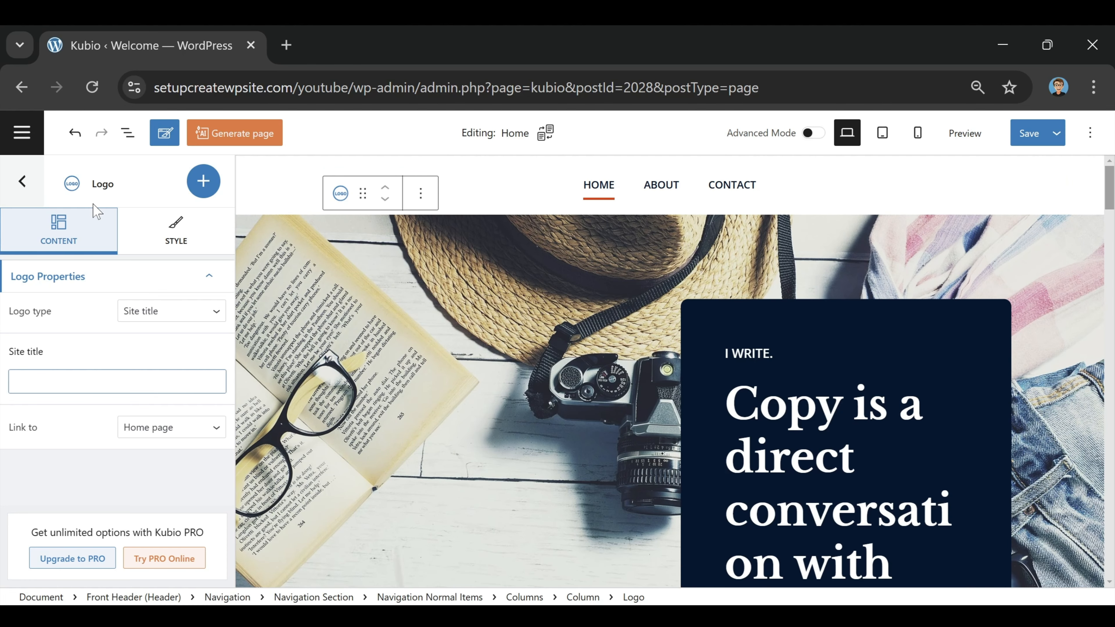
{"action": "type", "text": "The Global Traveler"}
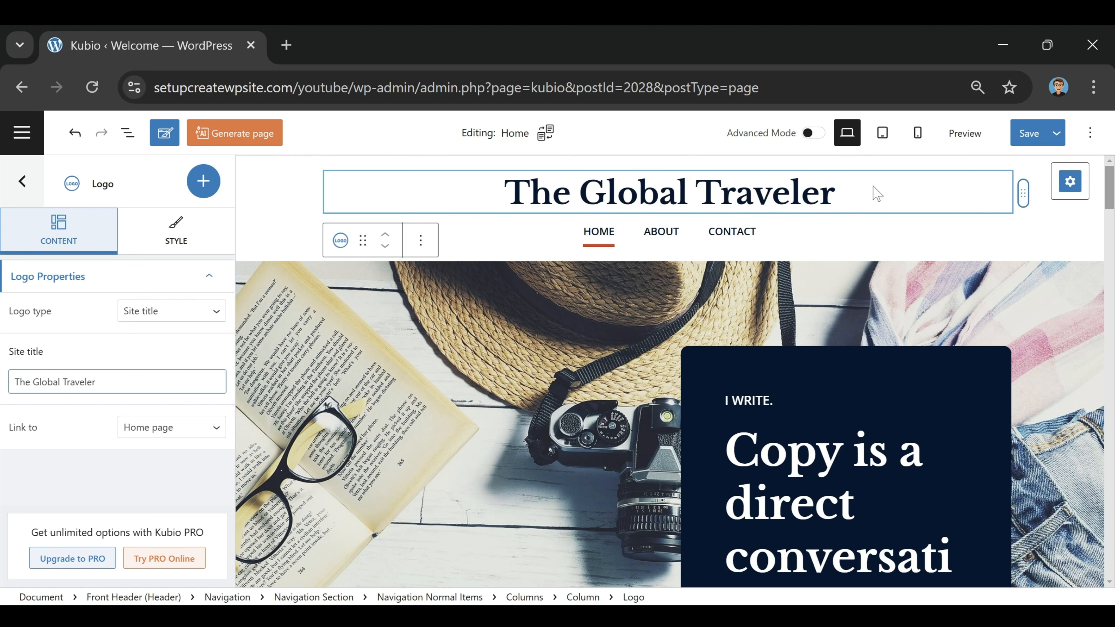
{"action": "scroll", "coordinate": [726, 303], "scroll_direction": "down", "scroll_amount": 2}
{"action": "scroll", "coordinate": [726, 303], "scroll_direction": "down", "scroll_amount": 2}
{"action": "scroll", "coordinate": [834, 497], "scroll_direction": "down", "scroll_amount": 2}
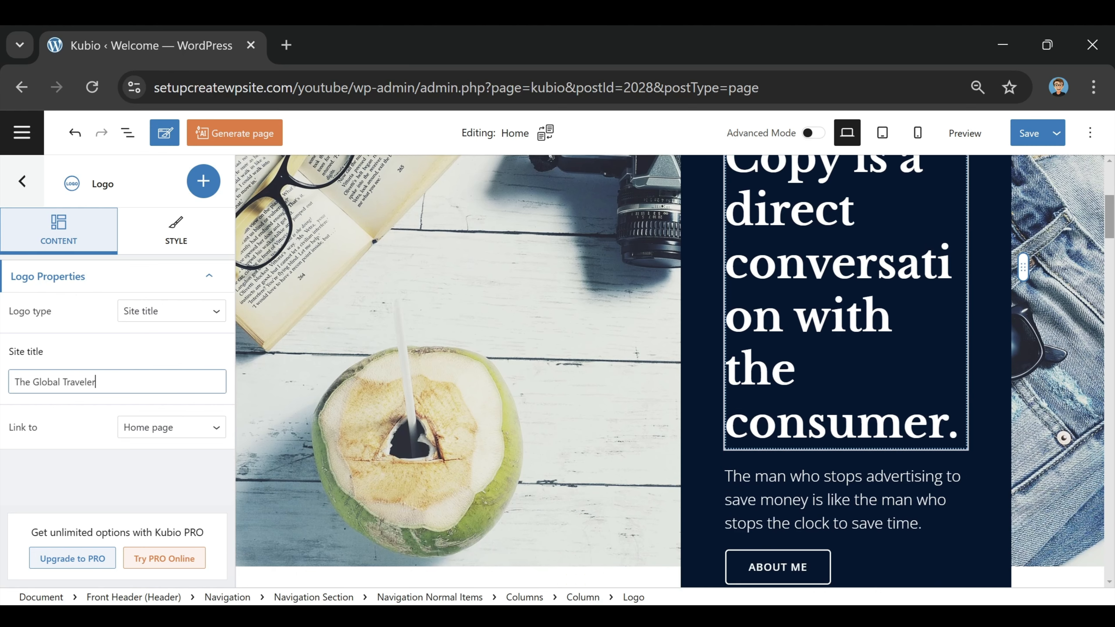
{"action": "scroll", "coordinate": [833, 496], "scroll_direction": "up", "scroll_amount": 2}
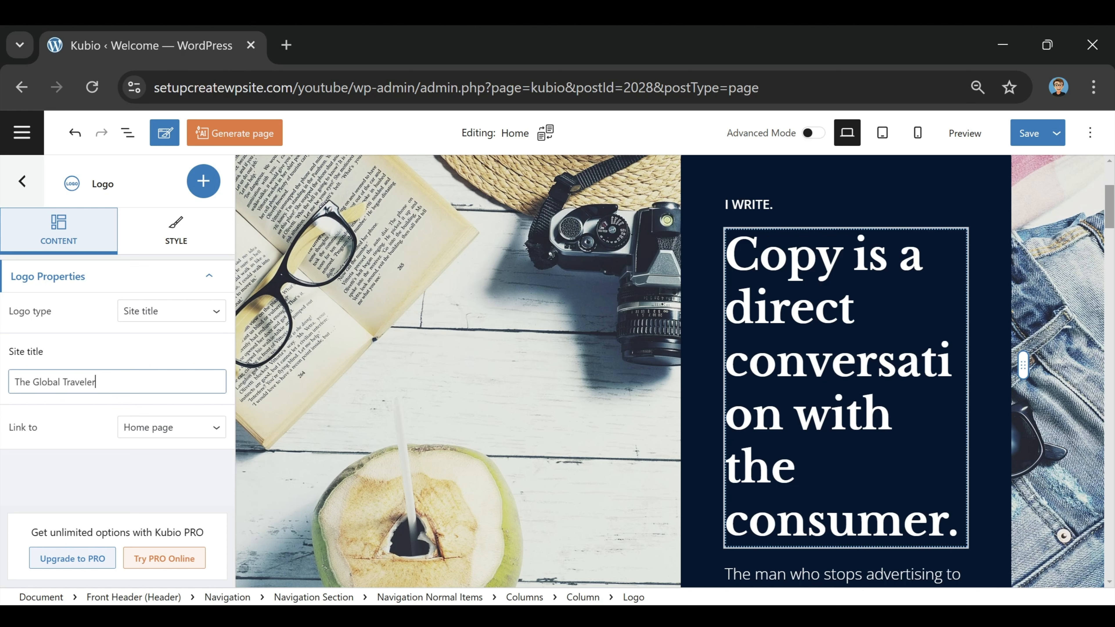
Step: Change the hero H1 to 'Lost and Found: Discovering the World Through Travel' and widen its column to 57.49%
{"action": "left_click", "coordinate": [815, 309]}
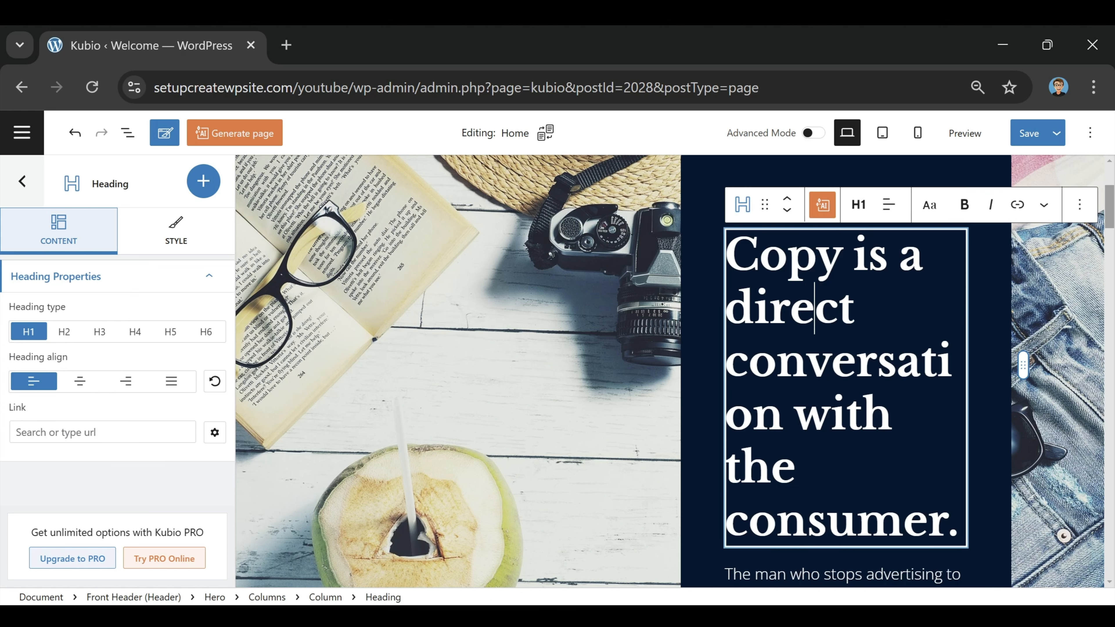
{"action": "left_click", "coordinate": [714, 215]}
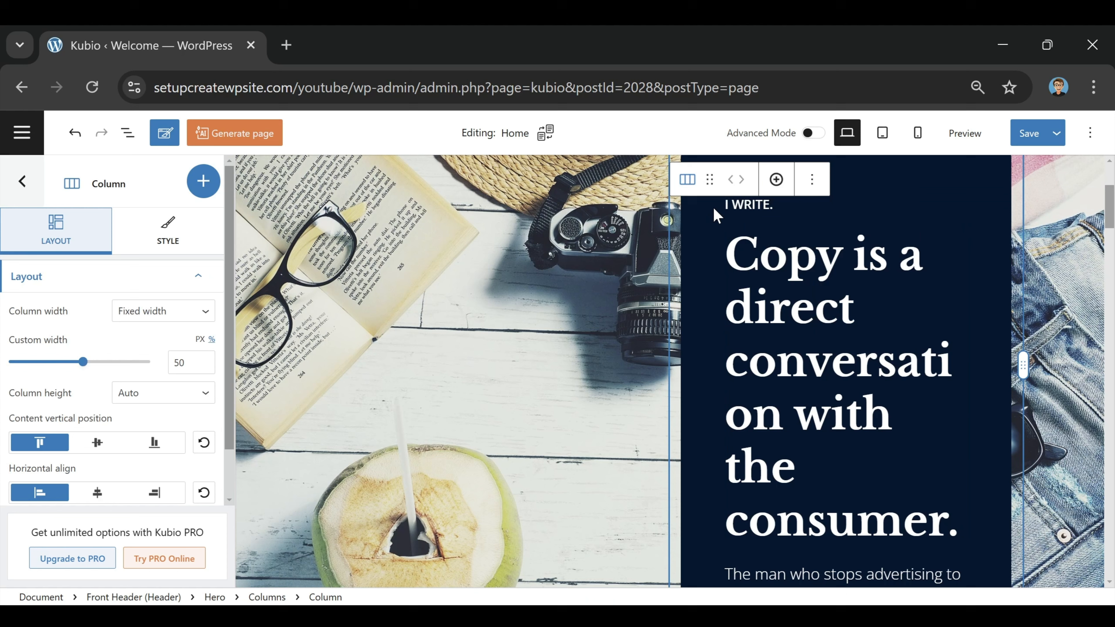
{"action": "left_click", "coordinate": [785, 205]}
{"action": "left_click", "coordinate": [831, 361]}
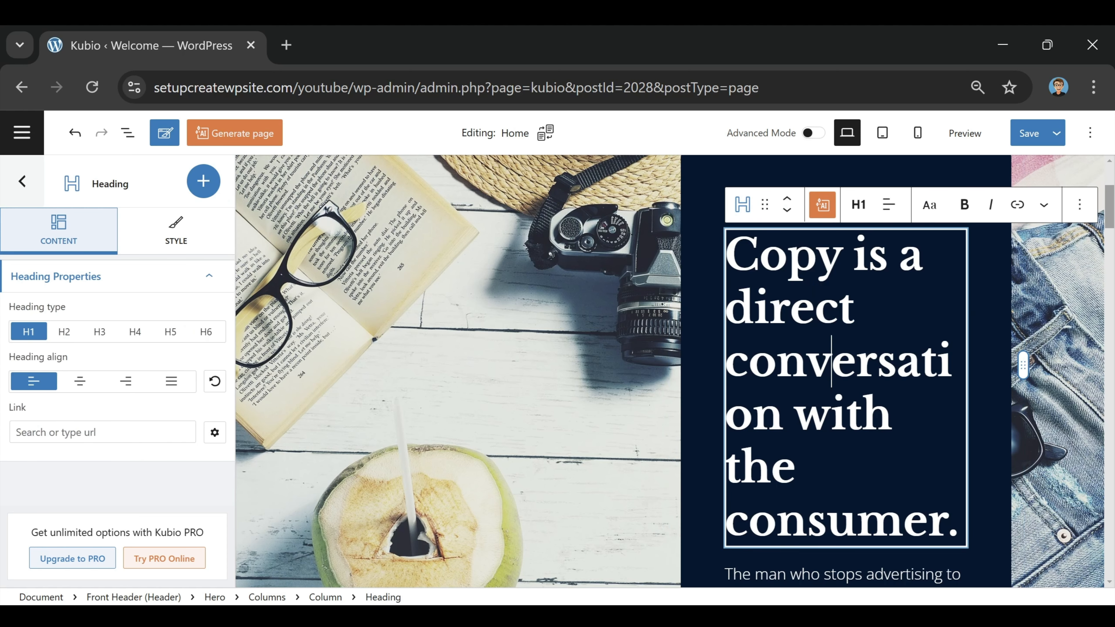
{"action": "left_click", "coordinate": [948, 523]}
{"action": "left_click_drag", "start_coordinate": [959, 522], "coordinate": [727, 255]}
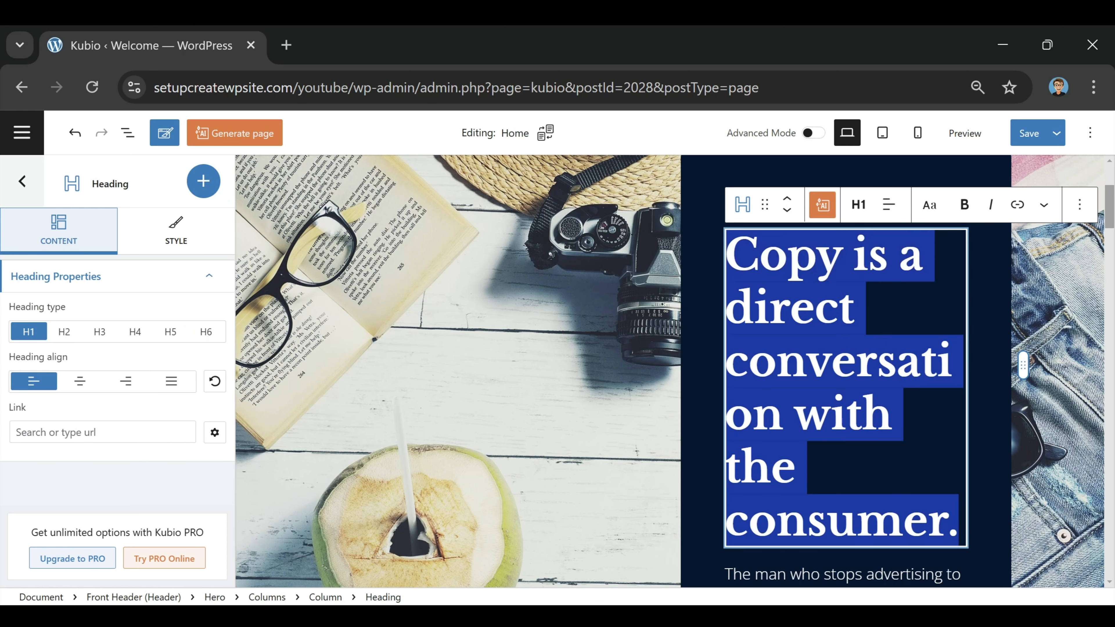
{"action": "key", "text": "BackSpace"}
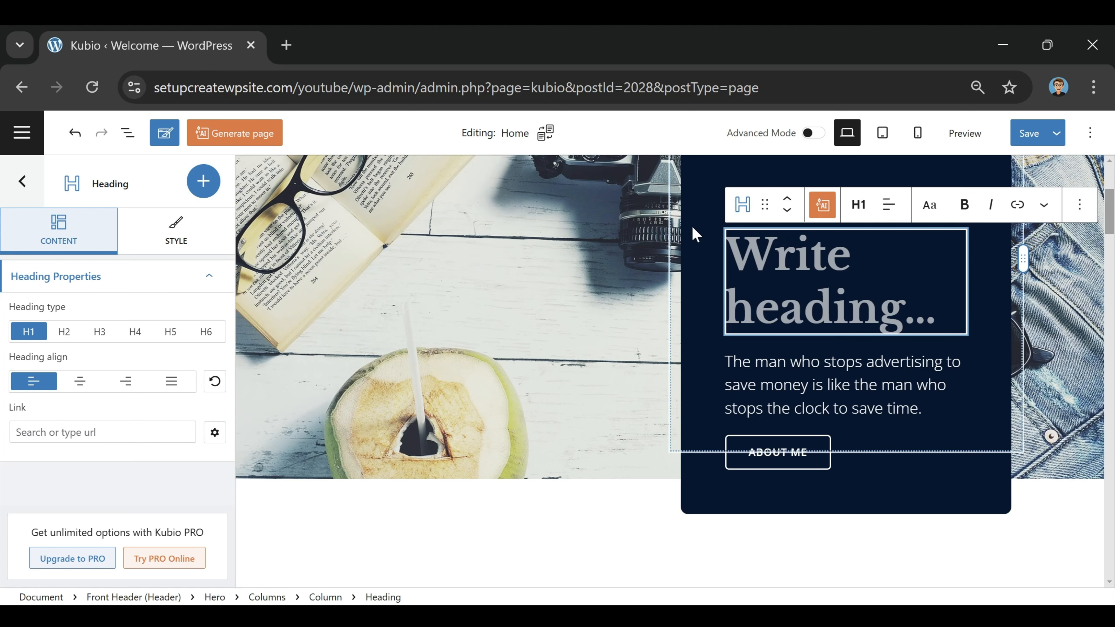
{"action": "type", "text": "Lost and Found: Discovering the World Through Travel"}
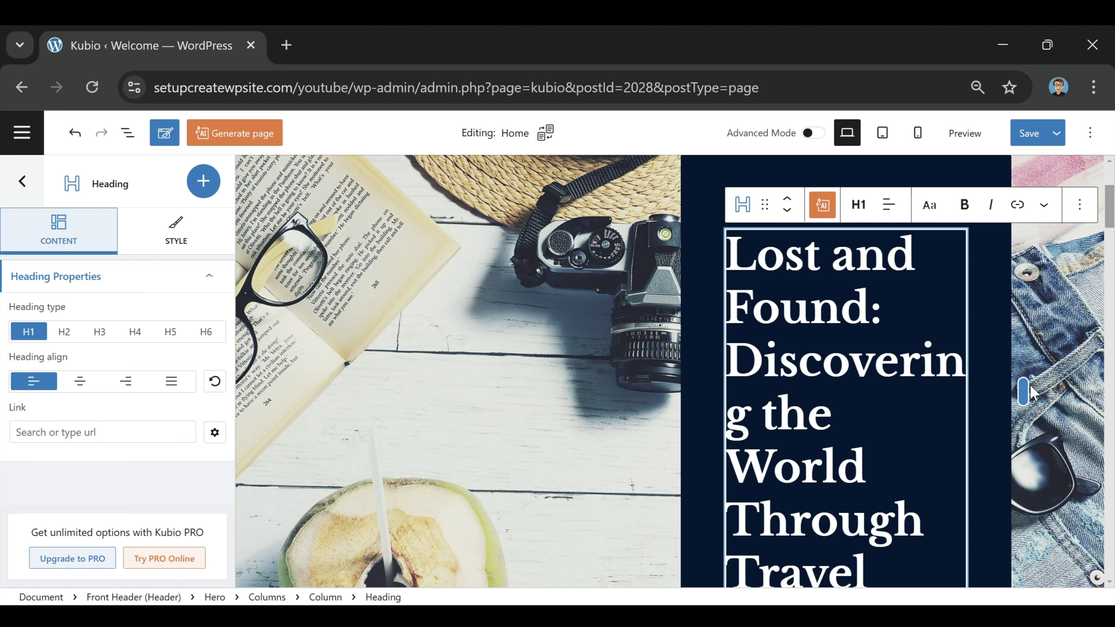
{"action": "left_click_drag", "start_coordinate": [1028, 393], "coordinate": [1096, 413]}
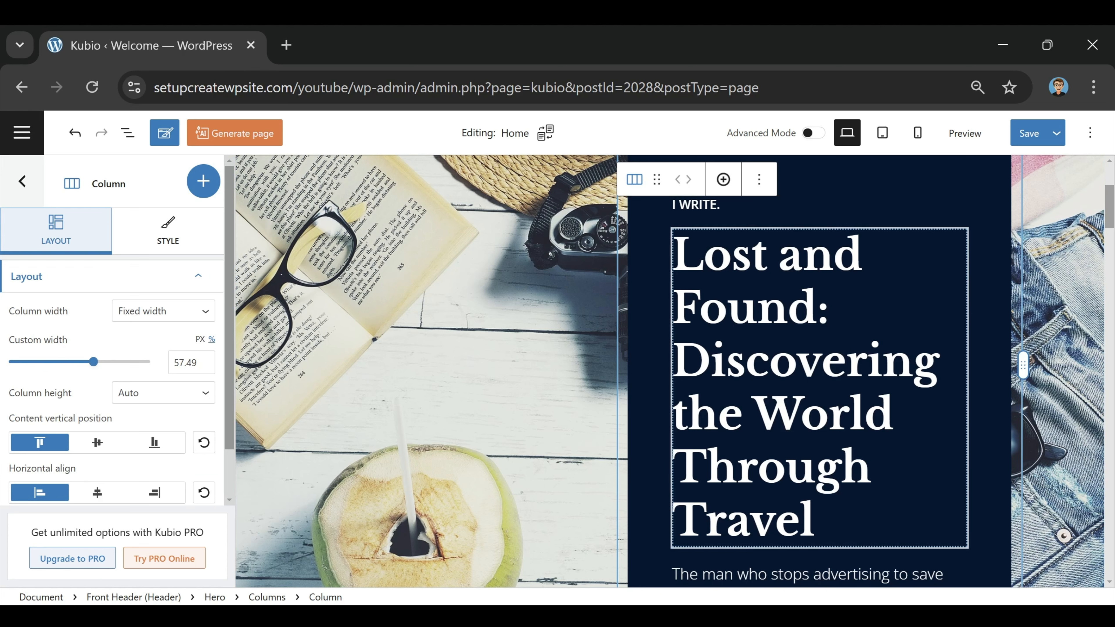
{"action": "left_click", "coordinate": [702, 204]}
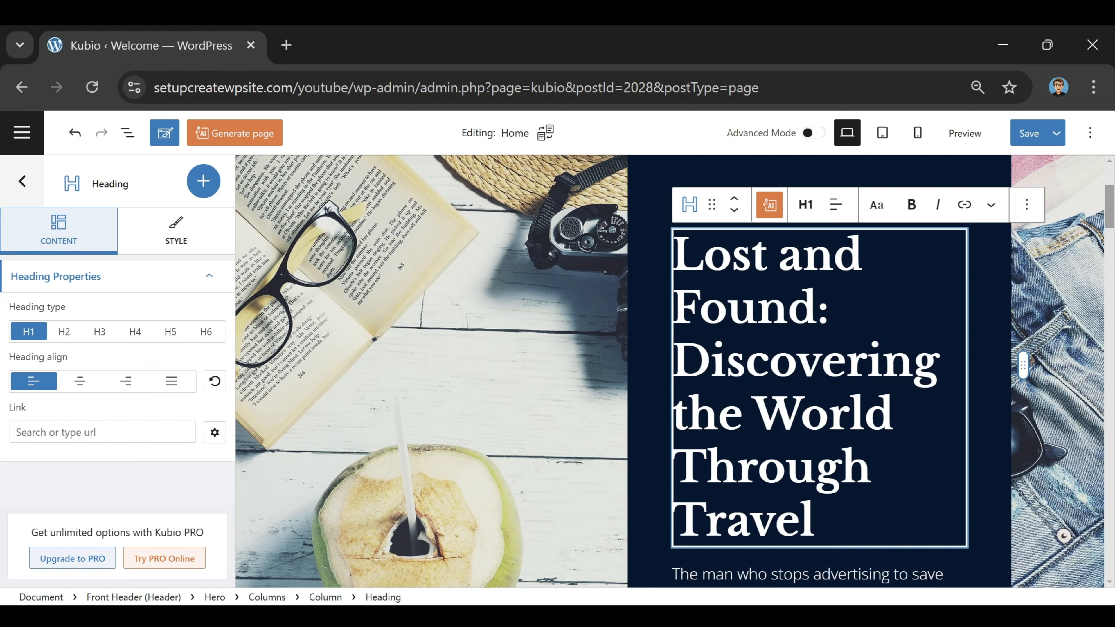
Step: Replace the hero paragraph with travel text starting 'Travel isn't just about seeing new places'
{"action": "left_click", "coordinate": [758, 467]}
{"action": "scroll", "coordinate": [758, 468], "scroll_direction": "down", "scroll_amount": 3}
{"action": "left_click", "coordinate": [762, 401]}
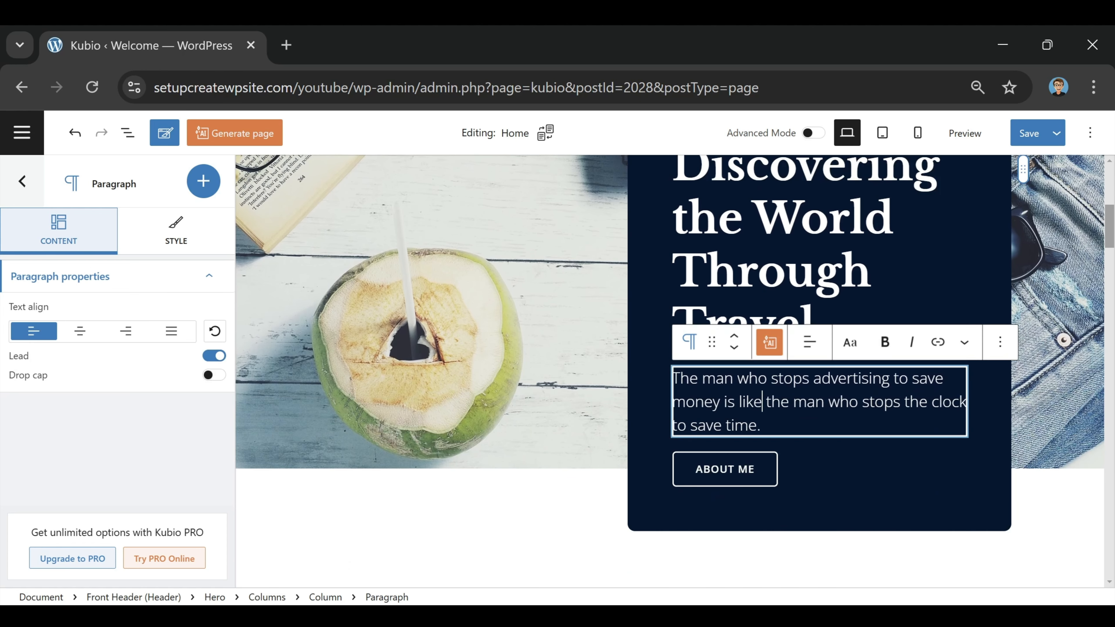
{"action": "key", "text": "ctrl+a"}
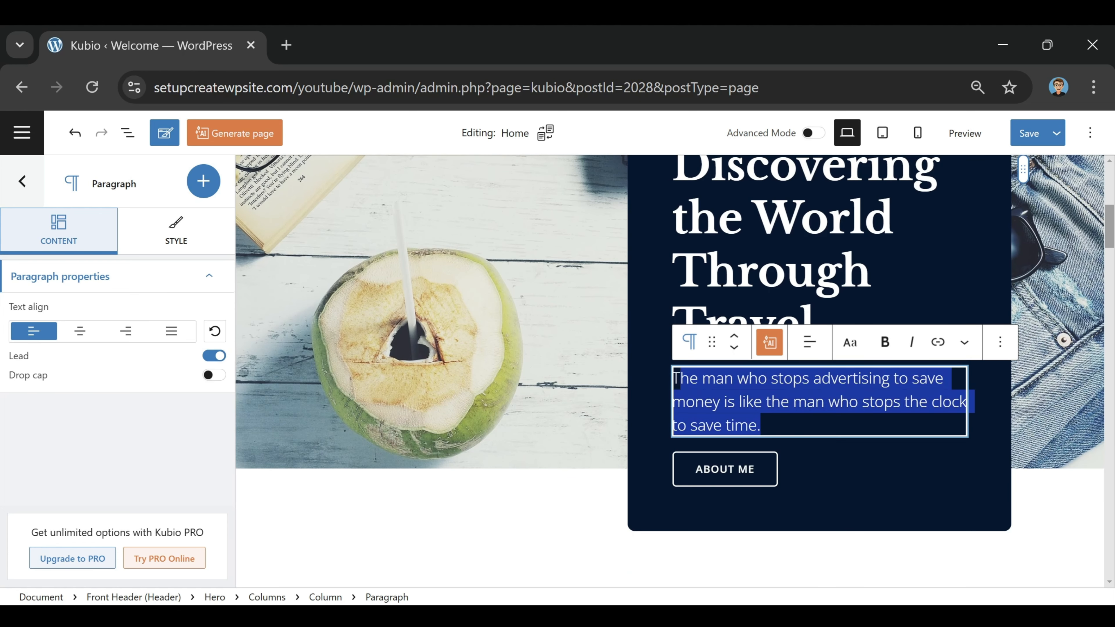
{"action": "scroll", "coordinate": [752, 357], "scroll_direction": "down", "scroll_amount": 1}
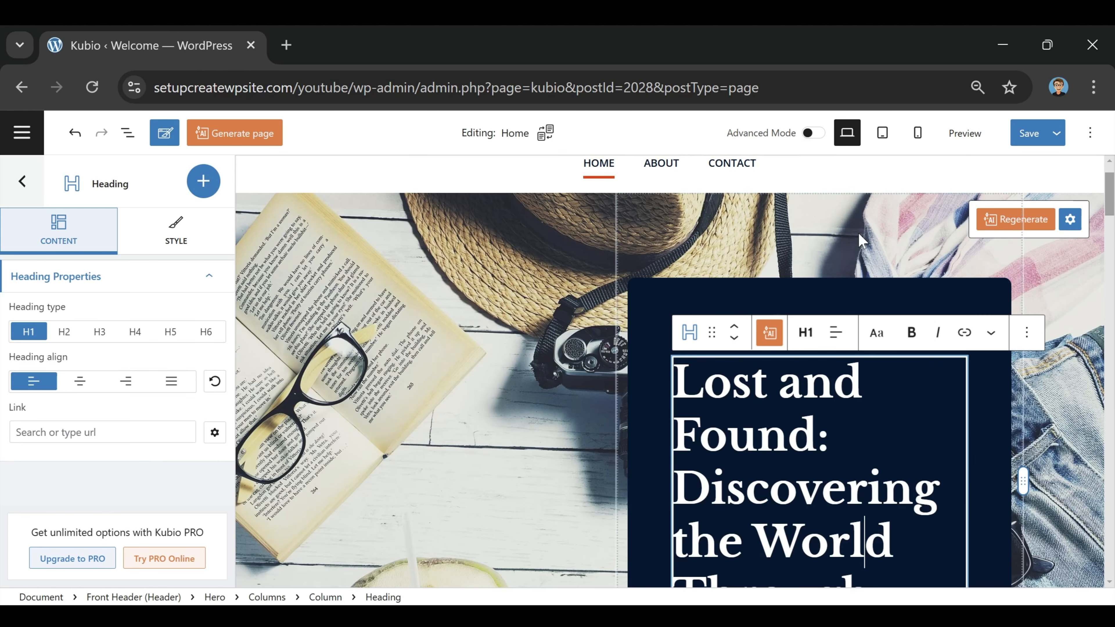
{"action": "scroll", "coordinate": [864, 541], "scroll_direction": "up", "scroll_amount": 2}
{"action": "scroll", "coordinate": [864, 541], "scroll_direction": "down", "scroll_amount": 1}
{"action": "scroll", "coordinate": [873, 368], "scroll_direction": "down", "scroll_amount": 3}
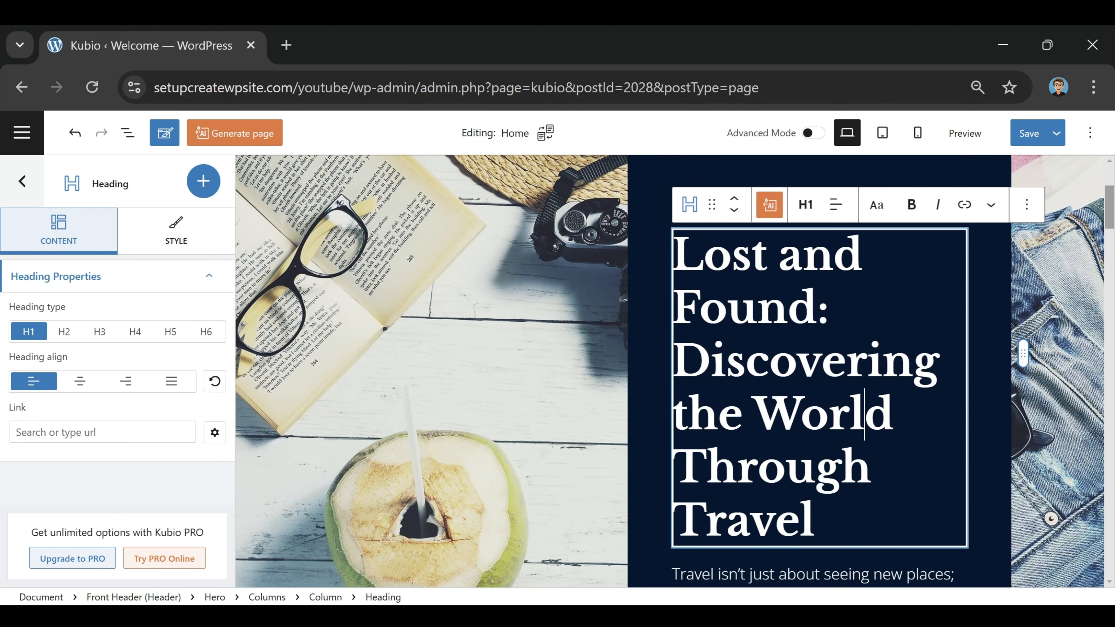
{"action": "scroll", "coordinate": [874, 369], "scroll_direction": "down", "scroll_amount": 5}
{"action": "scroll", "coordinate": [874, 369], "scroll_direction": "up", "scroll_amount": 4}
{"action": "scroll", "coordinate": [607, 217], "scroll_direction": "up", "scroll_amount": 4}
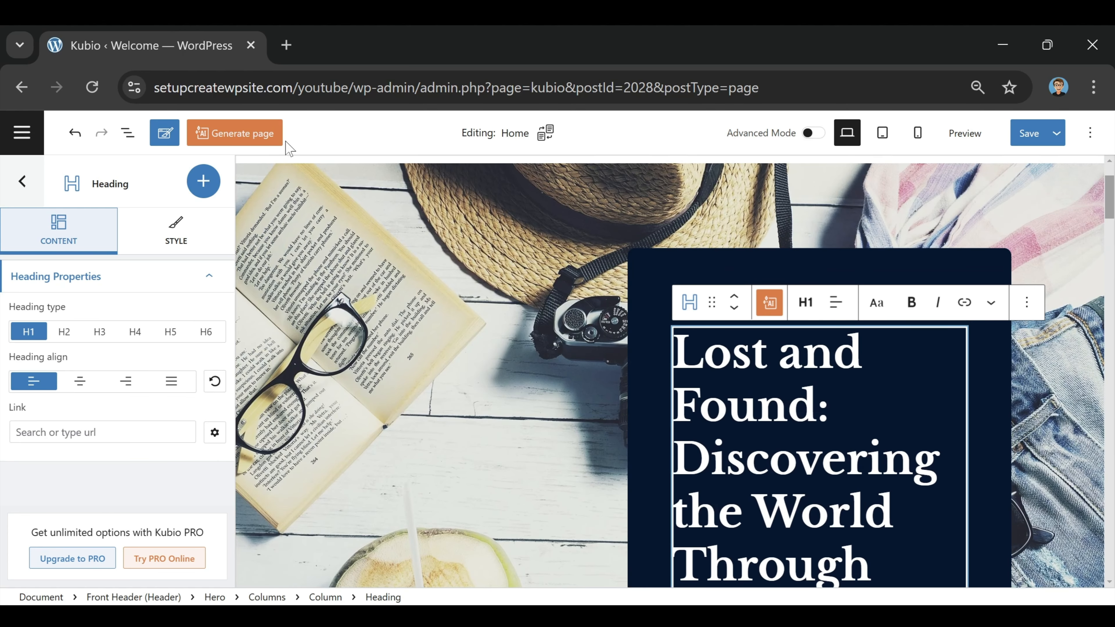
{"action": "scroll", "coordinate": [607, 216], "scroll_direction": "up", "scroll_amount": 2}
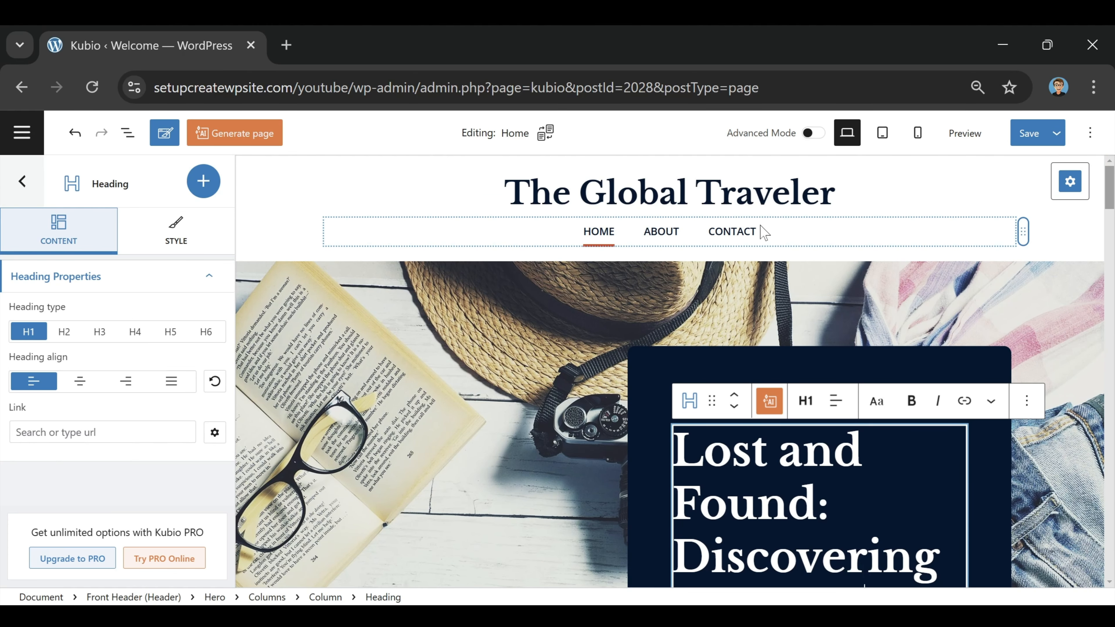
Step: Drag the menu structure rows so the header menu reads Home, Contact, About
{"action": "left_click", "coordinate": [772, 239]}
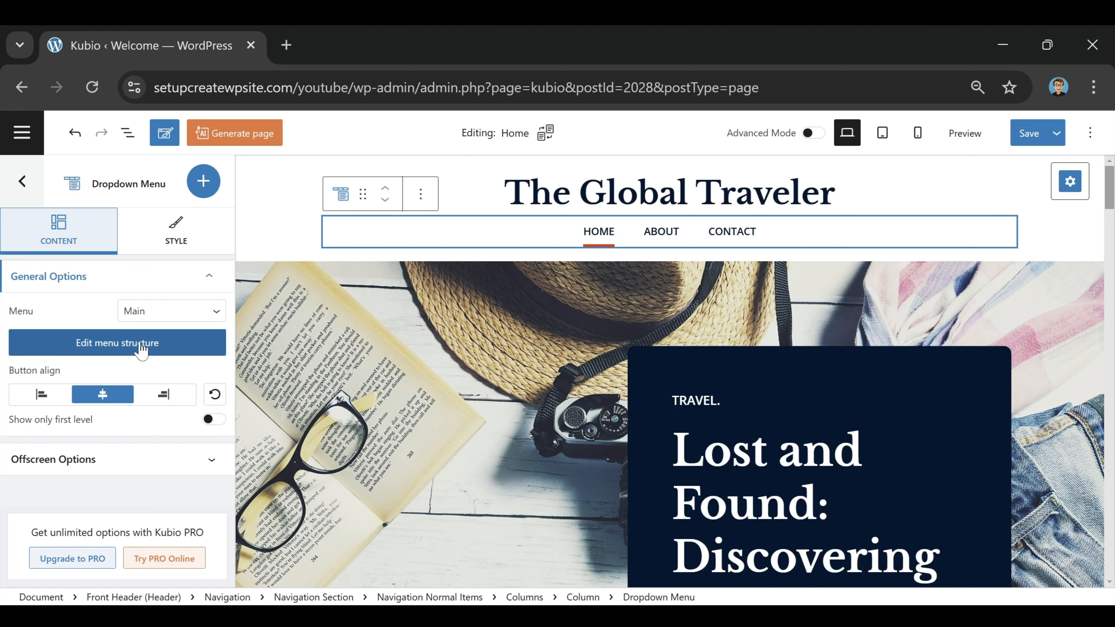
{"action": "left_click", "coordinate": [117, 344]}
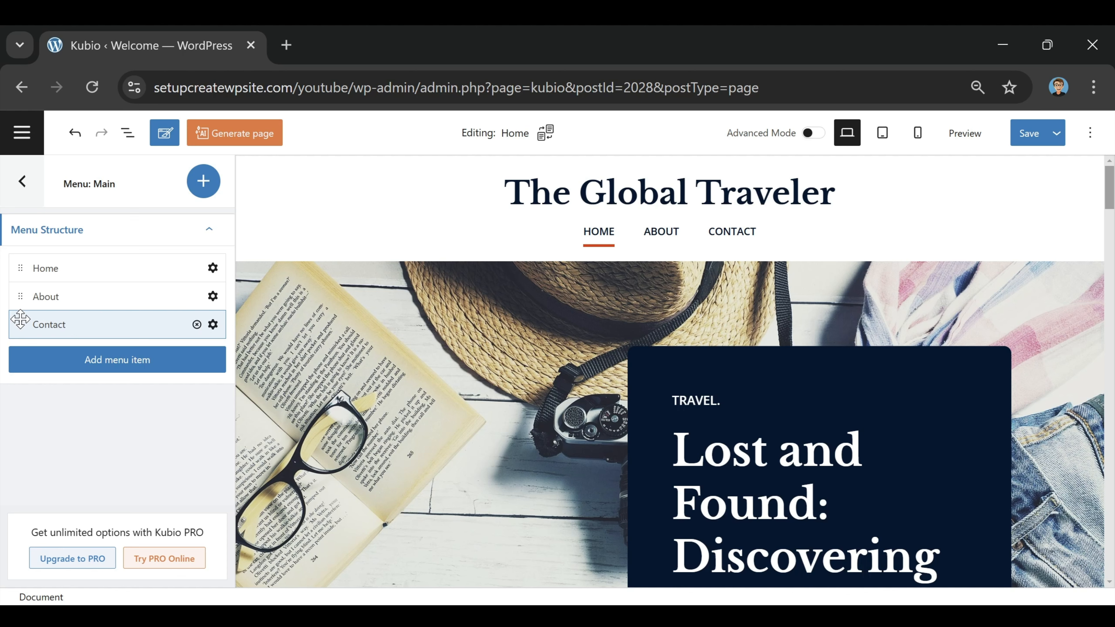
{"action": "left_click_drag", "start_coordinate": [21, 323], "coordinate": [26, 273]}
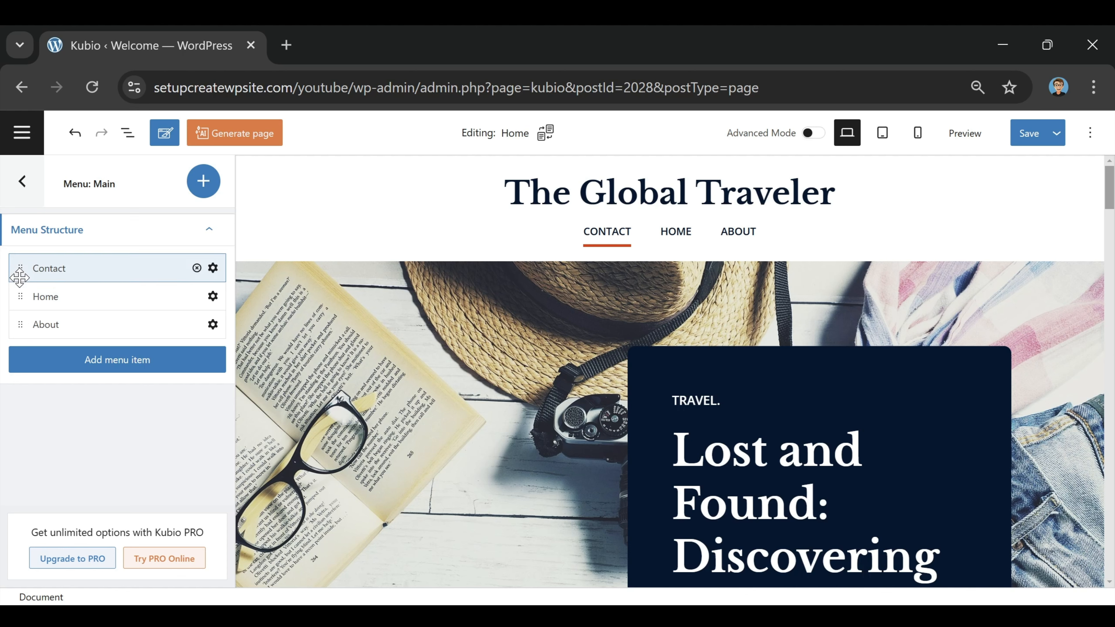
{"action": "left_click_drag", "start_coordinate": [25, 295], "coordinate": [13, 264]}
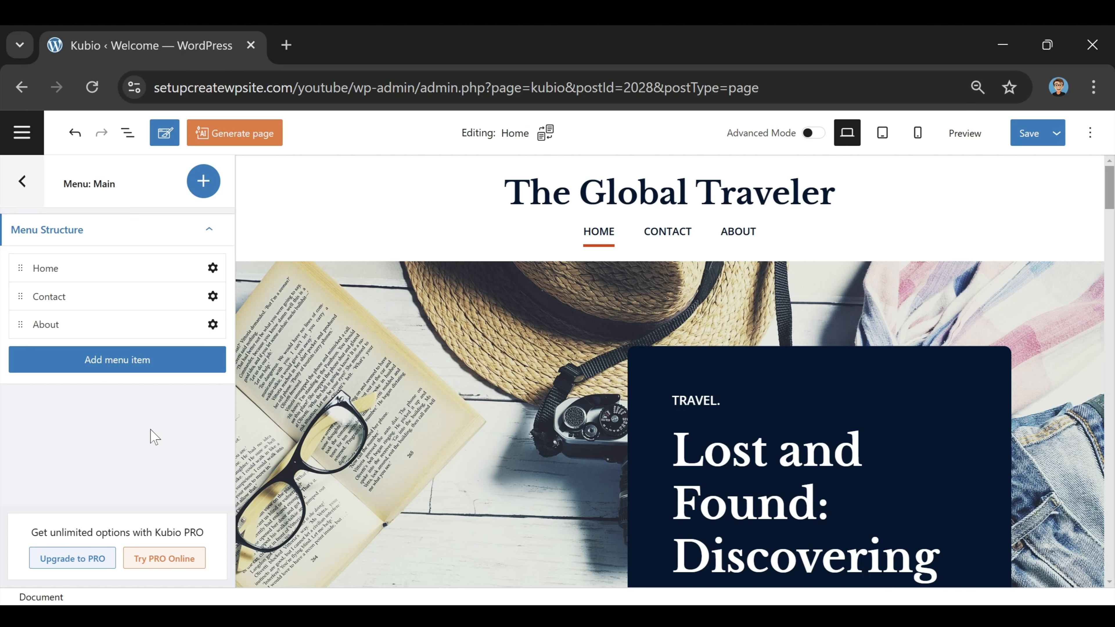
Step: Add 'Store' and 'Blog' items to the end of the main menu
{"action": "left_click", "coordinate": [114, 374]}
{"action": "left_click", "coordinate": [319, 361]}
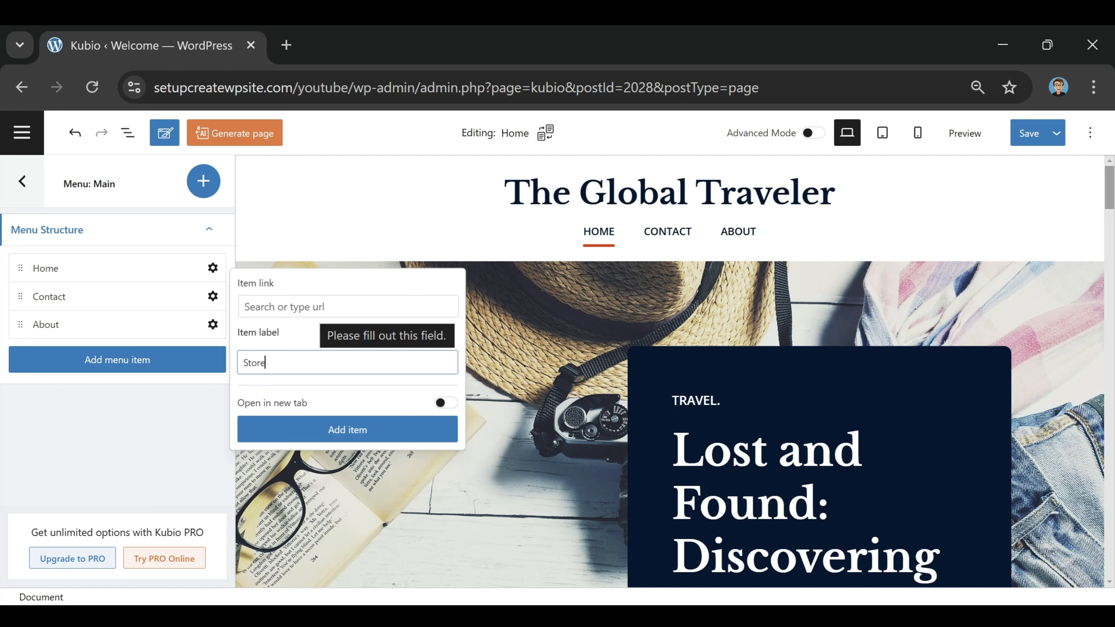
{"action": "left_click", "coordinate": [366, 431]}
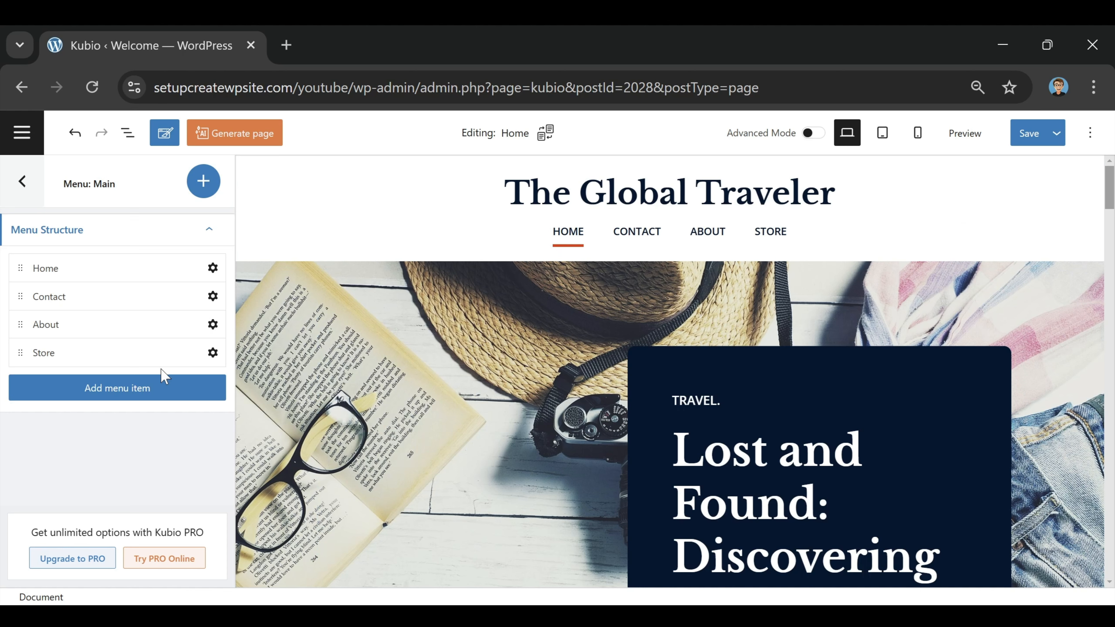
{"action": "left_click", "coordinate": [141, 388]}
{"action": "left_click", "coordinate": [327, 389]}
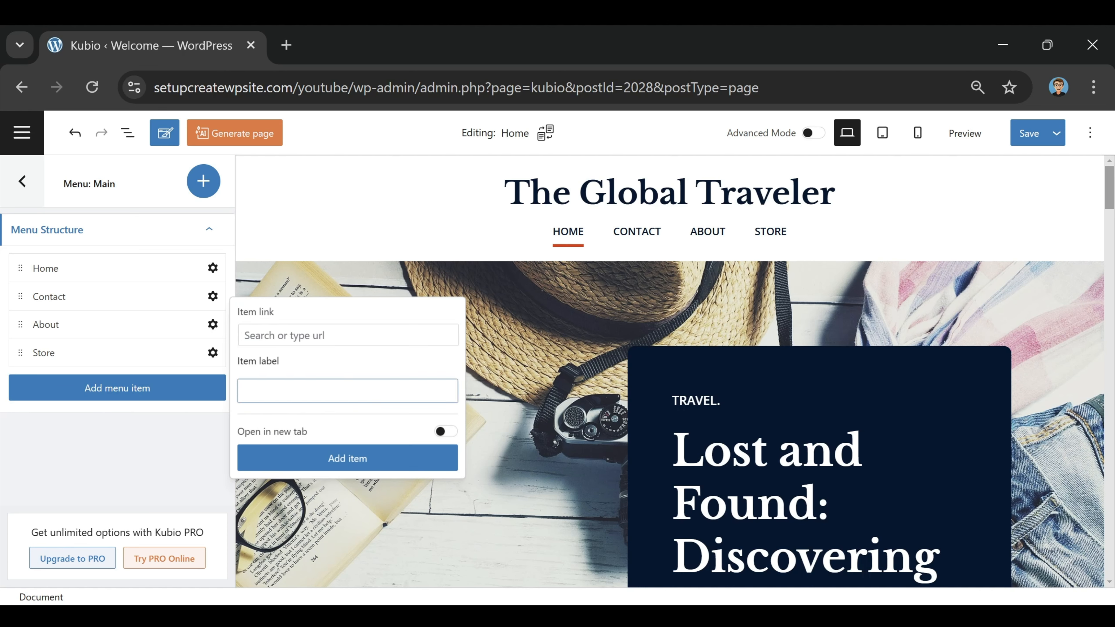
{"action": "type", "text": "Blog"}
{"action": "left_click", "coordinate": [360, 461]}
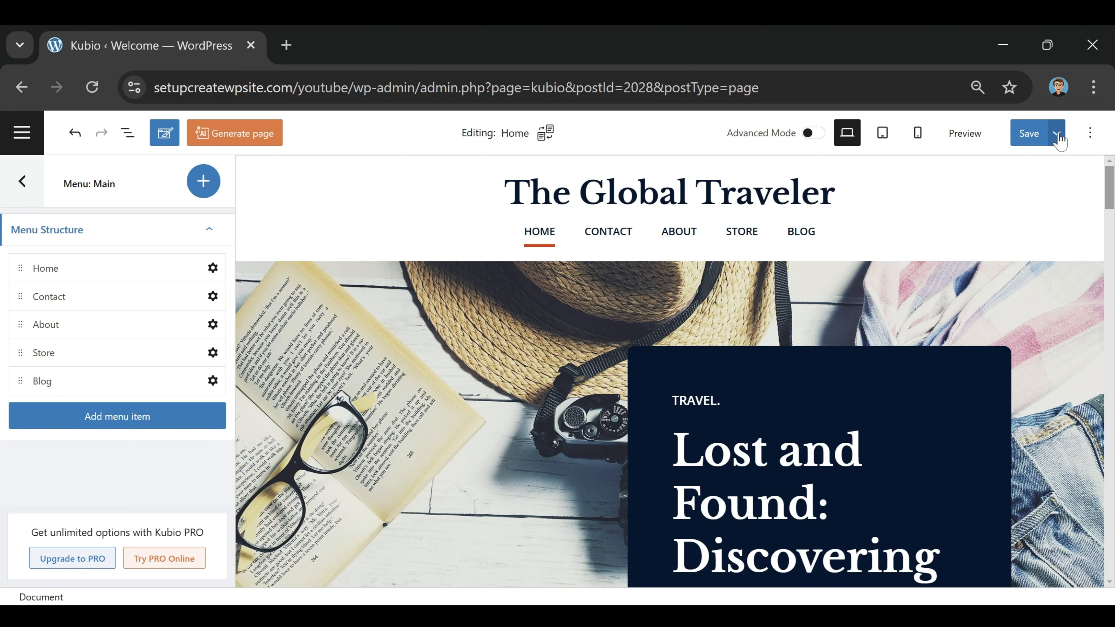
Step: Save the page, then preview the site and follow the Contact, About and Store links
{"action": "left_click", "coordinate": [1033, 138]}
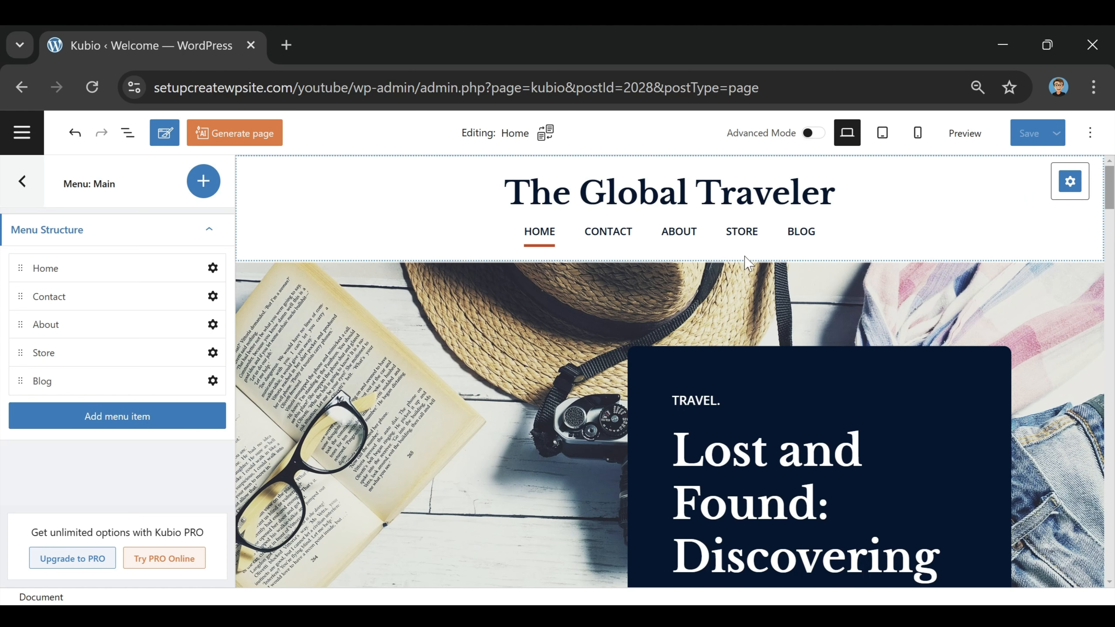
{"action": "left_click", "coordinate": [961, 144]}
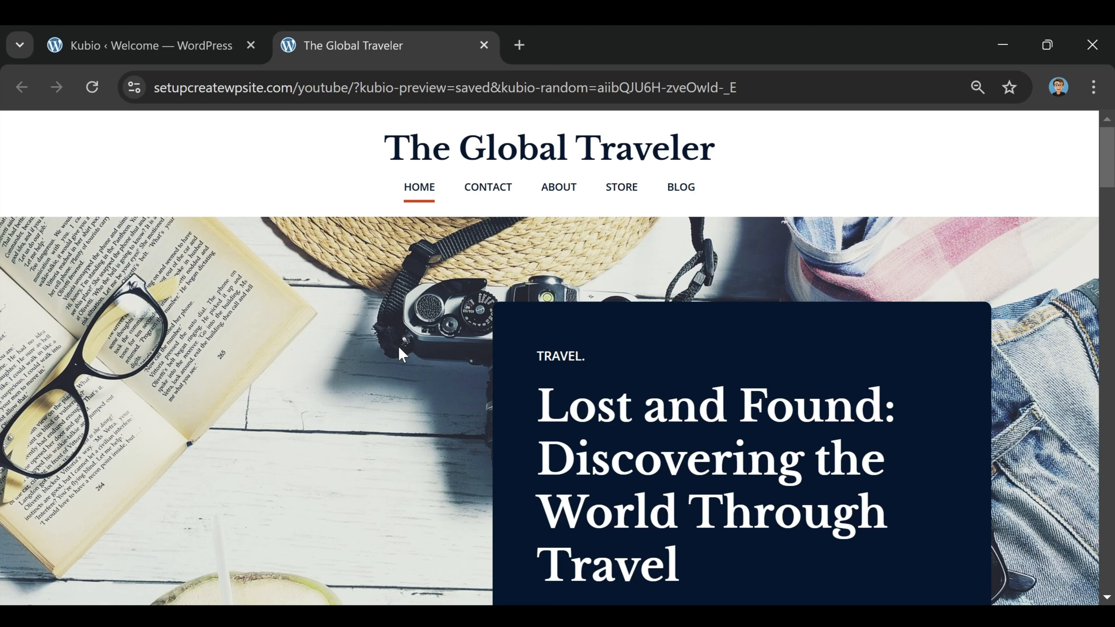
{"action": "left_click", "coordinate": [486, 197]}
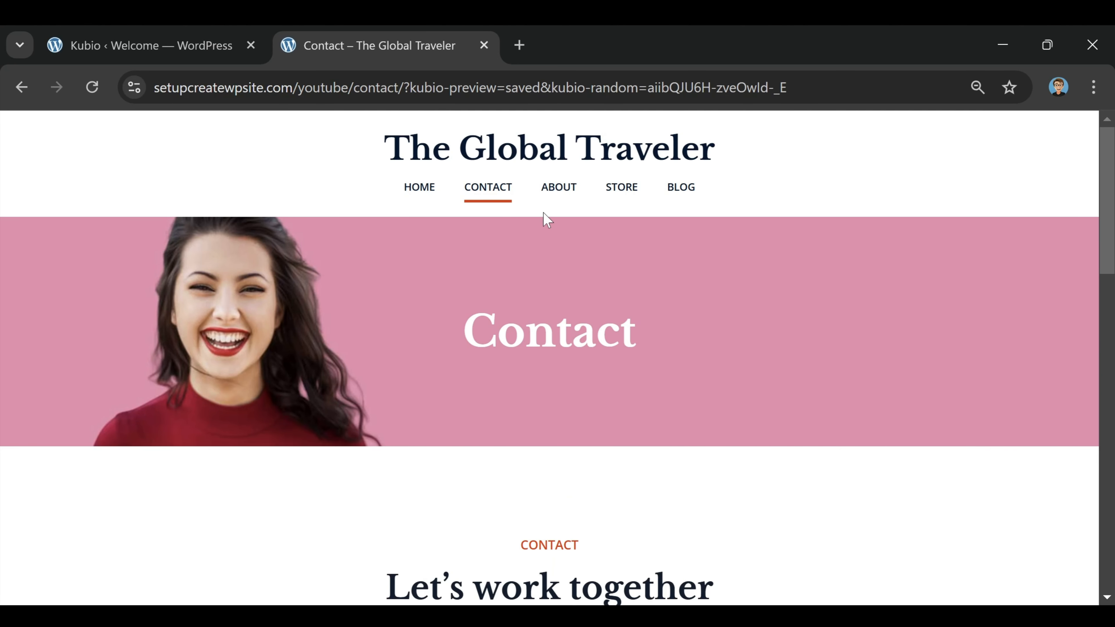
{"action": "left_click", "coordinate": [569, 199]}
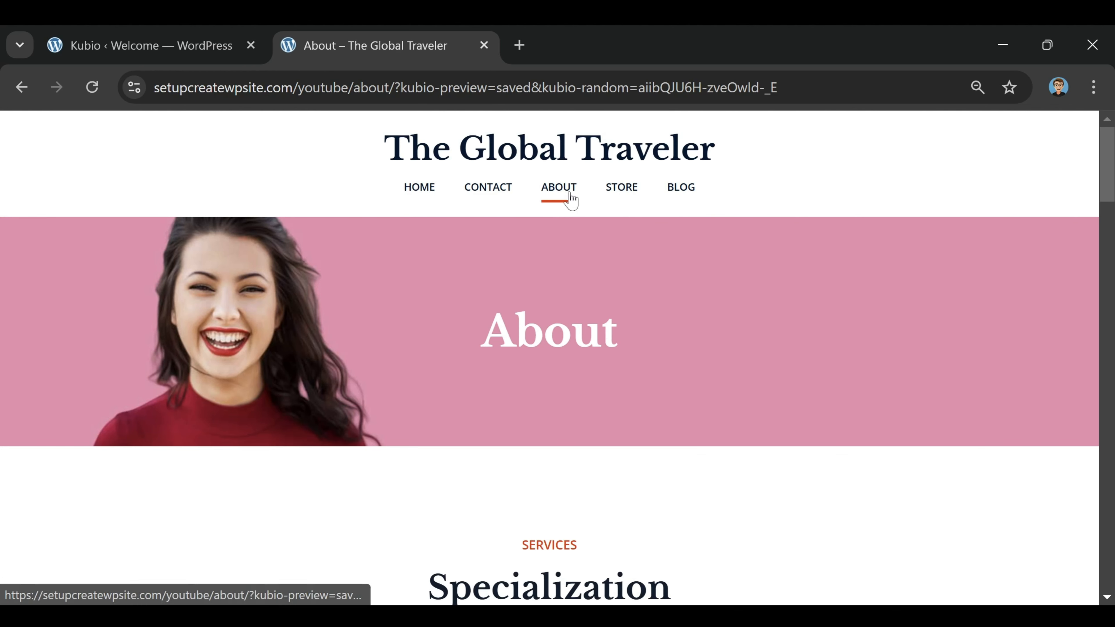
{"action": "left_click", "coordinate": [637, 197]}
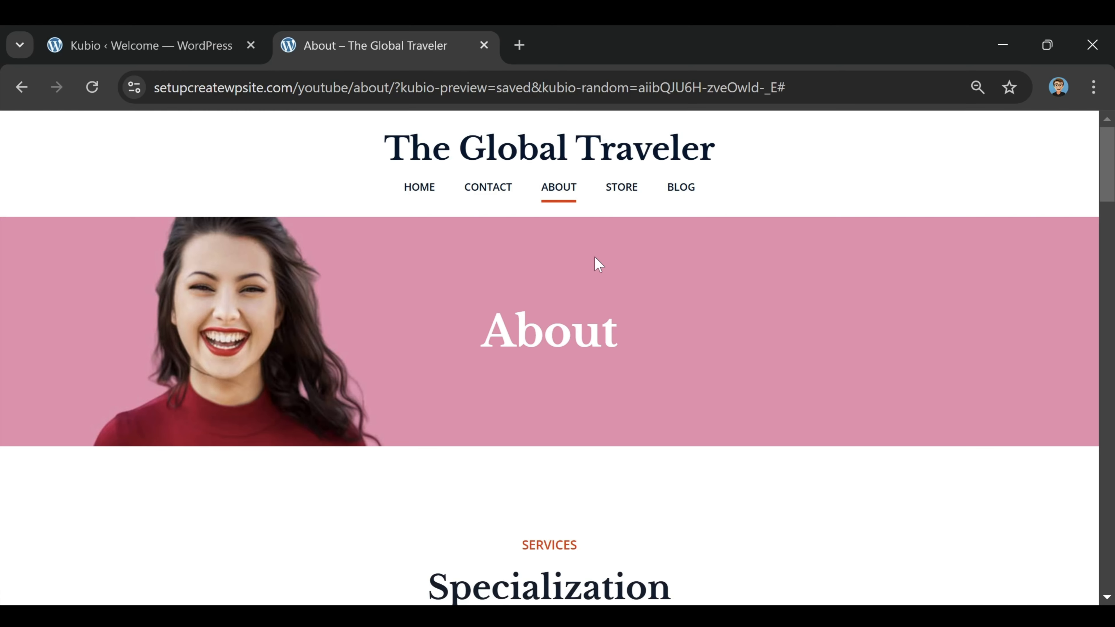
{"action": "left_click", "coordinate": [218, 62]}
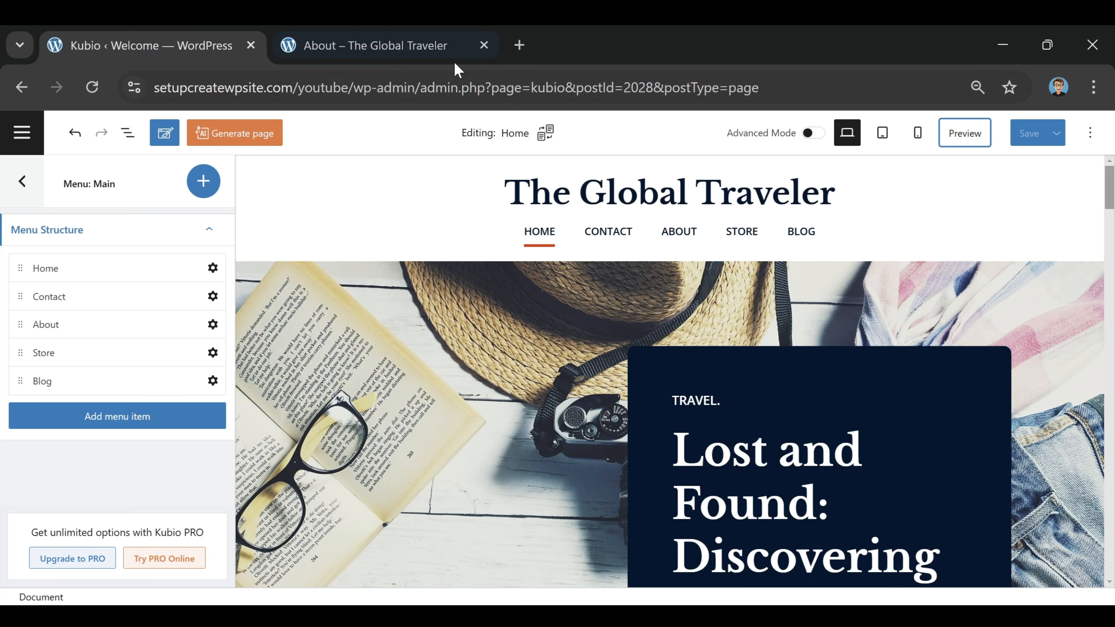
Step: Close the preview tab and open the WordPress Dashboard in a new tab
{"action": "left_click", "coordinate": [400, 45]}
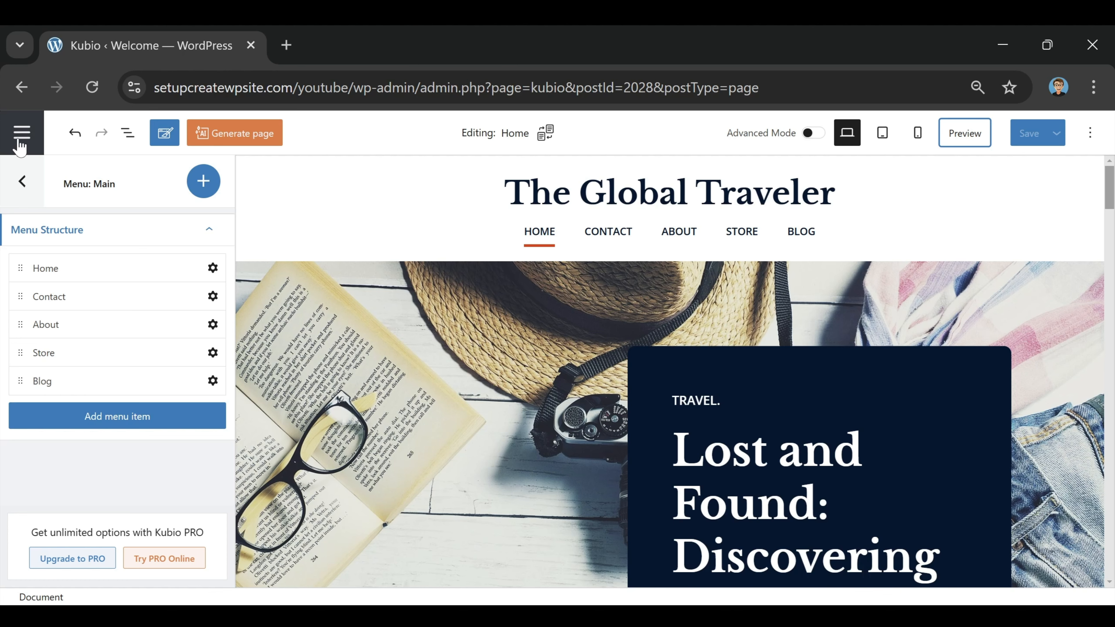
{"action": "left_click", "coordinate": [30, 140]}
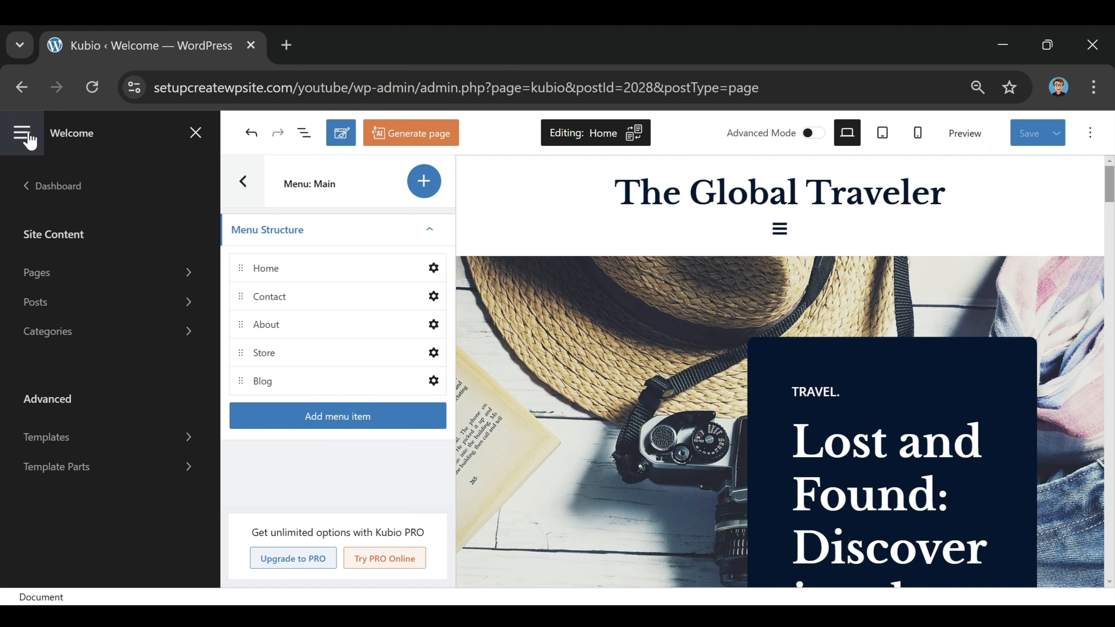
{"action": "right_click", "coordinate": [56, 193]}
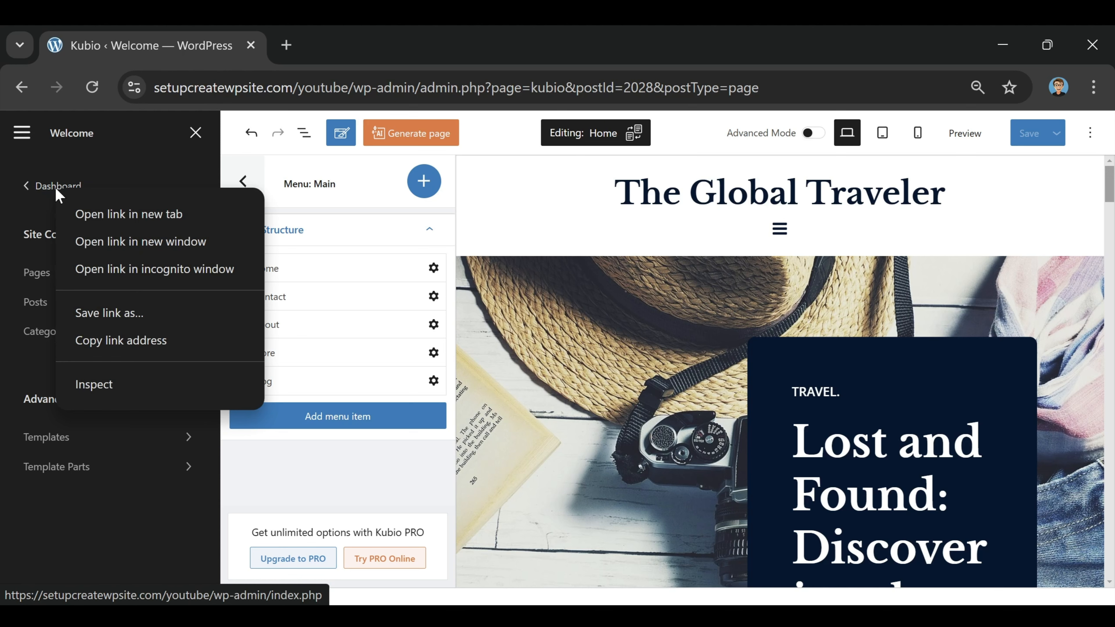
{"action": "left_click", "coordinate": [129, 214]}
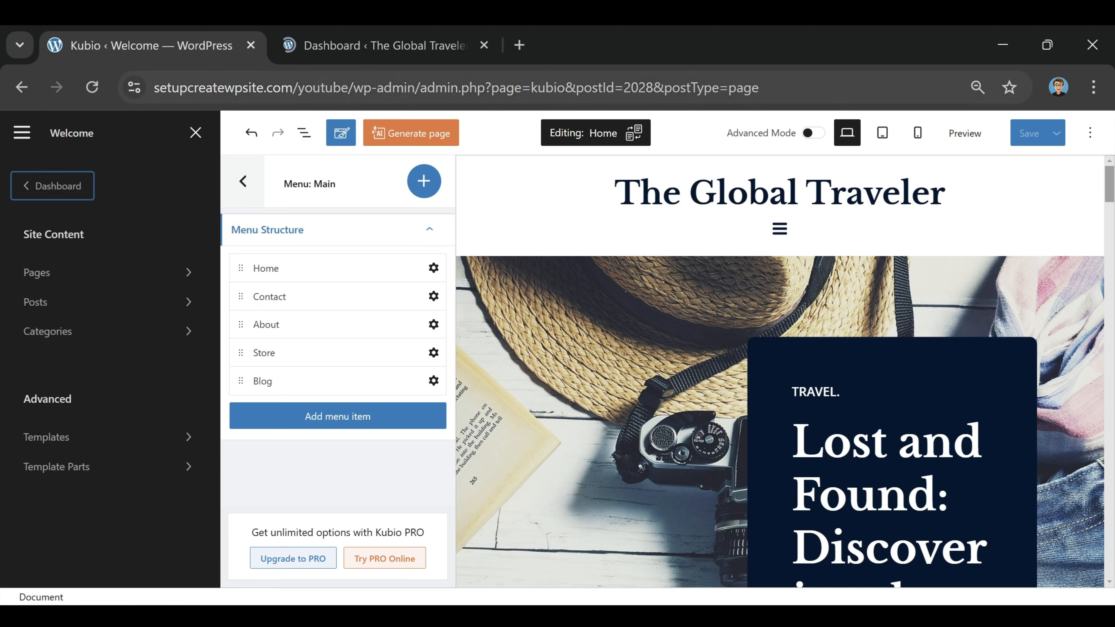
{"action": "left_click", "coordinate": [376, 47]}
{"action": "mouse_move", "coordinate": [50, 293]}
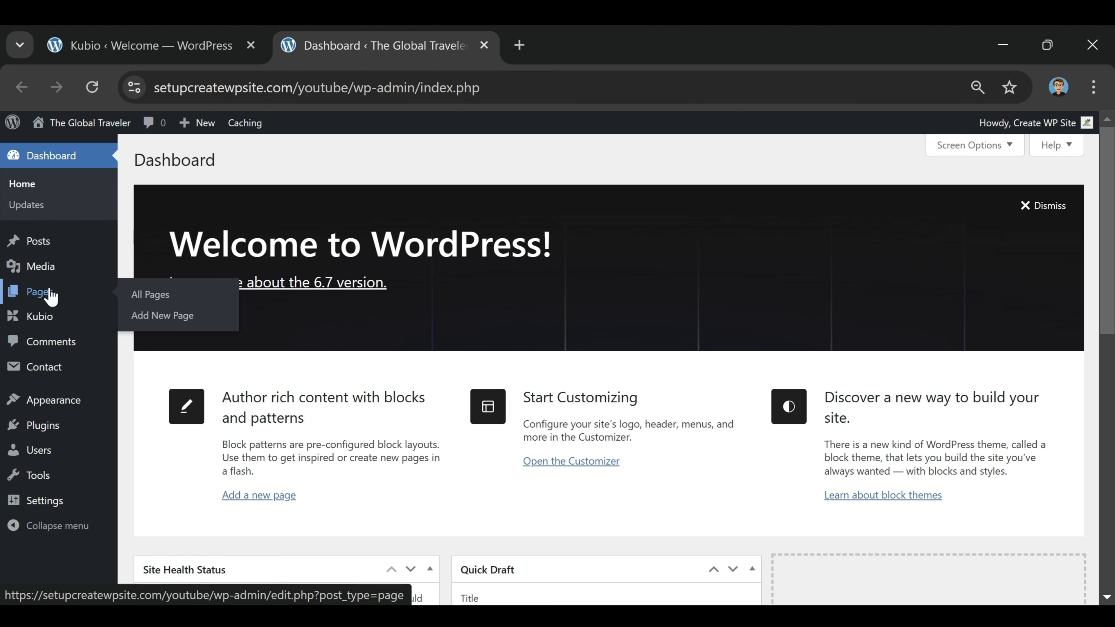
Step: Go to the Pages list and open the Blog page for editing
{"action": "left_click", "coordinate": [35, 300]}
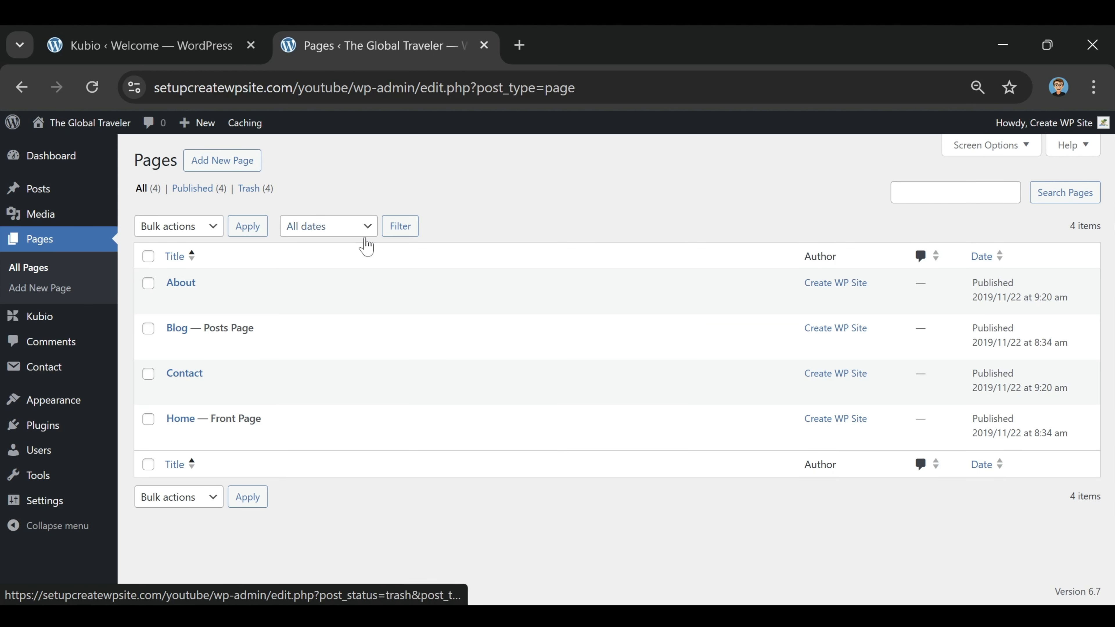
{"action": "mouse_move", "coordinate": [340, 351]}
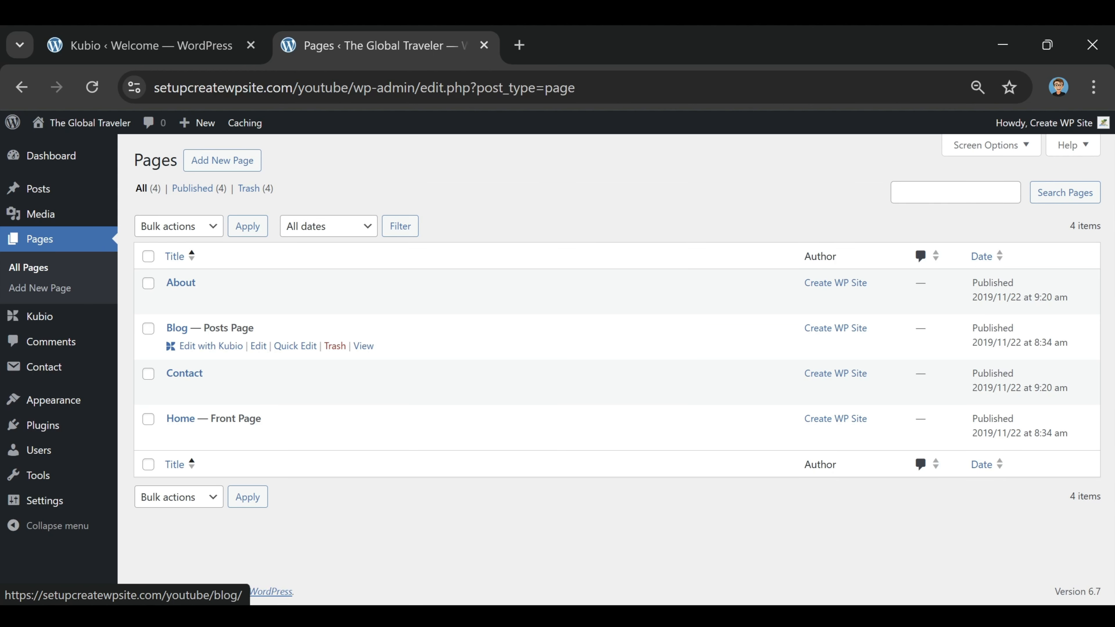
{"action": "left_click", "coordinate": [176, 334]}
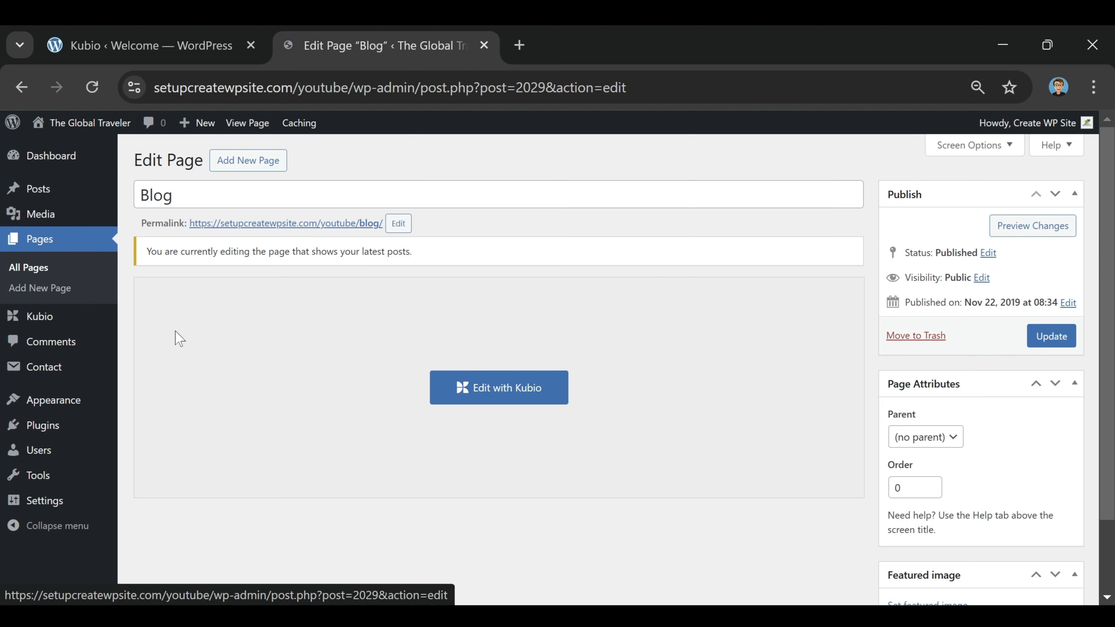
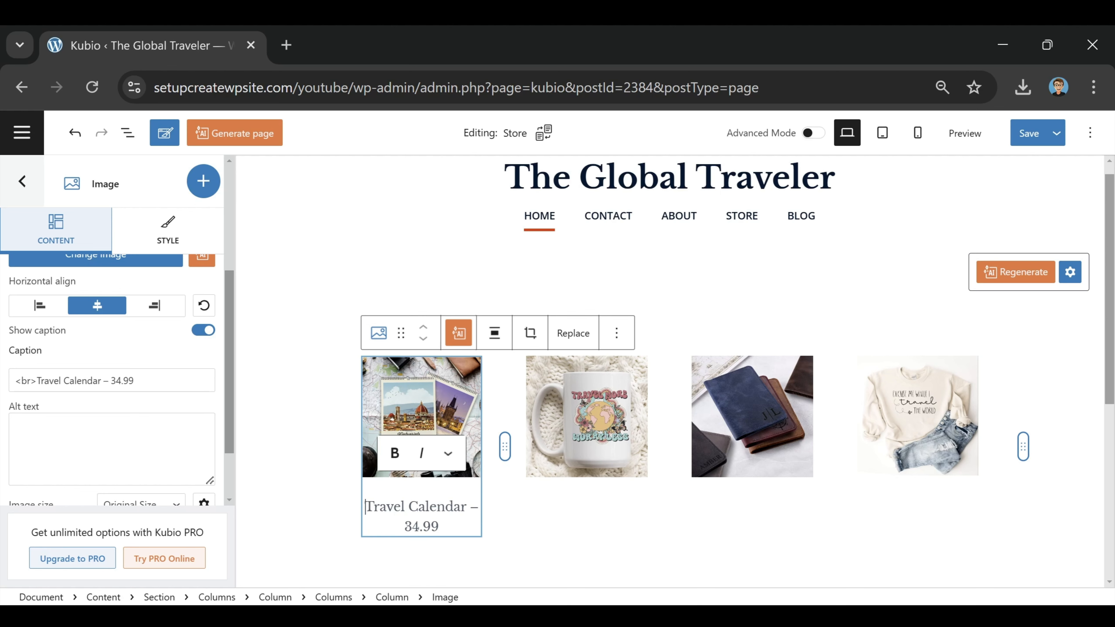
{"action": "key", "text": "BackSpace"}
{"action": "key", "text": "BackSpace"}
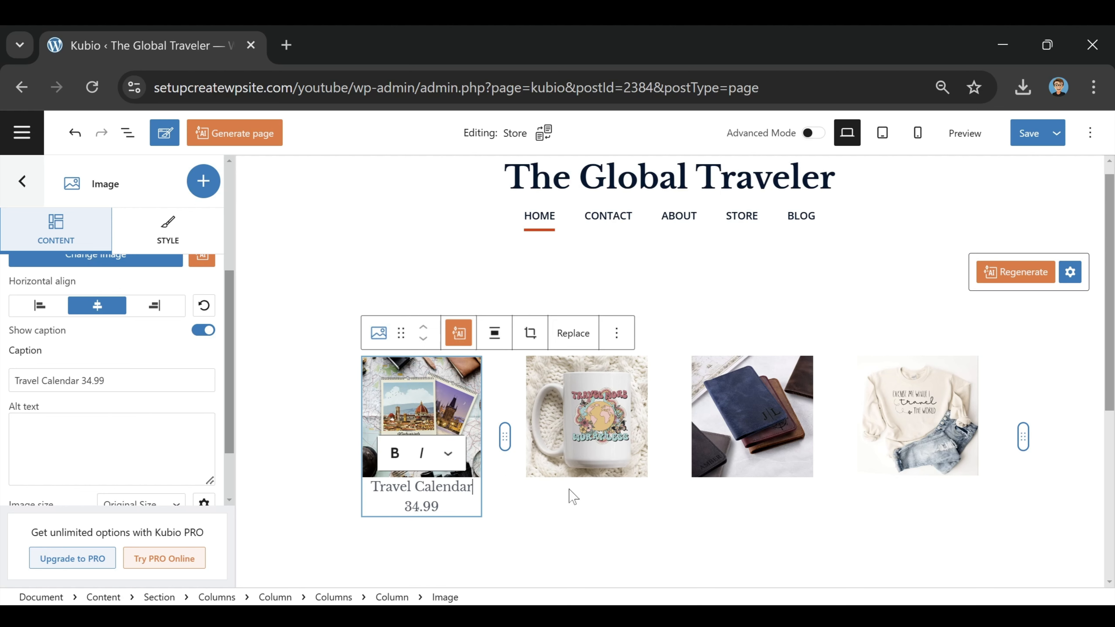
Step: Tidy the calendar caption's blank line and complete the Passport Holder $14.99 caption
{"action": "left_click", "coordinate": [603, 570]}
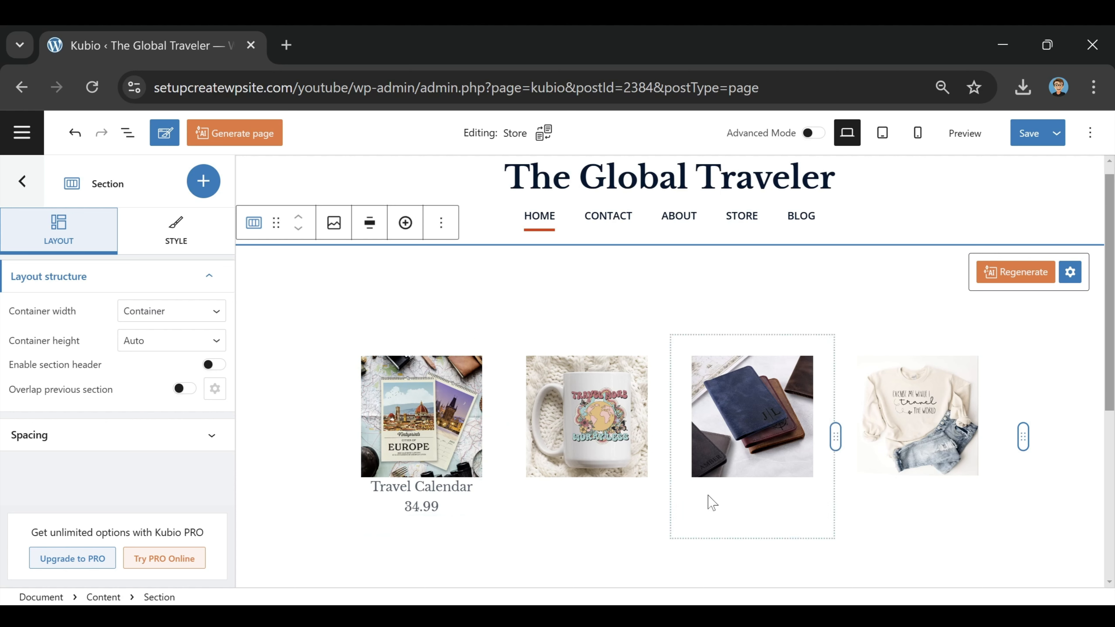
{"action": "left_click", "coordinate": [558, 395]}
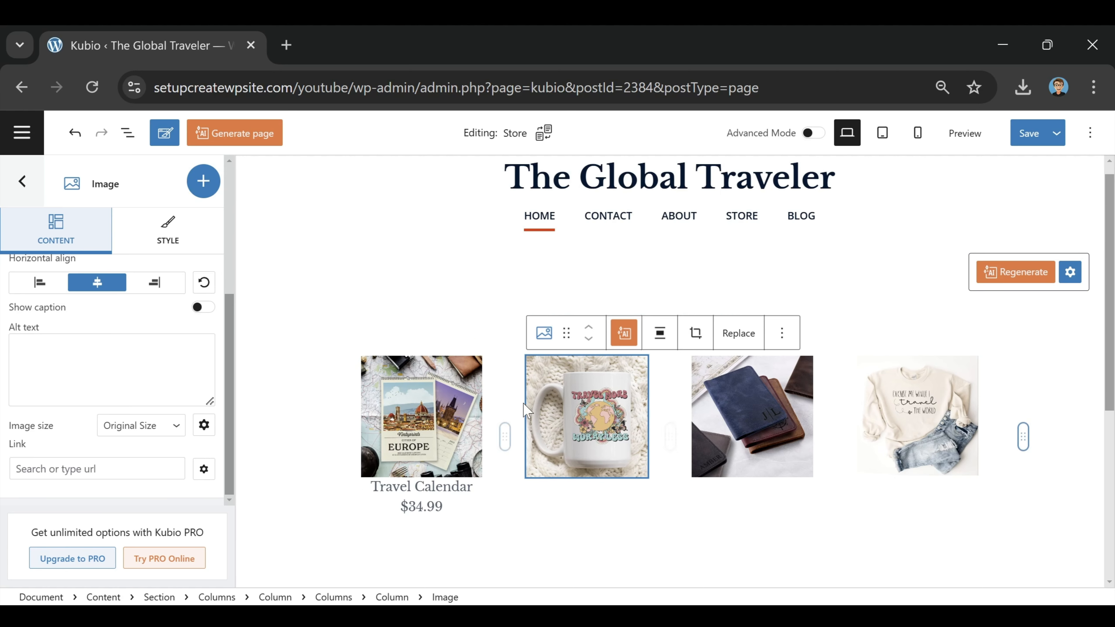
{"action": "type", "text": "ss"}
{"action": "type", "text": "port Holder $"}
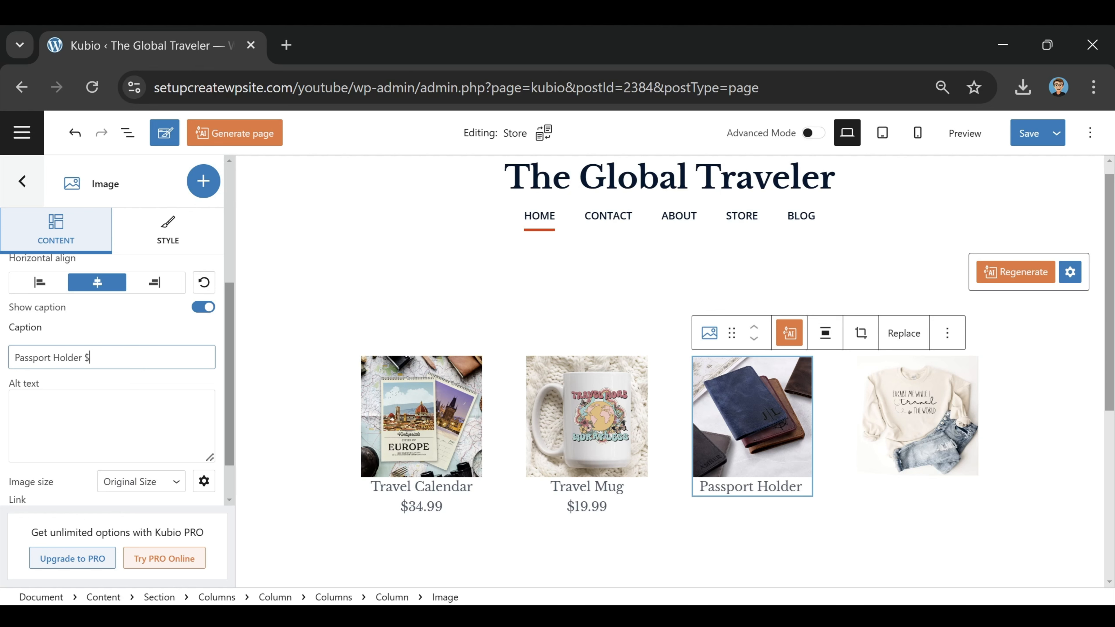
{"action": "type", "text": "14.99"}
Step: Review the Travel Mug and Travel Calendar captions and links, then save the Store page
{"action": "left_click", "coordinate": [587, 486]}
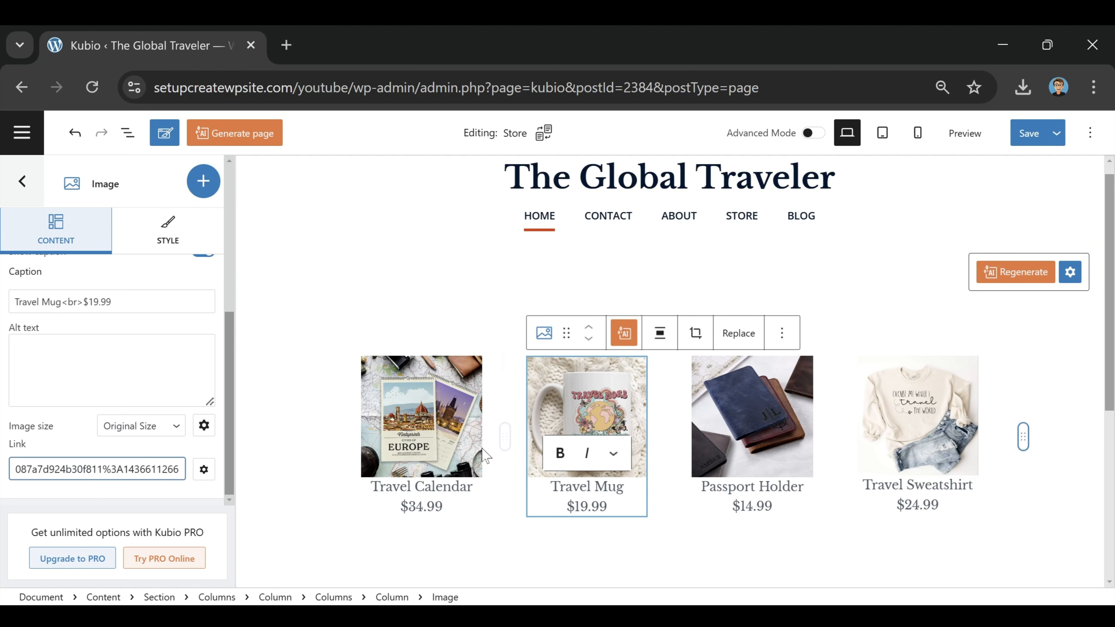
{"action": "left_click", "coordinate": [372, 486]}
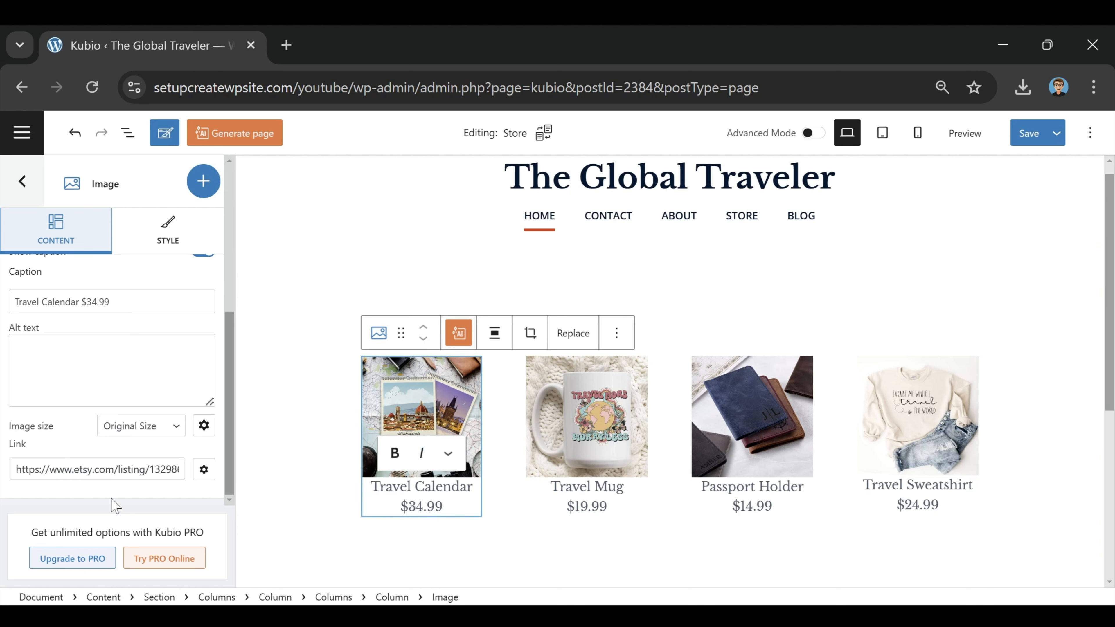
{"action": "left_click", "coordinate": [1028, 134]}
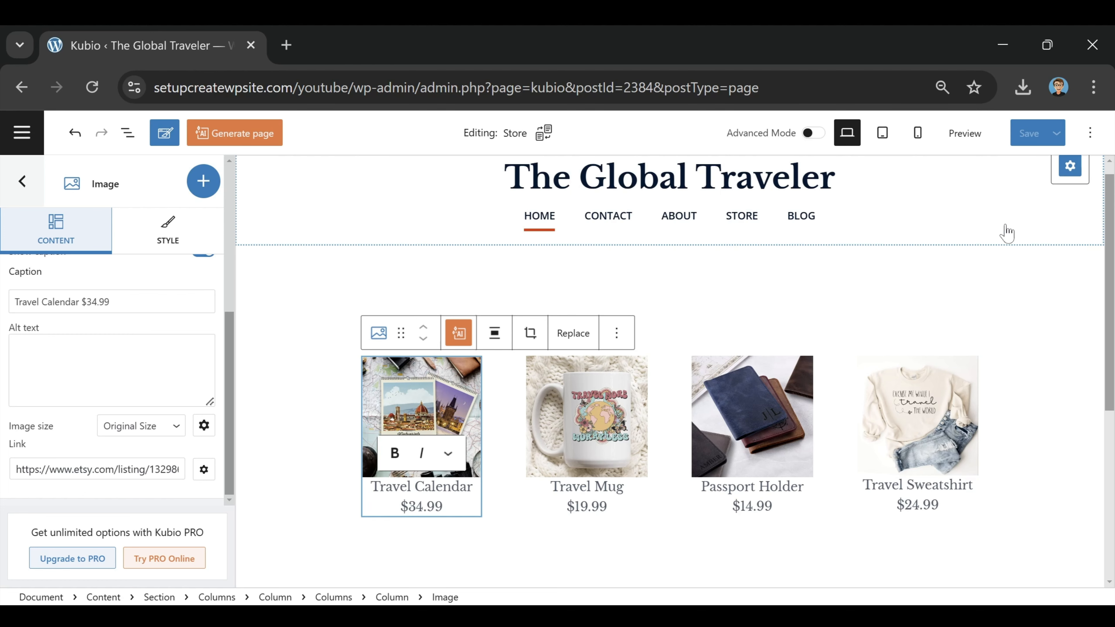
Step: Preview the live Store page and scroll through its four priced products
{"action": "left_click", "coordinate": [959, 134]}
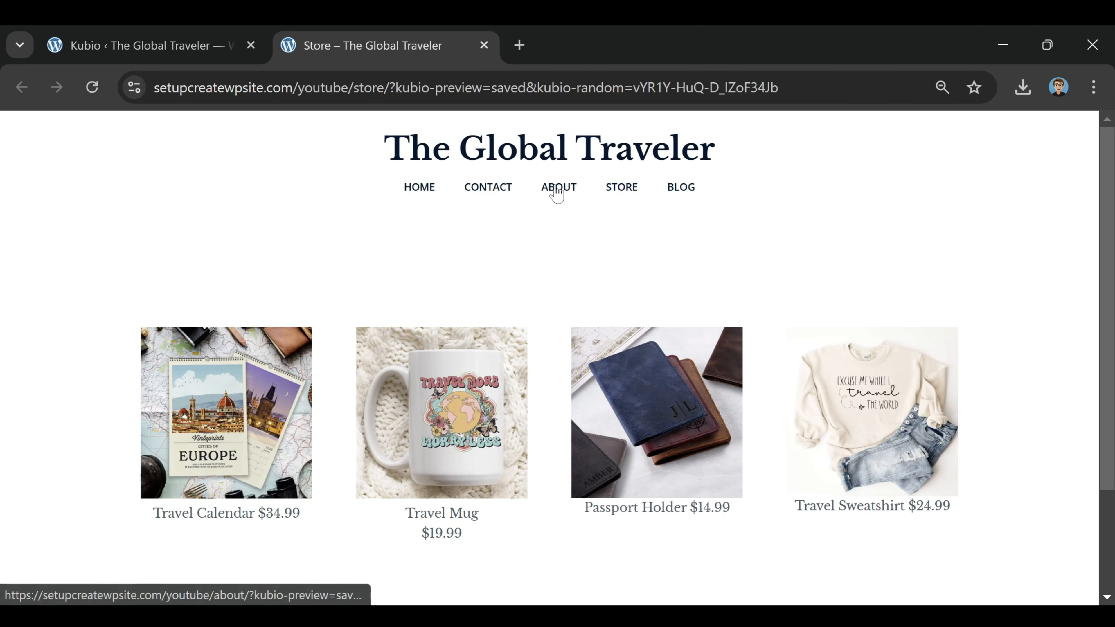
{"action": "scroll", "coordinate": [711, 230], "scroll_direction": "down", "scroll_amount": 2}
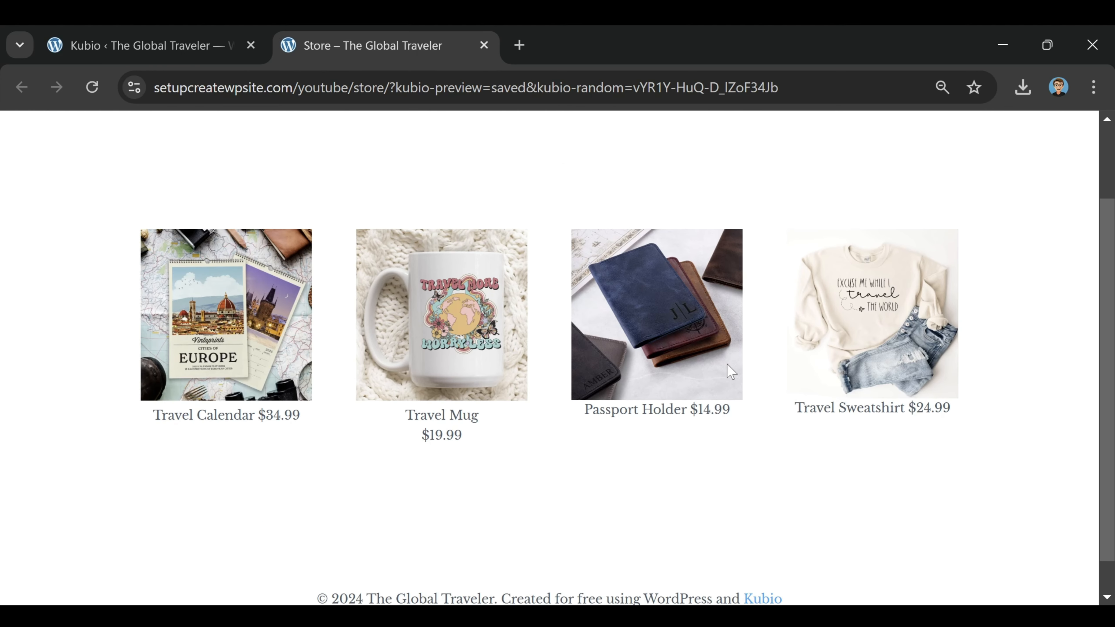
{"action": "scroll", "coordinate": [672, 381], "scroll_direction": "up", "scroll_amount": 2}
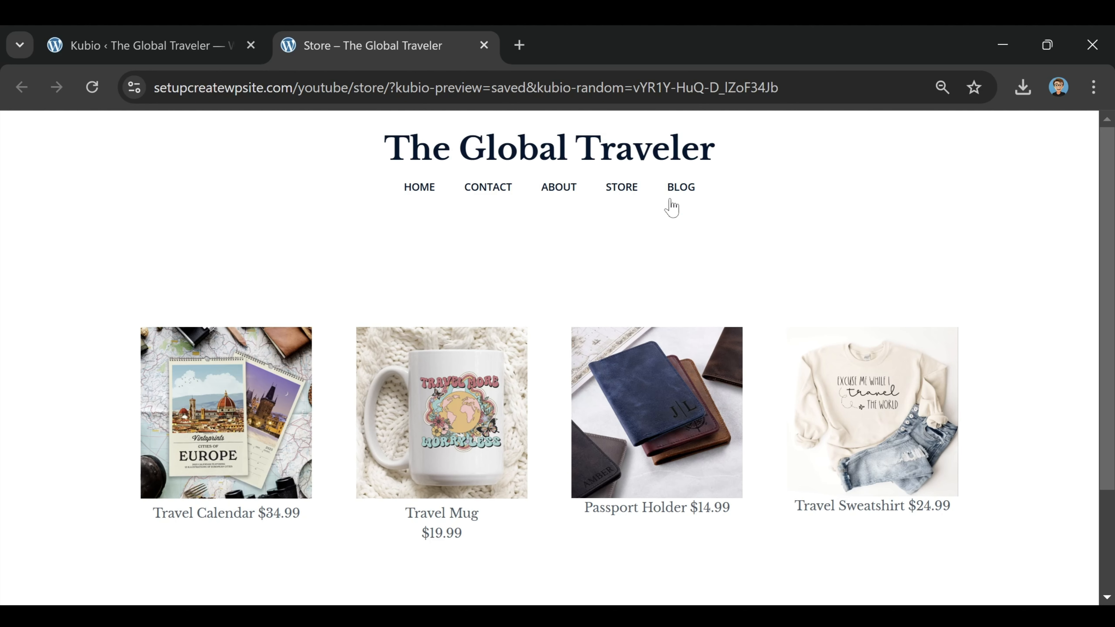
Step: Go to the Blog page and scroll through its Maui and Alaska posts
{"action": "left_click", "coordinate": [680, 194]}
{"action": "scroll", "coordinate": [680, 263], "scroll_direction": "down", "scroll_amount": 6}
{"action": "scroll", "coordinate": [676, 299], "scroll_direction": "up", "scroll_amount": 6}
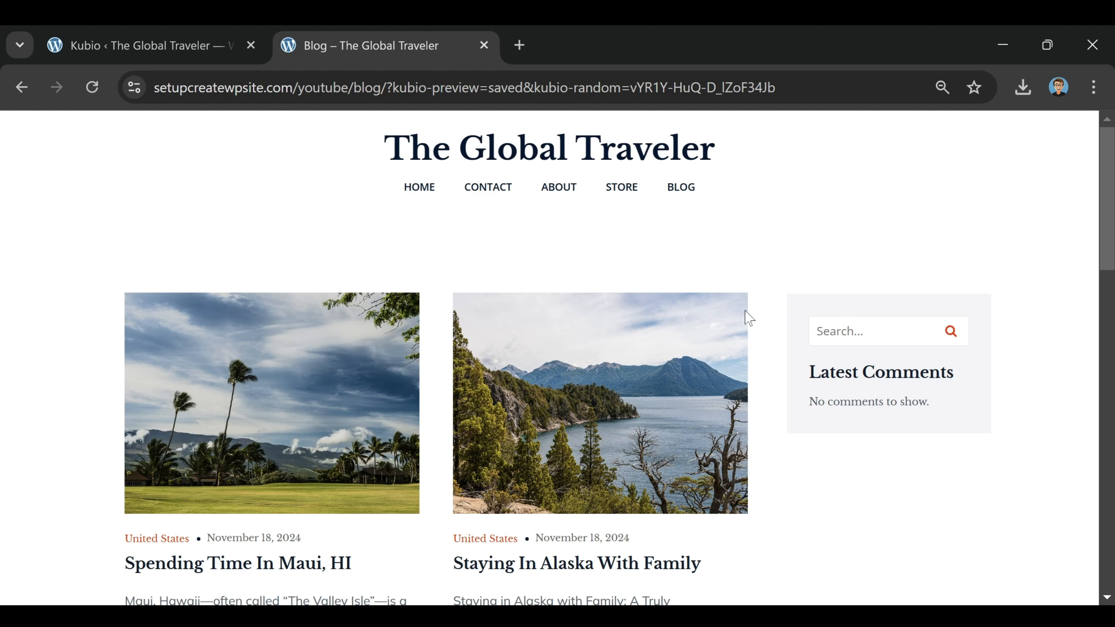
Step: Close the preview and open the Blog page in the Kubio editor
{"action": "left_click", "coordinate": [485, 45]}
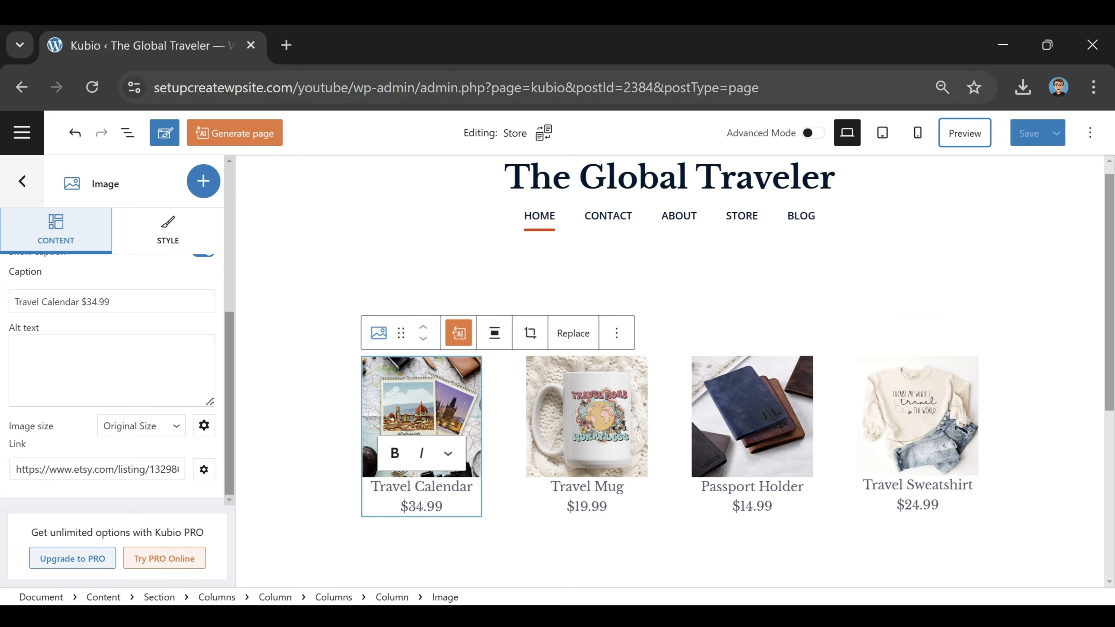
{"action": "left_click", "coordinate": [21, 133]}
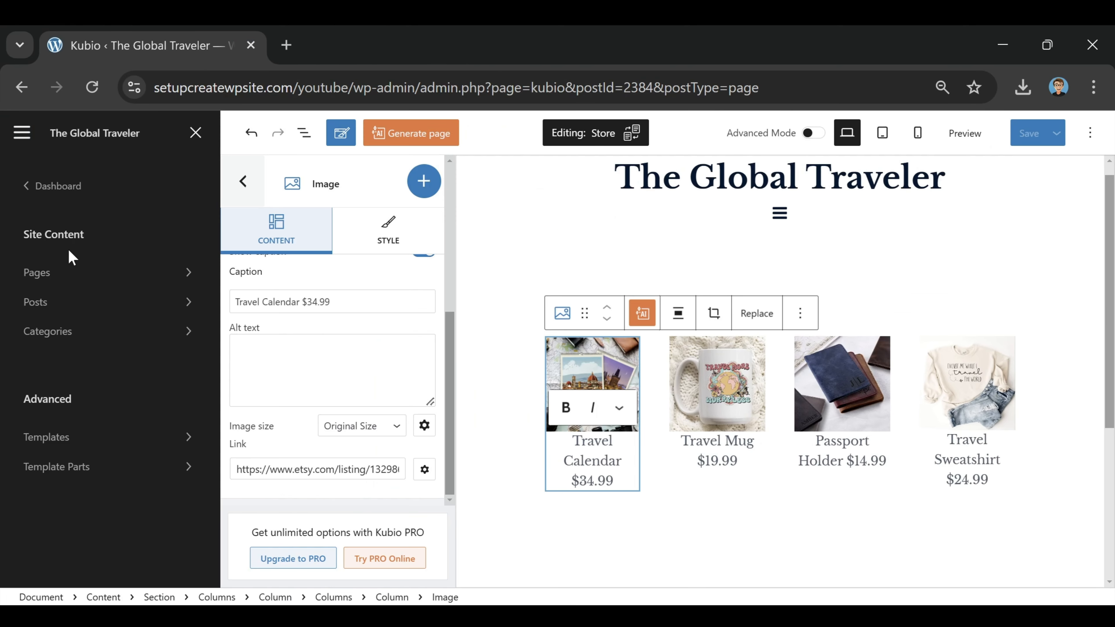
{"action": "left_click", "coordinate": [60, 281]}
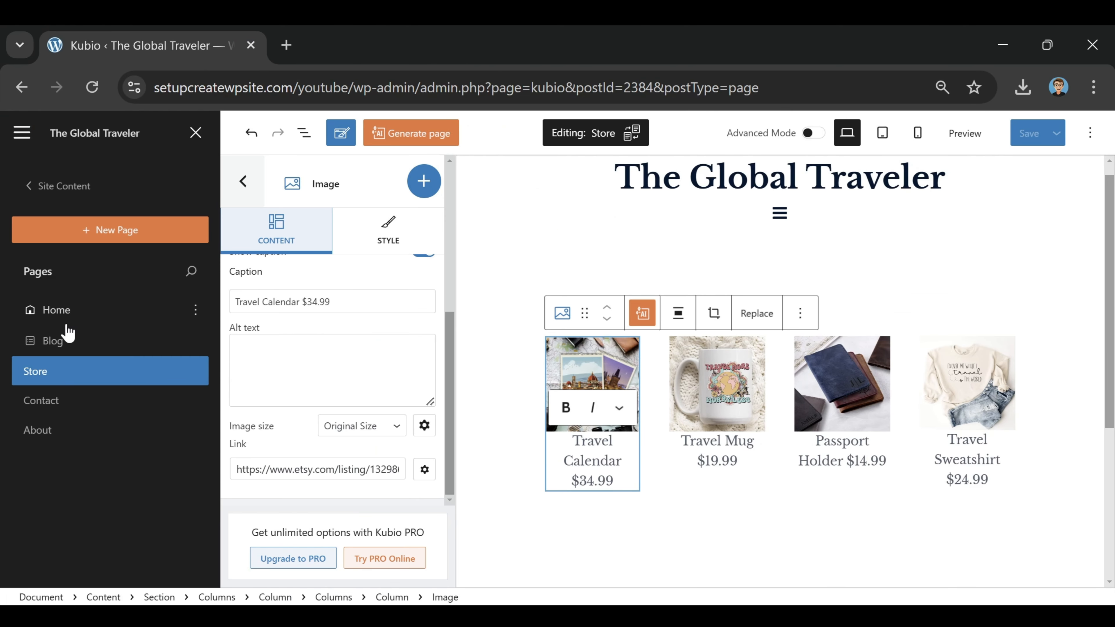
{"action": "left_click", "coordinate": [68, 346]}
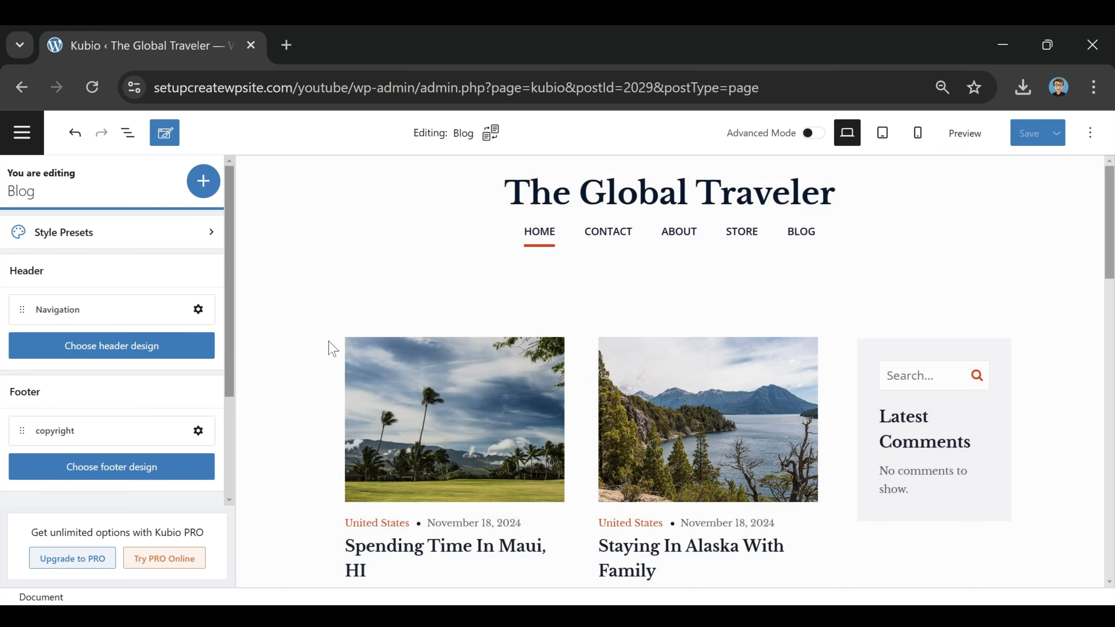
Step: Drag an Image block into the Blog sidebar below Latest Comments
{"action": "left_click", "coordinate": [925, 554]}
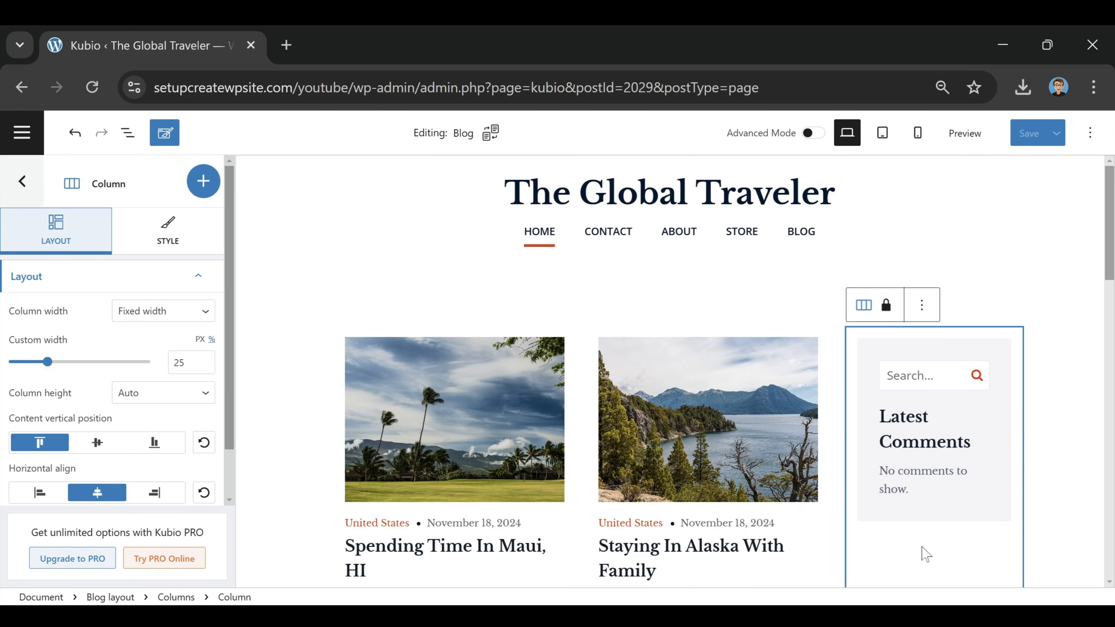
{"action": "left_click", "coordinate": [203, 181]}
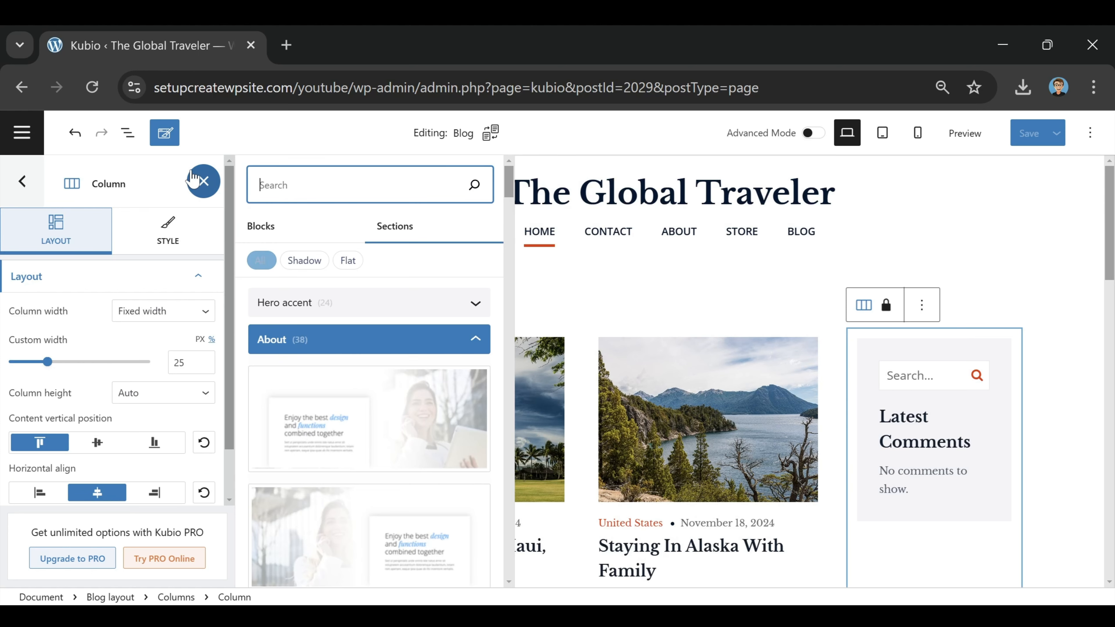
{"action": "left_click", "coordinate": [265, 228]}
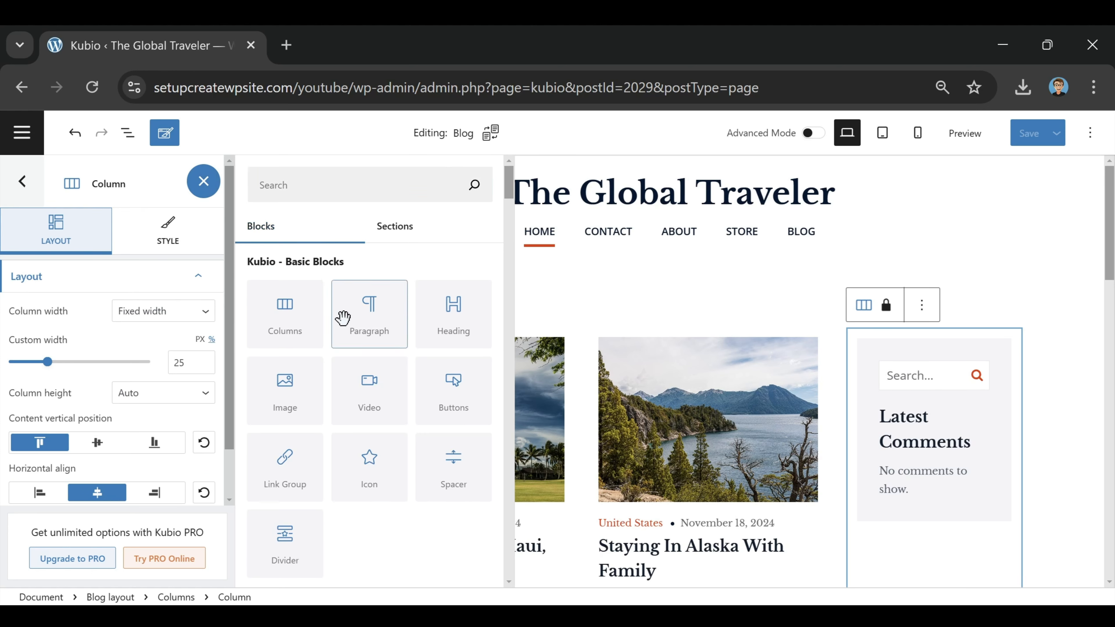
{"action": "left_click_drag", "start_coordinate": [282, 403], "coordinate": [861, 450]}
{"action": "left_click", "coordinate": [874, 402]}
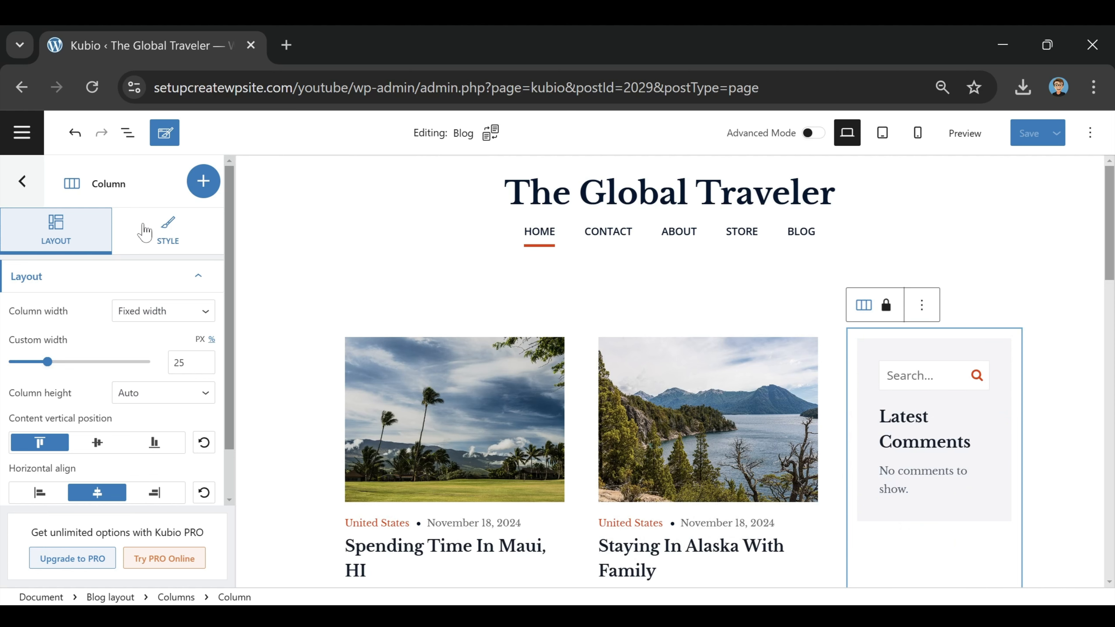
{"action": "left_click", "coordinate": [209, 186]}
{"action": "left_click", "coordinate": [275, 235]}
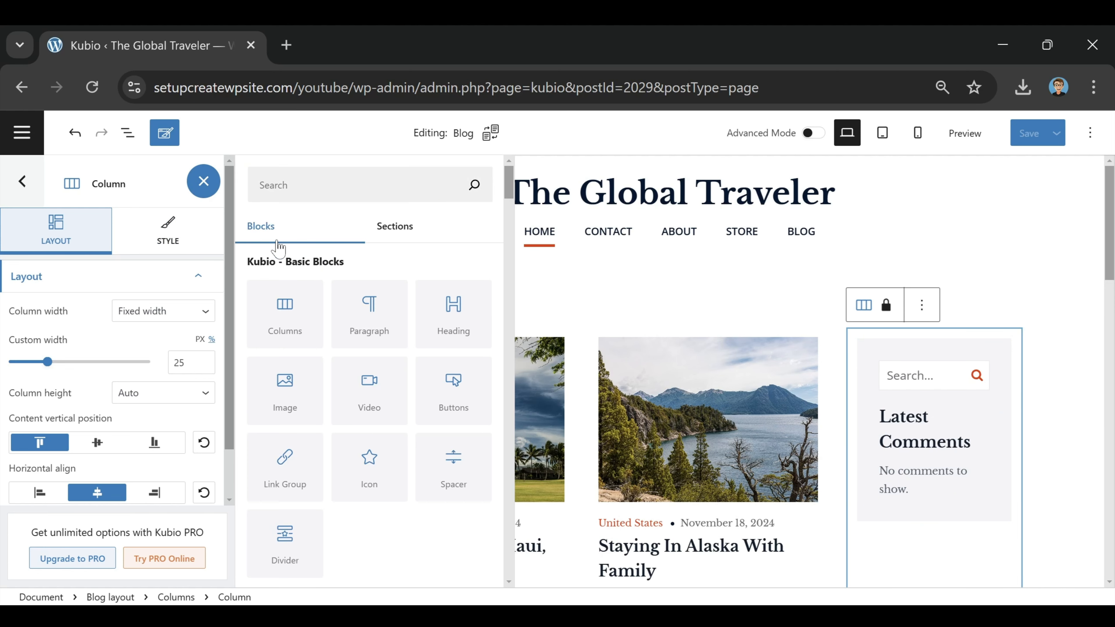
{"action": "left_click_drag", "start_coordinate": [288, 384], "coordinate": [907, 489]}
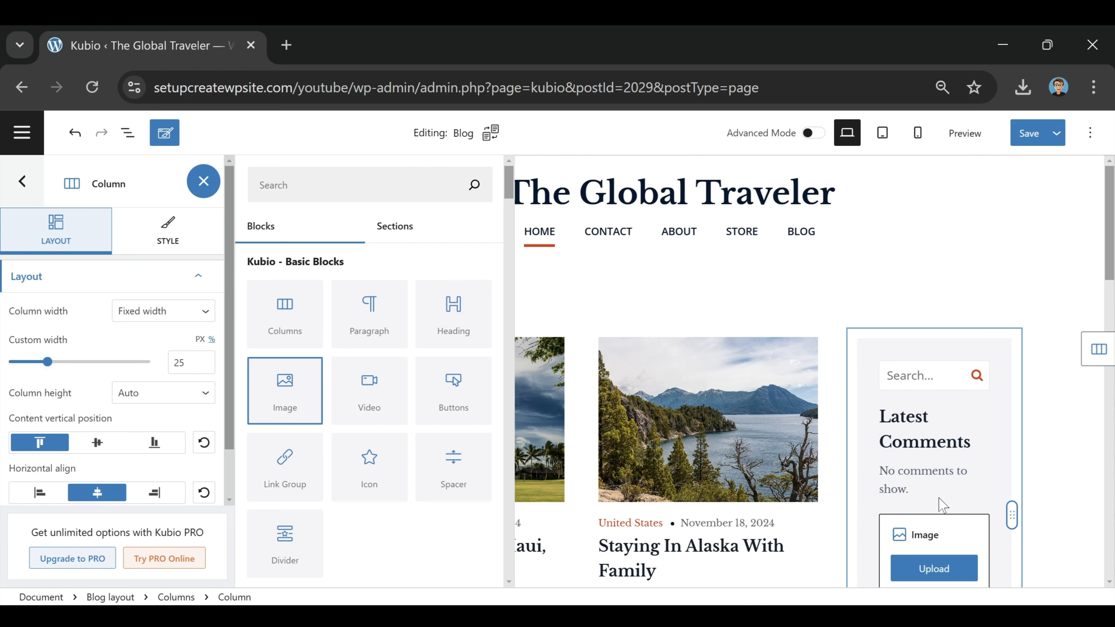
Step: Fill the sidebar image with the Roam Gnome ad (ad-1.jpg) from the Media Library
{"action": "scroll", "coordinate": [935, 483], "scroll_direction": "down", "scroll_amount": 2}
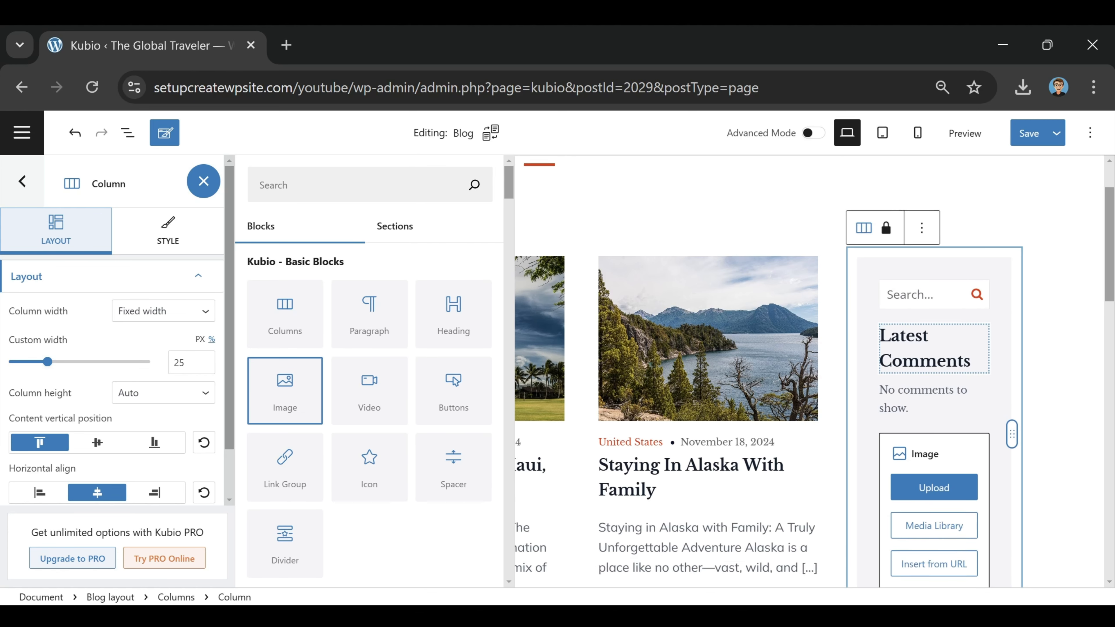
{"action": "left_click", "coordinate": [946, 513]}
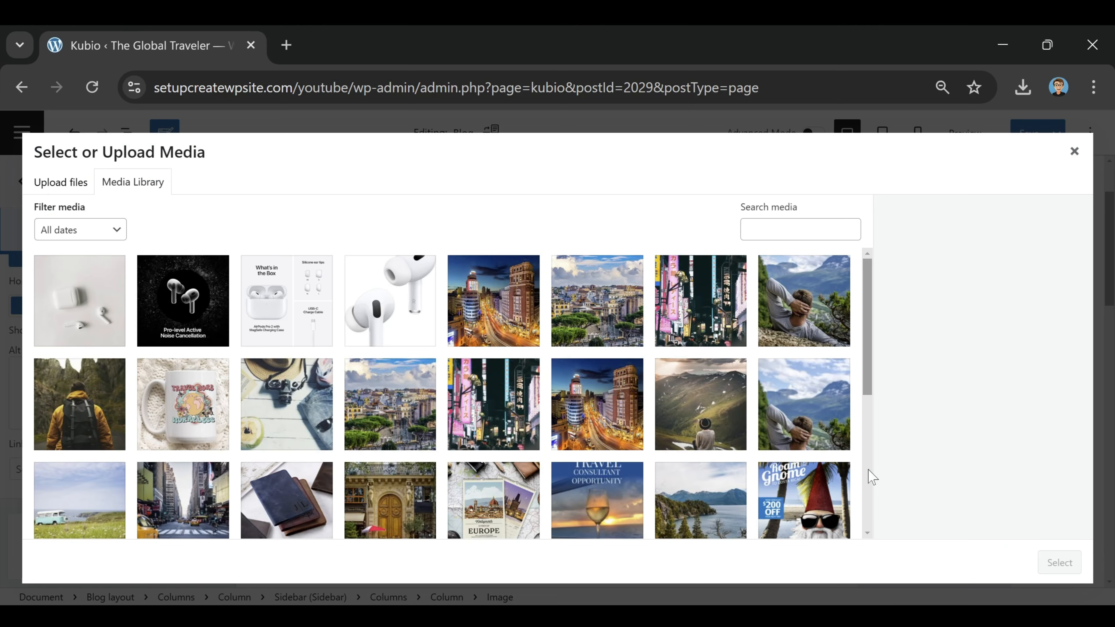
{"action": "scroll", "coordinate": [554, 366], "scroll_direction": "down", "scroll_amount": 2}
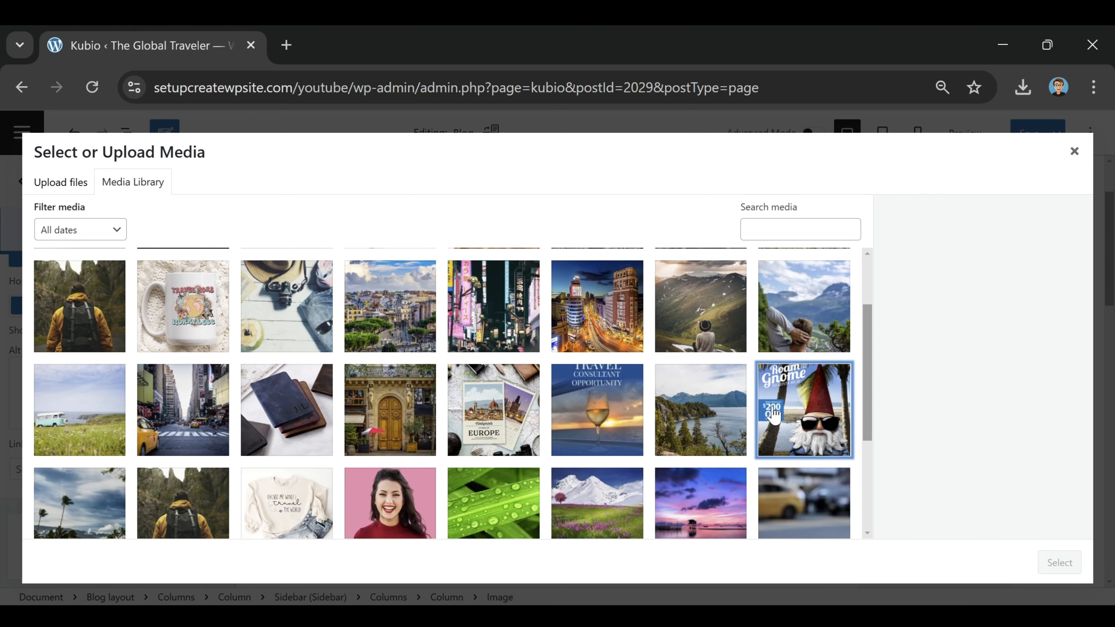
{"action": "left_click", "coordinate": [774, 415]}
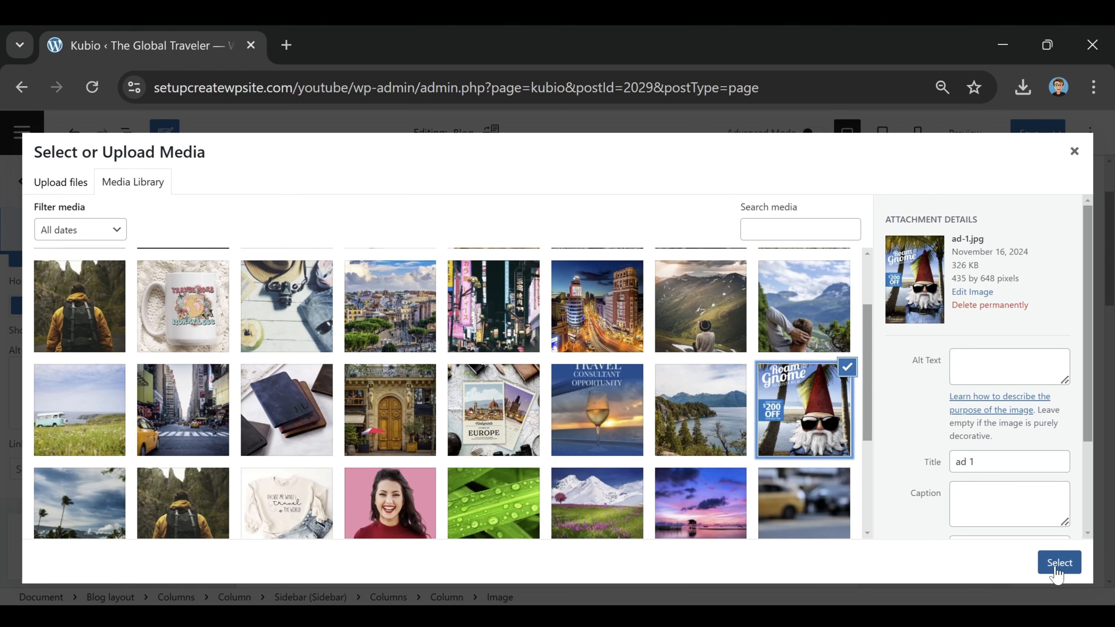
{"action": "left_click", "coordinate": [1059, 563]}
{"action": "scroll", "coordinate": [943, 448], "scroll_direction": "down", "scroll_amount": 5}
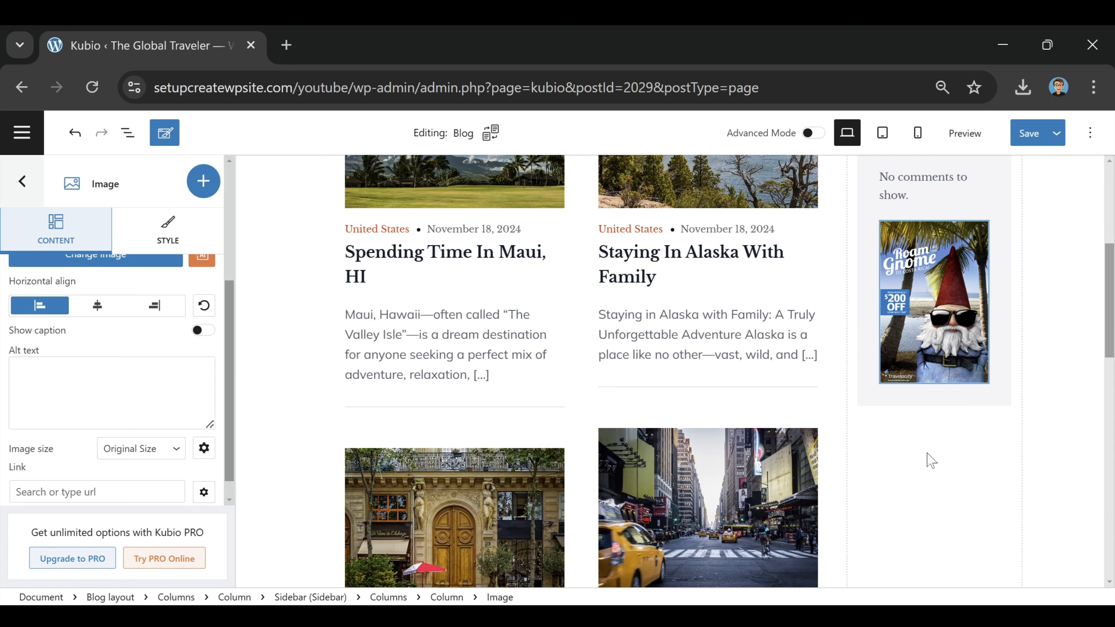
{"action": "scroll", "coordinate": [921, 481], "scroll_direction": "up", "scroll_amount": 2}
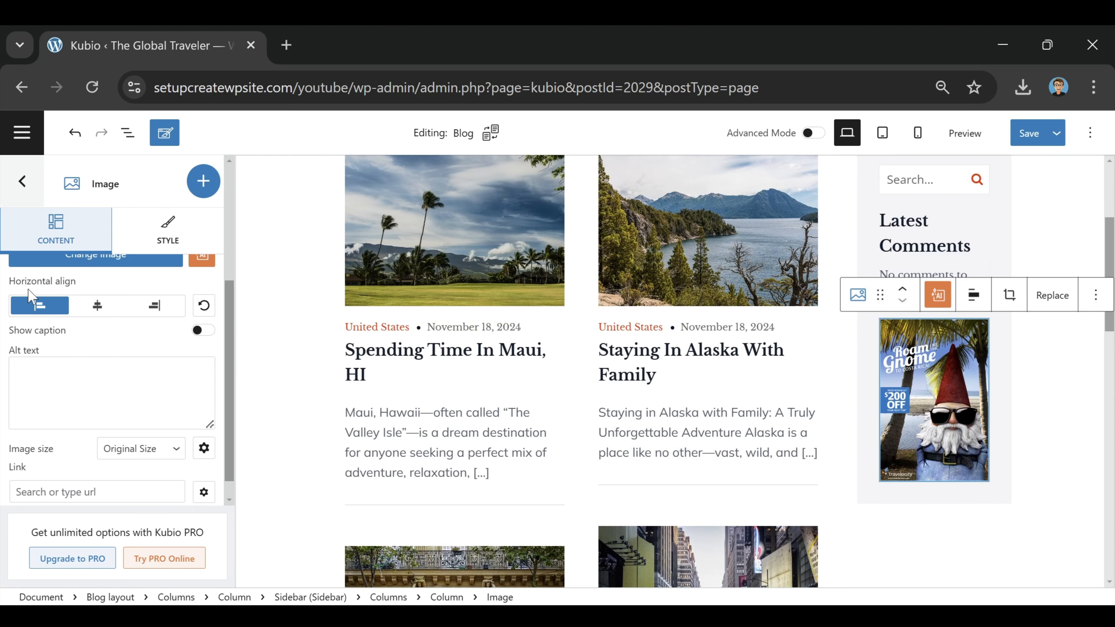
{"action": "scroll", "coordinate": [922, 514], "scroll_direction": "up", "scroll_amount": 4}
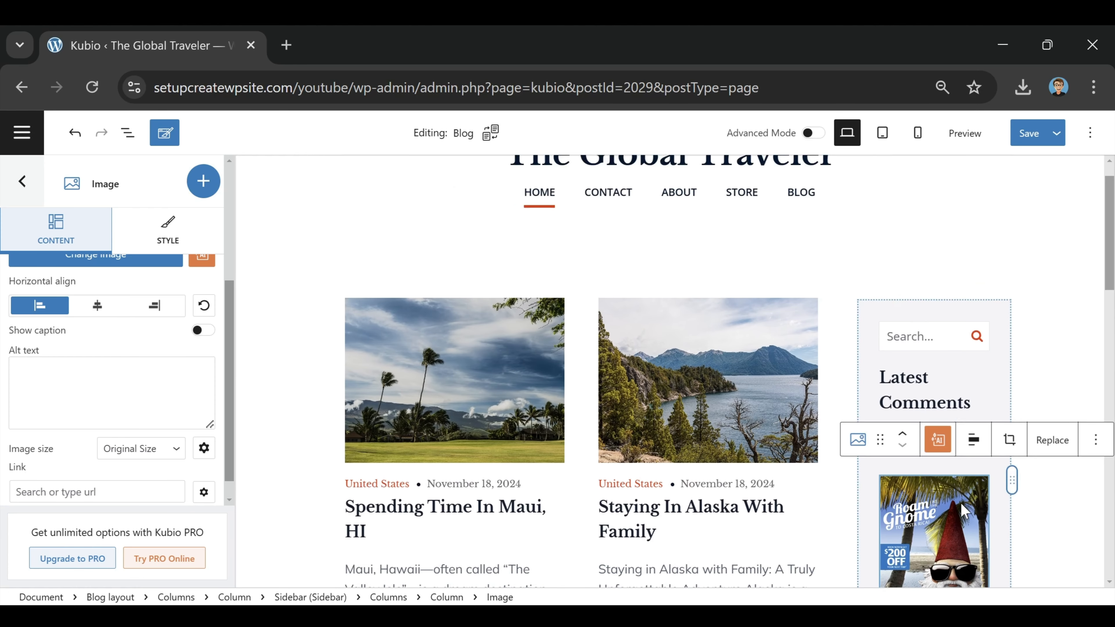
{"action": "scroll", "coordinate": [923, 514], "scroll_direction": "down", "scroll_amount": 4}
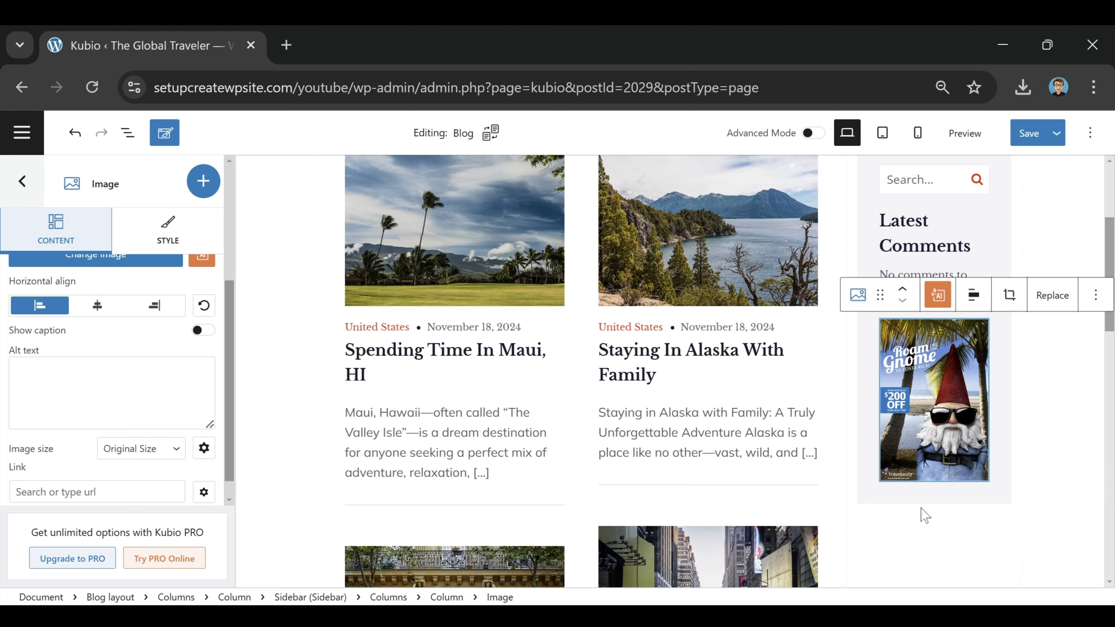
Step: Add a second sidebar Image block holding the Expedia Cruises Travel Consultant ad
{"action": "left_click", "coordinate": [202, 193]}
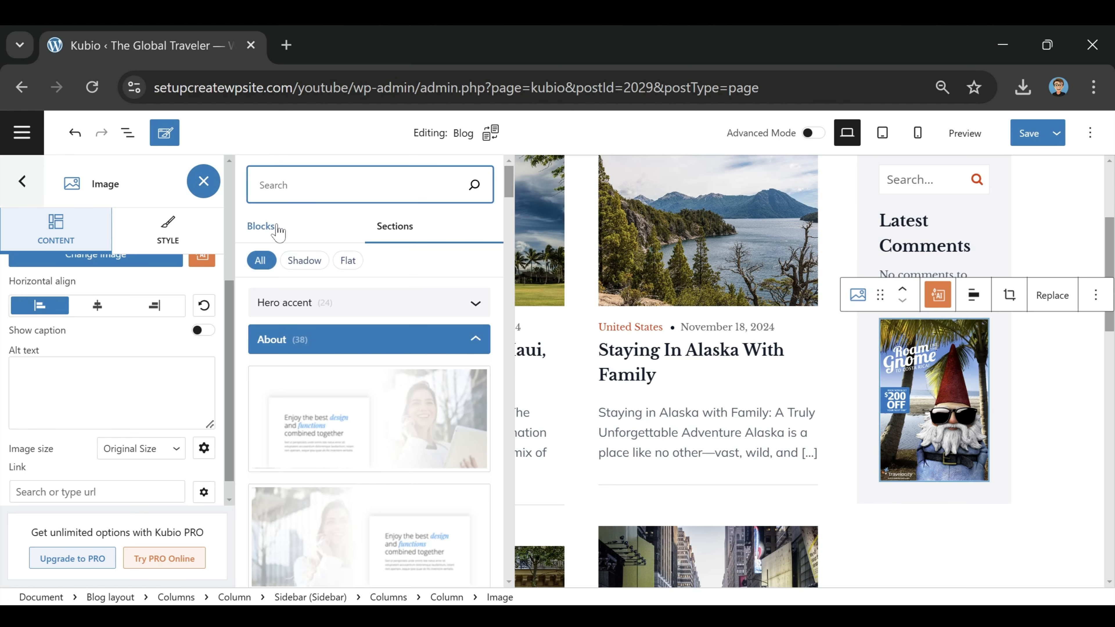
{"action": "left_click", "coordinate": [264, 226]}
{"action": "left_click_drag", "start_coordinate": [296, 384], "coordinate": [904, 305]}
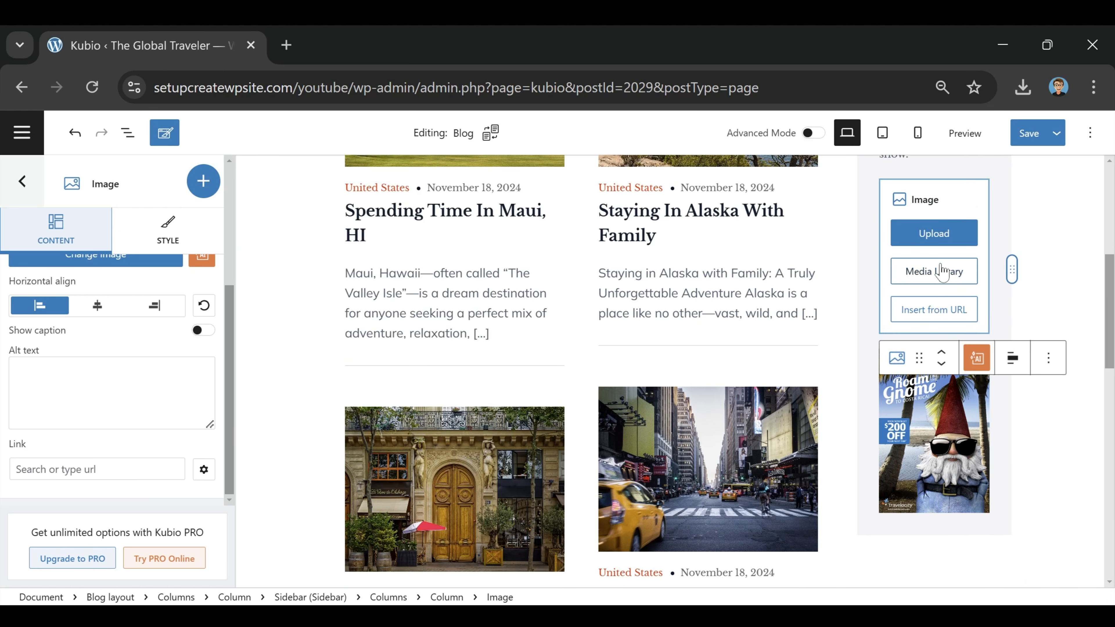
{"action": "left_click", "coordinate": [948, 269]}
{"action": "scroll", "coordinate": [199, 349], "scroll_direction": "down", "scroll_amount": 2}
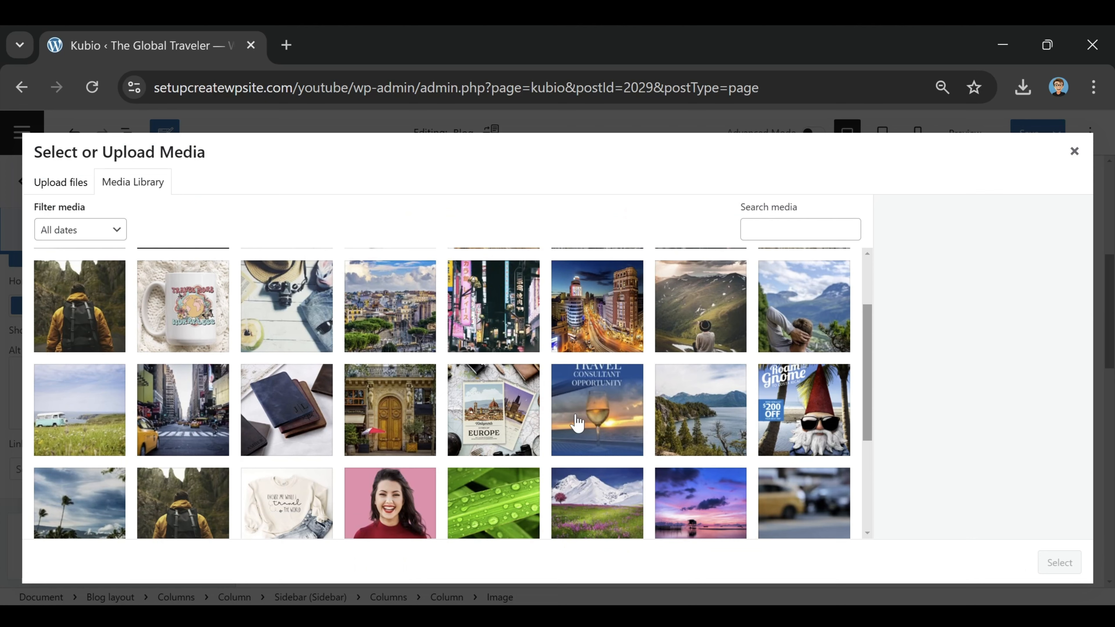
{"action": "left_click", "coordinate": [584, 408]}
{"action": "left_click", "coordinate": [1059, 563]}
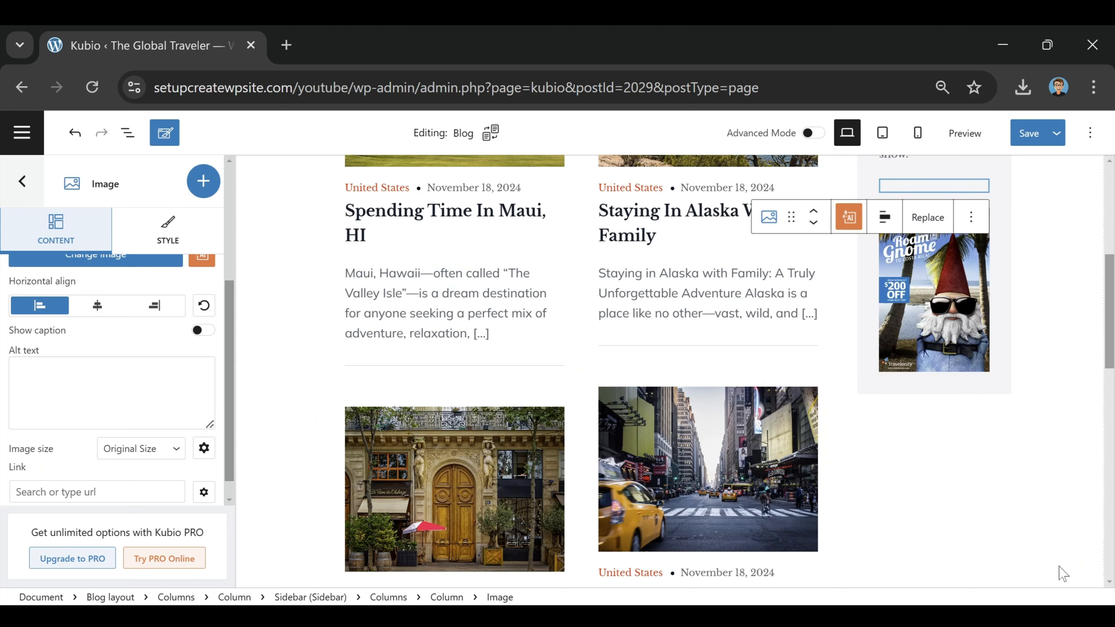
Step: Start a link on the consultant ad image and save the Blog layout
{"action": "scroll", "coordinate": [972, 307], "scroll_direction": "up", "scroll_amount": 5}
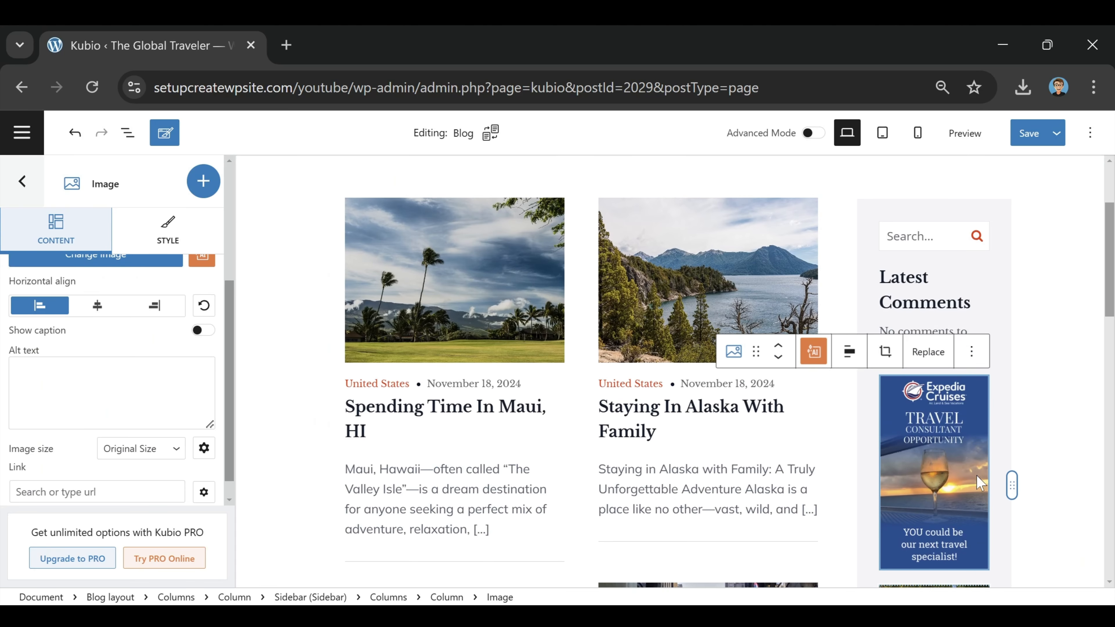
{"action": "scroll", "coordinate": [974, 478], "scroll_direction": "down", "scroll_amount": 2}
{"action": "left_click", "coordinate": [97, 491]}
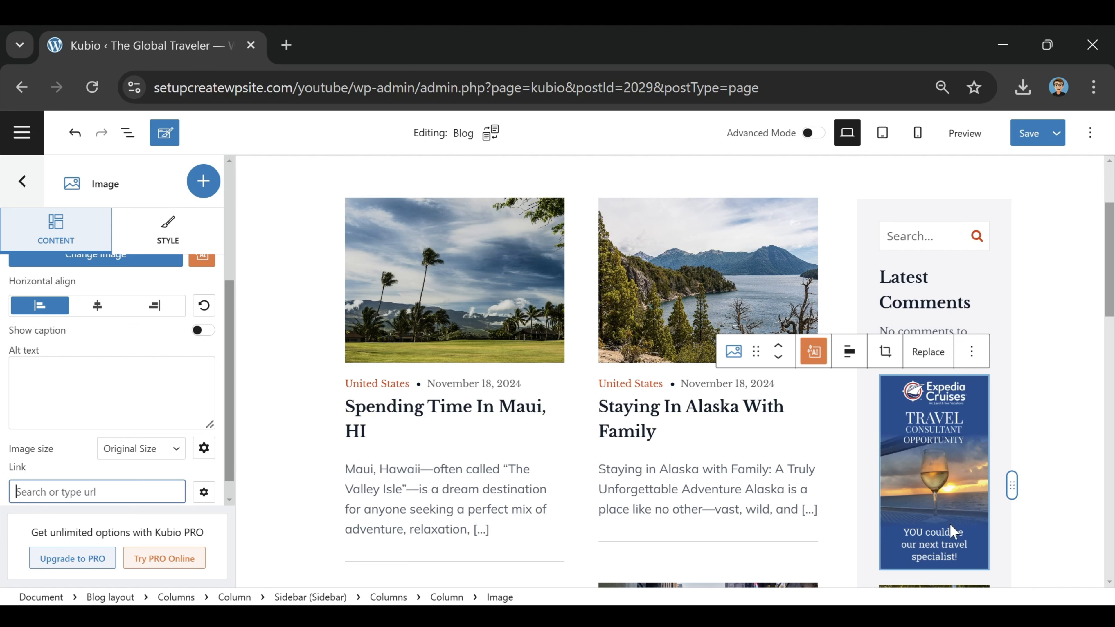
{"action": "scroll", "coordinate": [958, 452], "scroll_direction": "down", "scroll_amount": 4}
{"action": "scroll", "coordinate": [958, 452], "scroll_direction": "up", "scroll_amount": 4}
{"action": "left_click", "coordinate": [1032, 140]}
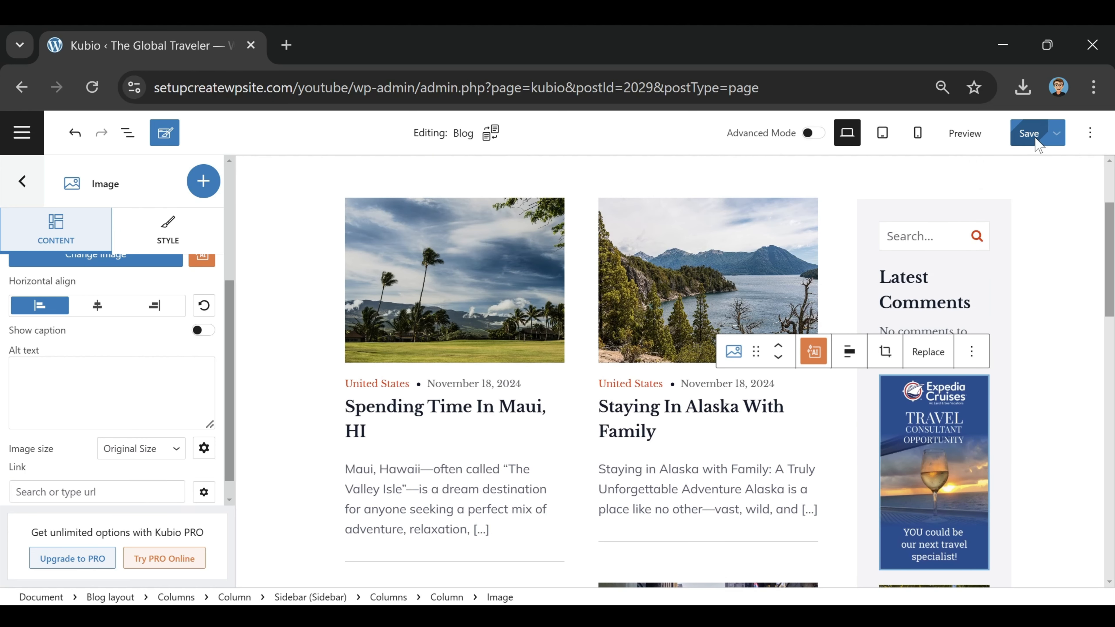
Step: Preview the saved Blog page and scroll to check the new sidebar ads
{"action": "left_click", "coordinate": [968, 136]}
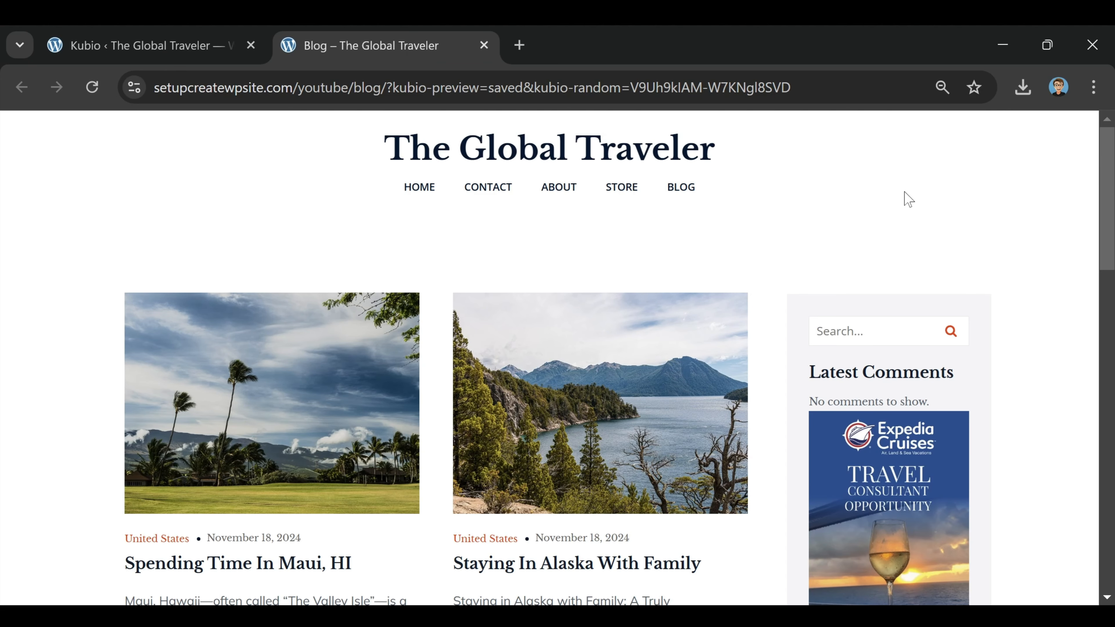
{"action": "scroll", "coordinate": [907, 199], "scroll_direction": "down", "scroll_amount": 10}
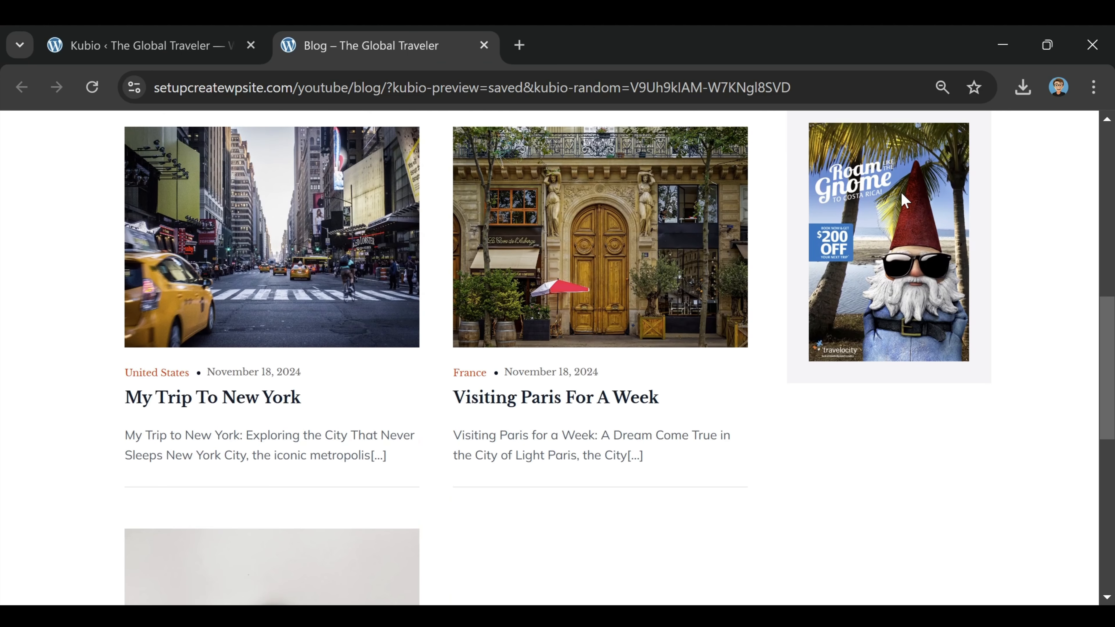
{"action": "scroll", "coordinate": [891, 331], "scroll_direction": "down", "scroll_amount": 3}
{"action": "scroll", "coordinate": [898, 347], "scroll_direction": "up", "scroll_amount": 10}
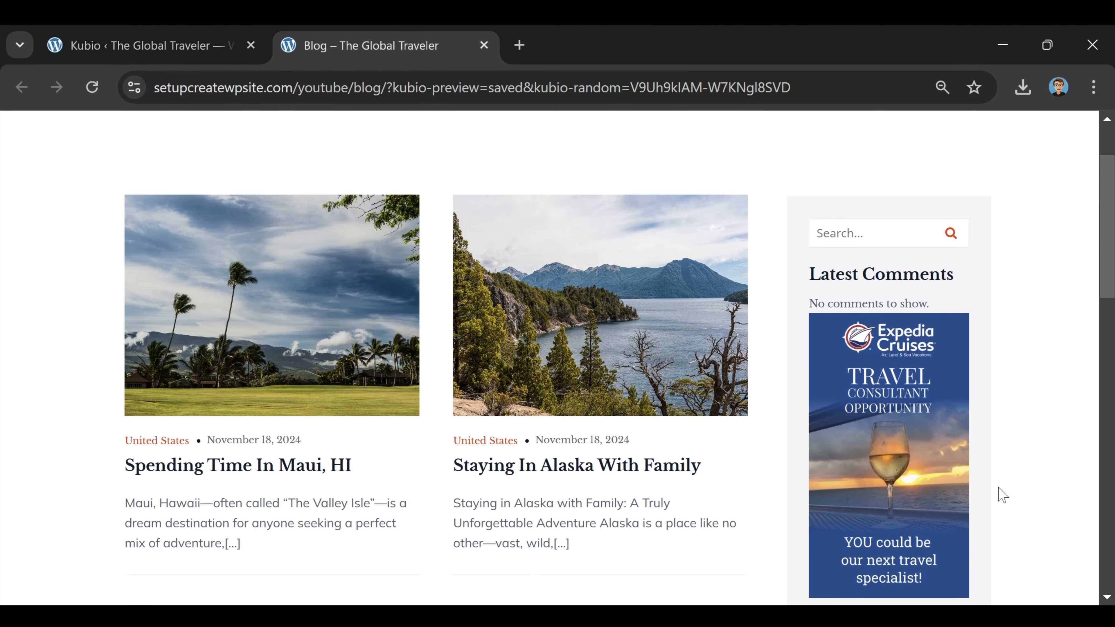
{"action": "scroll", "coordinate": [1045, 465], "scroll_direction": "down", "scroll_amount": 2}
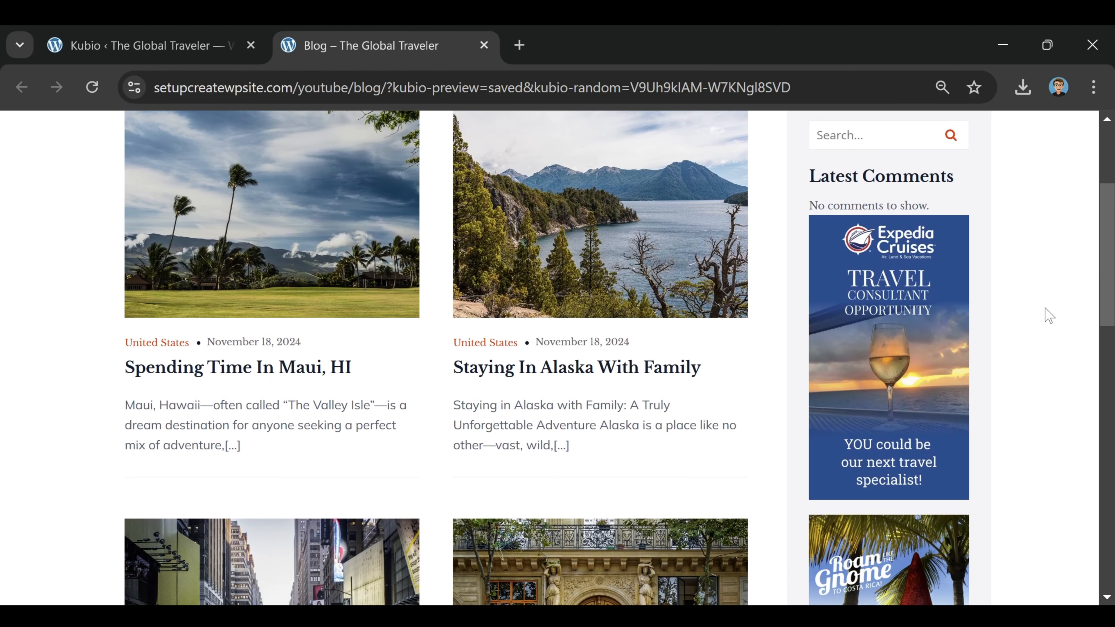
{"action": "scroll", "coordinate": [997, 350], "scroll_direction": "up", "scroll_amount": 4}
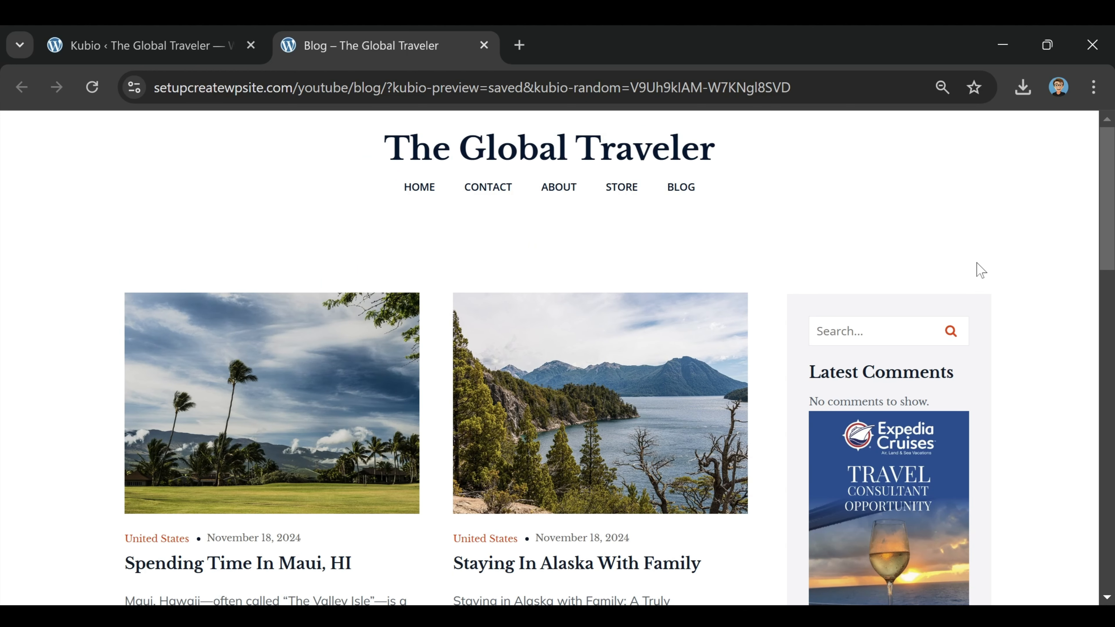
{"action": "scroll", "coordinate": [586, 309], "scroll_direction": "down", "scroll_amount": 6}
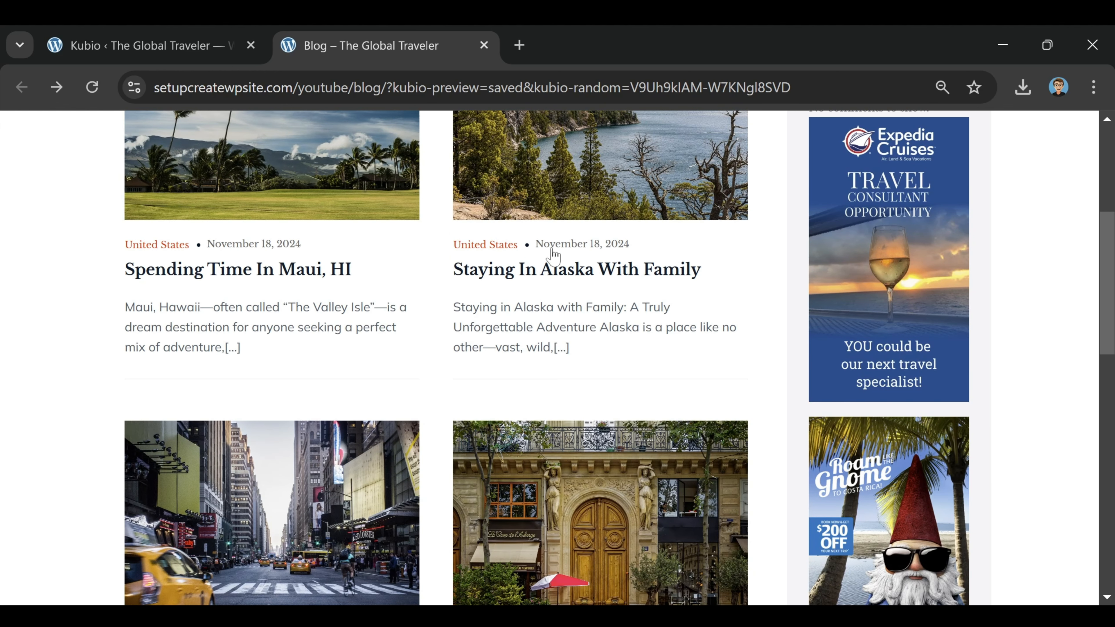
{"action": "scroll", "coordinate": [250, 472], "scroll_direction": "up", "scroll_amount": 4}
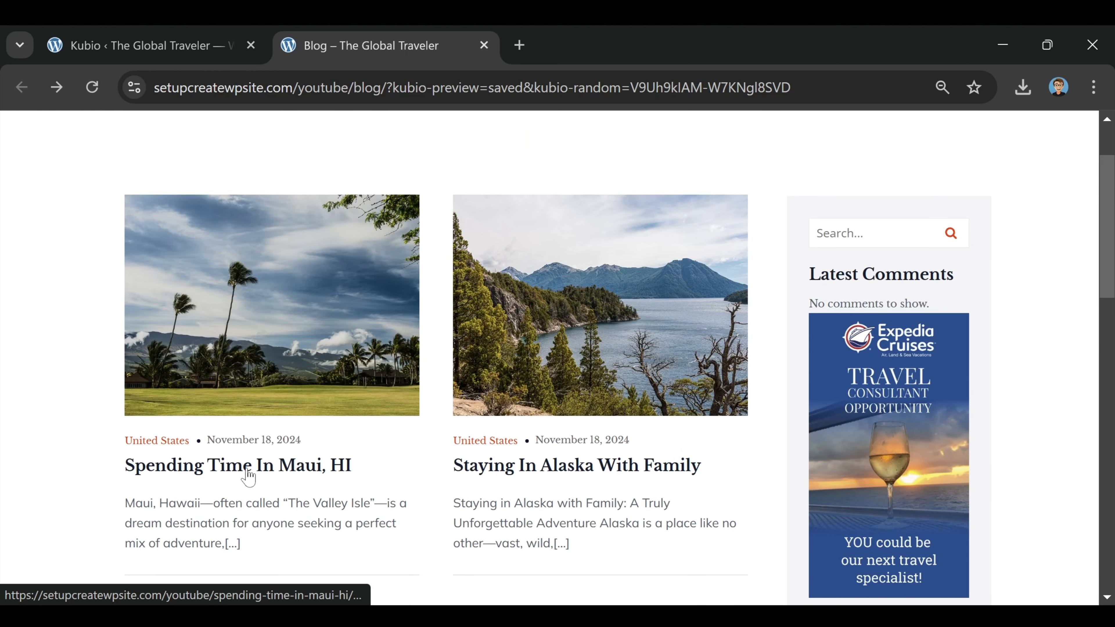
Step: Open the 'Spending Time In Maui, HI' post and scroll through it
{"action": "left_click", "coordinate": [226, 474]}
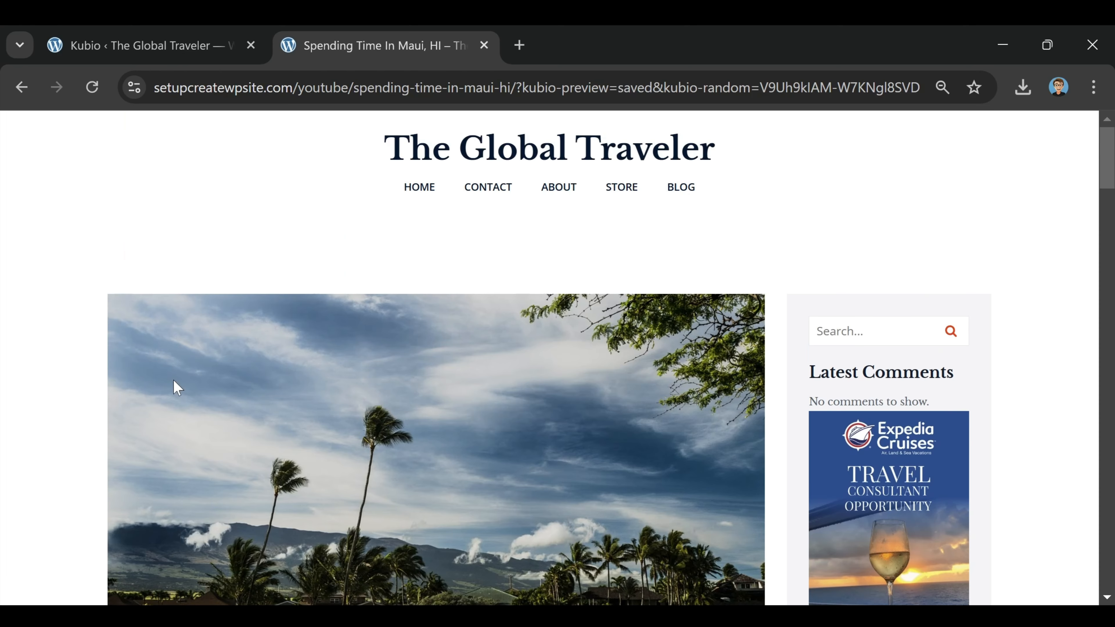
{"action": "scroll", "coordinate": [177, 386], "scroll_direction": "down", "scroll_amount": 8}
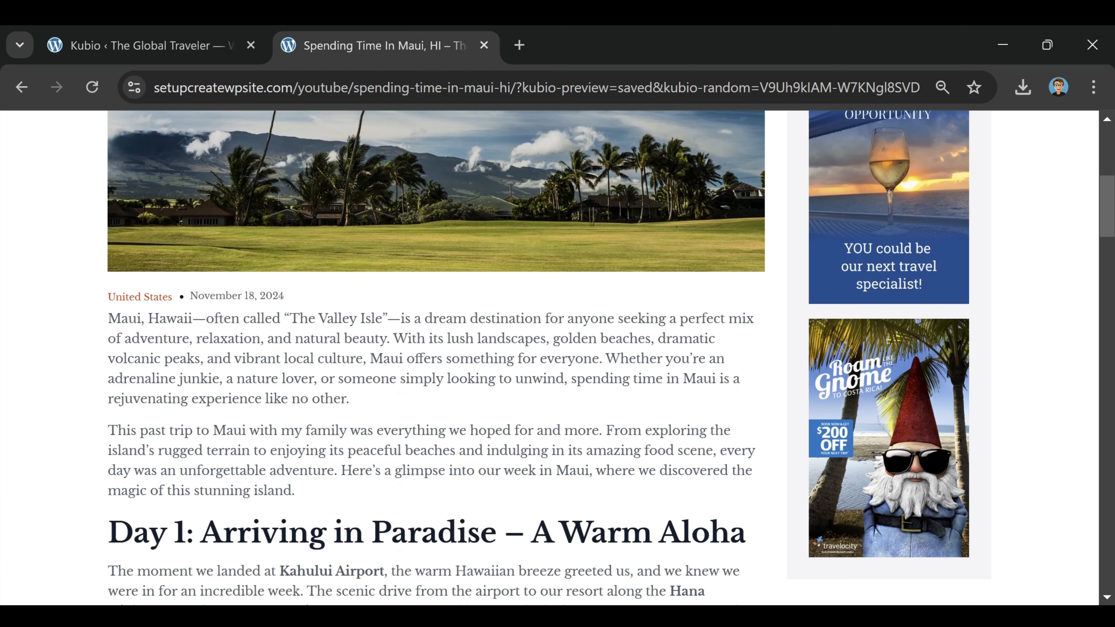
{"action": "scroll", "coordinate": [361, 317], "scroll_direction": "down", "scroll_amount": 11}
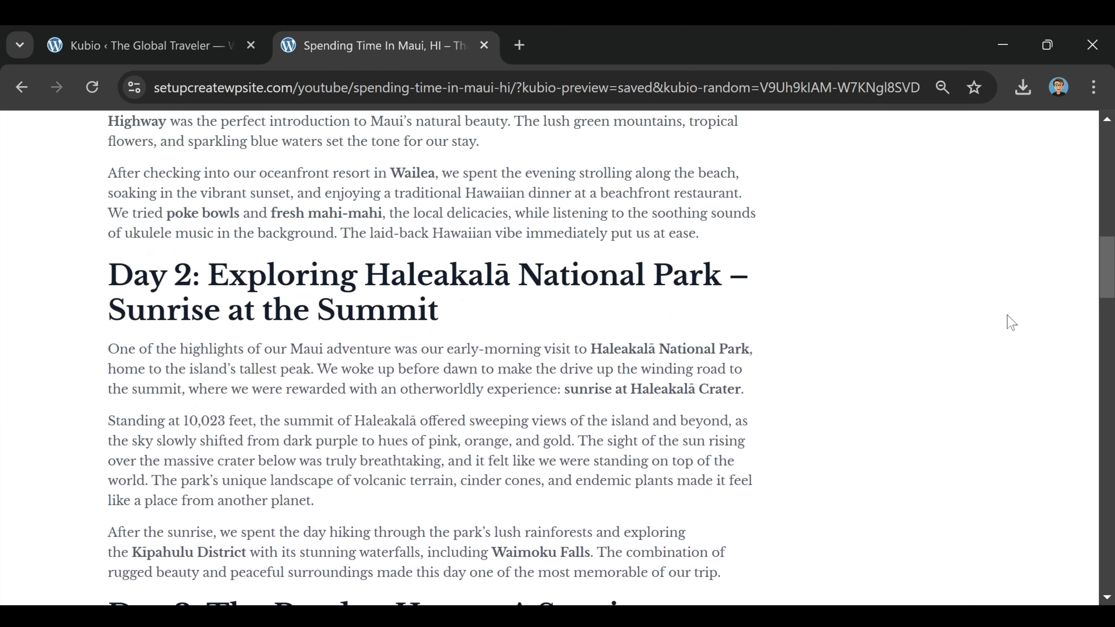
{"action": "scroll", "coordinate": [1011, 323], "scroll_direction": "up", "scroll_amount": 12}
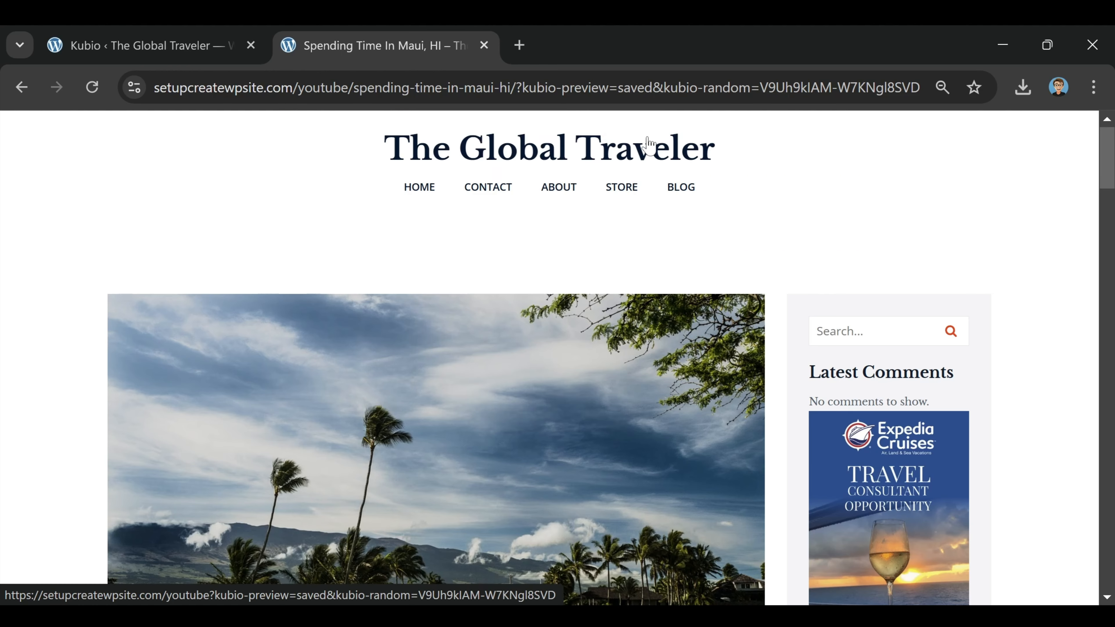
Step: Go to the home page and browse its latest travels, destinations and Journeys Without Boundaries sections
{"action": "left_click", "coordinate": [592, 154]}
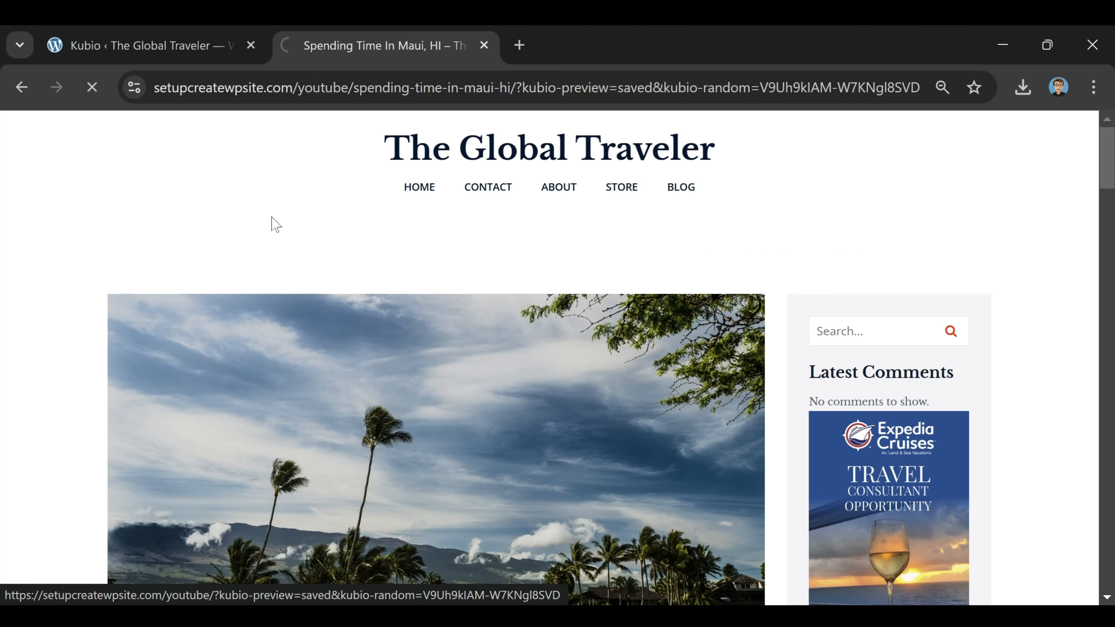
{"action": "scroll", "coordinate": [823, 181], "scroll_direction": "down", "scroll_amount": 8}
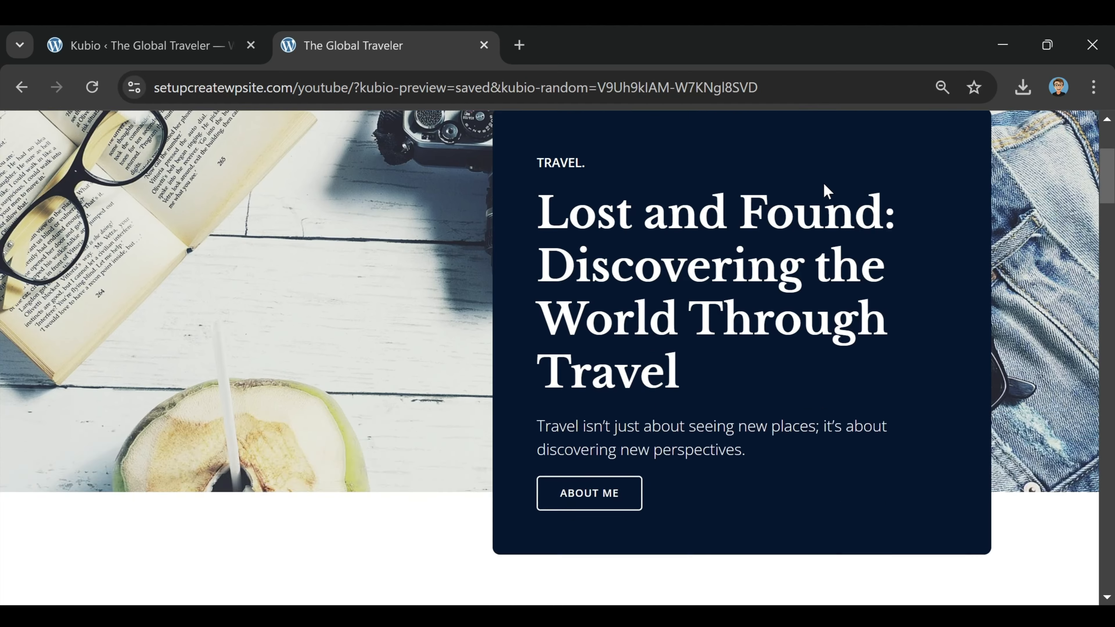
{"action": "scroll", "coordinate": [828, 192], "scroll_direction": "down", "scroll_amount": 12}
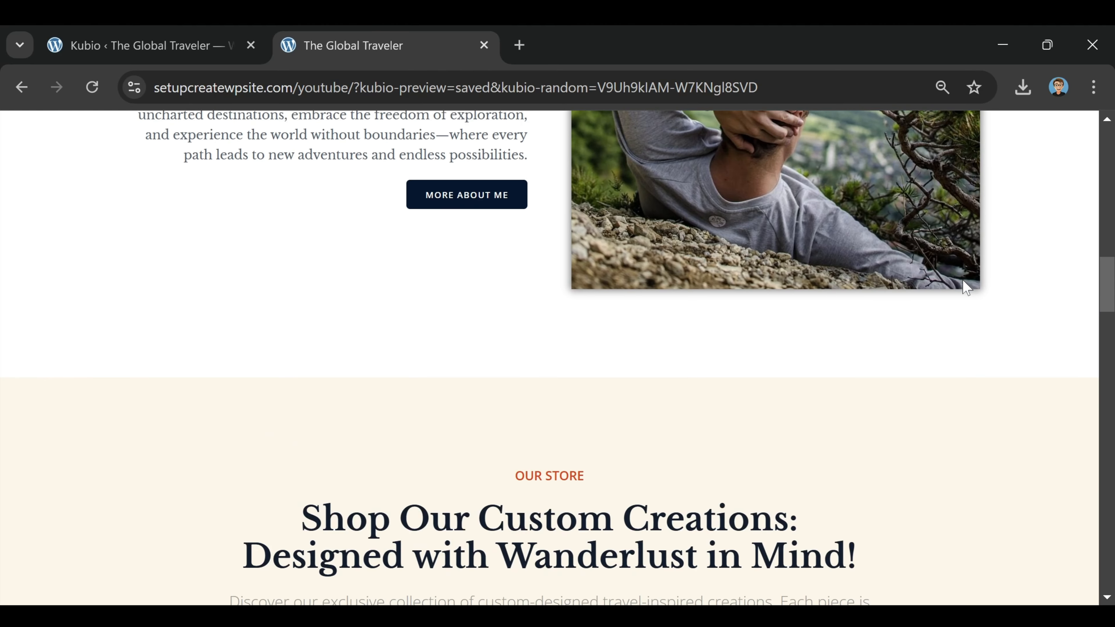
{"action": "scroll", "coordinate": [964, 286], "scroll_direction": "up", "scroll_amount": 18}
{"action": "scroll", "coordinate": [960, 289], "scroll_direction": "down", "scroll_amount": 10}
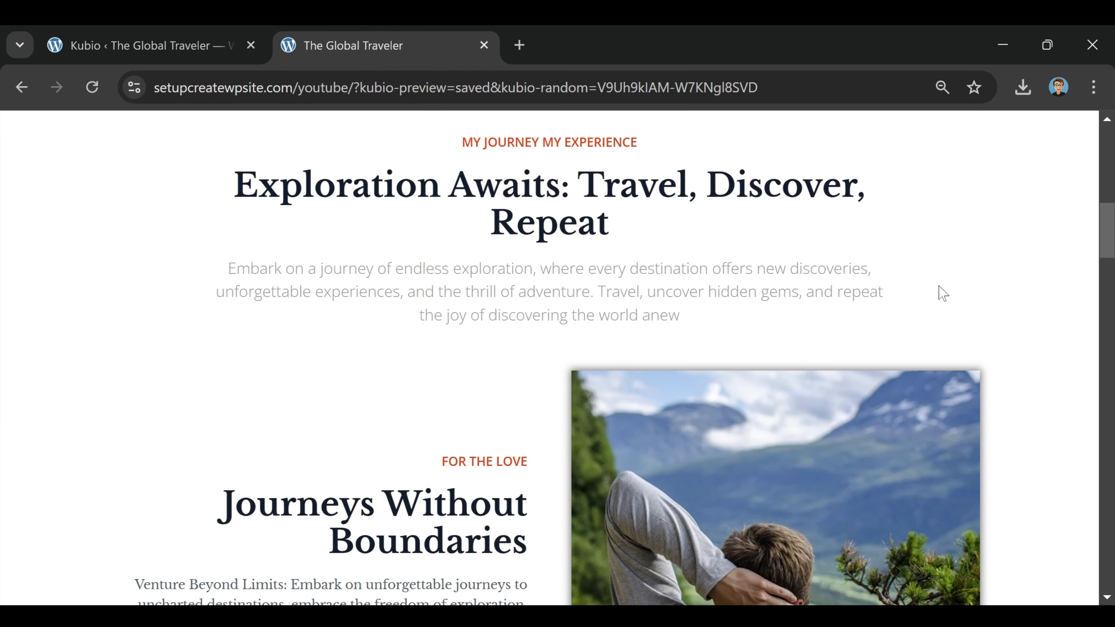
{"action": "scroll", "coordinate": [491, 279], "scroll_direction": "down", "scroll_amount": 15}
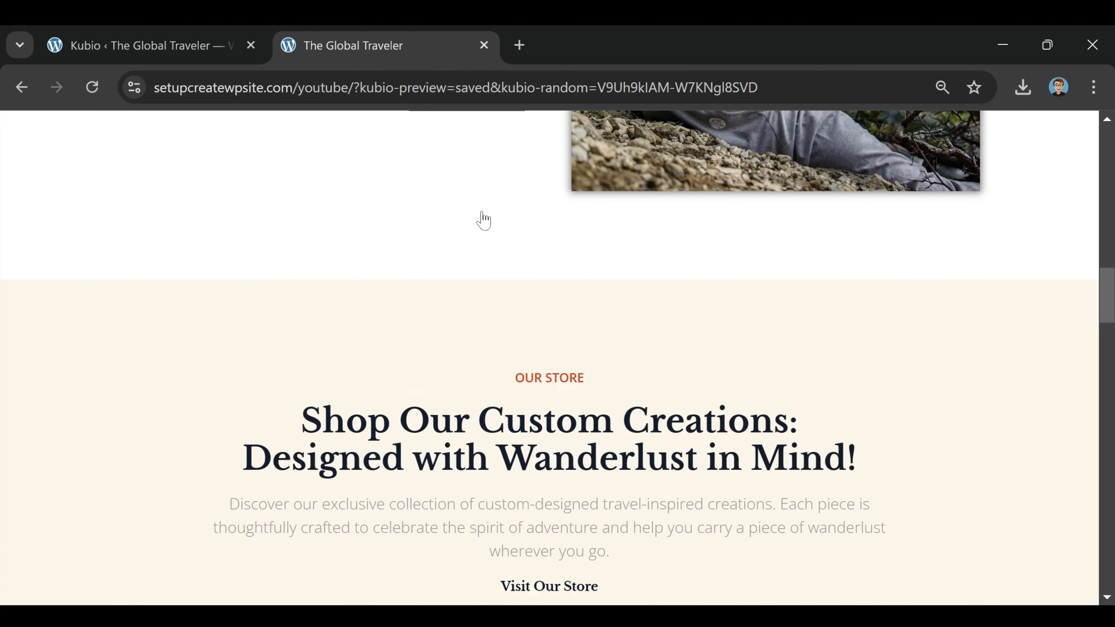
{"action": "scroll", "coordinate": [821, 347], "scroll_direction": "down", "scroll_amount": 5}
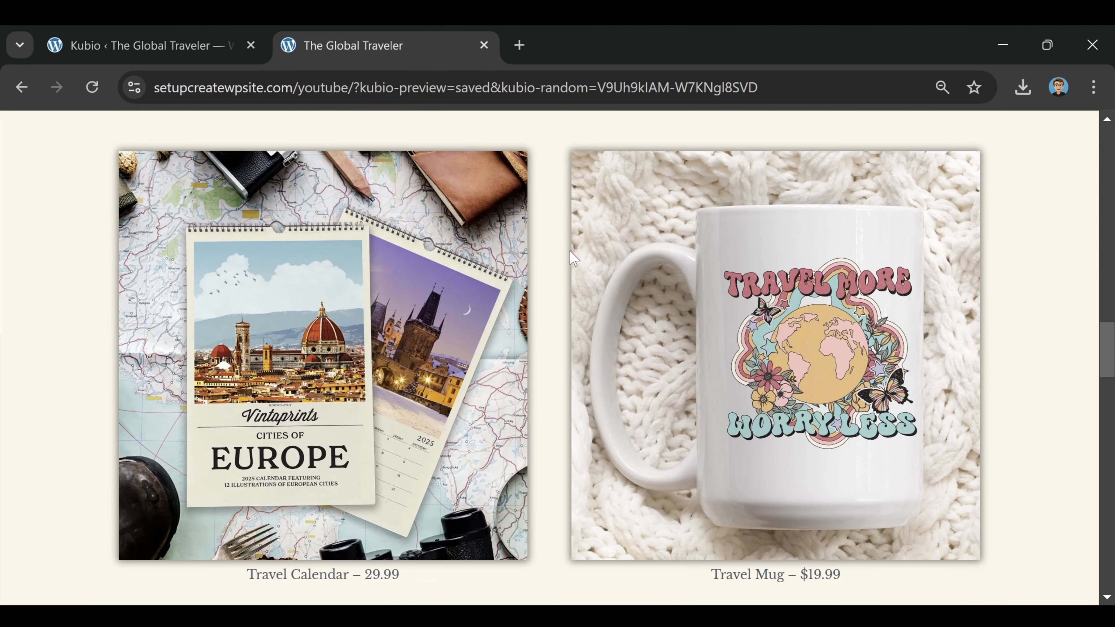
{"action": "scroll", "coordinate": [574, 250], "scroll_direction": "up", "scroll_amount": 6}
{"action": "scroll", "coordinate": [630, 351], "scroll_direction": "down", "scroll_amount": 13}
{"action": "scroll", "coordinate": [631, 352], "scroll_direction": "down", "scroll_amount": 9}
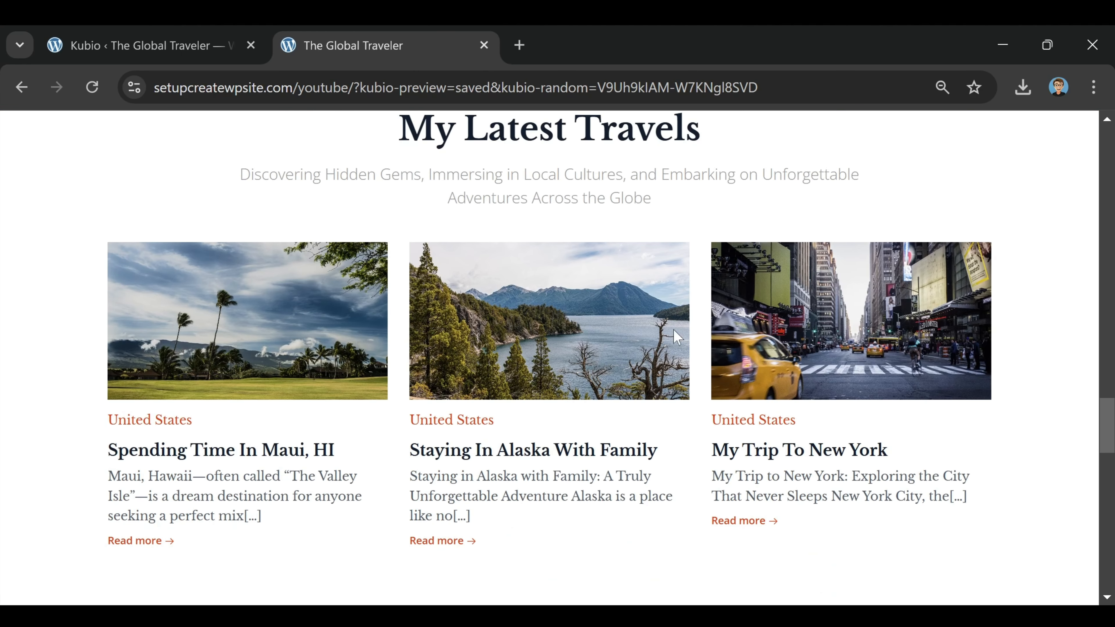
{"action": "scroll", "coordinate": [839, 244], "scroll_direction": "up", "scroll_amount": 2}
{"action": "scroll", "coordinate": [839, 244], "scroll_direction": "down", "scroll_amount": 5}
{"action": "scroll", "coordinate": [872, 359], "scroll_direction": "up", "scroll_amount": 5}
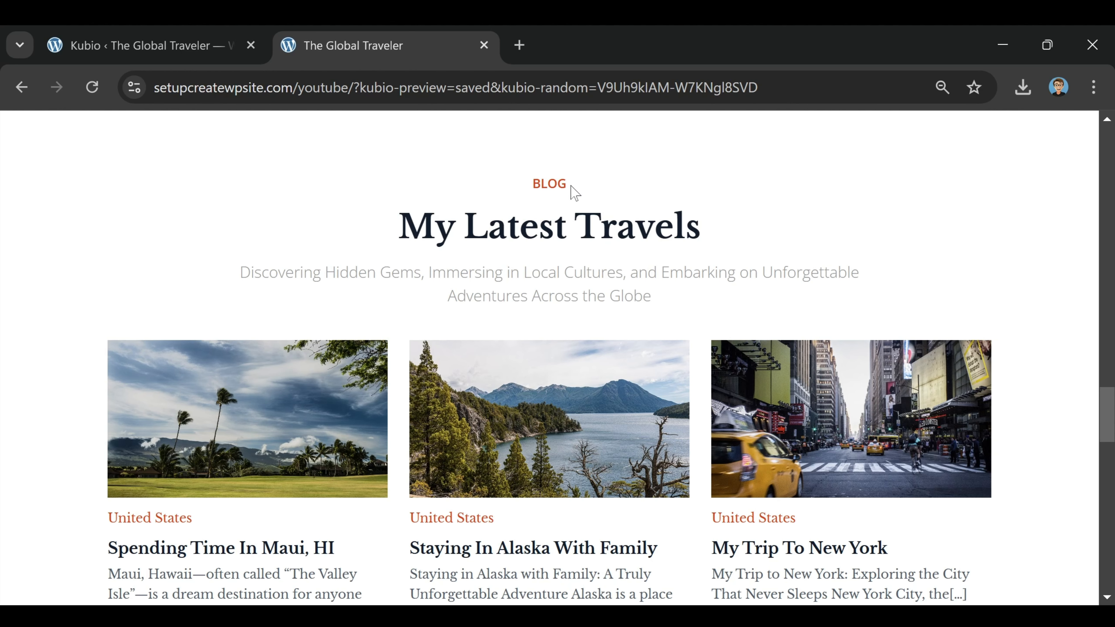
{"action": "scroll", "coordinate": [692, 299], "scroll_direction": "down", "scroll_amount": 10}
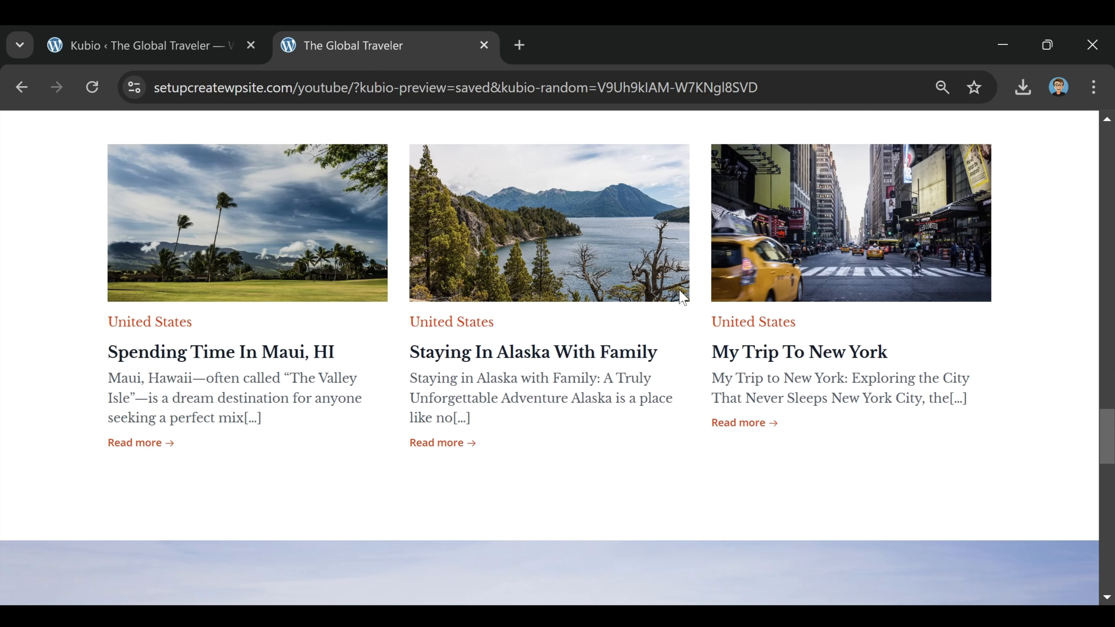
{"action": "scroll", "coordinate": [713, 377], "scroll_direction": "down", "scroll_amount": 5}
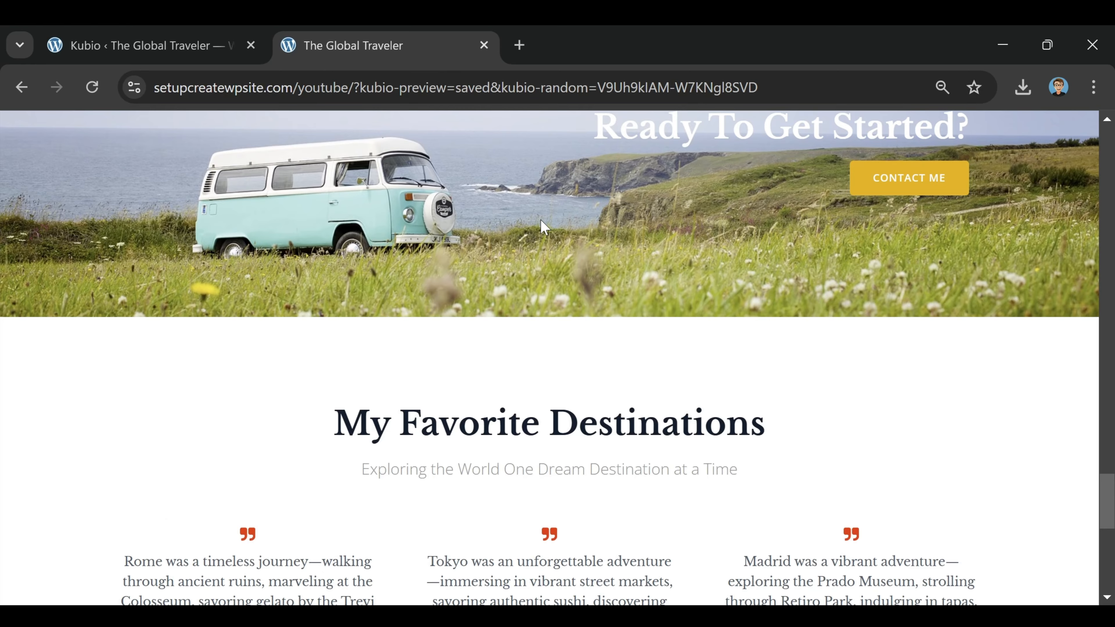
{"action": "scroll", "coordinate": [543, 226], "scroll_direction": "down", "scroll_amount": 7}
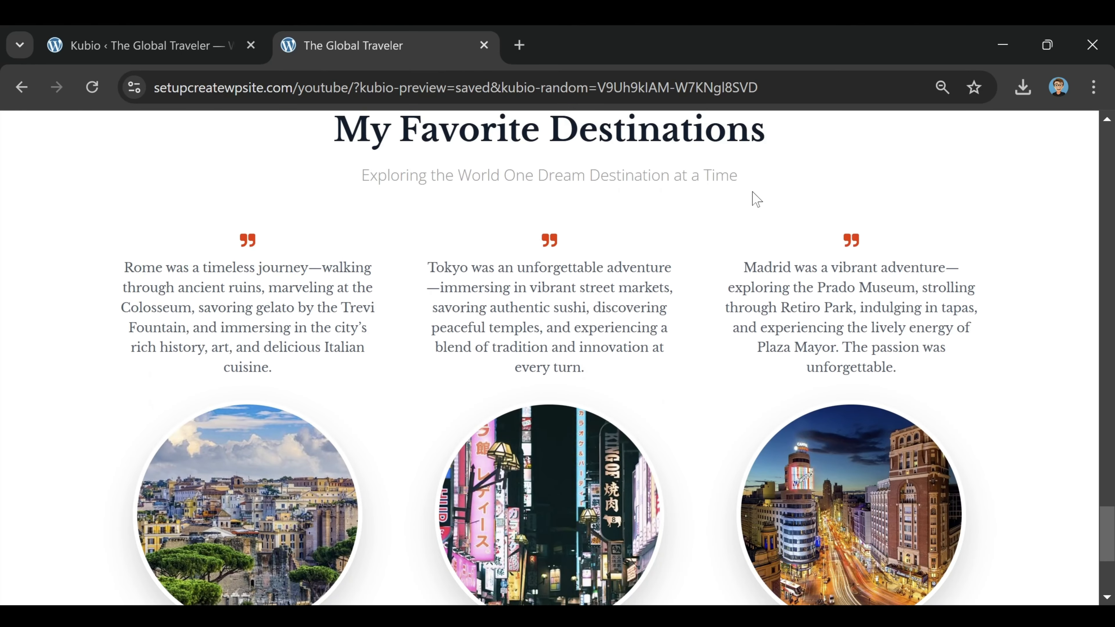
{"action": "scroll", "coordinate": [756, 199], "scroll_direction": "down", "scroll_amount": 6}
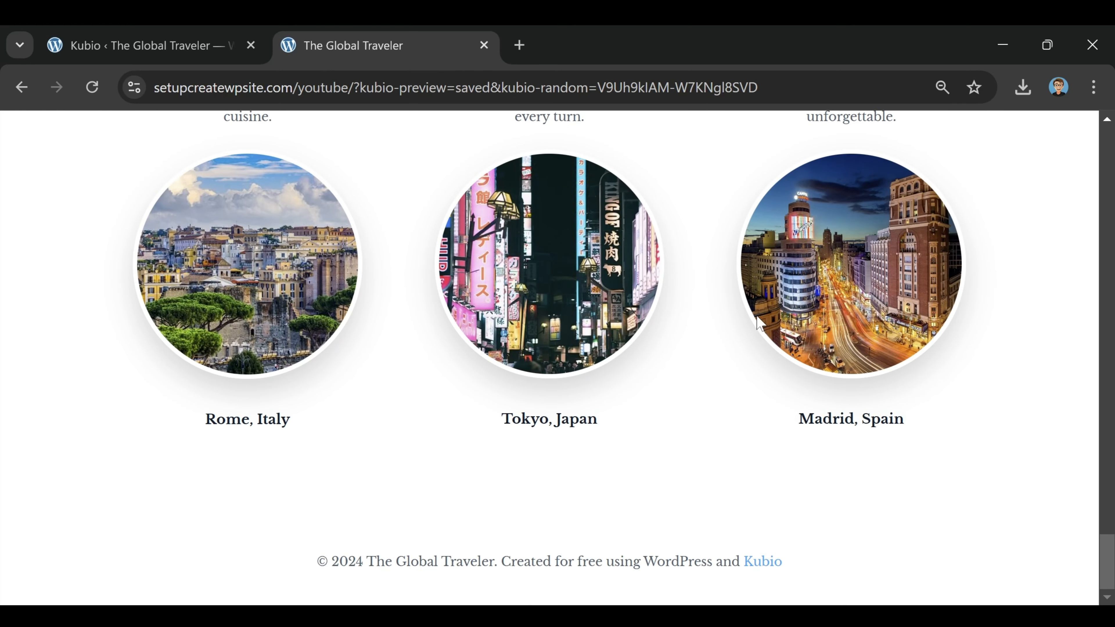
{"action": "scroll", "coordinate": [751, 317], "scroll_direction": "up", "scroll_amount": 20}
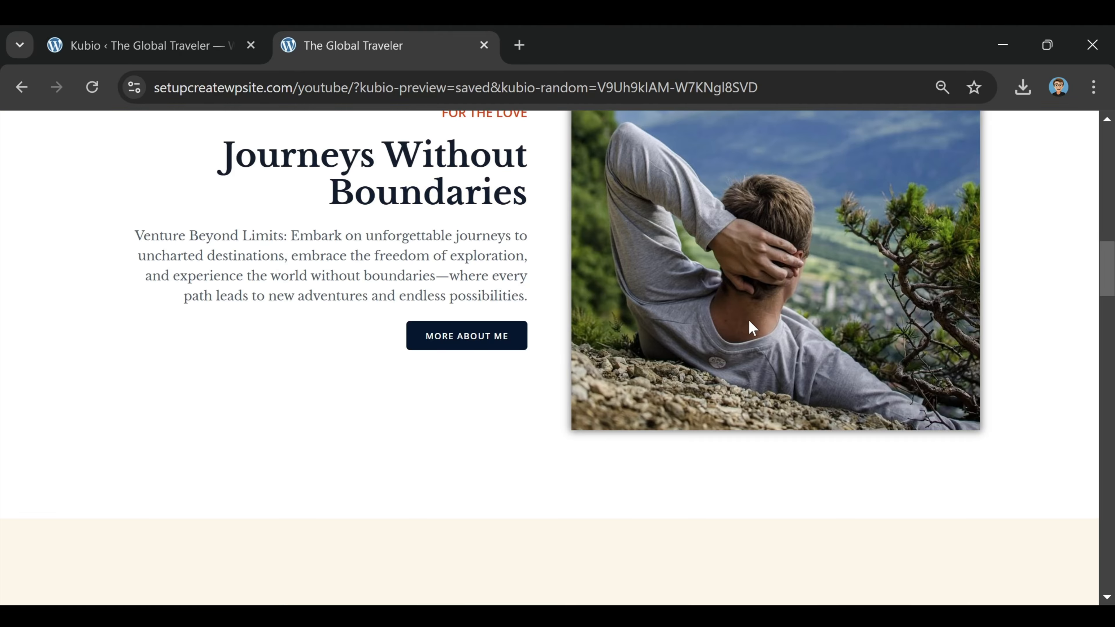
{"action": "scroll", "coordinate": [751, 322], "scroll_direction": "up", "scroll_amount": 15}
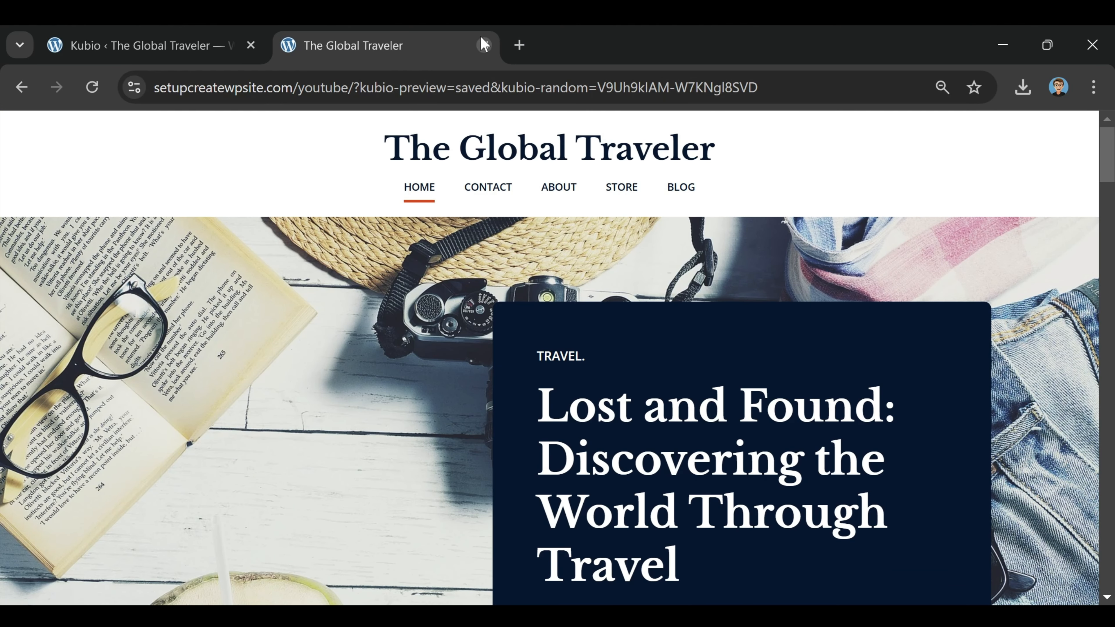
Step: Close the preview and open the Home page in Kubio, scrolled to My Latest Travels
{"action": "left_click", "coordinate": [484, 45]}
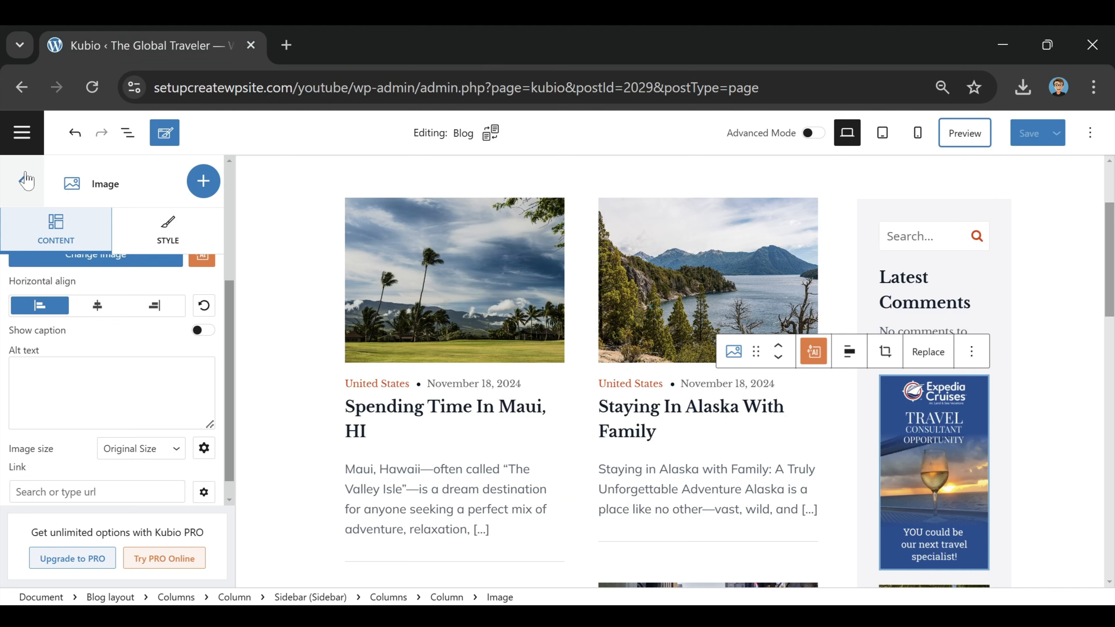
{"action": "left_click", "coordinate": [18, 183]}
{"action": "left_click", "coordinate": [22, 133]}
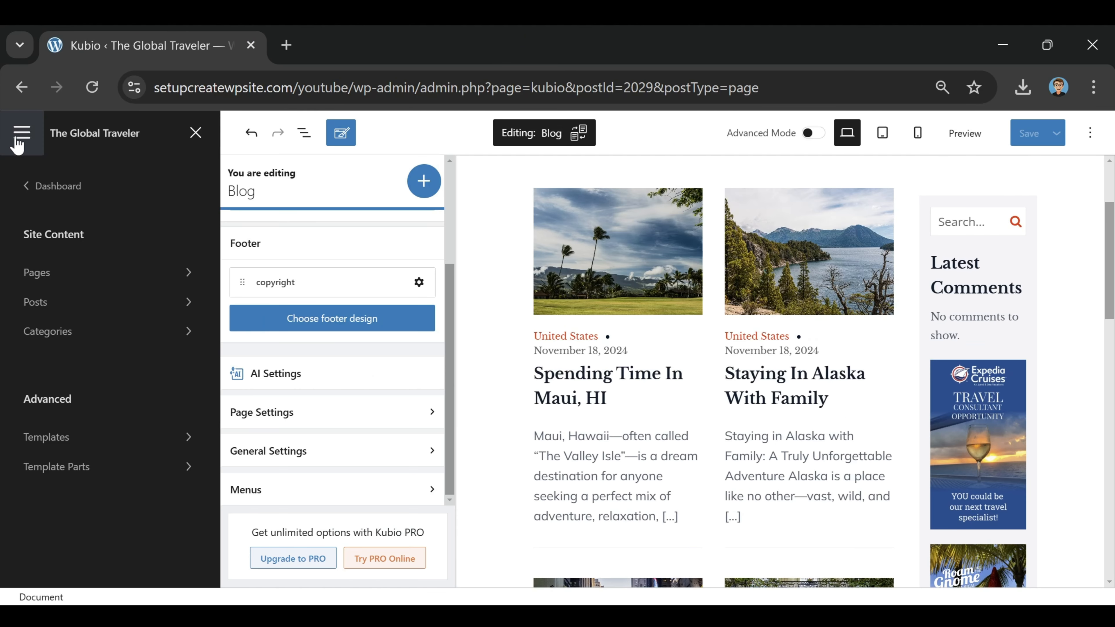
{"action": "left_click", "coordinate": [83, 272]}
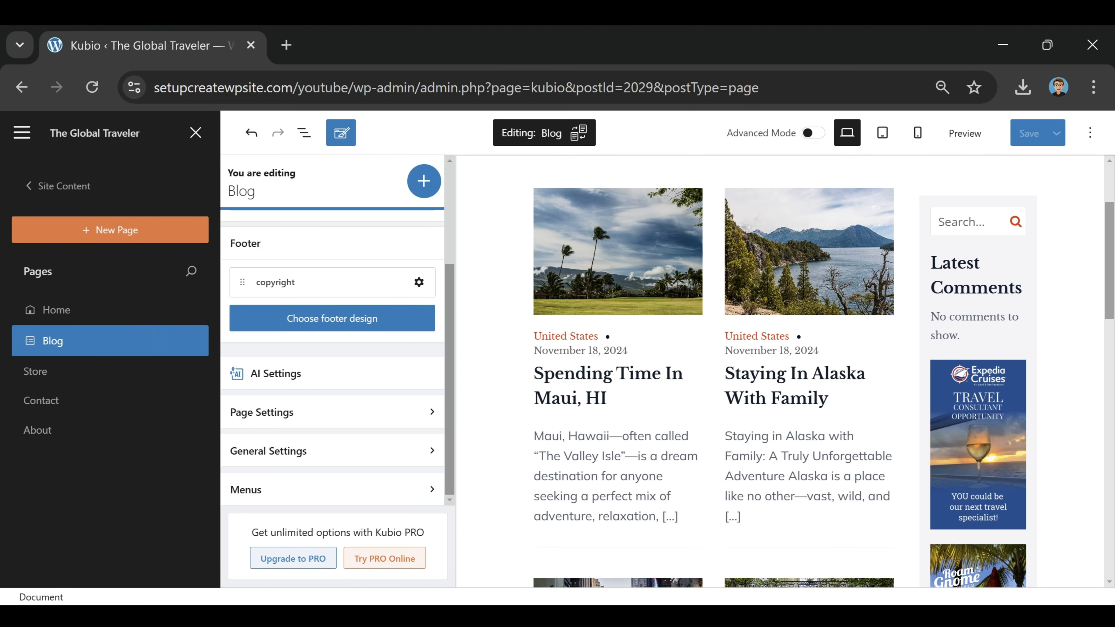
{"action": "left_click", "coordinate": [66, 308]}
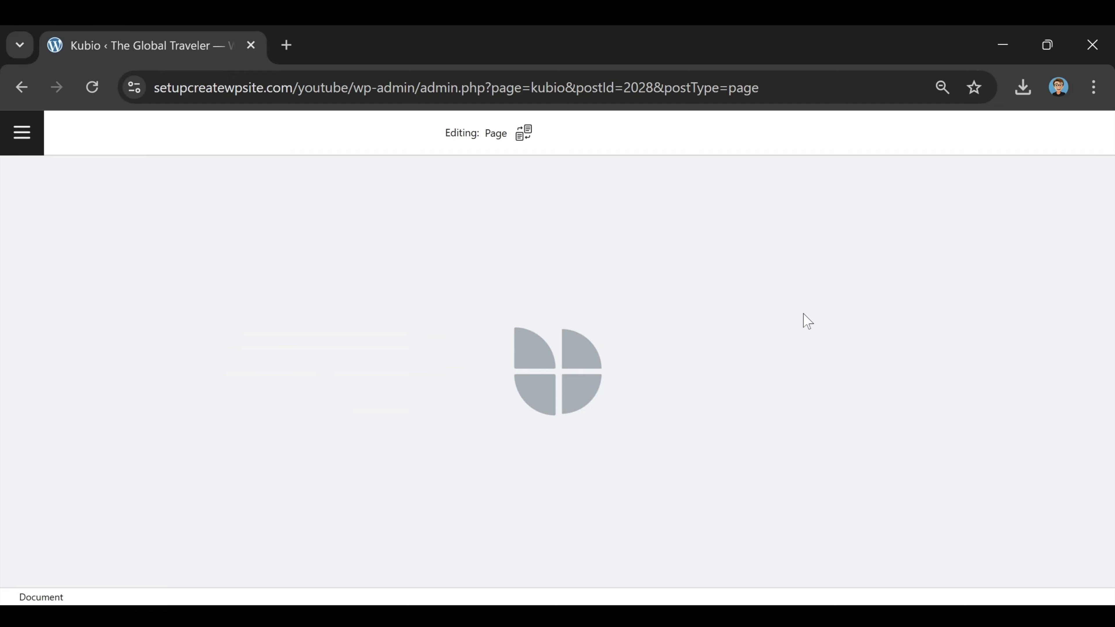
{"action": "scroll", "coordinate": [751, 340], "scroll_direction": "down", "scroll_amount": 20}
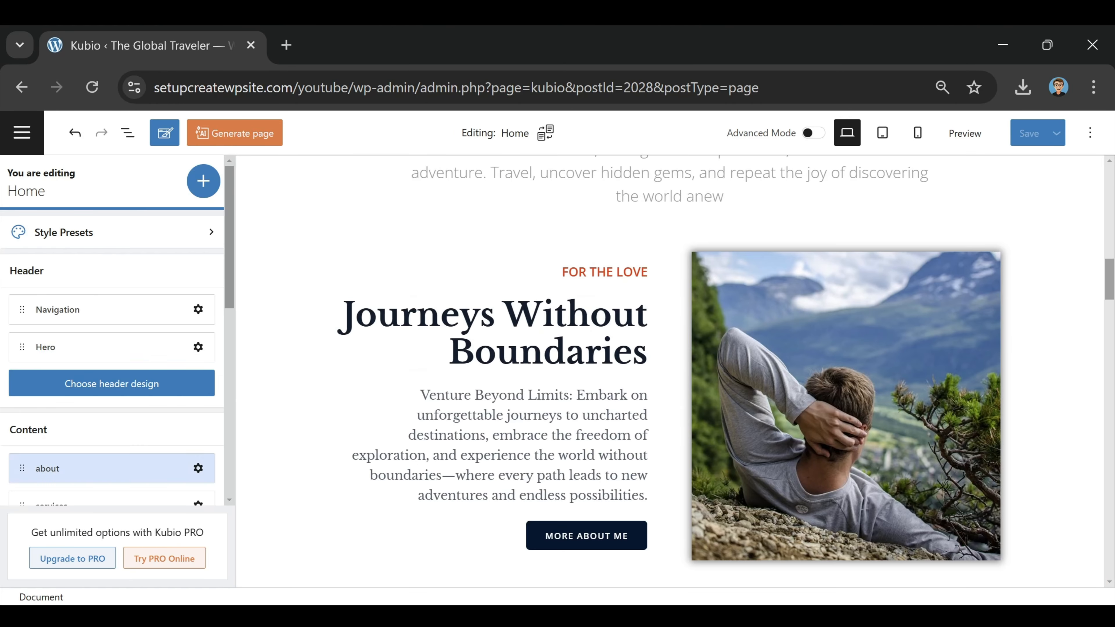
{"action": "scroll", "coordinate": [530, 391], "scroll_direction": "down", "scroll_amount": 4}
{"action": "scroll", "coordinate": [530, 391], "scroll_direction": "up", "scroll_amount": 4}
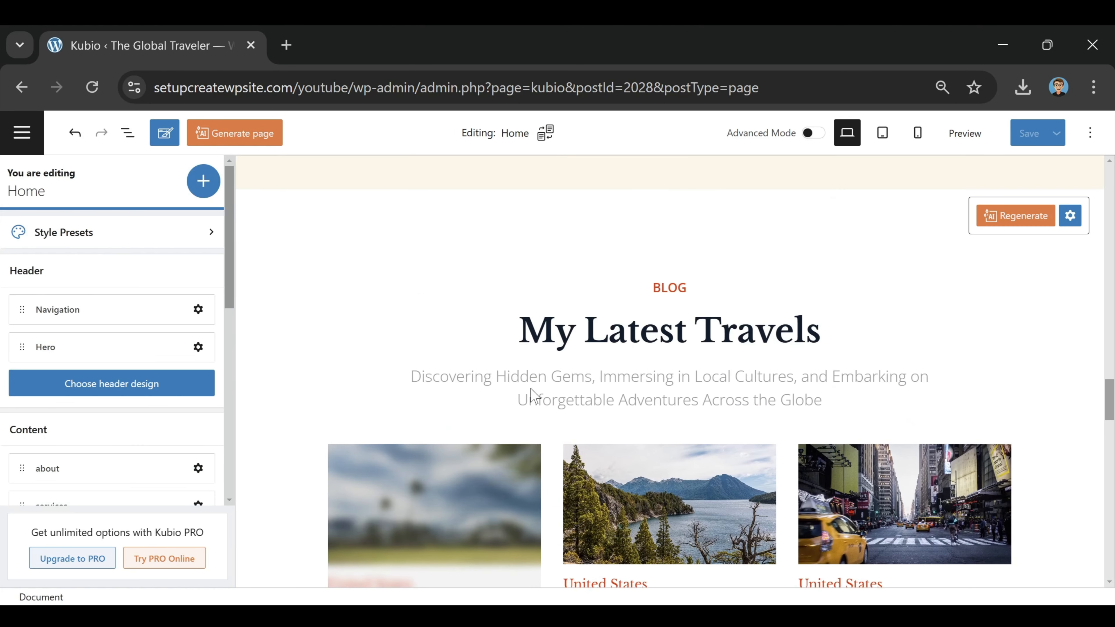
Step: Add a Paragraph reading 'Visit Our Blog' below the My Latest Travels subtitle, then preview
{"action": "left_click", "coordinate": [203, 180]}
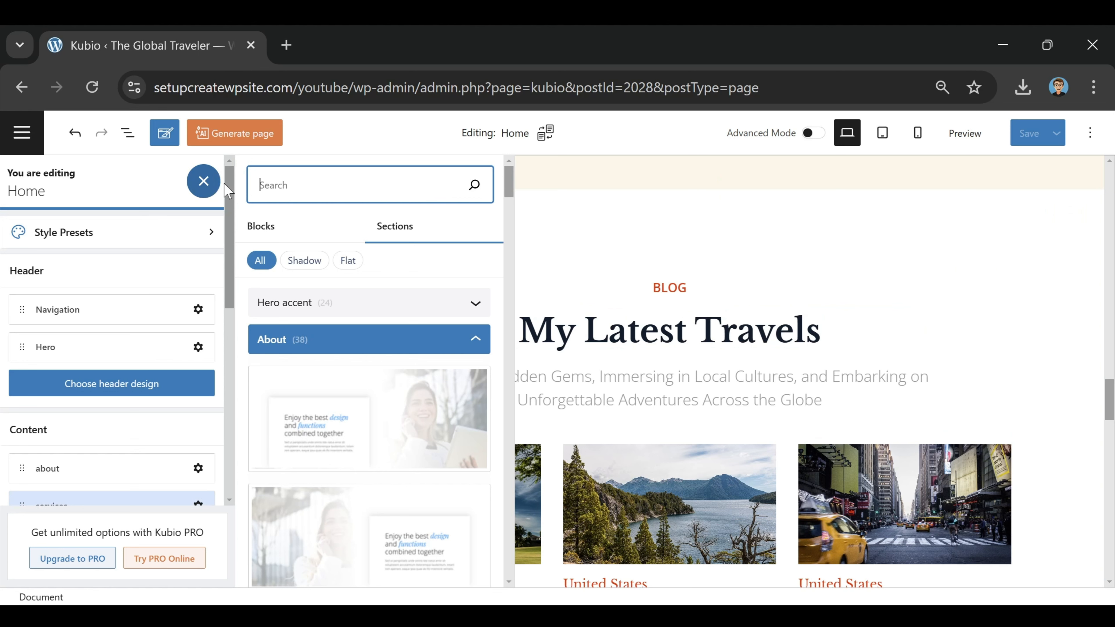
{"action": "left_click", "coordinate": [260, 228]}
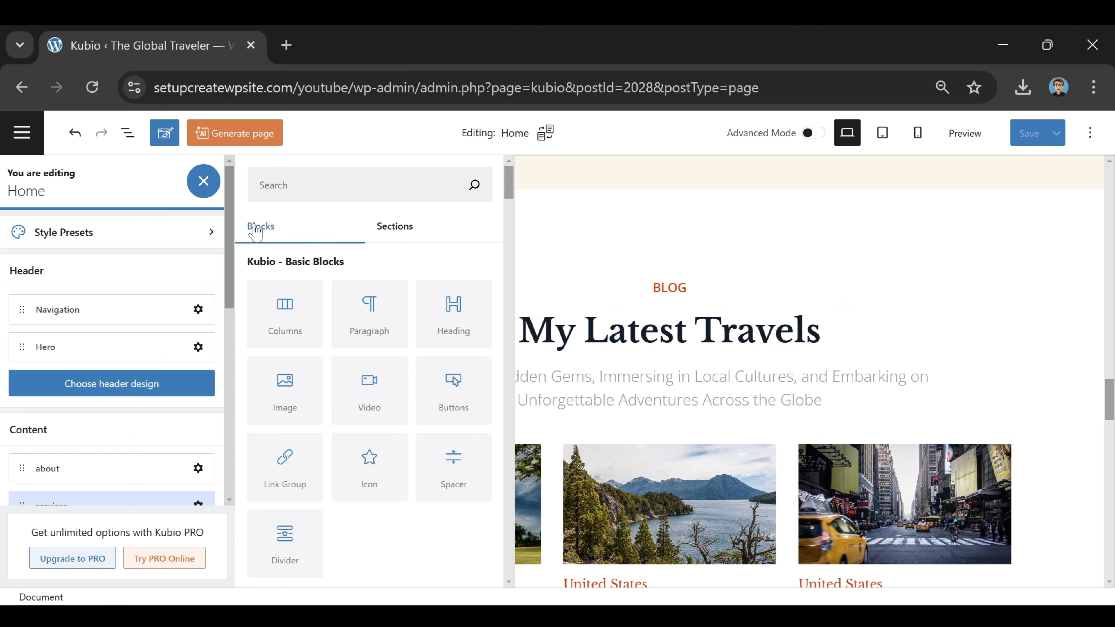
{"action": "left_click_drag", "start_coordinate": [368, 303], "coordinate": [687, 409]}
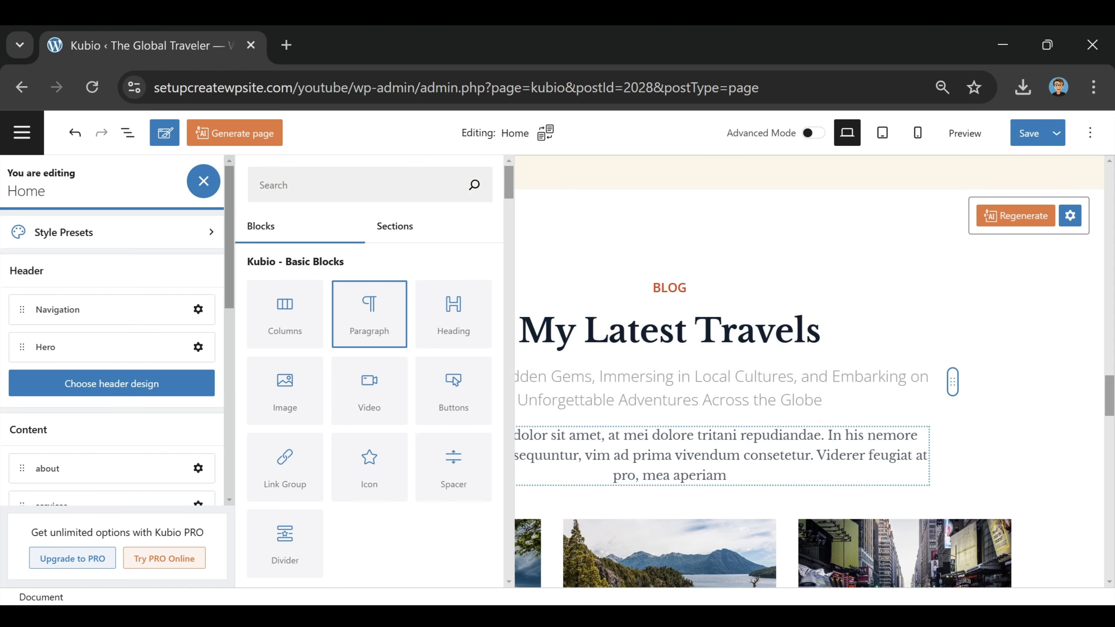
{"action": "double_click", "coordinate": [719, 456]}
{"action": "key", "text": "Down"}
{"action": "left_click_drag", "start_coordinate": [726, 476], "coordinate": [323, 479]}
{"action": "type", "text": "V"}
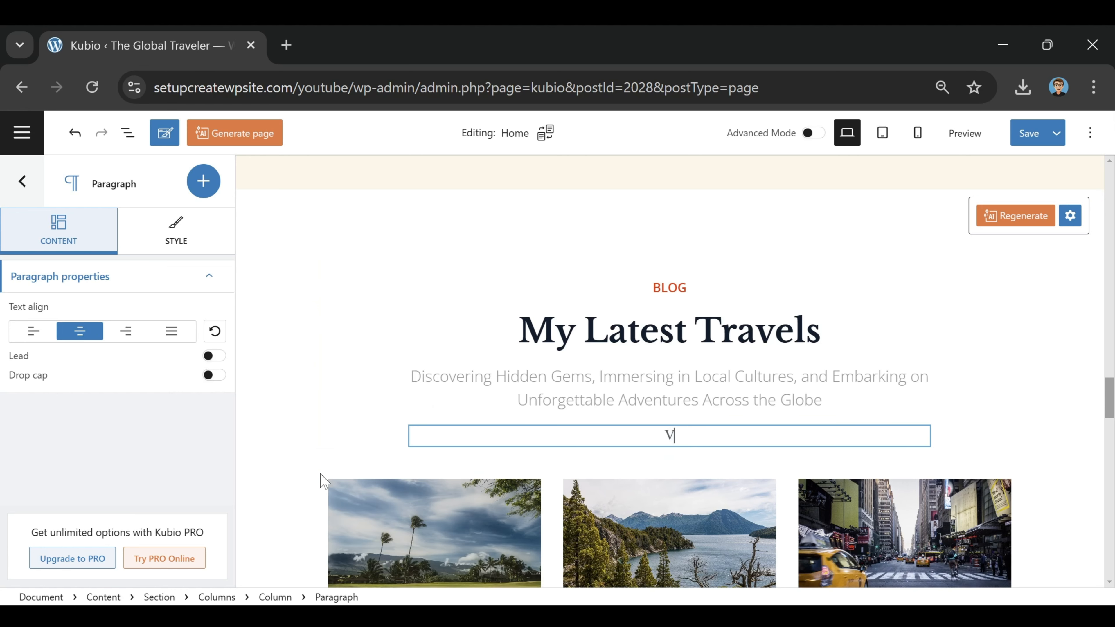
{"action": "type", "text": "isit Our Blog"}
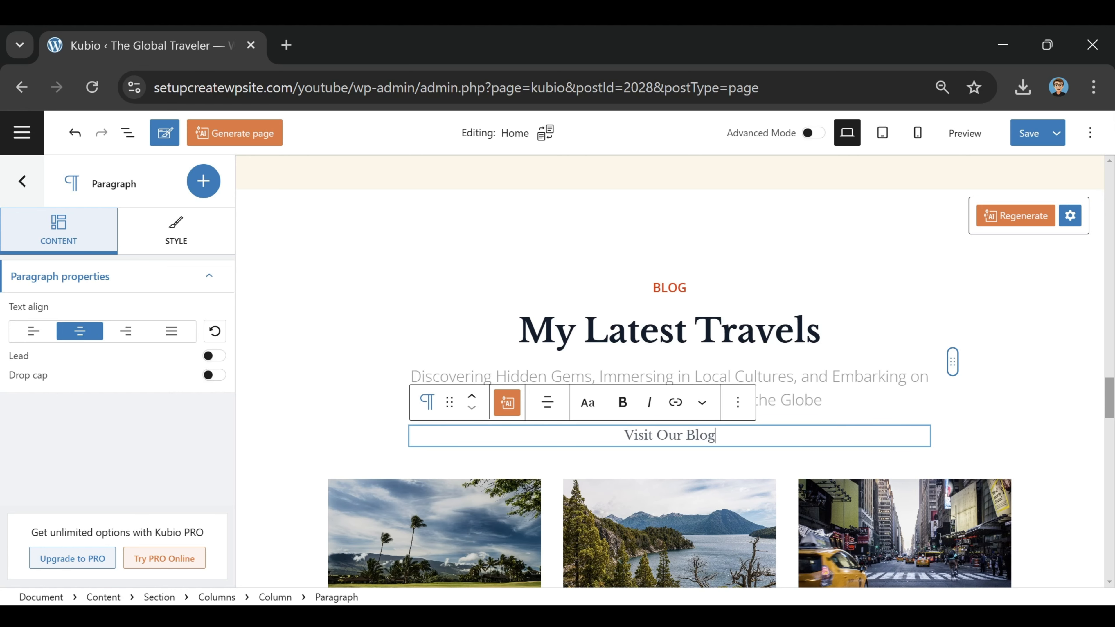
{"action": "left_click", "coordinate": [965, 135]}
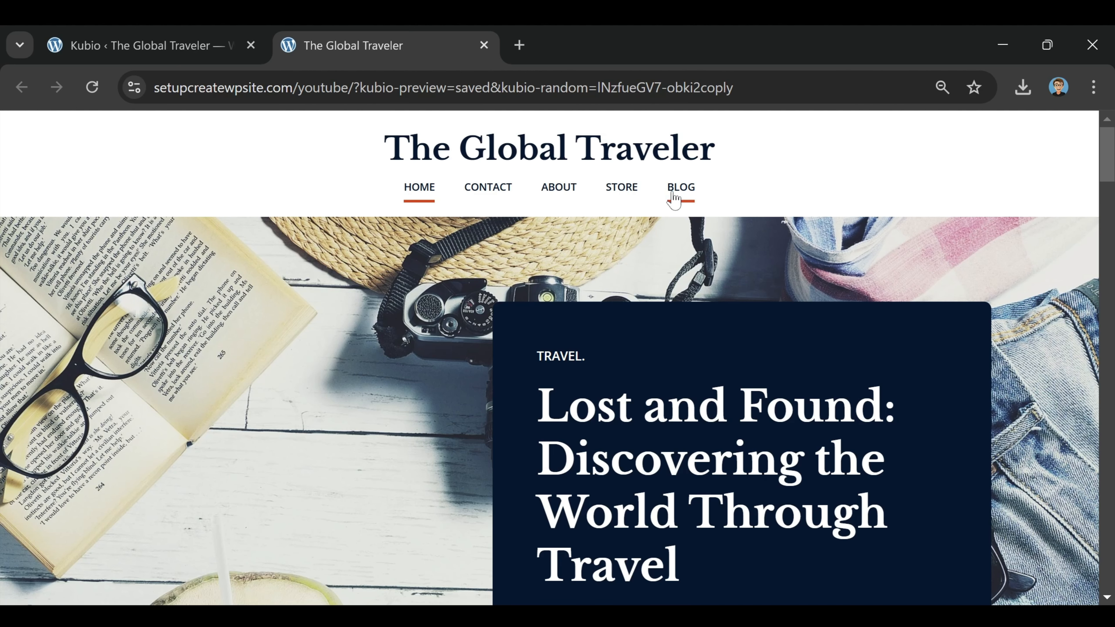
Step: Copy the live Blog page's URL from the address bar and return to the Kubio tab
{"action": "left_click", "coordinate": [674, 197]}
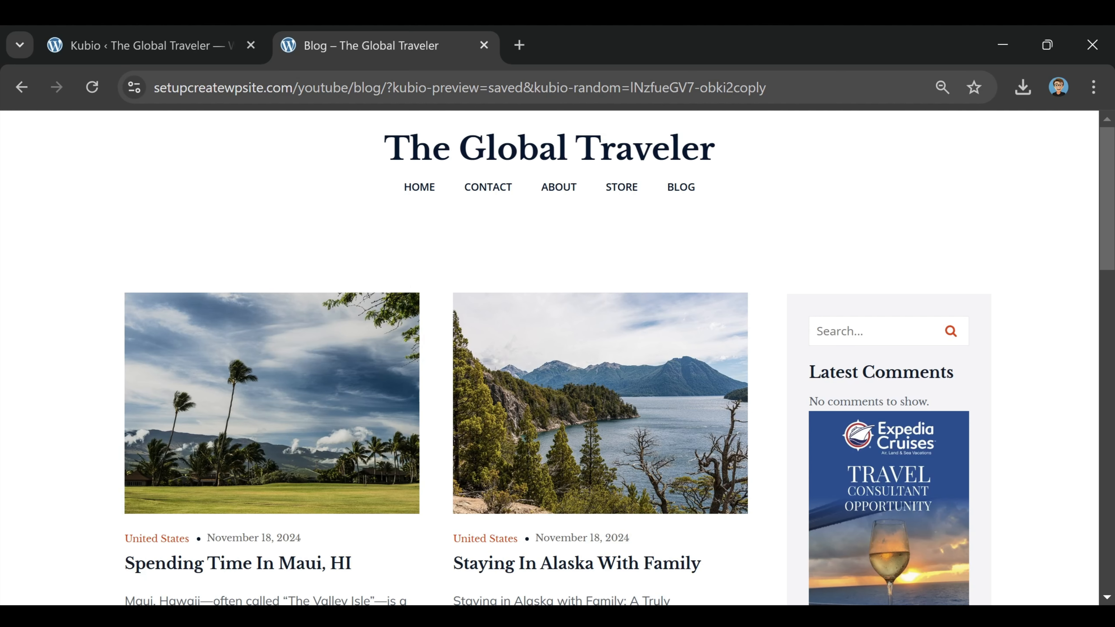
{"action": "left_click_drag", "start_coordinate": [387, 87], "coordinate": [149, 107]}
{"action": "right_click", "coordinate": [208, 93]}
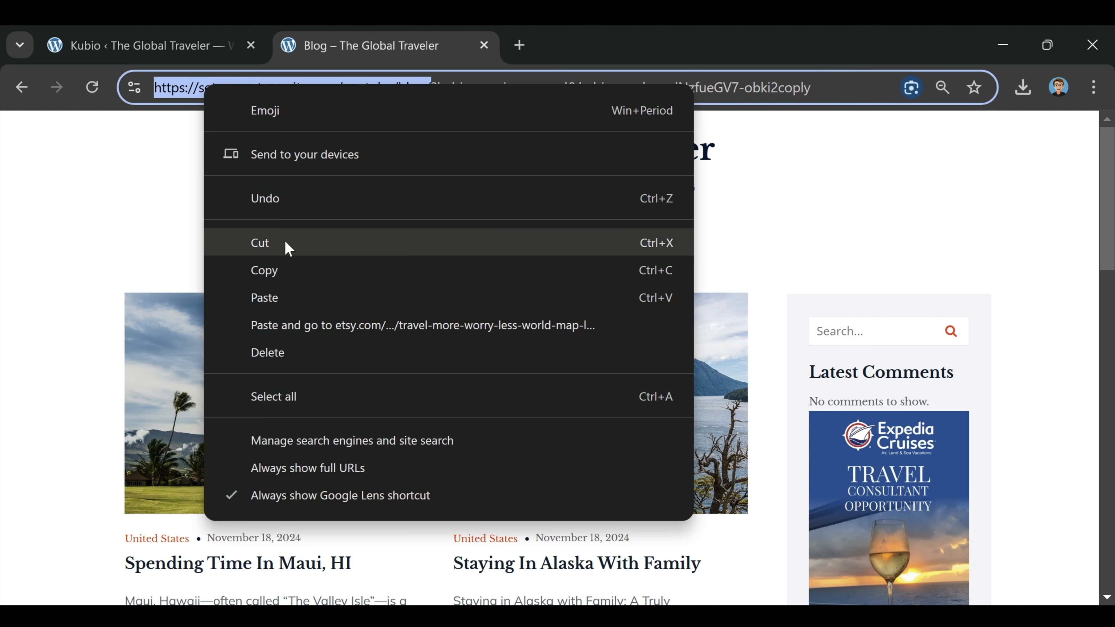
{"action": "left_click", "coordinate": [278, 256]}
{"action": "left_click", "coordinate": [181, 55]}
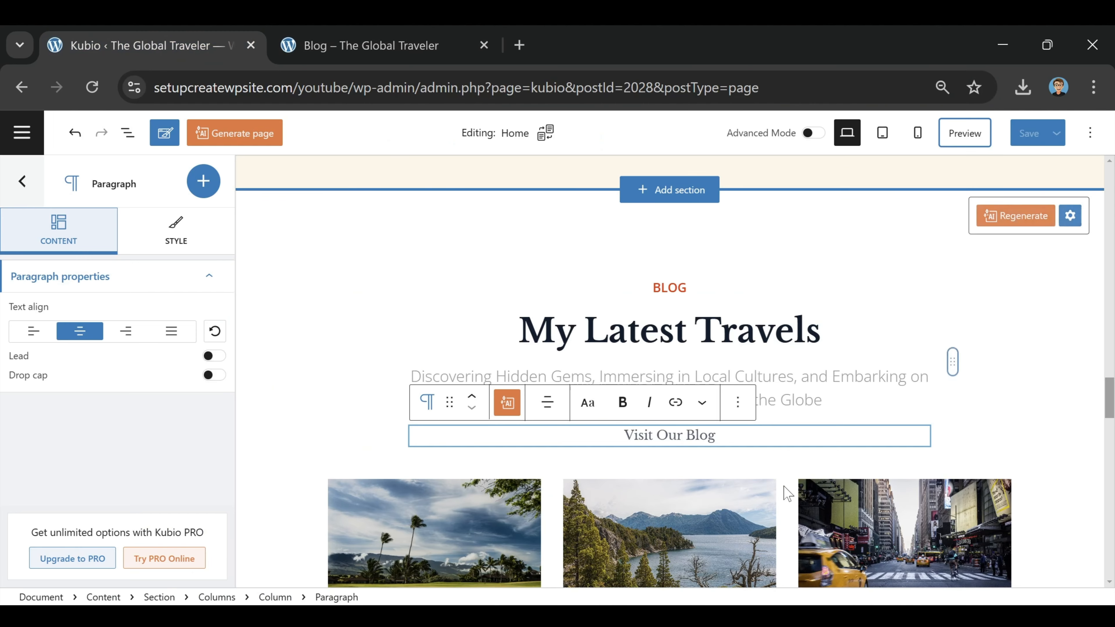
Step: Link 'Visit Our Blog' to the copied Blog page URL and make it bold
{"action": "left_click_drag", "start_coordinate": [716, 436], "coordinate": [624, 435]}
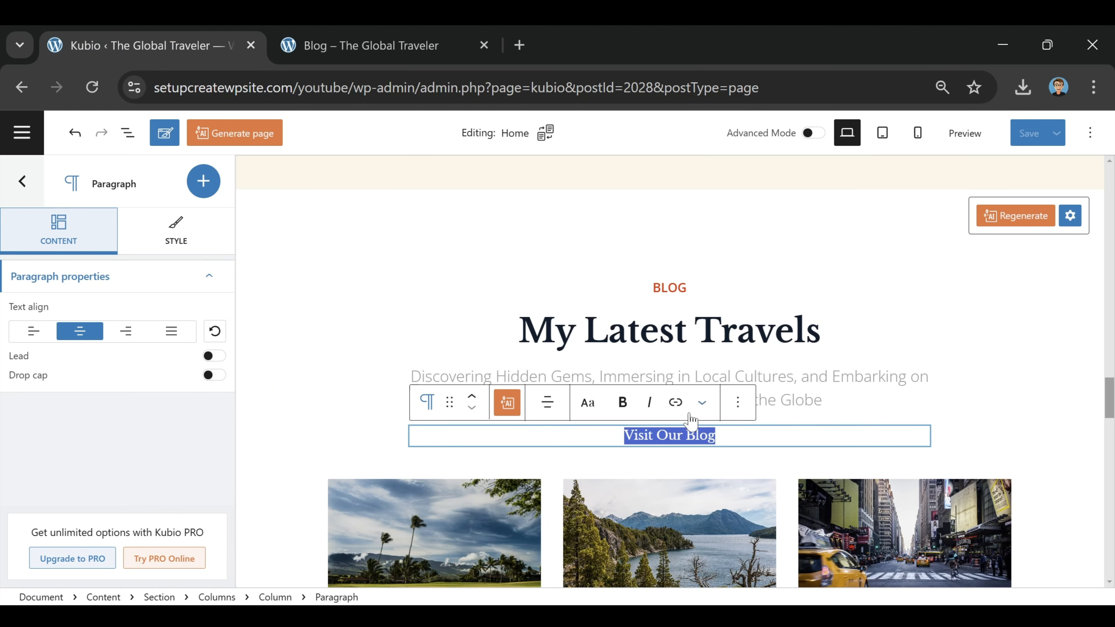
{"action": "left_click", "coordinate": [675, 402]}
{"action": "right_click", "coordinate": [659, 474]}
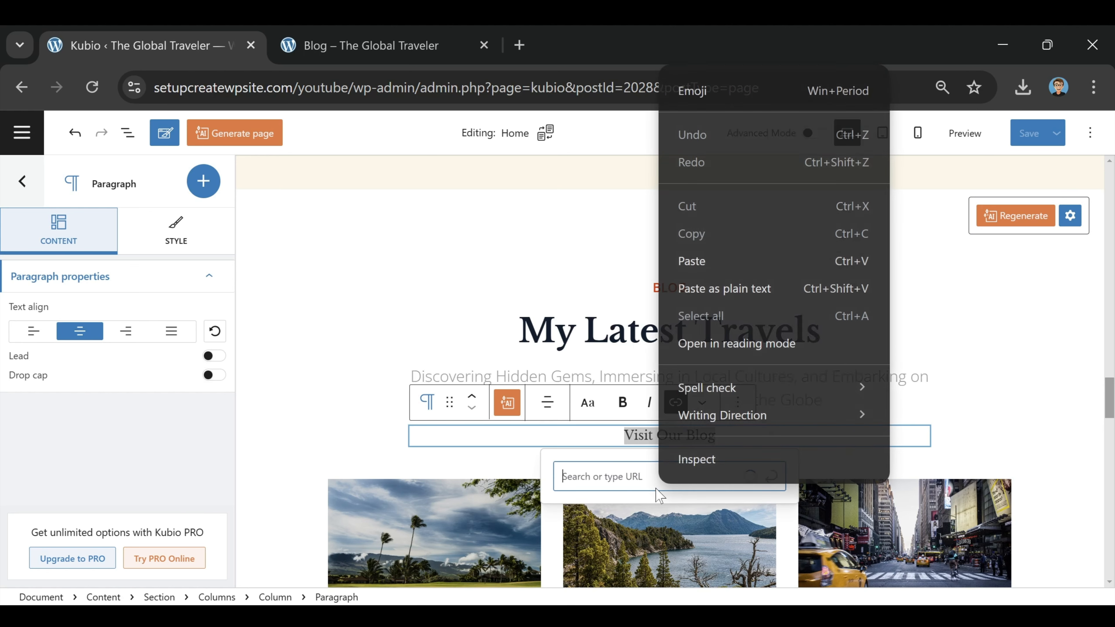
{"action": "left_click", "coordinate": [702, 264]}
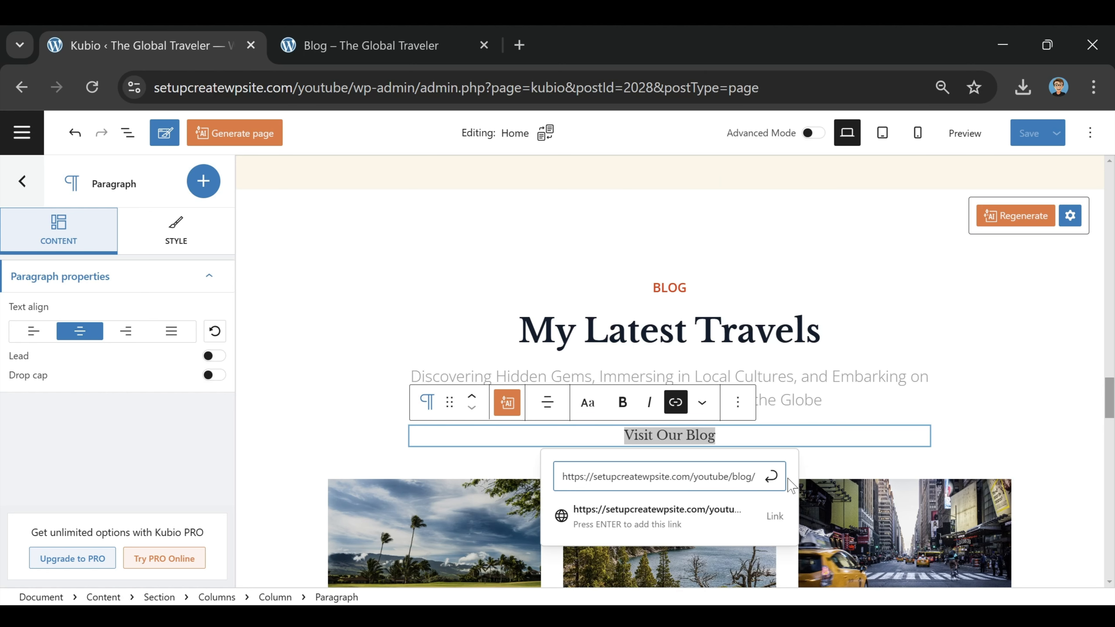
{"action": "left_click", "coordinate": [770, 478]}
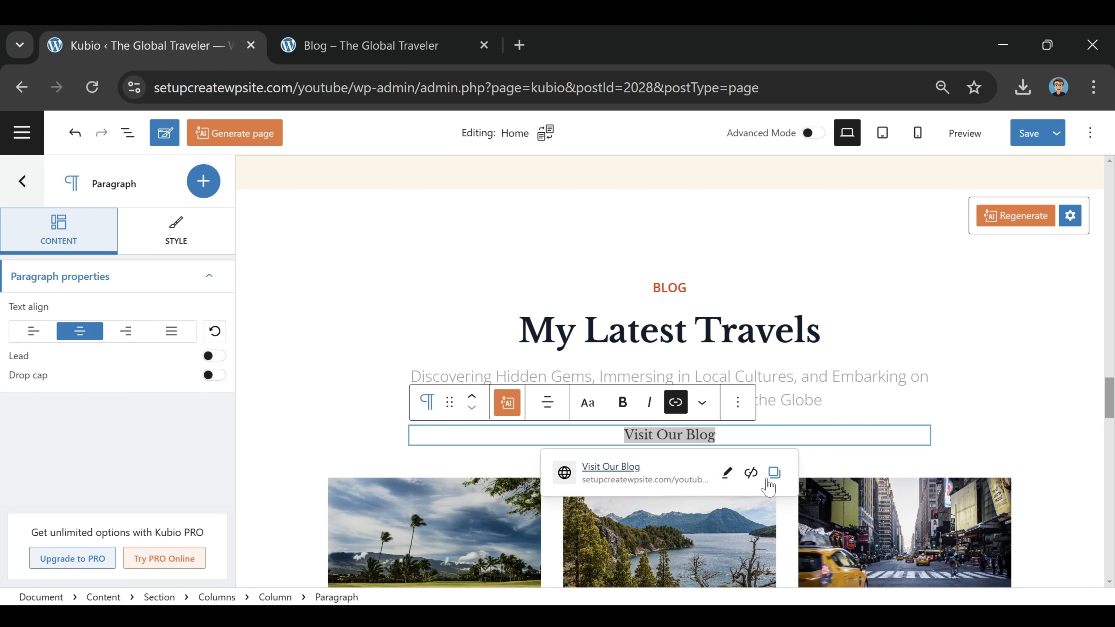
{"action": "left_click", "coordinate": [626, 405]}
Step: Colour the 'Visit Our Blog' text dark navy and save the Home page
{"action": "left_click", "coordinate": [726, 435]}
{"action": "key", "text": "ctrl+shift+Left"}
{"action": "key", "text": "ctrl+shift+Left"}
{"action": "key", "text": "ctrl+shift+Left"}
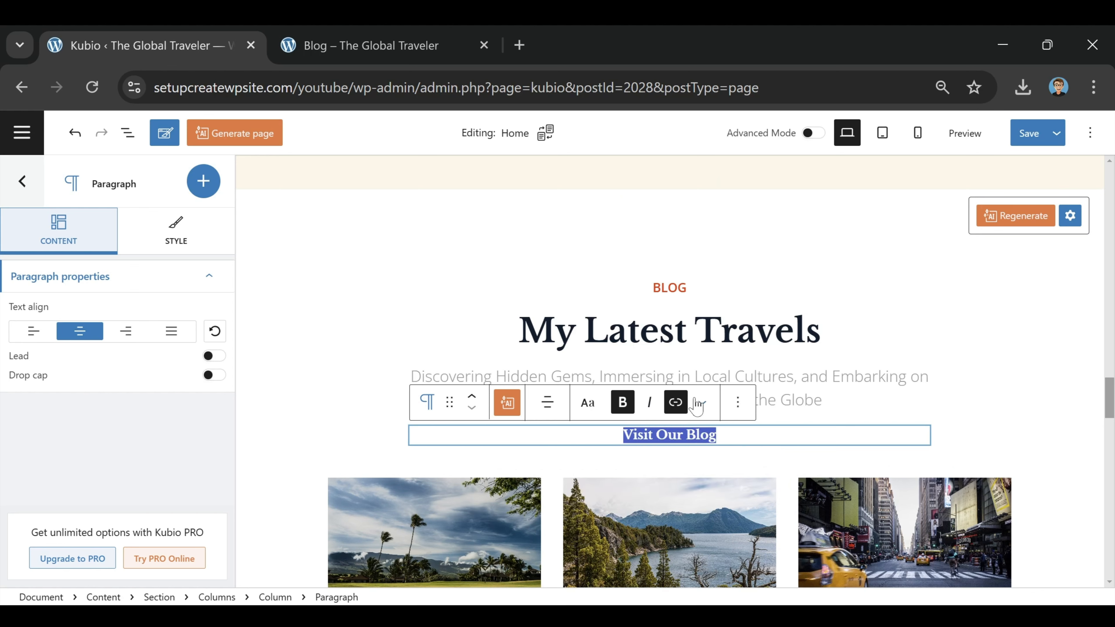
{"action": "left_click", "coordinate": [702, 403]}
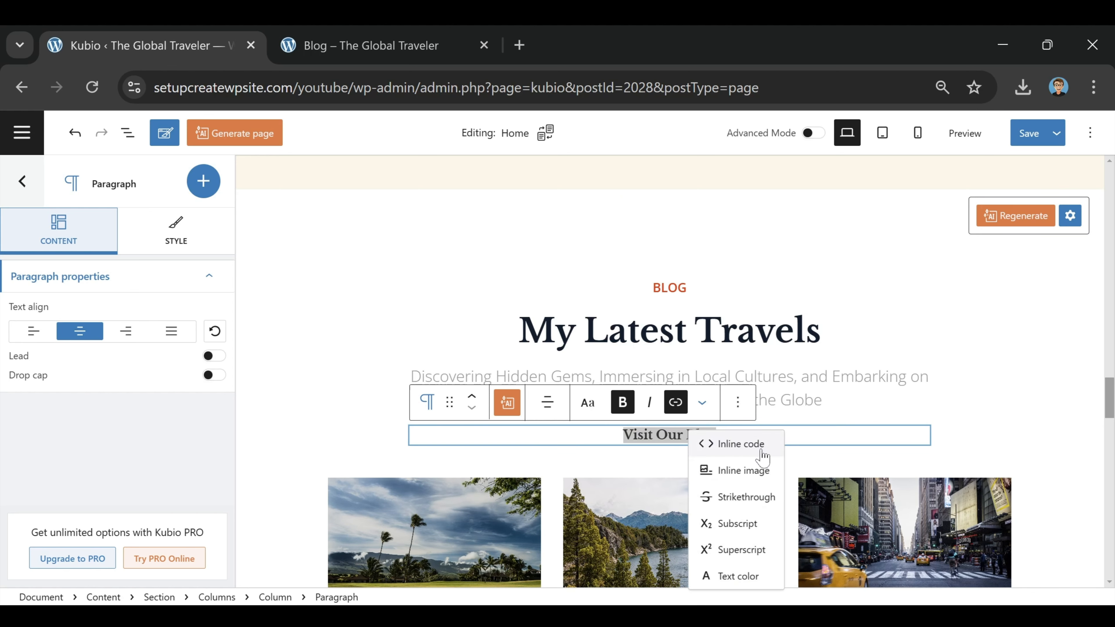
{"action": "left_click", "coordinate": [739, 577]}
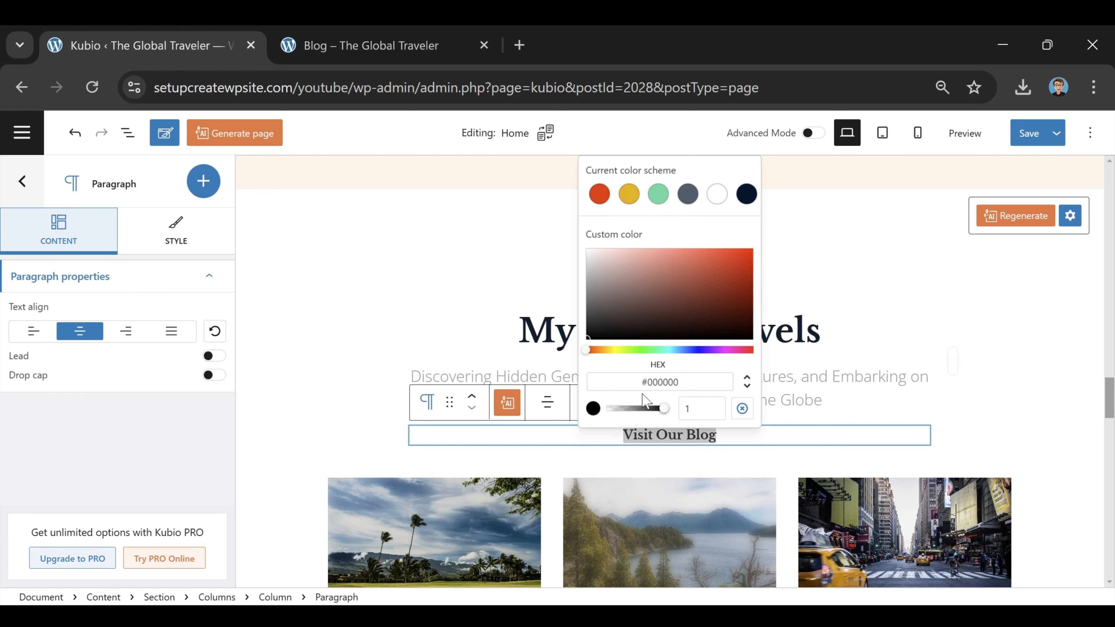
{"action": "left_click", "coordinate": [742, 193]}
{"action": "key", "text": "Escape"}
{"action": "key", "text": "Right"}
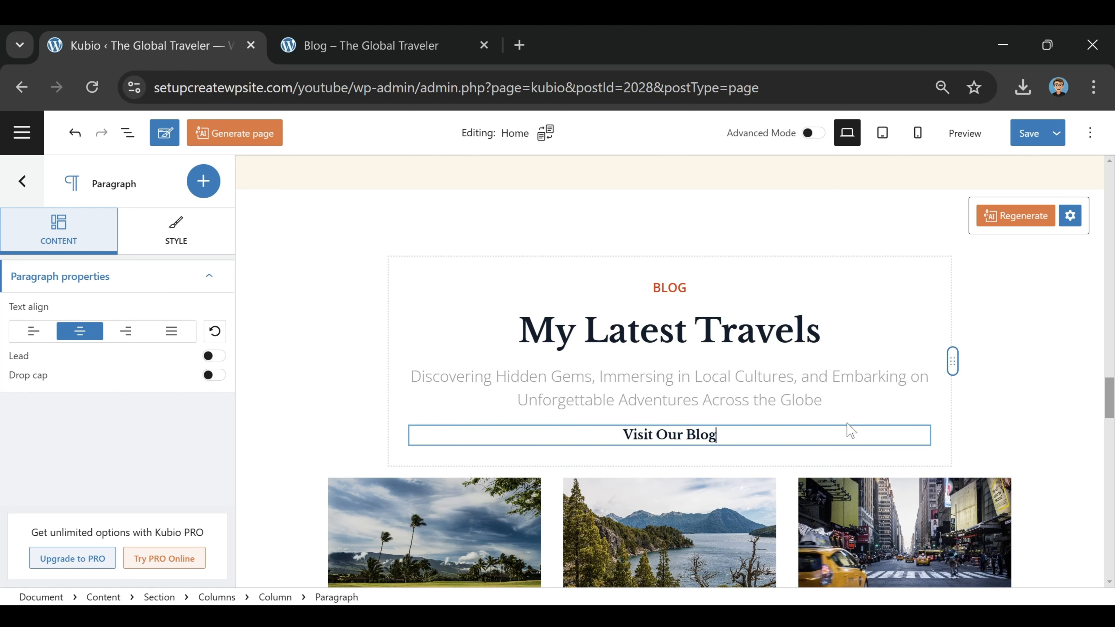
{"action": "left_click", "coordinate": [1029, 133]}
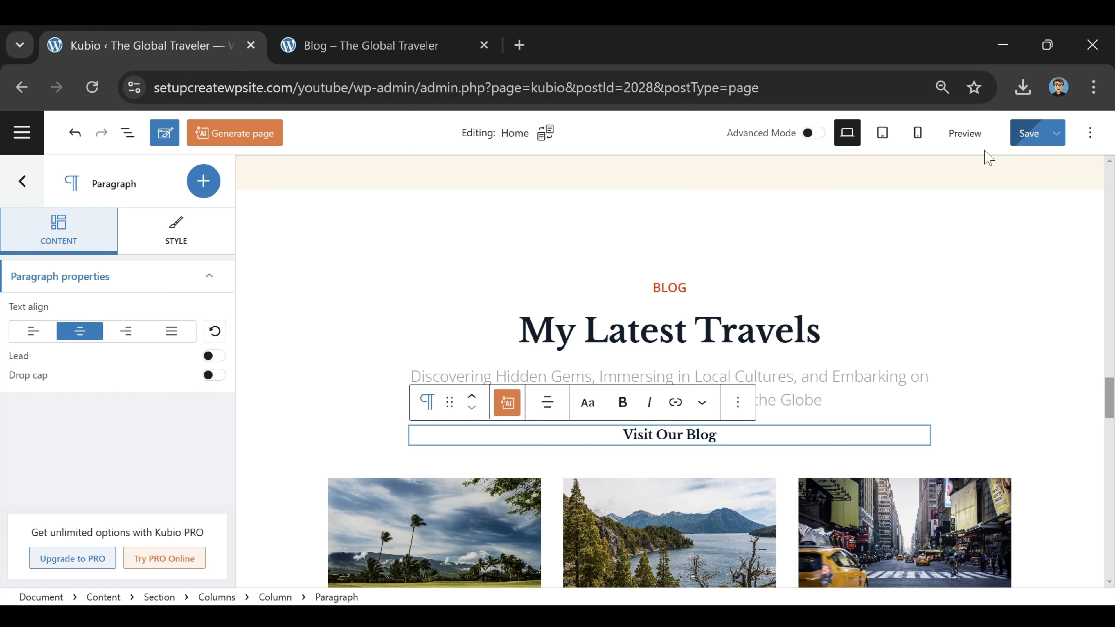
Step: Close the old Blog tab and launch a fresh live preview, scrolling to My Latest Travels
{"action": "left_click", "coordinate": [484, 45]}
{"action": "left_click", "coordinate": [965, 134]}
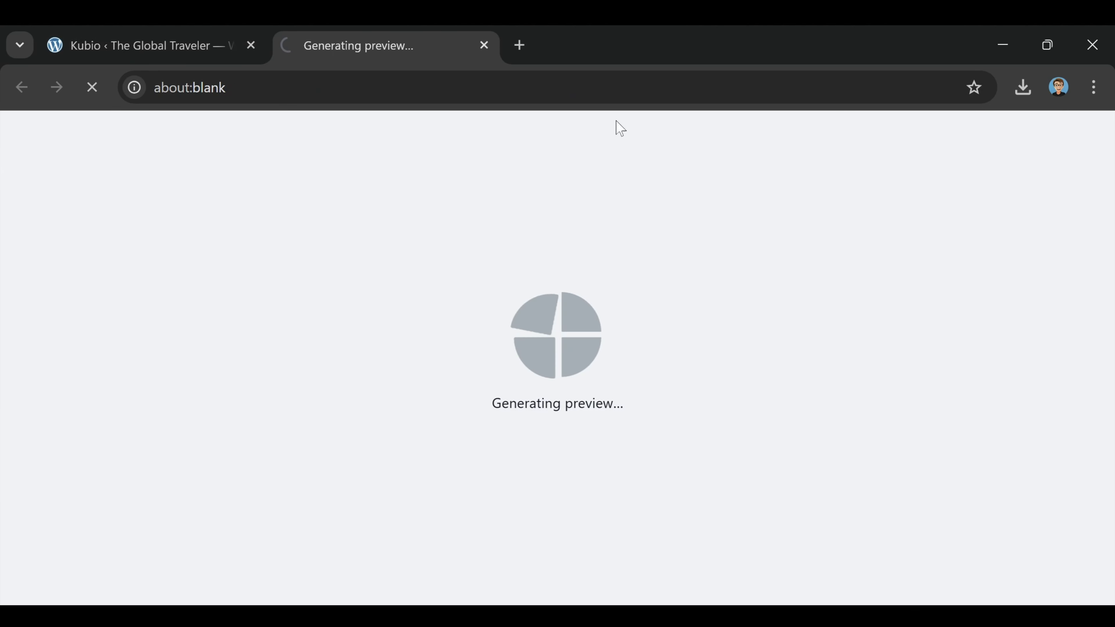
{"action": "scroll", "coordinate": [355, 237], "scroll_direction": "down", "scroll_amount": 20}
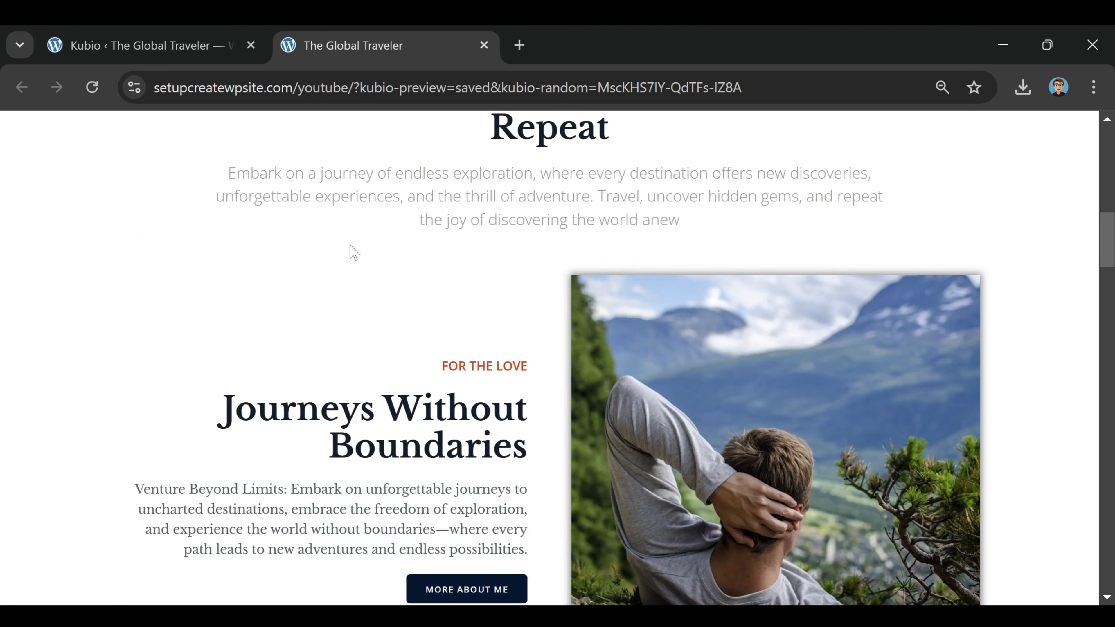
{"action": "scroll", "coordinate": [355, 253], "scroll_direction": "down", "scroll_amount": 15}
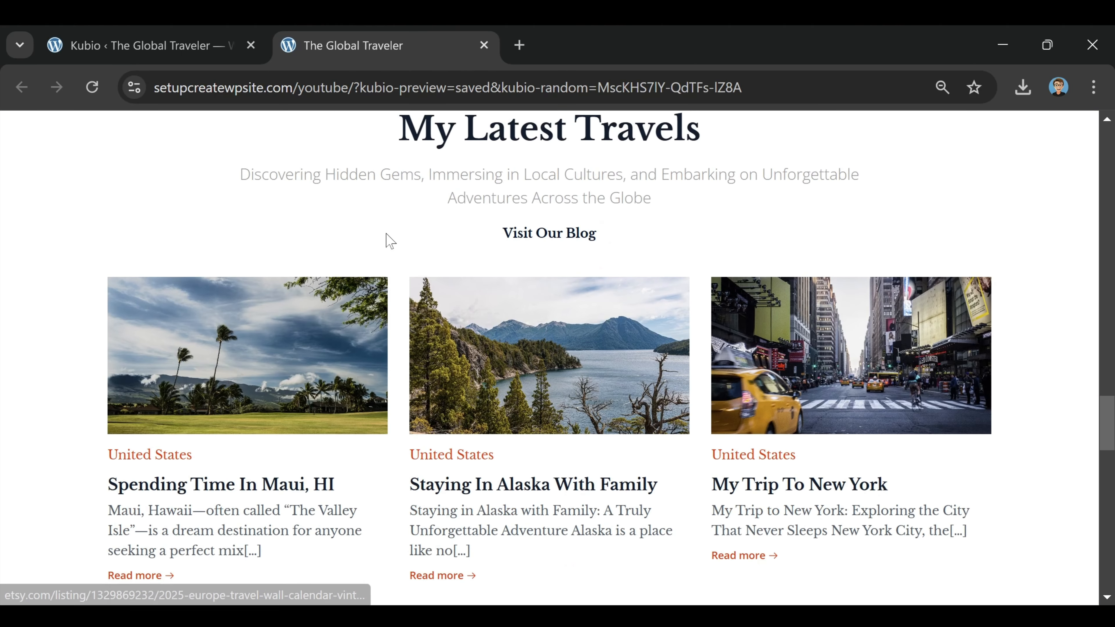
Step: Follow the Visit Our Blog link to the Blog page, then return to the home page
{"action": "left_click", "coordinate": [551, 239]}
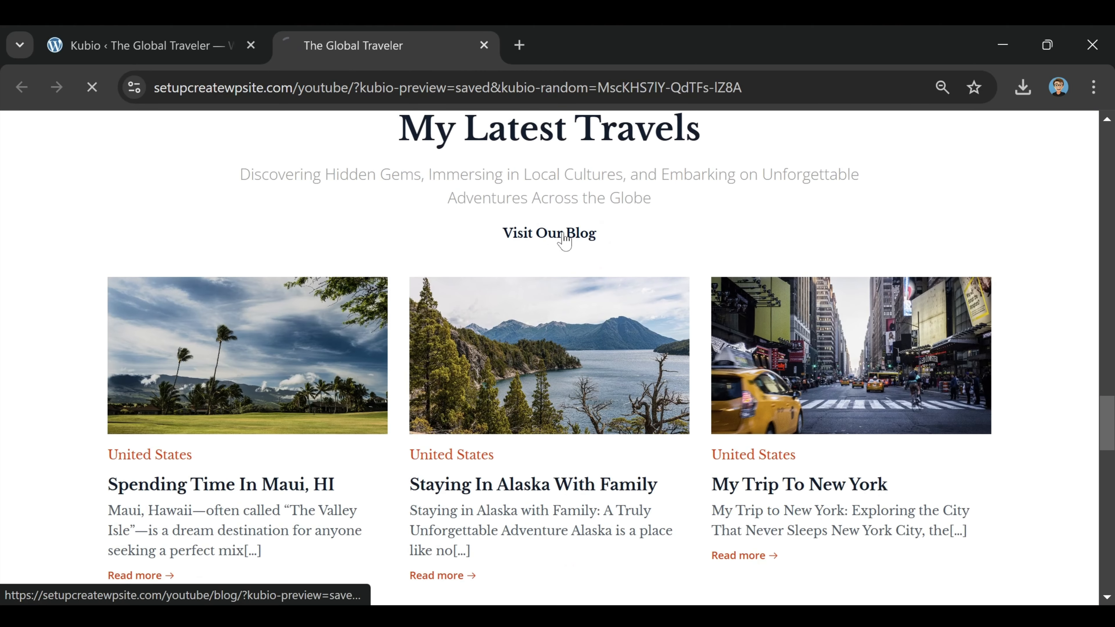
{"action": "scroll", "coordinate": [590, 249], "scroll_direction": "down", "scroll_amount": 10}
{"action": "scroll", "coordinate": [652, 328], "scroll_direction": "up", "scroll_amount": 10}
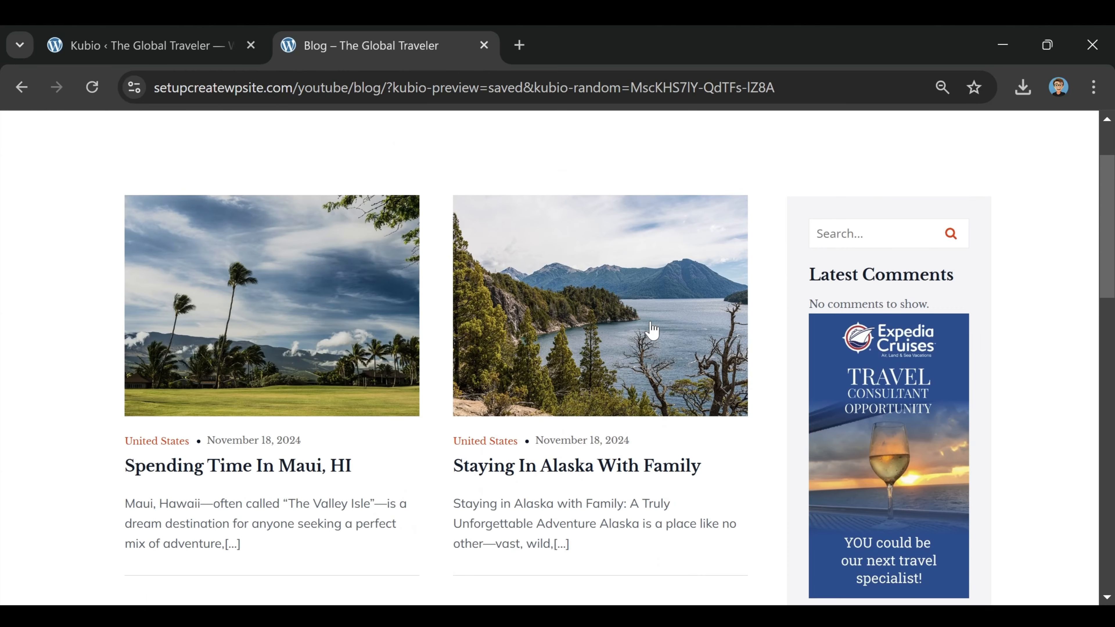
{"action": "left_click", "coordinate": [419, 187]}
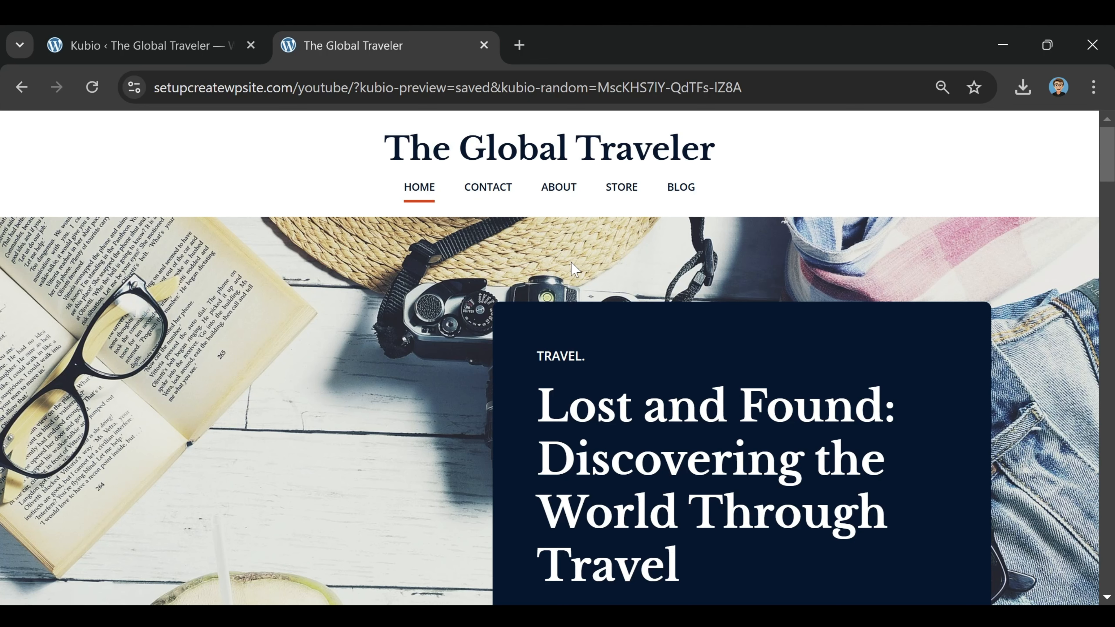
Step: Close the preview and load the Contact page from the site's Pages list
{"action": "left_click", "coordinate": [483, 46]}
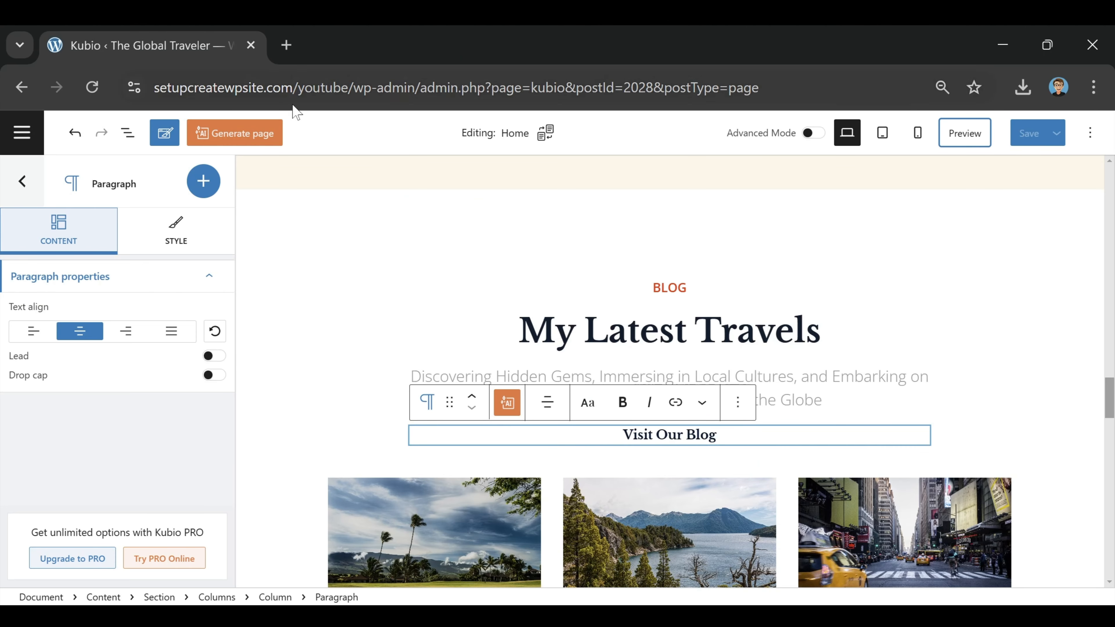
{"action": "left_click", "coordinate": [13, 181]}
{"action": "left_click", "coordinate": [22, 132]}
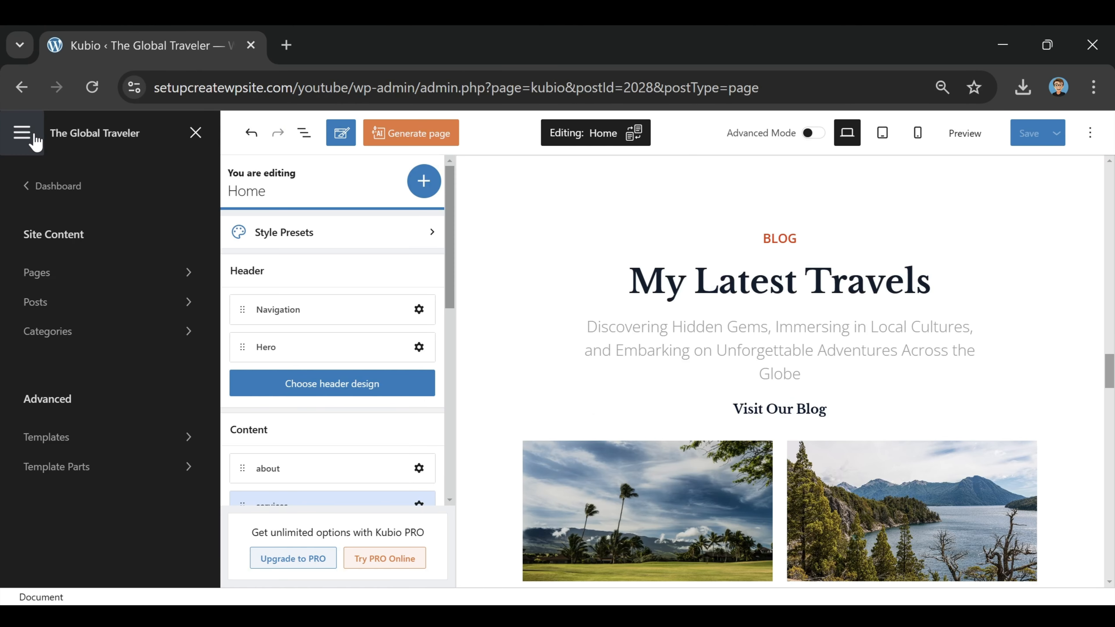
{"action": "left_click", "coordinate": [50, 271]}
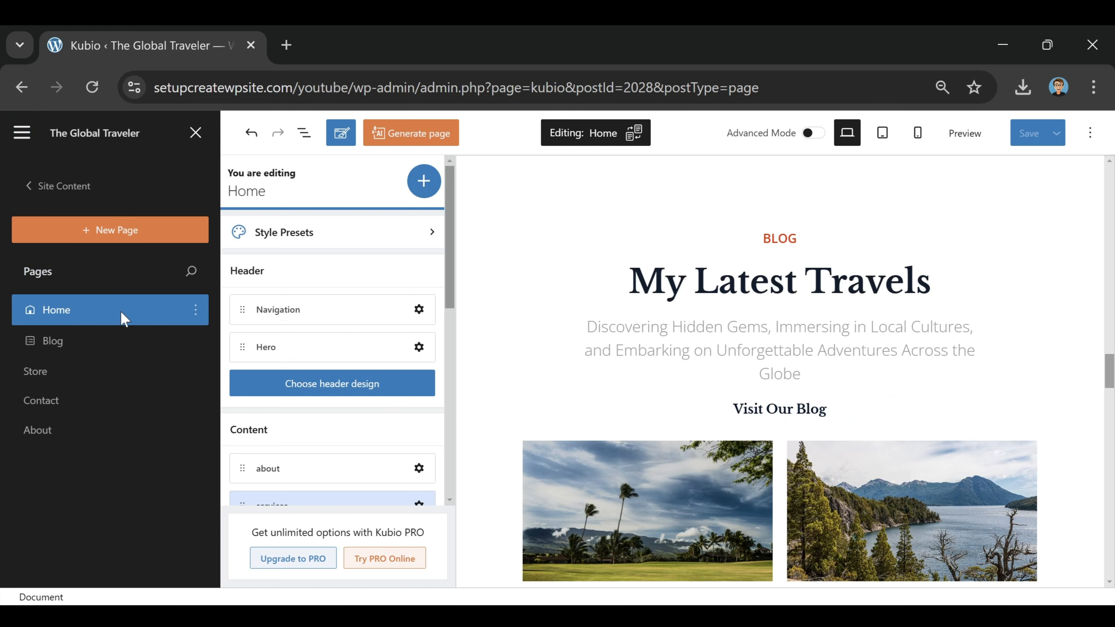
{"action": "left_click", "coordinate": [41, 400]}
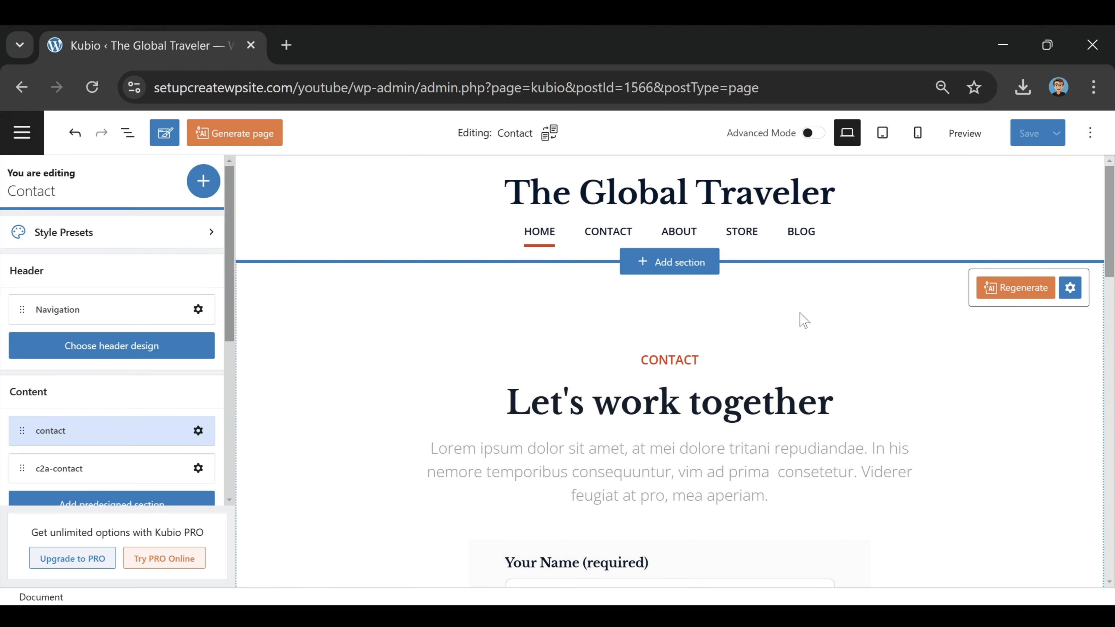
Step: Select the Let's work together contact section and look over the Contact page
{"action": "left_click", "coordinate": [785, 341]}
{"action": "scroll", "coordinate": [786, 341], "scroll_direction": "down", "scroll_amount": 10}
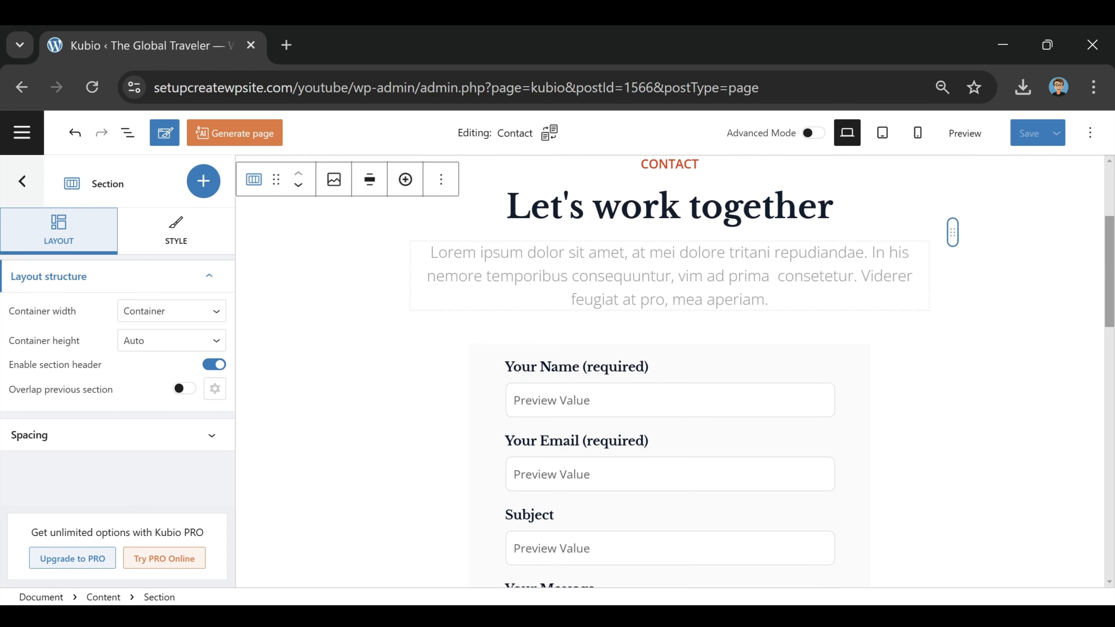
{"action": "scroll", "coordinate": [614, 401], "scroll_direction": "down", "scroll_amount": 5}
{"action": "scroll", "coordinate": [615, 401], "scroll_direction": "up", "scroll_amount": 15}
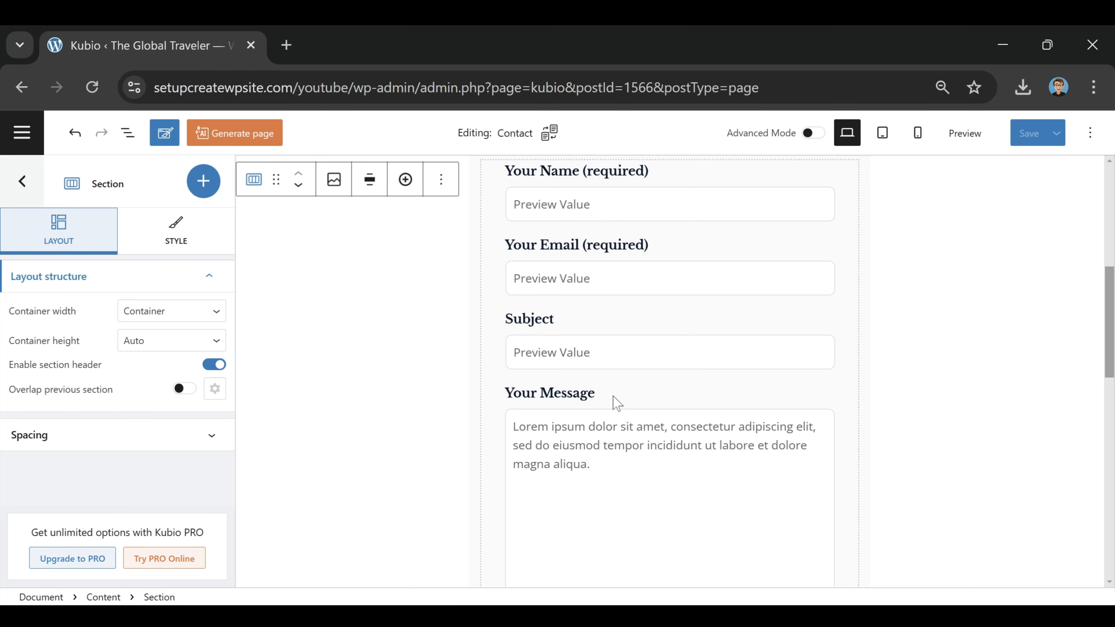
{"action": "scroll", "coordinate": [615, 401], "scroll_direction": "down", "scroll_amount": 15}
{"action": "scroll", "coordinate": [612, 405], "scroll_direction": "down", "scroll_amount": 3}
{"action": "scroll", "coordinate": [613, 405], "scroll_direction": "up", "scroll_amount": 15}
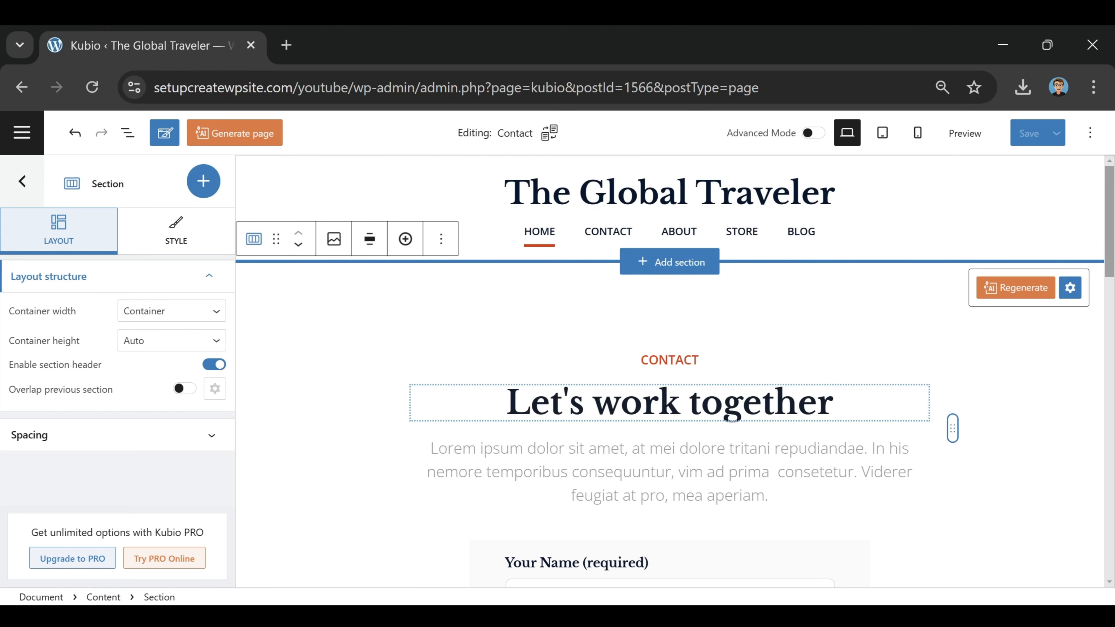
Step: Delete the Let's work together and Follow Me sections from the Contact page
{"action": "left_click", "coordinate": [442, 239]}
{"action": "scroll", "coordinate": [474, 551], "scroll_direction": "down", "scroll_amount": 1}
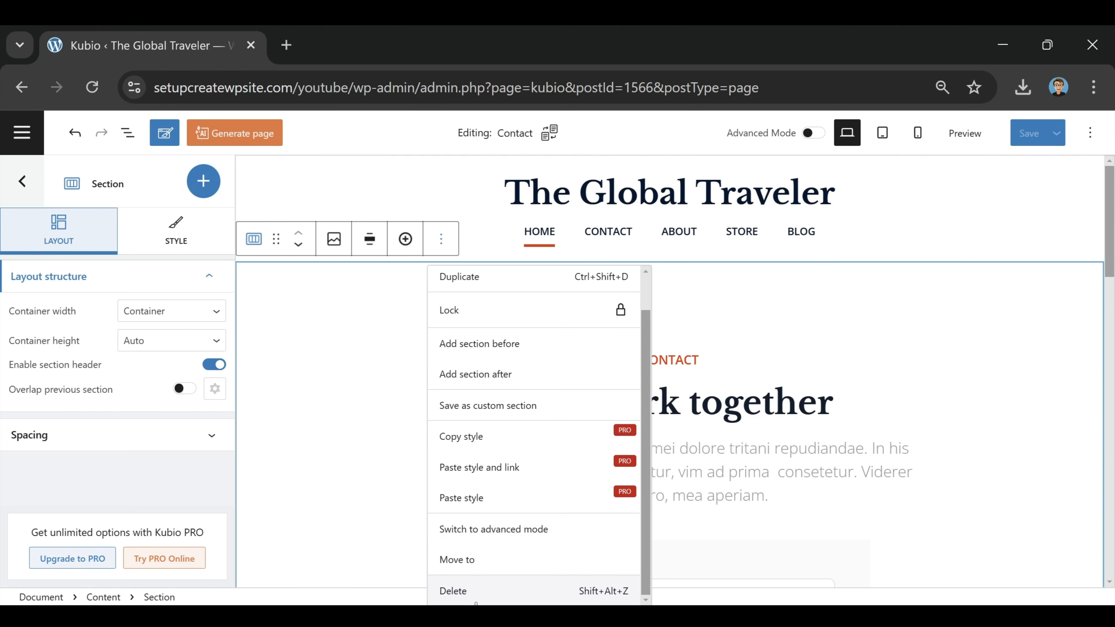
{"action": "left_click", "coordinate": [479, 591]}
{"action": "left_click", "coordinate": [316, 341]}
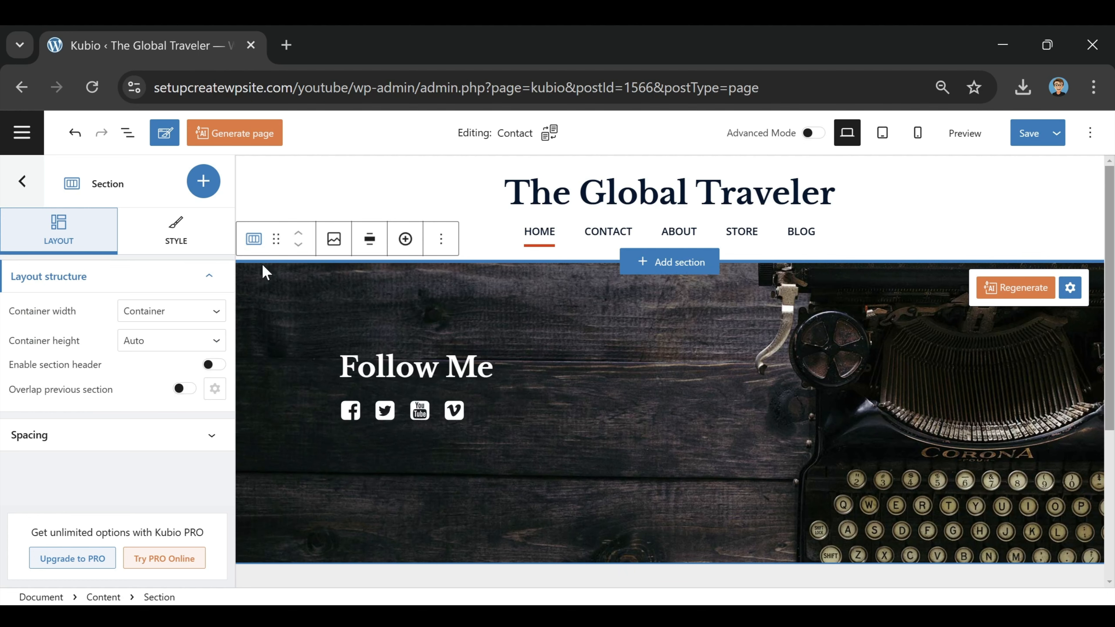
{"action": "left_click", "coordinate": [441, 239]}
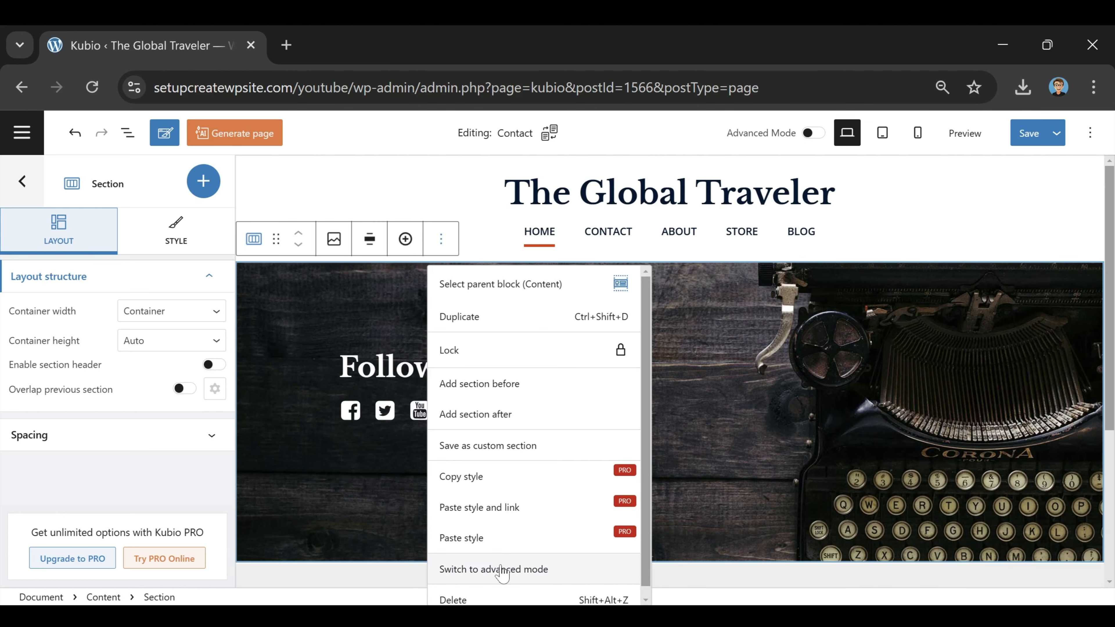
{"action": "left_click", "coordinate": [480, 600]}
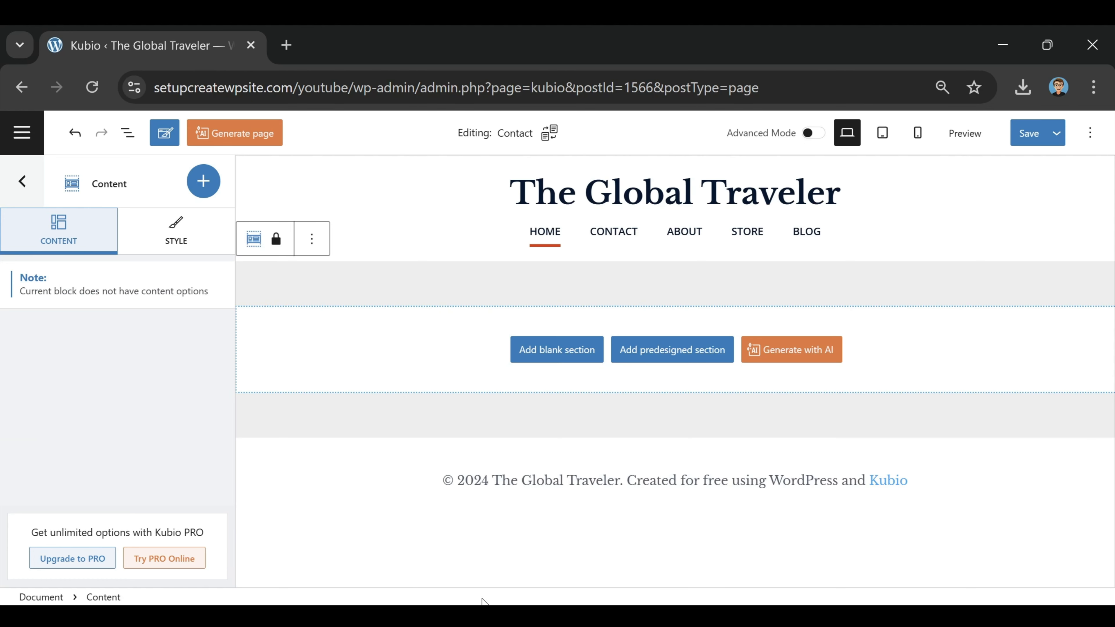
Step: Insert the flat-free-about-1 image-and-text section from the predesigned Sections library
{"action": "left_click", "coordinate": [670, 351]}
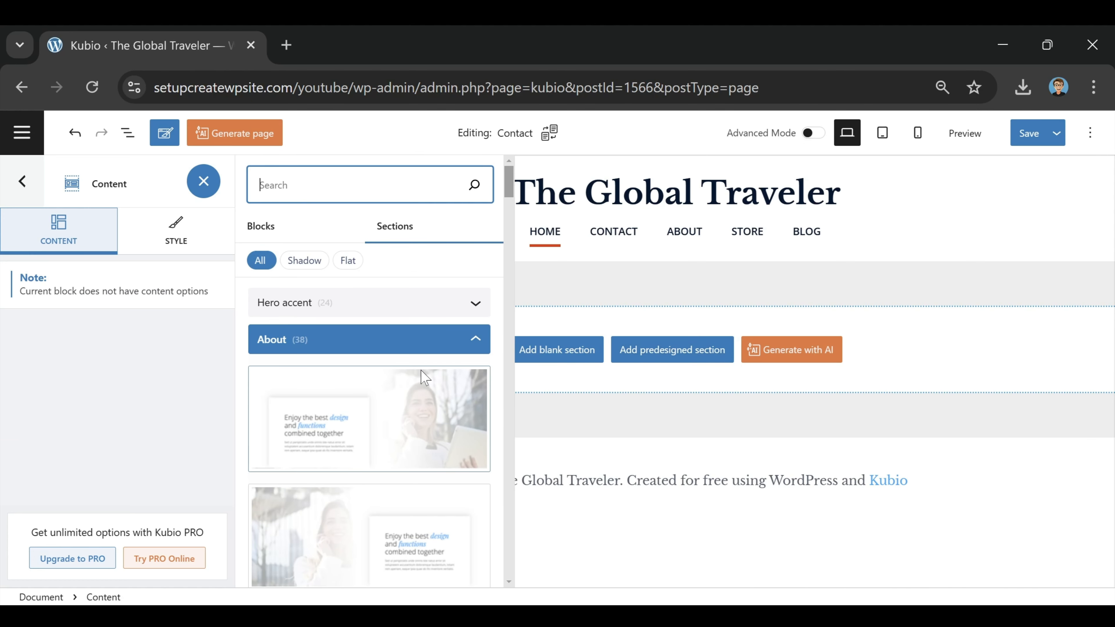
{"action": "scroll", "coordinate": [395, 405], "scroll_direction": "down", "scroll_amount": 10}
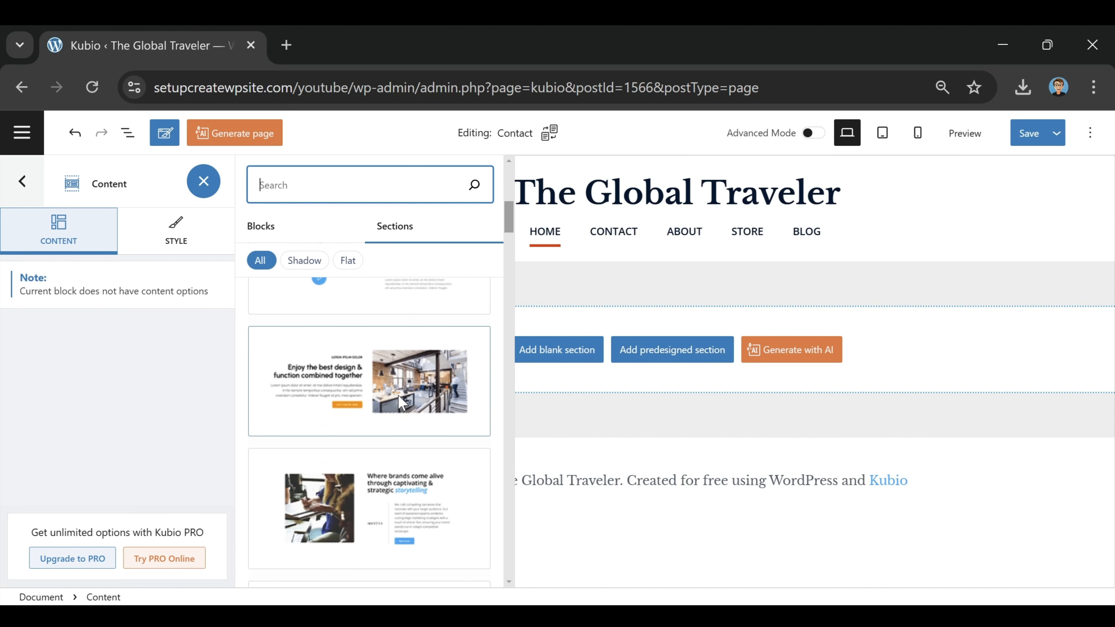
{"action": "left_click", "coordinate": [403, 382]}
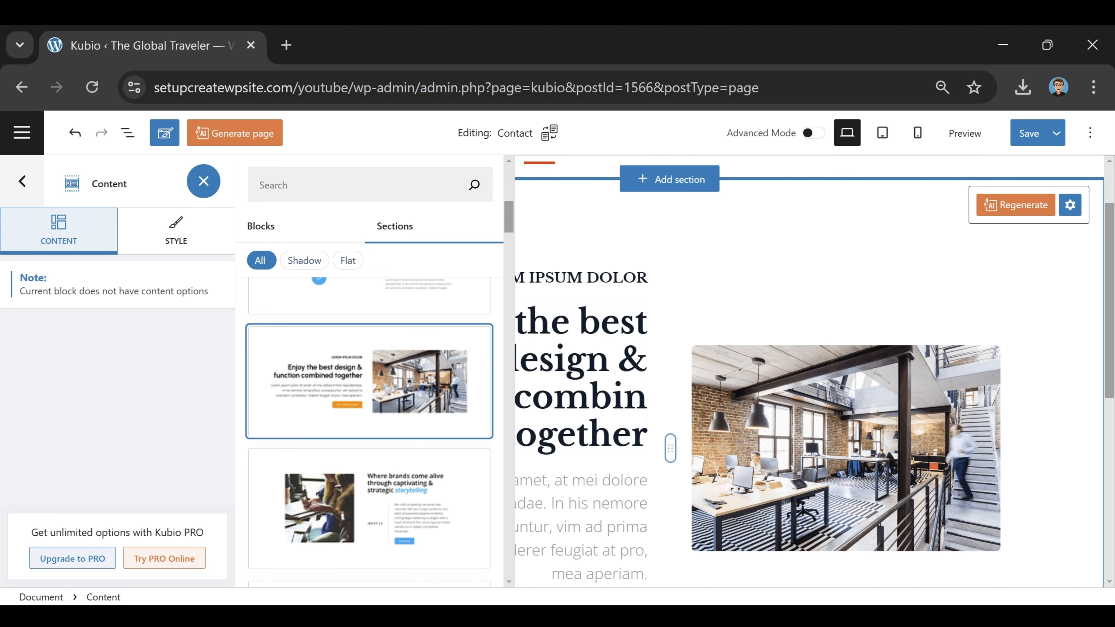
{"action": "left_click", "coordinate": [609, 361]}
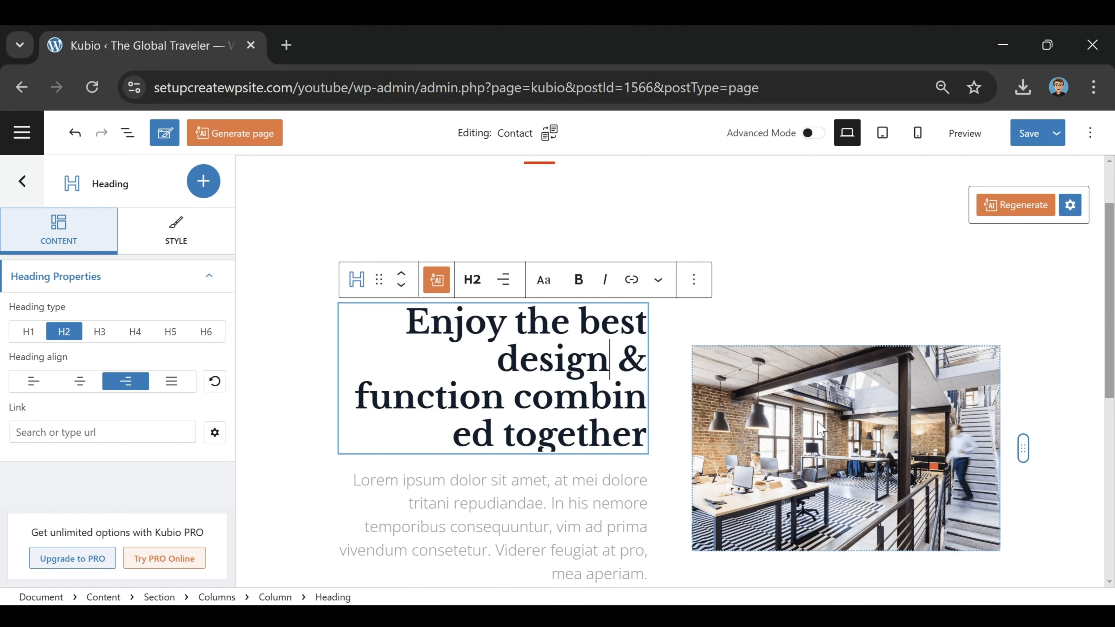
Step: Undo the inserted section and delete the GET STARTED NOW button
{"action": "key", "text": "ctrl+z"}
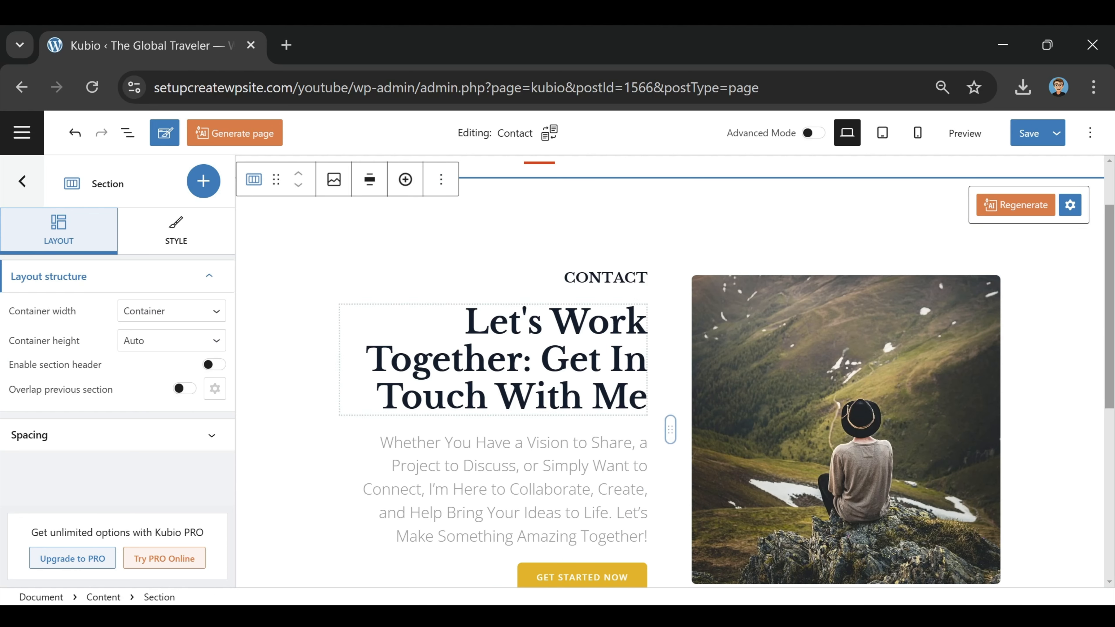
{"action": "scroll", "coordinate": [632, 473], "scroll_direction": "down", "scroll_amount": 2}
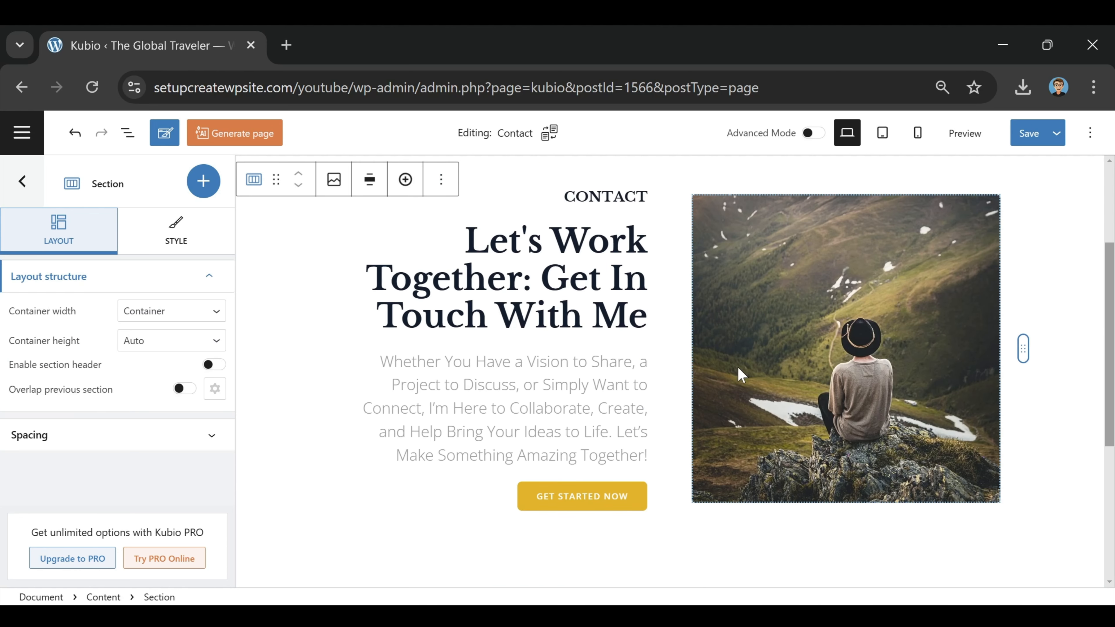
{"action": "left_click", "coordinate": [636, 476]}
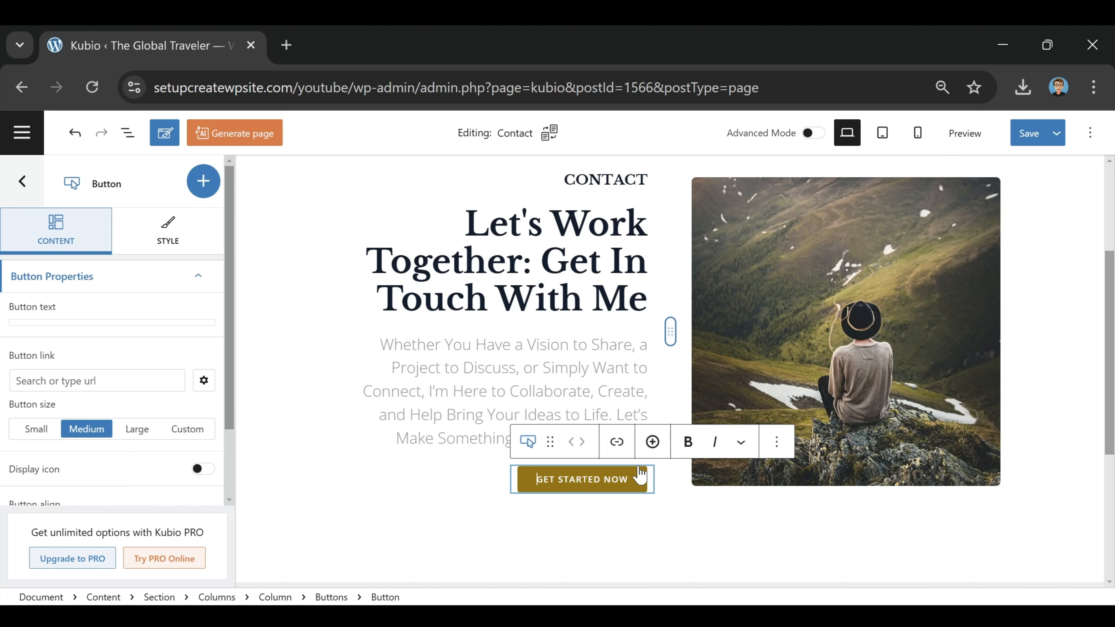
{"action": "left_click", "coordinate": [776, 442]}
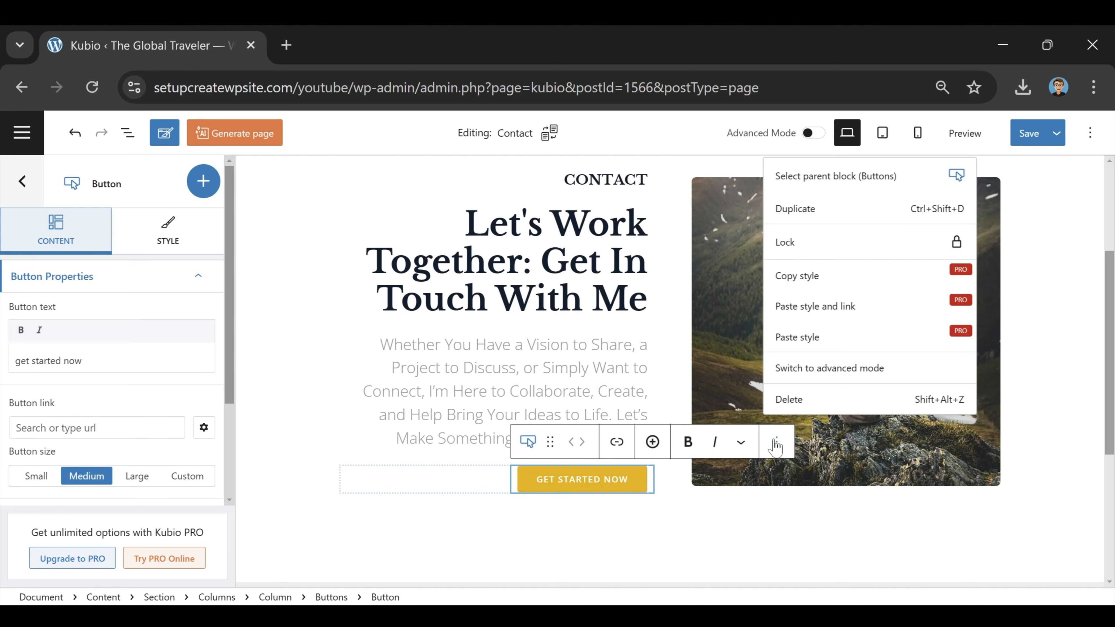
{"action": "left_click", "coordinate": [788, 399]}
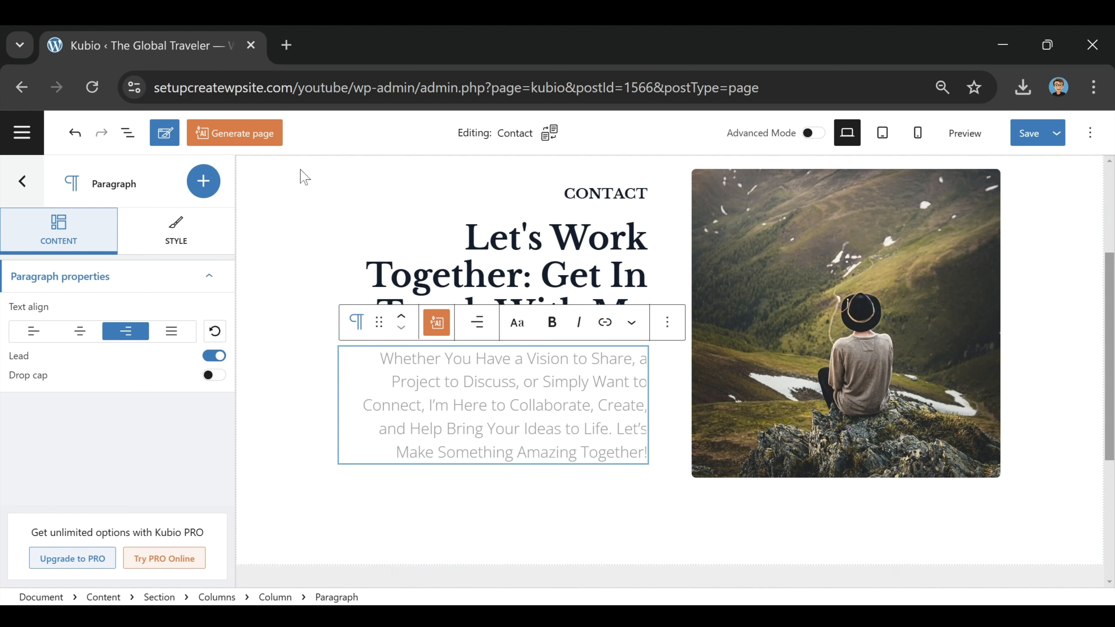
Step: Add a Social Icons block, found by searching 'soci', below the contact paragraph
{"action": "left_click", "coordinate": [203, 182]}
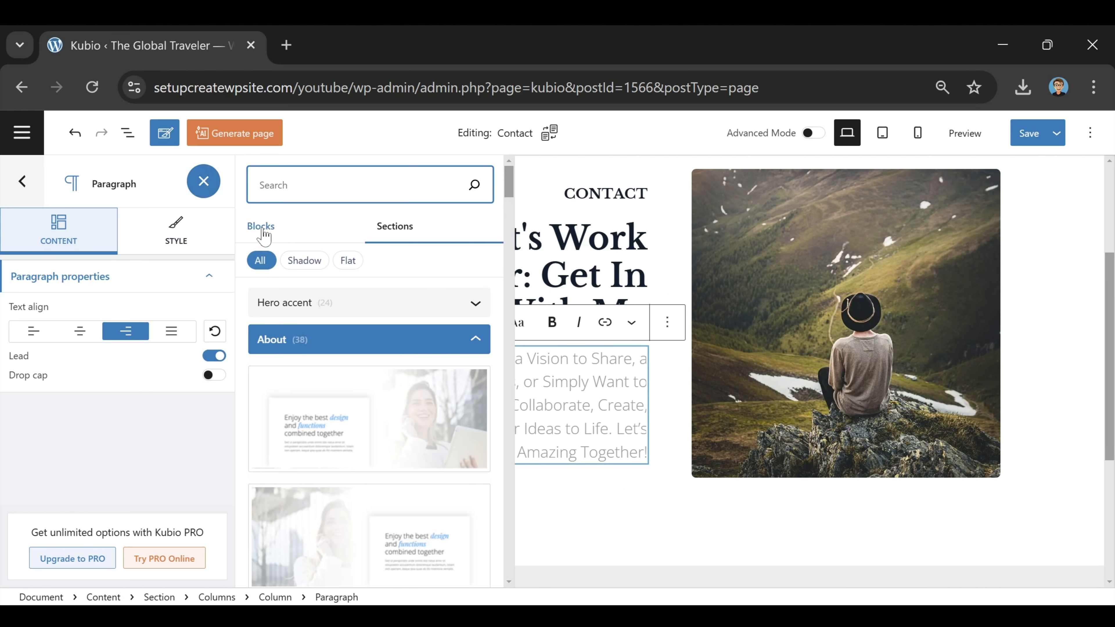
{"action": "left_click", "coordinate": [263, 229]}
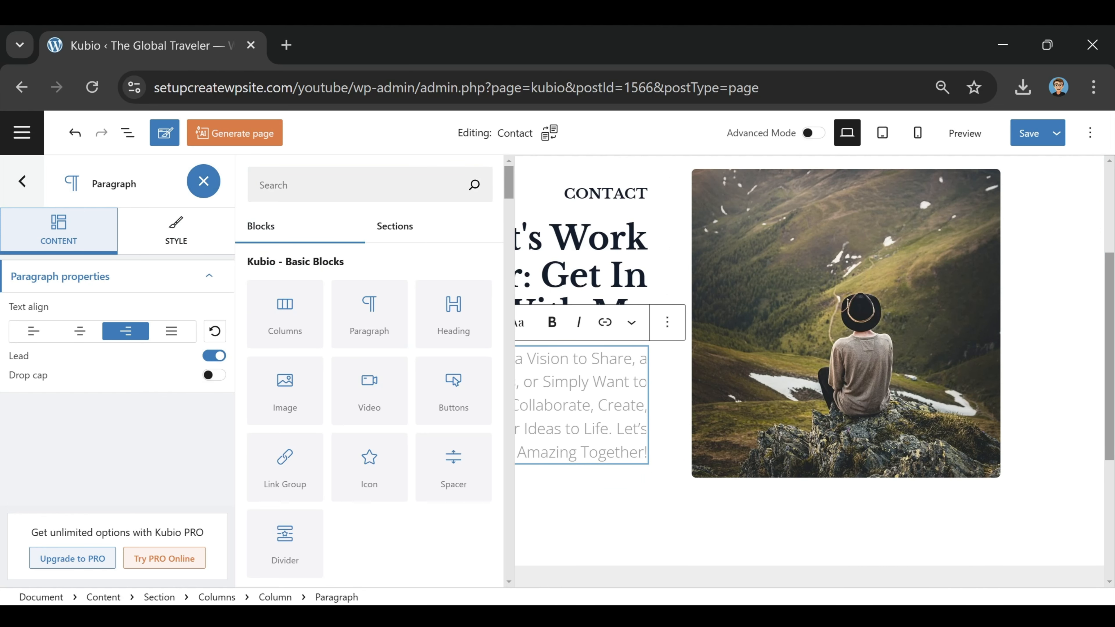
{"action": "left_click", "coordinate": [351, 185]}
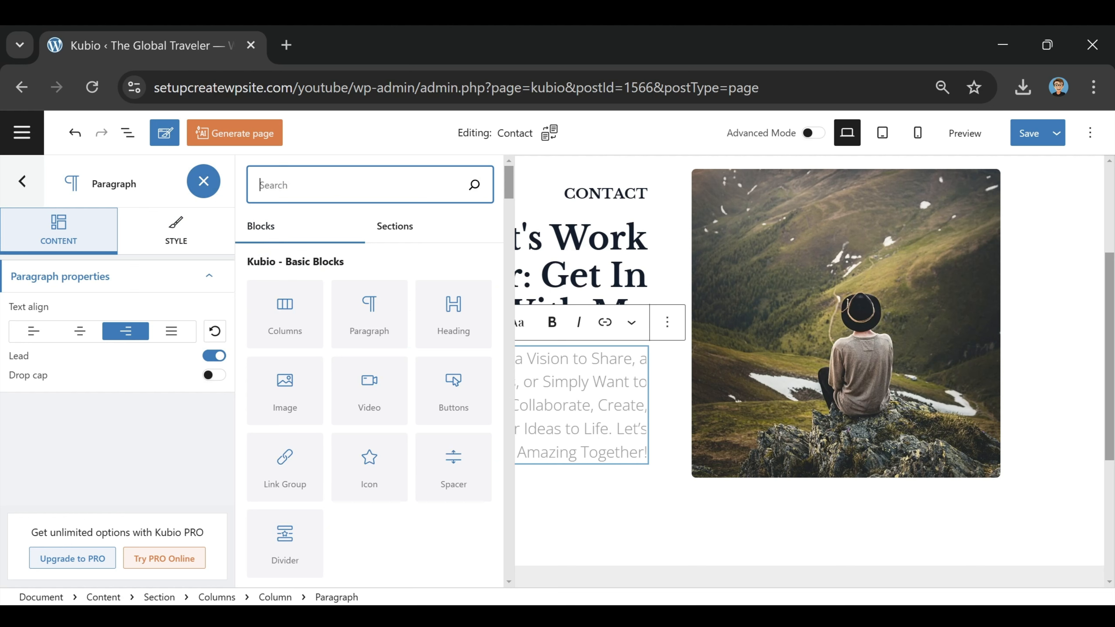
{"action": "type", "text": "socia"}
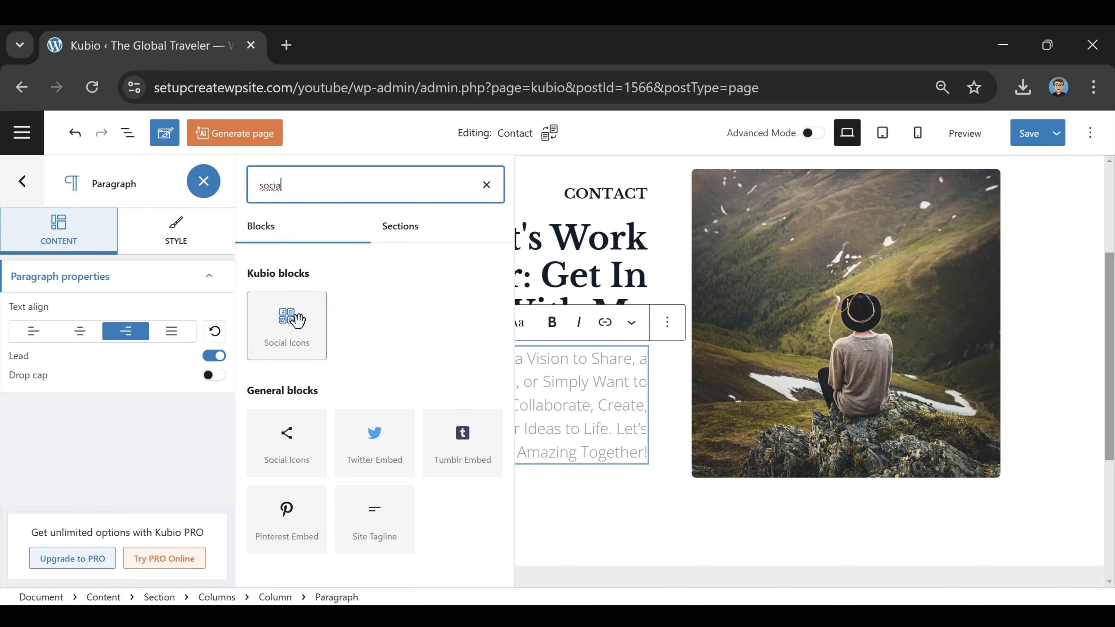
{"action": "left_click_drag", "start_coordinate": [266, 347], "coordinate": [488, 467]}
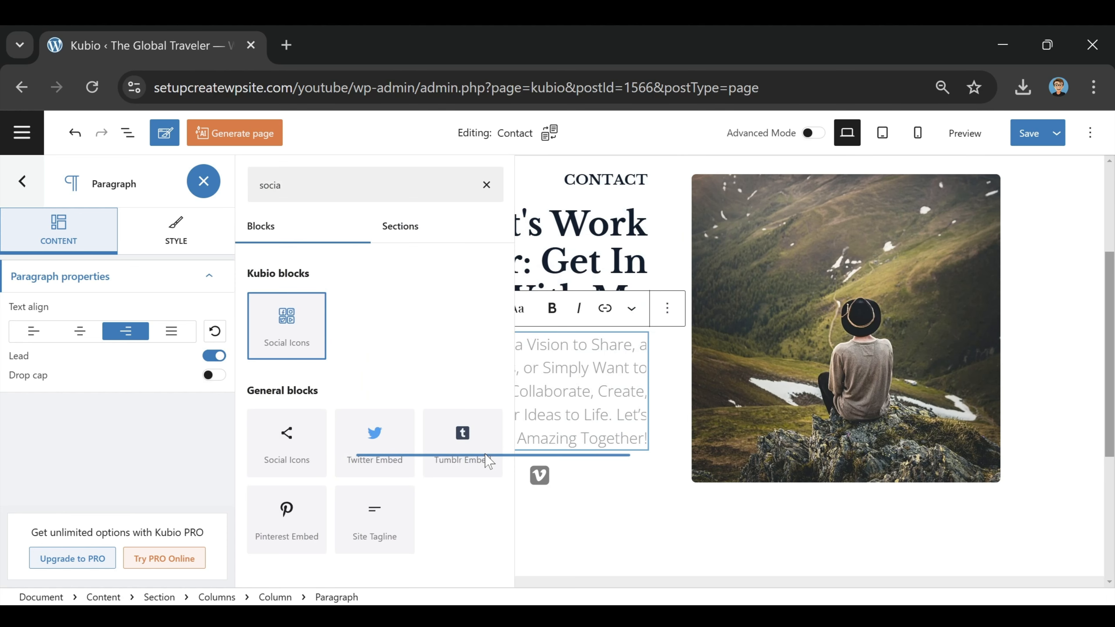
{"action": "left_click", "coordinate": [608, 528]}
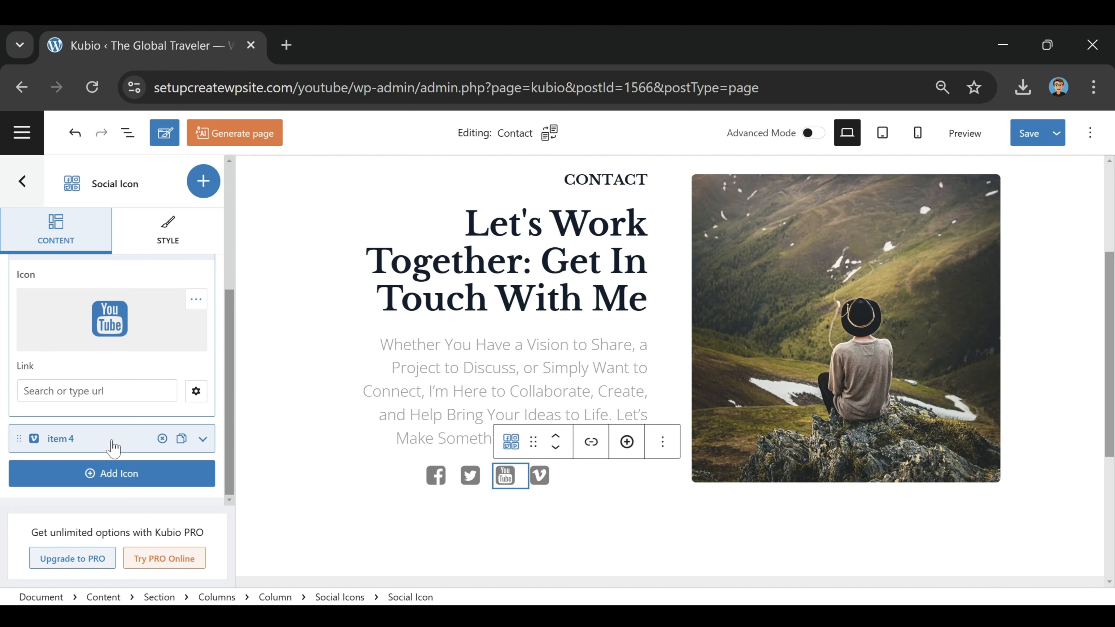
Step: Replace the fourth social icon, Vimeo, with Instagram and bring up its style settings
{"action": "left_click", "coordinate": [127, 440]}
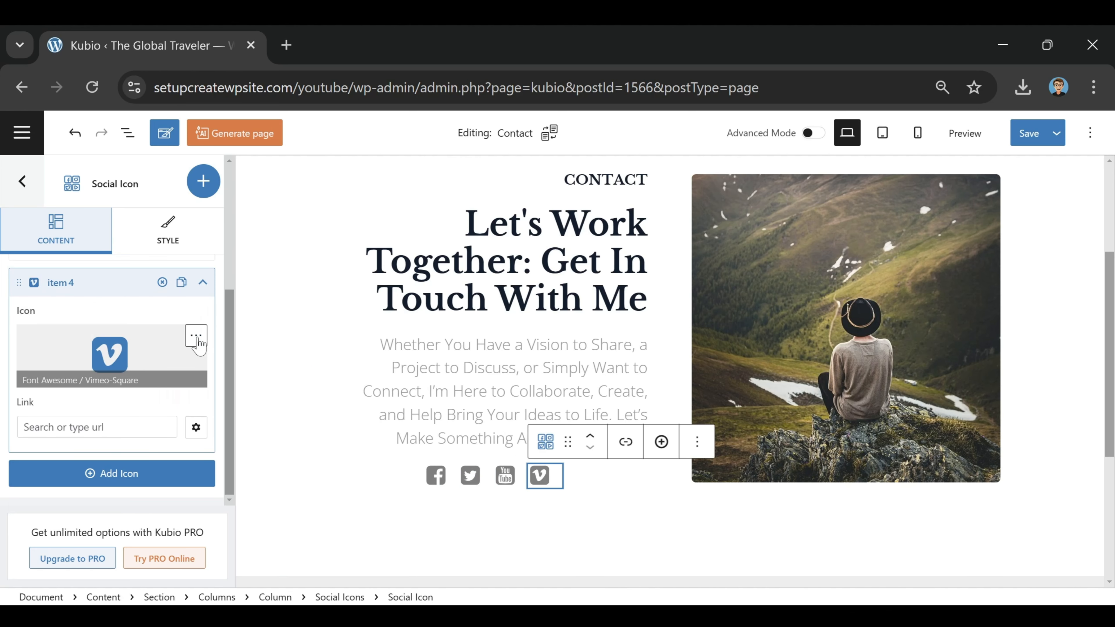
{"action": "left_click", "coordinate": [197, 336]}
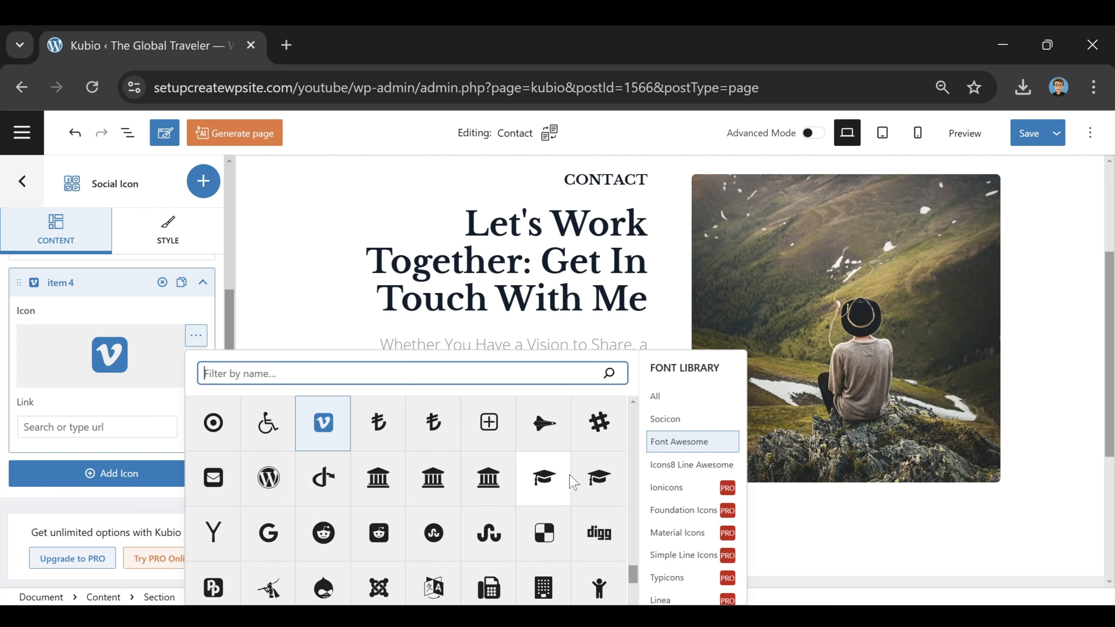
{"action": "scroll", "coordinate": [568, 474], "scroll_direction": "down", "scroll_amount": 2}
{"action": "scroll", "coordinate": [568, 483], "scroll_direction": "down", "scroll_amount": 3}
{"action": "scroll", "coordinate": [379, 535], "scroll_direction": "up", "scroll_amount": 10}
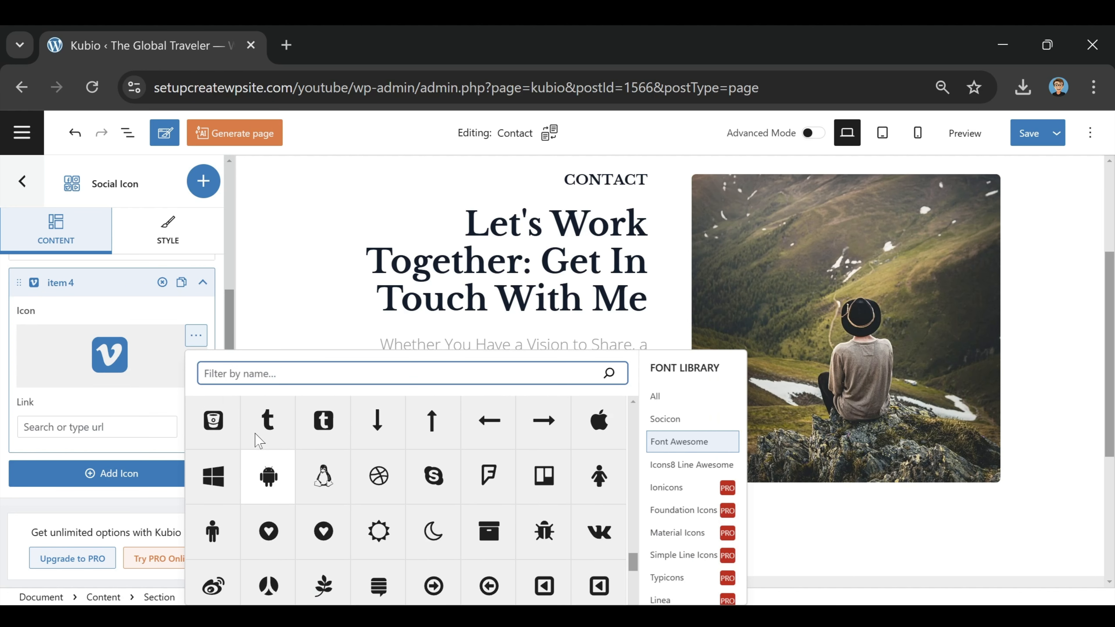
{"action": "scroll", "coordinate": [278, 465], "scroll_direction": "up", "scroll_amount": 3}
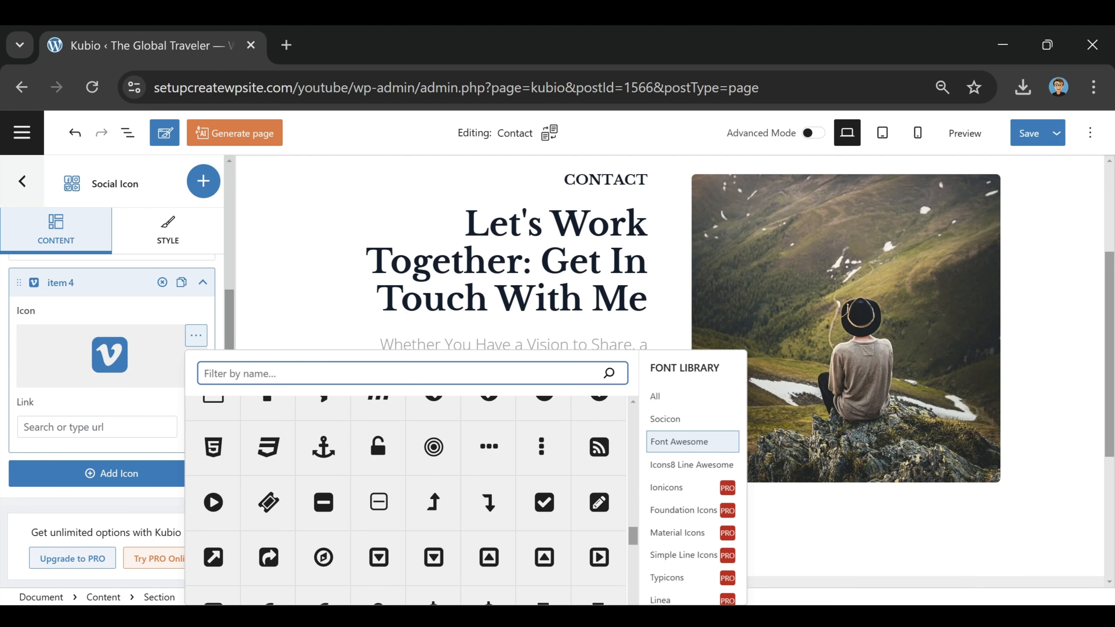
{"action": "scroll", "coordinate": [406, 500], "scroll_direction": "down", "scroll_amount": 2}
{"action": "type", "text": "insta"}
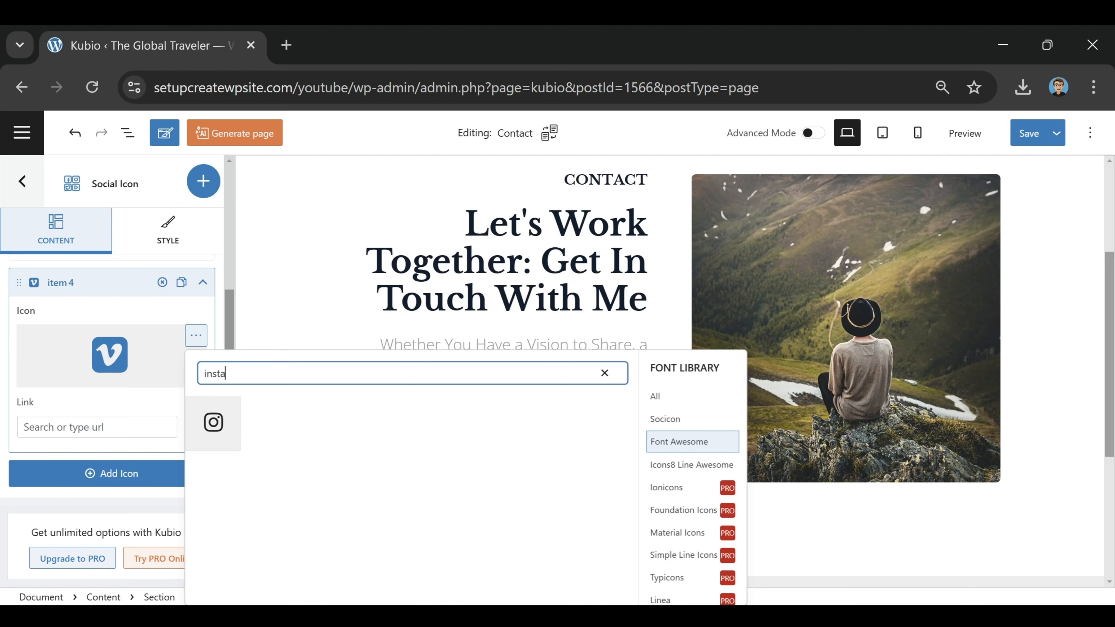
{"action": "left_click", "coordinate": [212, 421]}
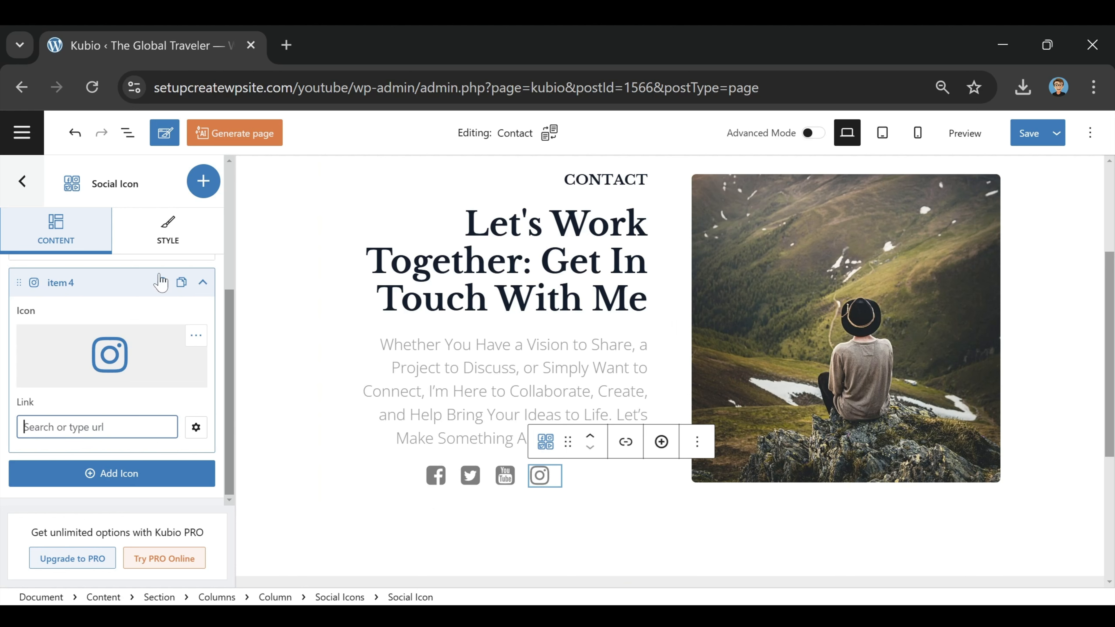
{"action": "left_click", "coordinate": [159, 234]}
{"action": "scroll", "coordinate": [136, 402], "scroll_direction": "up", "scroll_amount": 5}
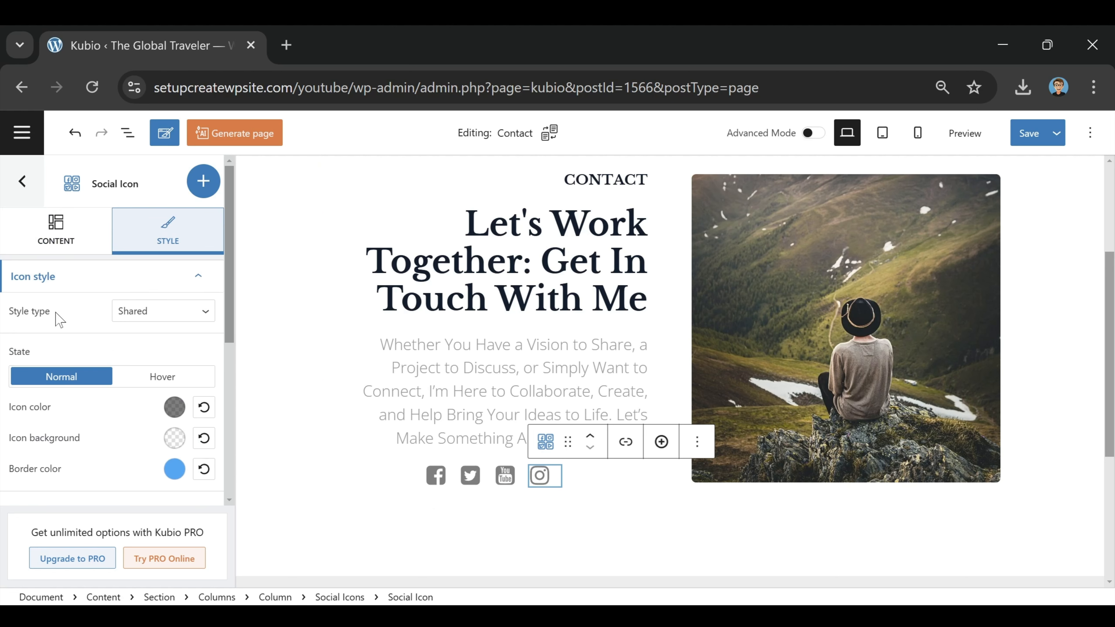
Step: Set the social icons' style type to Official brand colours, after briefly trying Individual
{"action": "left_click", "coordinate": [166, 317]}
{"action": "left_click", "coordinate": [159, 345]}
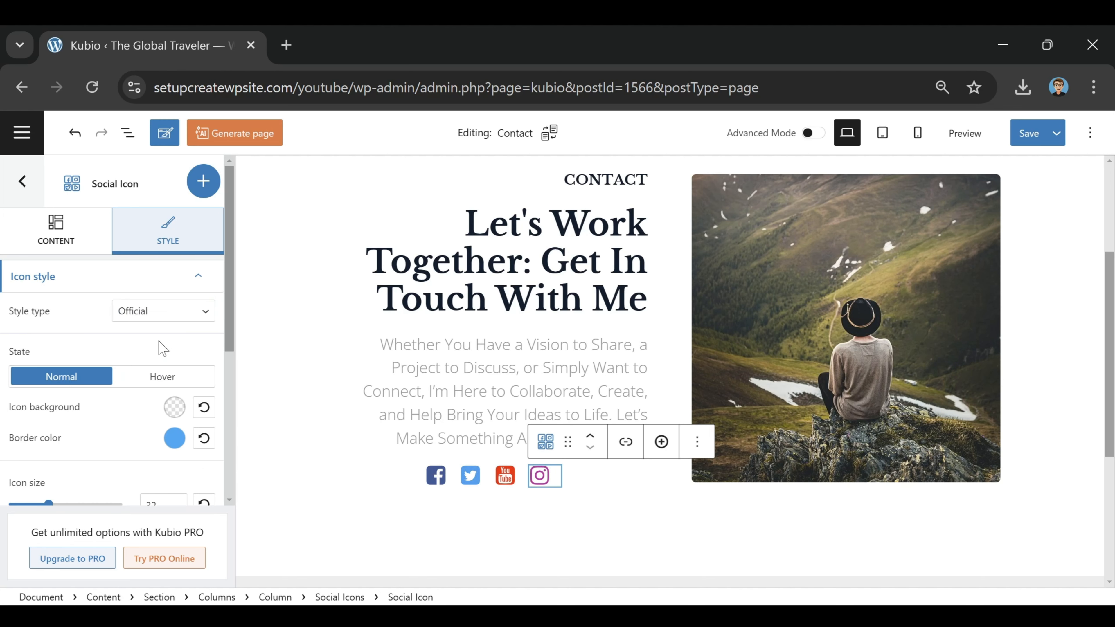
{"action": "left_click", "coordinate": [176, 313]}
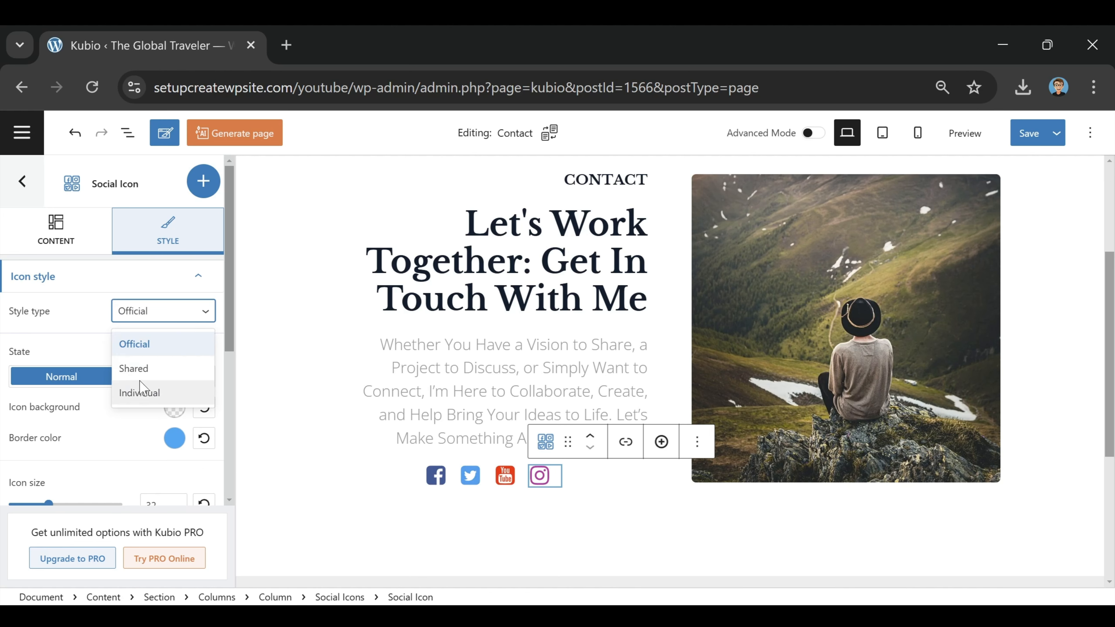
{"action": "left_click", "coordinate": [172, 390]}
{"action": "left_click", "coordinate": [149, 312]}
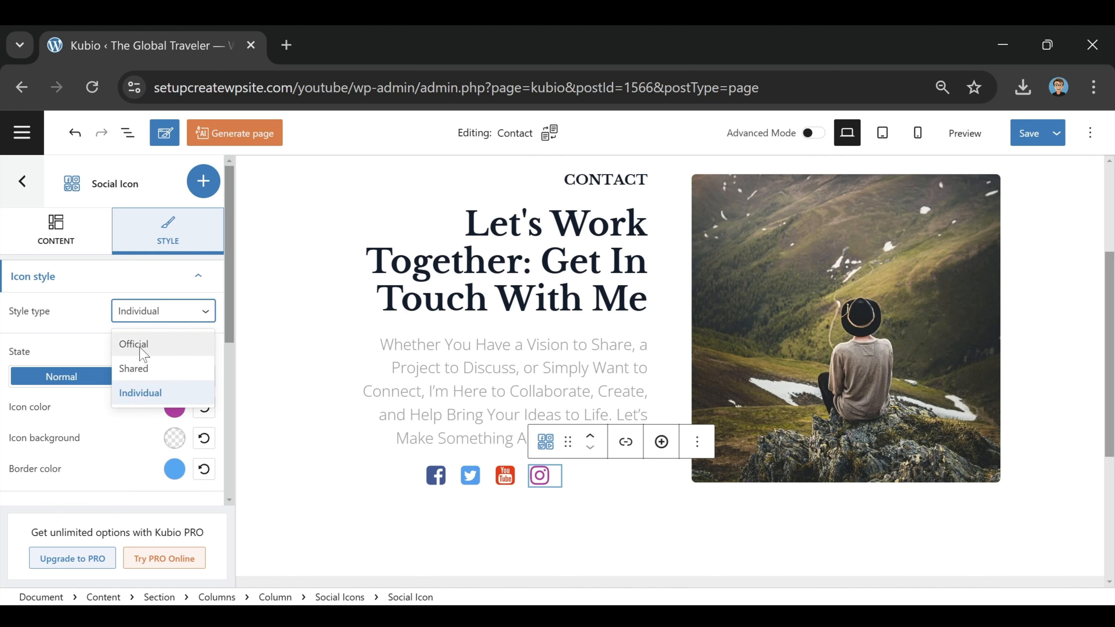
{"action": "left_click", "coordinate": [131, 342]}
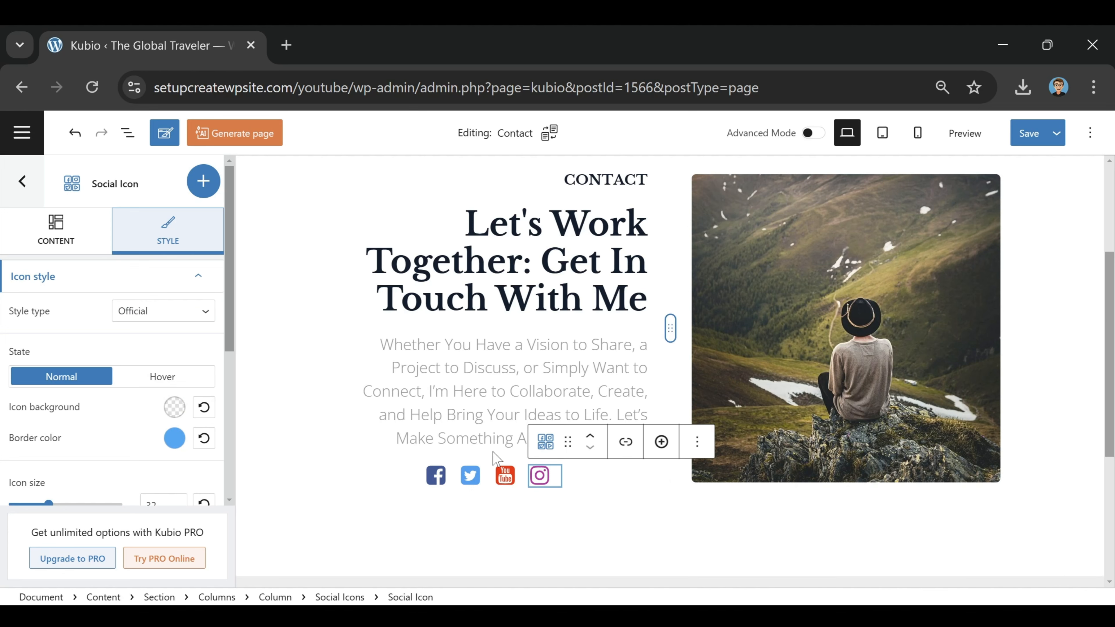
Step: Save the Contact page changes and launch a live preview
{"action": "scroll", "coordinate": [488, 239], "scroll_direction": "up", "scroll_amount": 4}
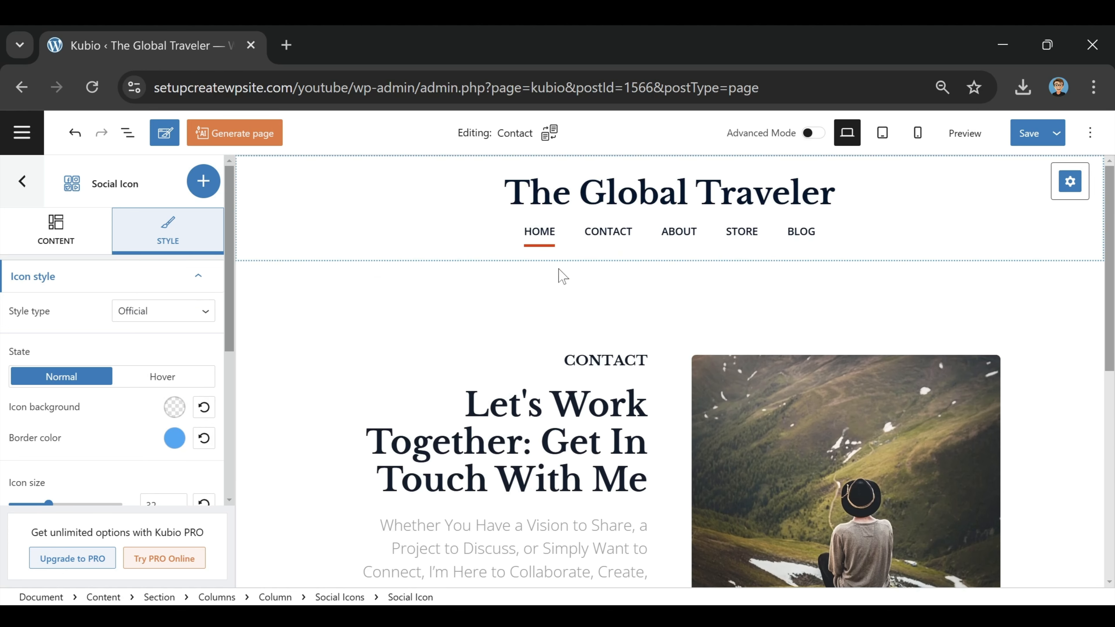
{"action": "scroll", "coordinate": [613, 443], "scroll_direction": "down", "scroll_amount": 7}
{"action": "scroll", "coordinate": [606, 422], "scroll_direction": "down", "scroll_amount": 2}
{"action": "scroll", "coordinate": [599, 413], "scroll_direction": "up", "scroll_amount": 10}
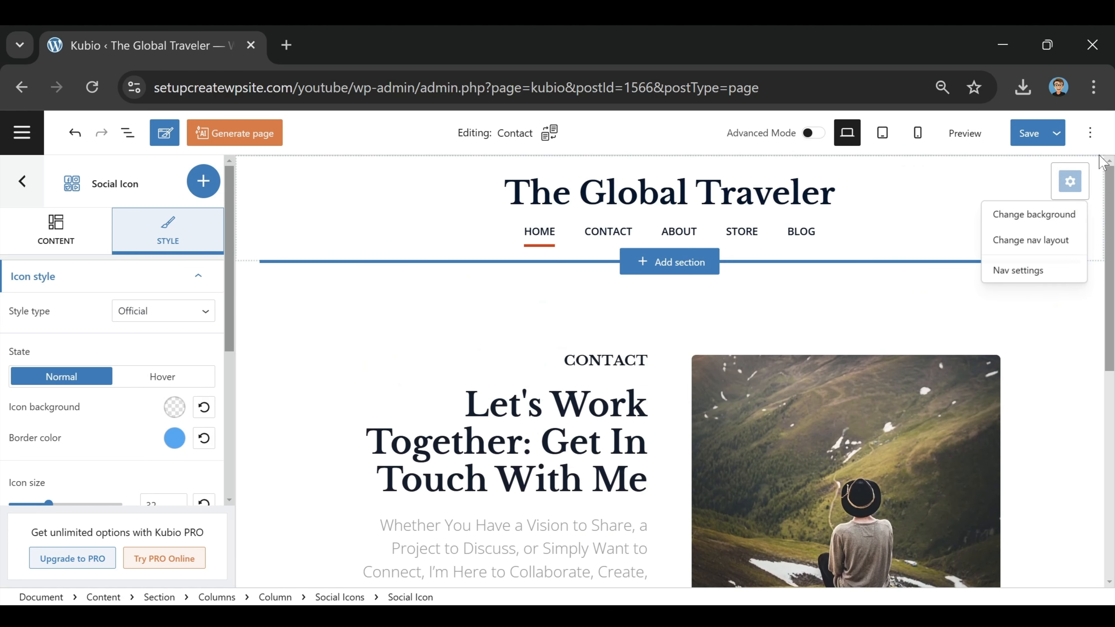
{"action": "left_click", "coordinate": [1020, 137]}
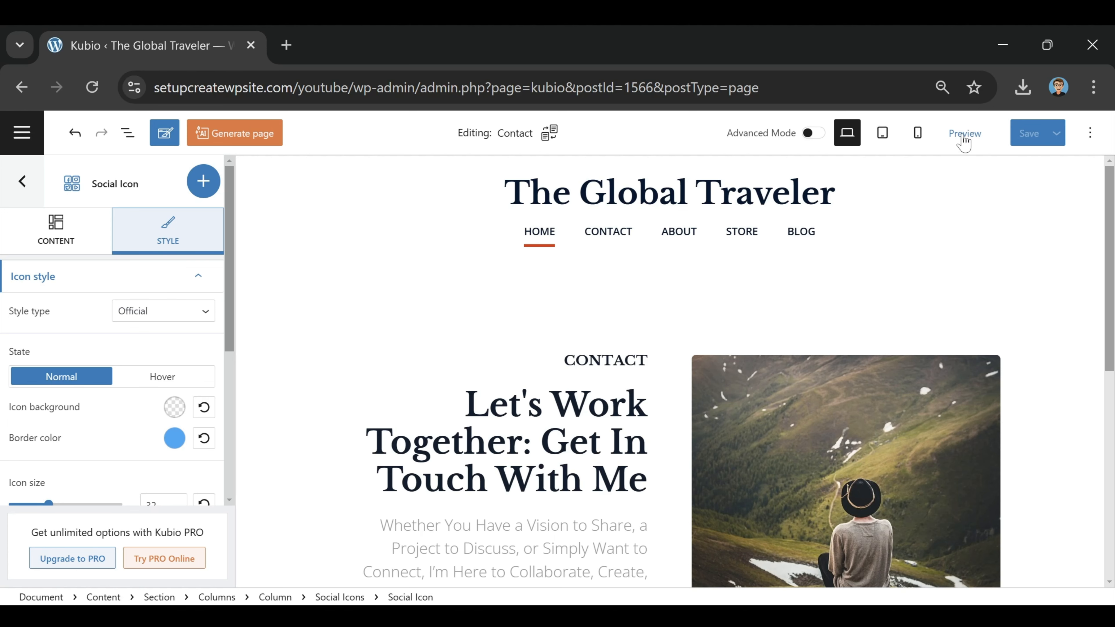
{"action": "left_click", "coordinate": [962, 135]}
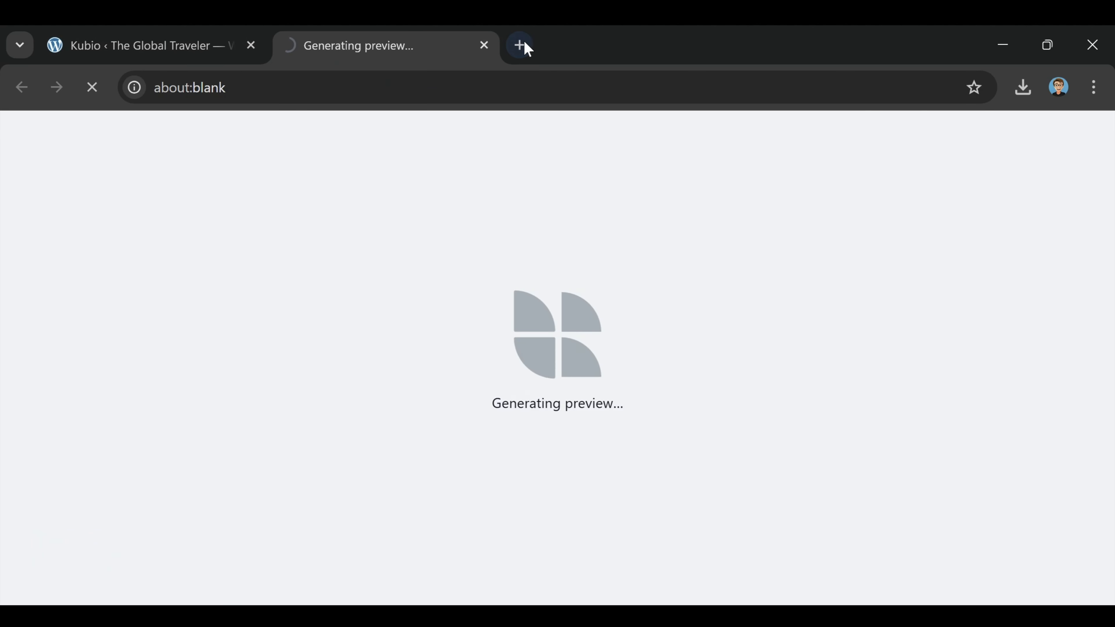
Step: Review the live Contact page preview, then close its tab
{"action": "scroll", "coordinate": [314, 269], "scroll_direction": "down", "scroll_amount": 5}
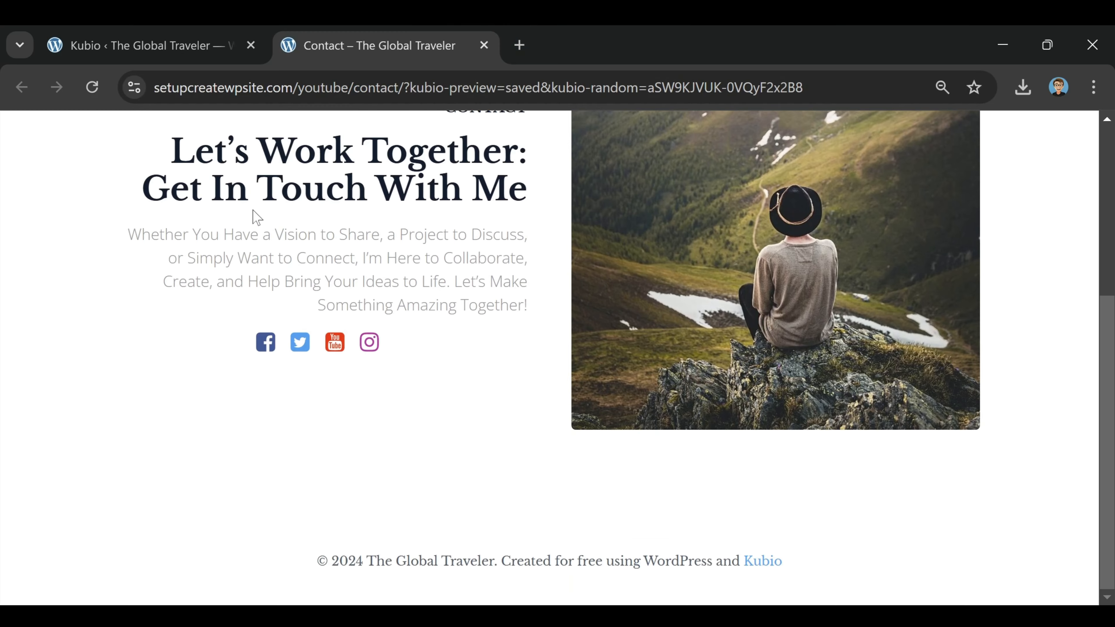
{"action": "scroll", "coordinate": [269, 224], "scroll_direction": "up", "scroll_amount": 4}
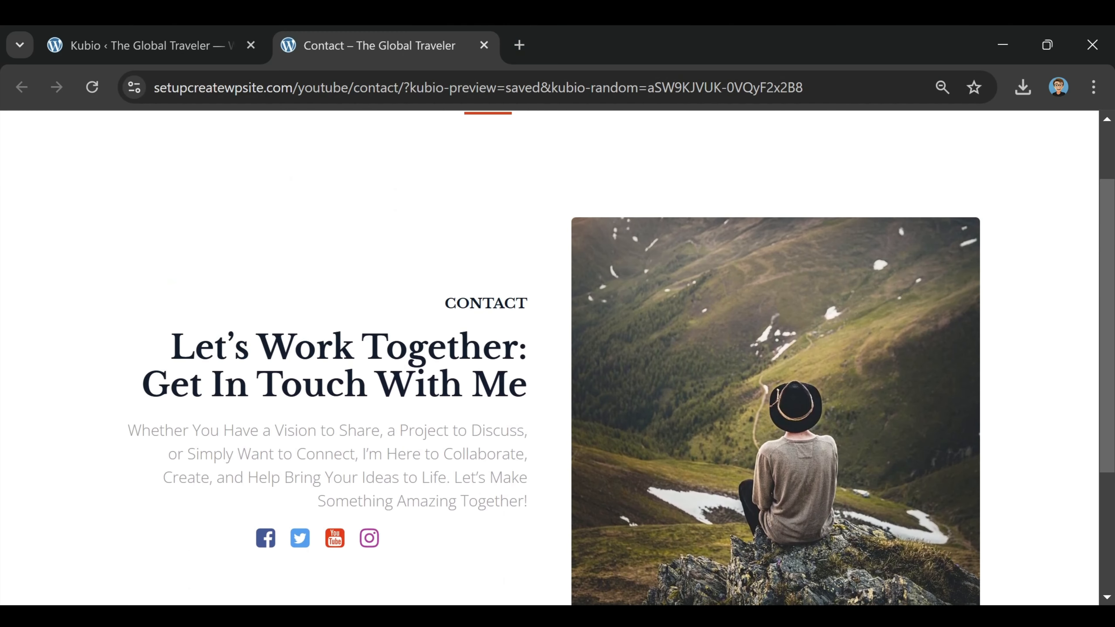
{"action": "scroll", "coordinate": [557, 358], "scroll_direction": "up", "scroll_amount": 2}
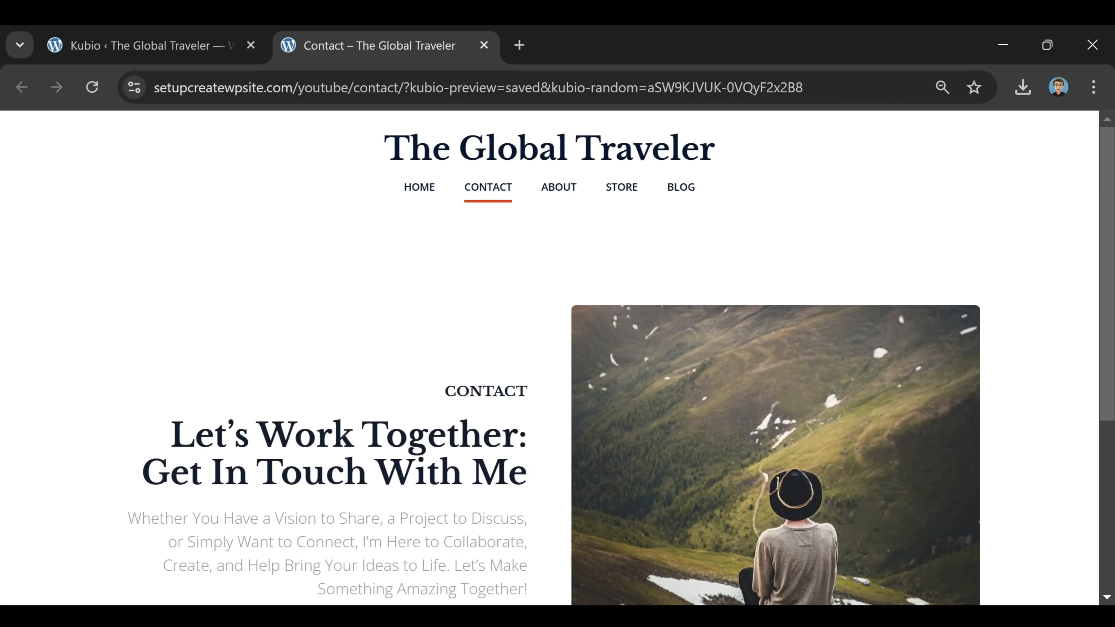
{"action": "left_click", "coordinate": [482, 44]}
Step: Load the About page for editing from the site's Pages list
{"action": "left_click", "coordinate": [20, 131]}
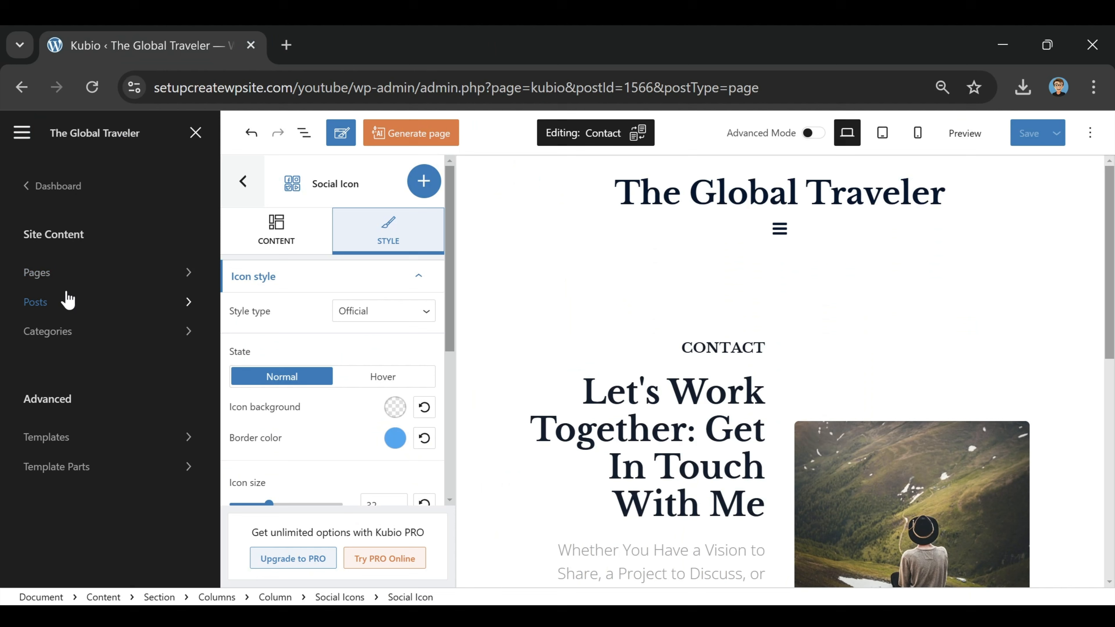
{"action": "left_click", "coordinate": [64, 276]}
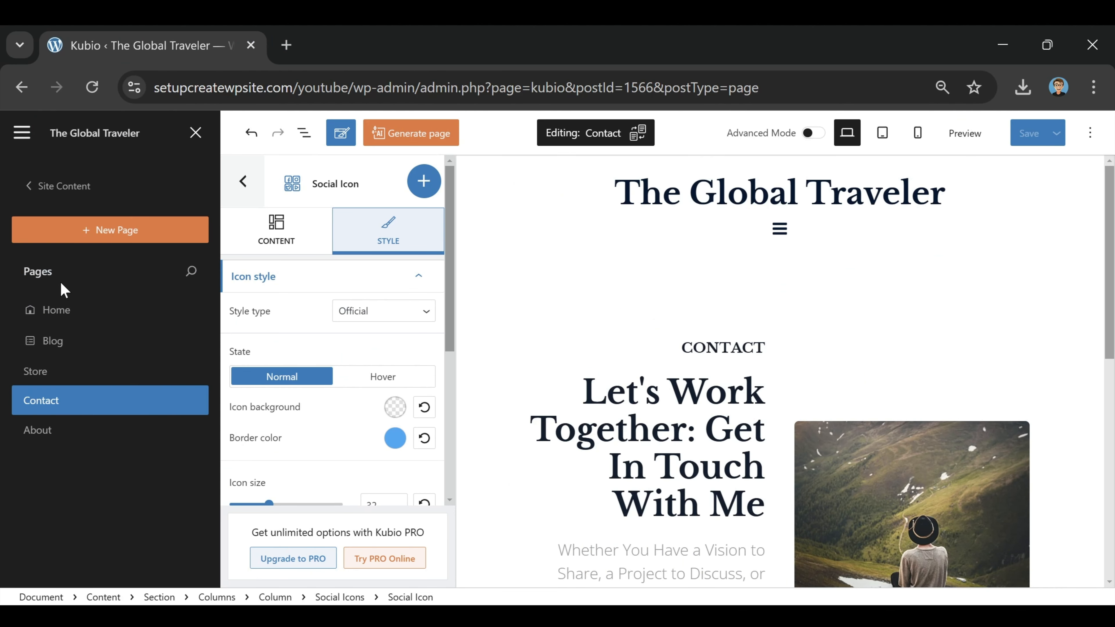
{"action": "left_click", "coordinate": [61, 433]}
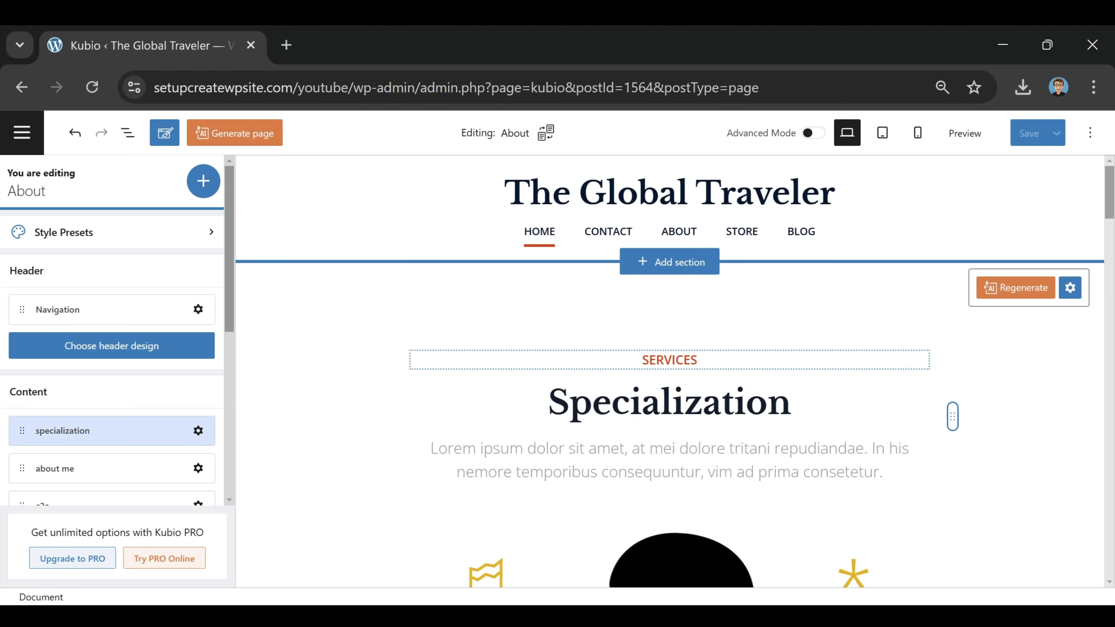
Step: Delete the Specialization, Who Am I (after unlocking About Me) and Ready To Get Started? sections
{"action": "left_click", "coordinate": [248, 283]}
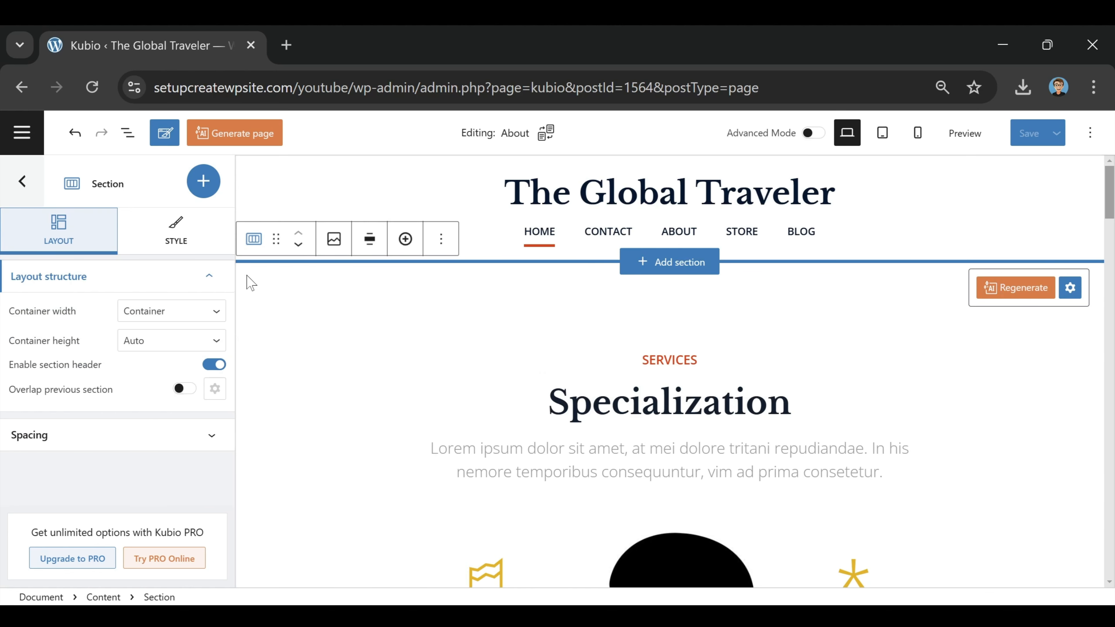
{"action": "left_click", "coordinate": [441, 238]}
{"action": "scroll", "coordinate": [513, 468], "scroll_direction": "down", "scroll_amount": 1}
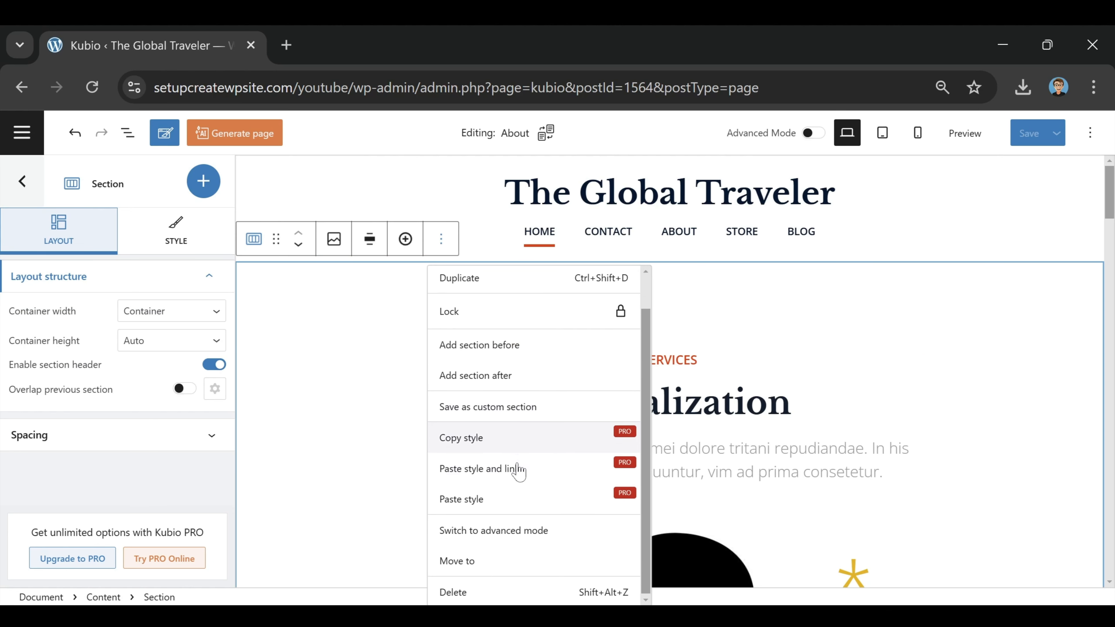
{"action": "left_click", "coordinate": [456, 590]}
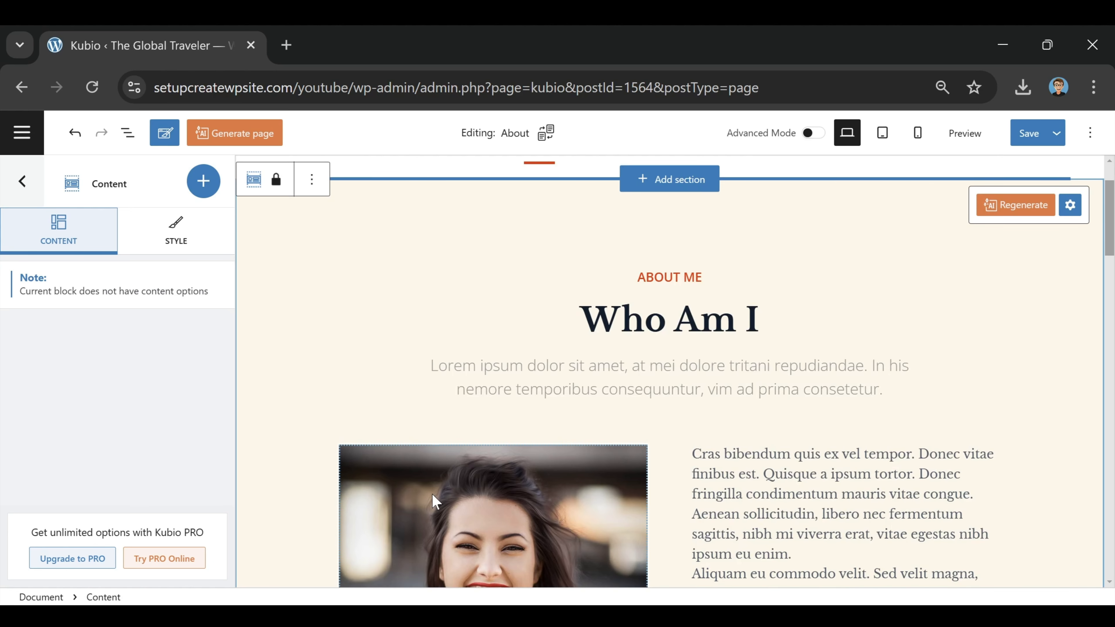
{"action": "left_click", "coordinate": [311, 179]}
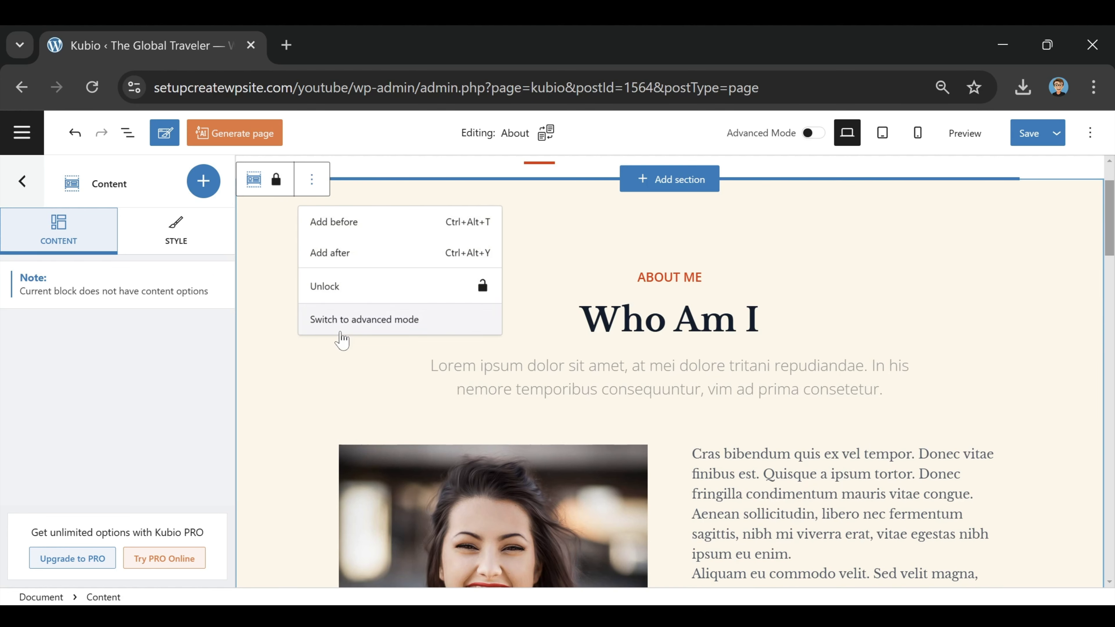
{"action": "left_click", "coordinate": [335, 301]}
{"action": "left_click", "coordinate": [441, 179]}
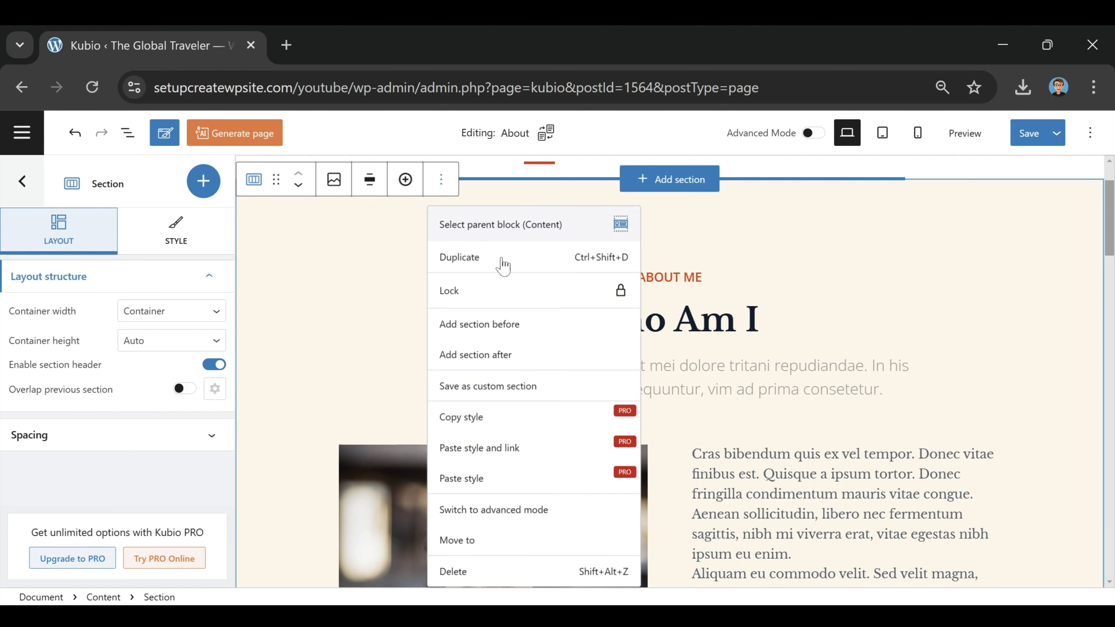
{"action": "left_click", "coordinate": [514, 579]}
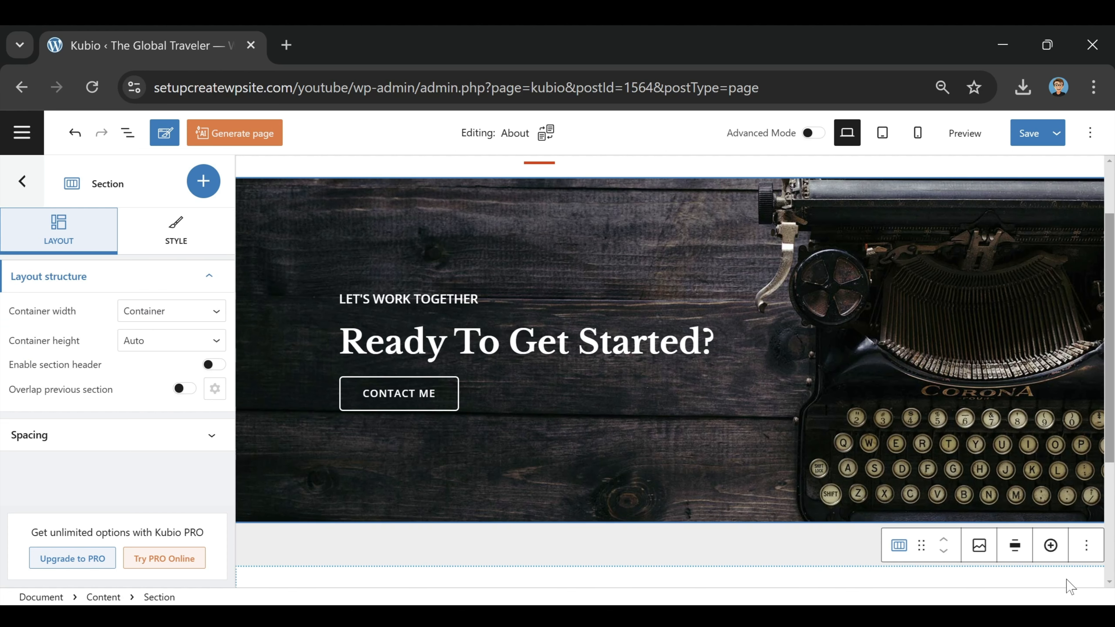
{"action": "left_click", "coordinate": [1085, 546]}
{"action": "left_click", "coordinate": [978, 499]}
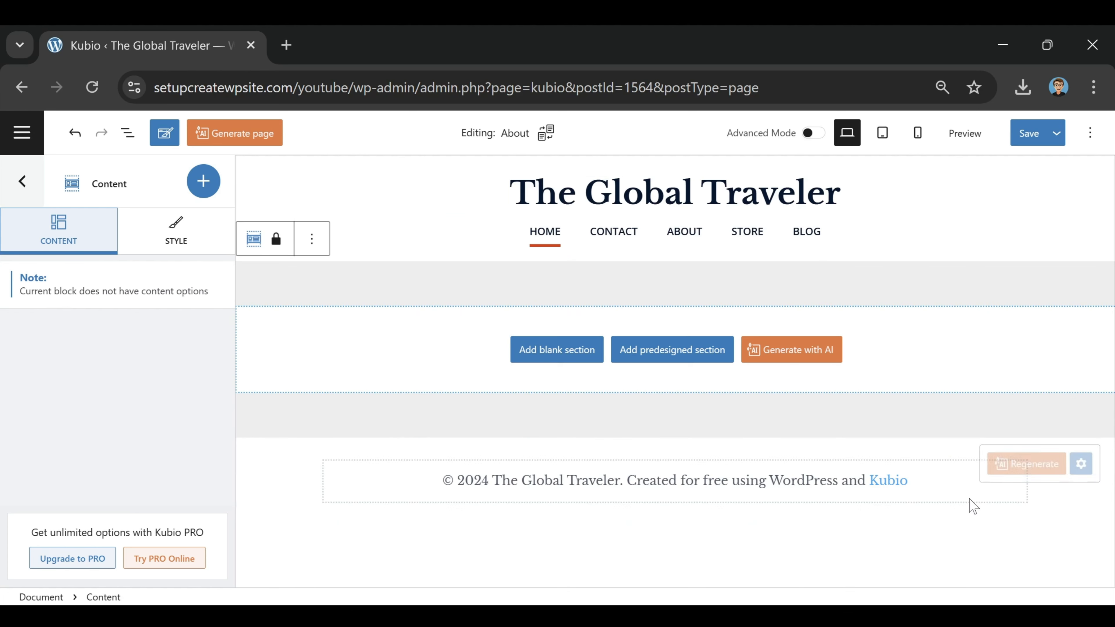
Step: Insert the flat-free-about-image-left section headed 'Where brands come alive through strategic storytelling'
{"action": "left_click", "coordinate": [654, 357]}
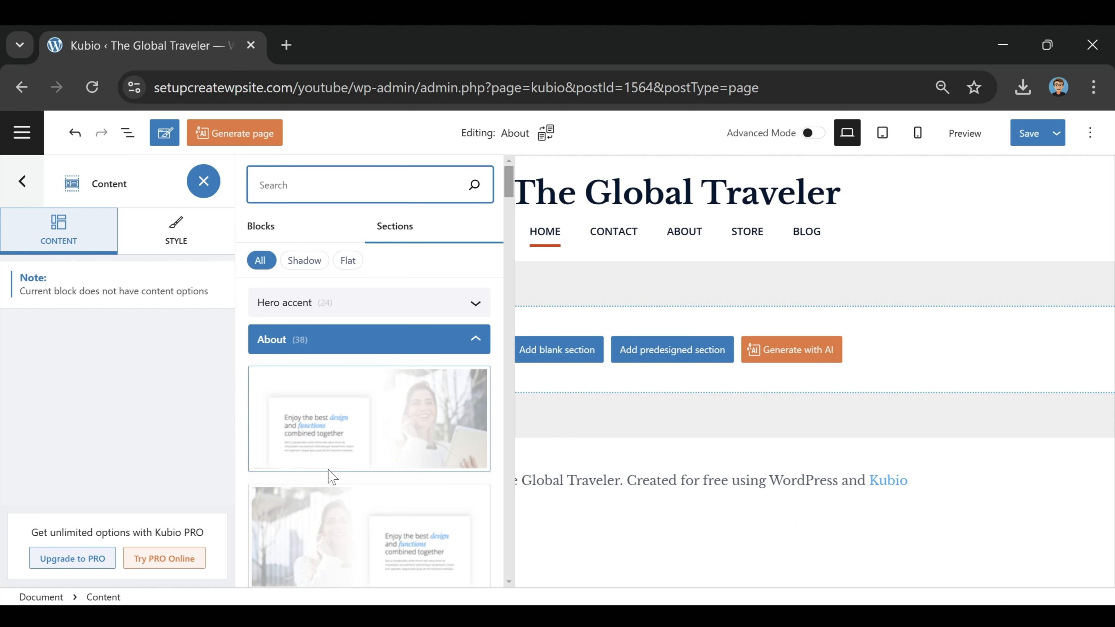
{"action": "scroll", "coordinate": [329, 475], "scroll_direction": "down", "scroll_amount": 5}
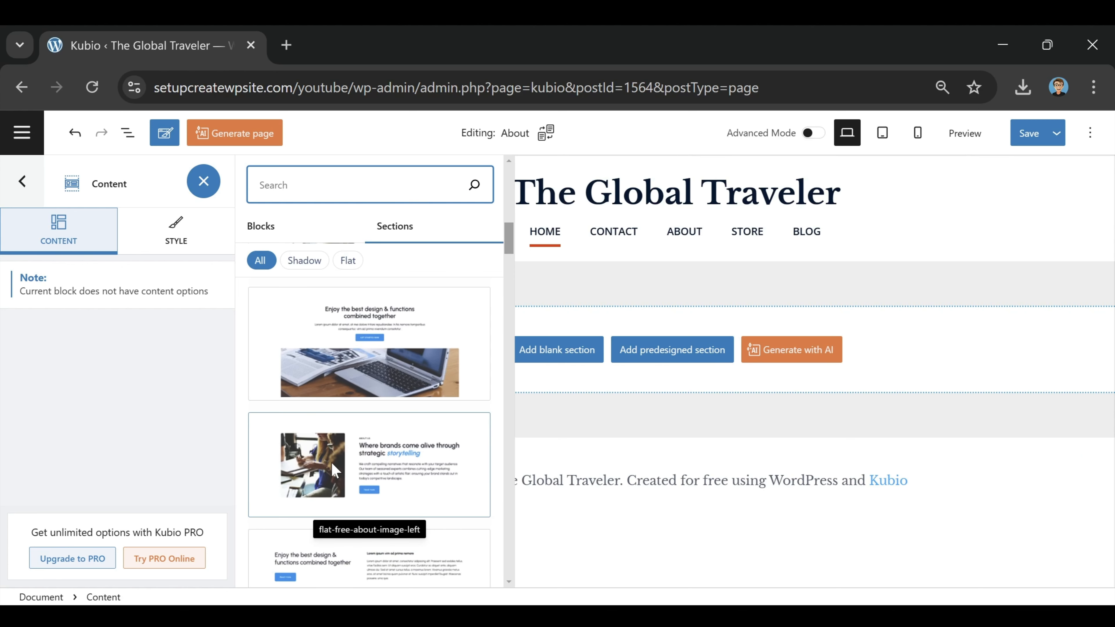
{"action": "left_click", "coordinate": [322, 459]}
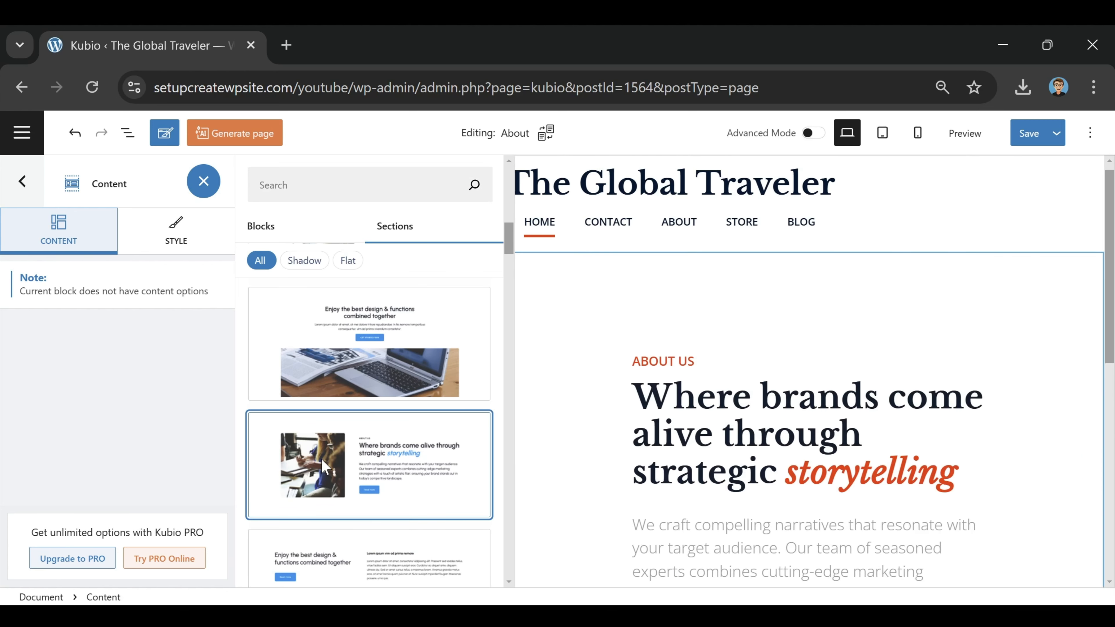
{"action": "left_click", "coordinate": [619, 236]}
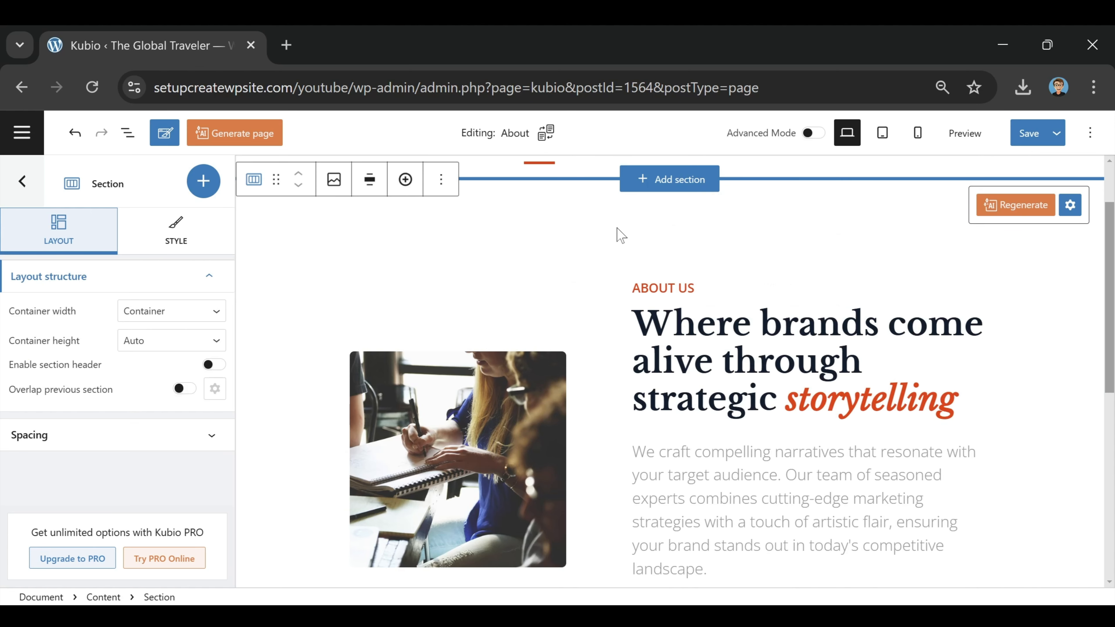
{"action": "scroll", "coordinate": [811, 292], "scroll_direction": "down", "scroll_amount": 1}
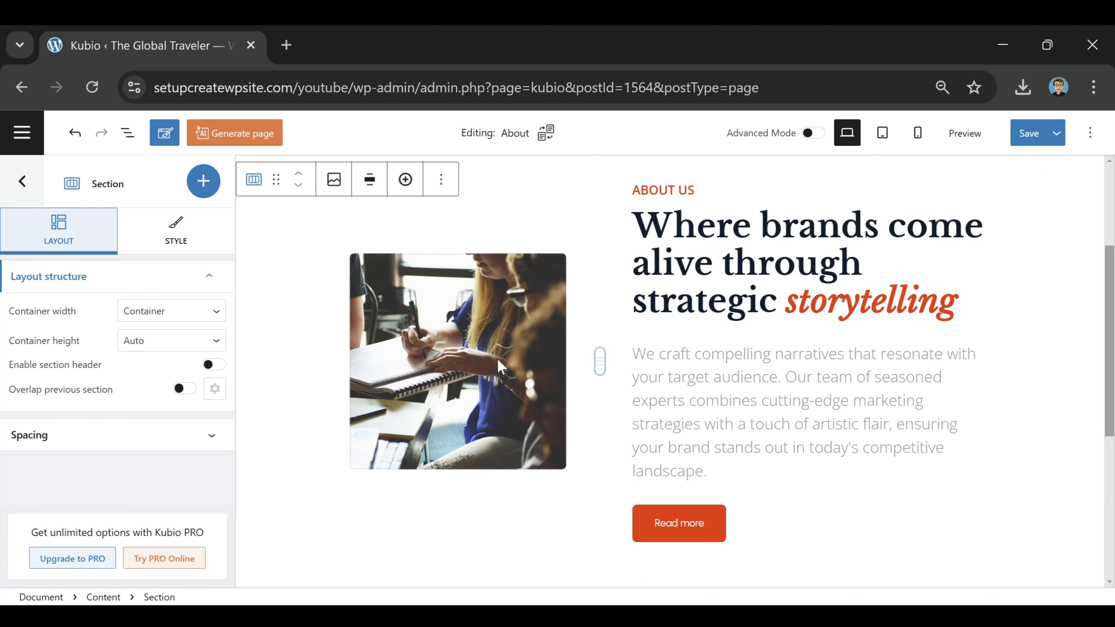
Step: Replace the About section's image with the backpack hiker photo
{"action": "double_click", "coordinate": [543, 304]}
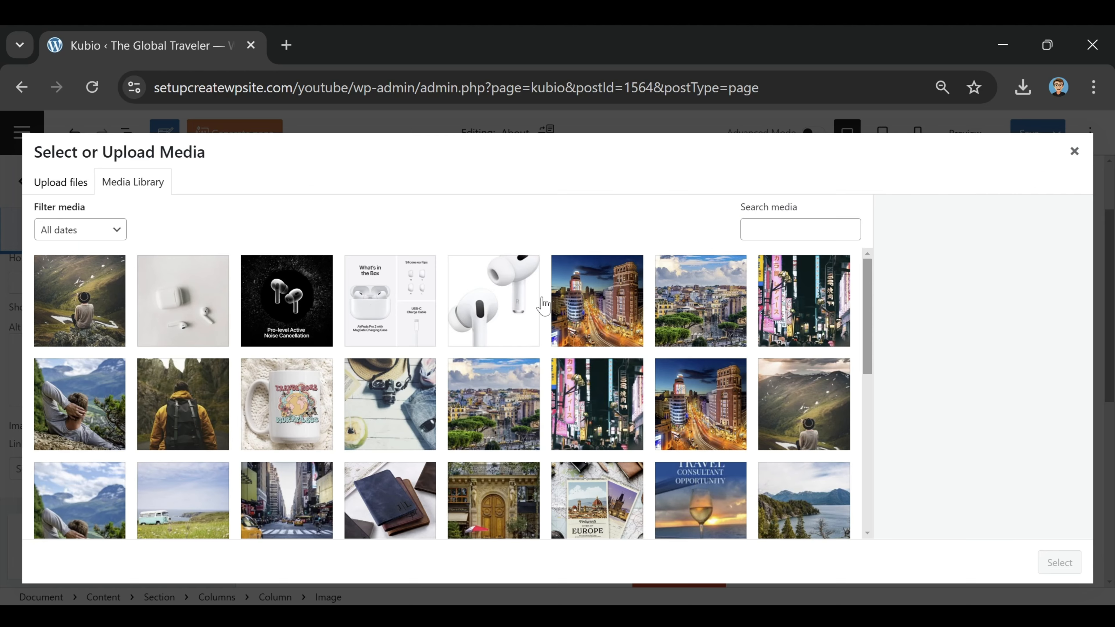
{"action": "left_click", "coordinate": [188, 434]}
{"action": "left_click", "coordinate": [1057, 563]}
{"action": "left_click", "coordinate": [1022, 341]}
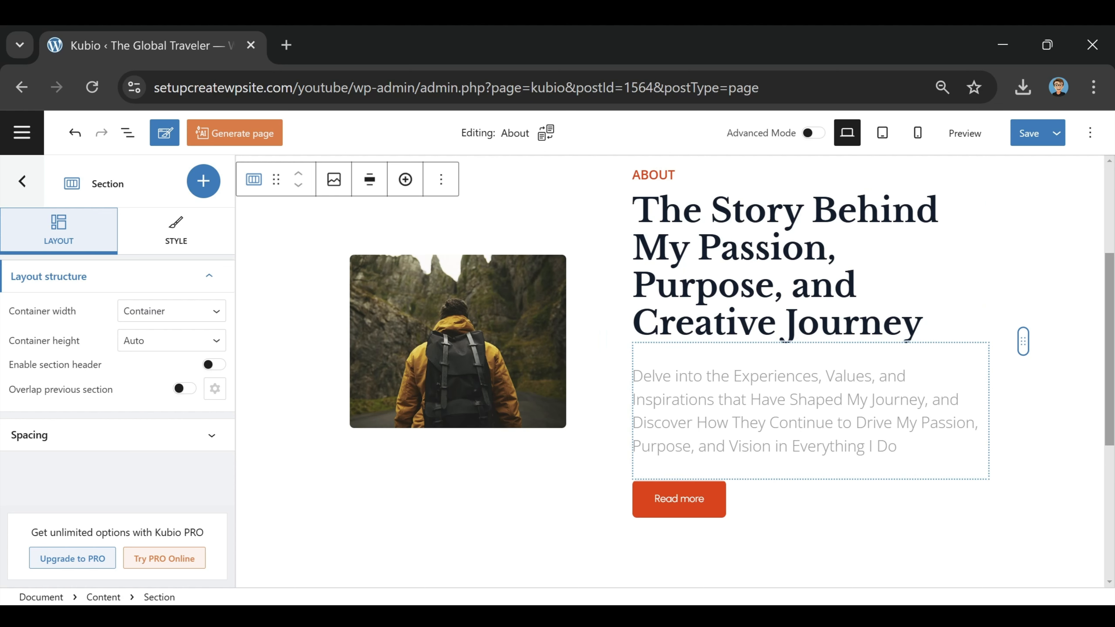
Step: Delete the Read more button group under the About intro and bring up the block inserter
{"action": "left_click", "coordinate": [764, 505]}
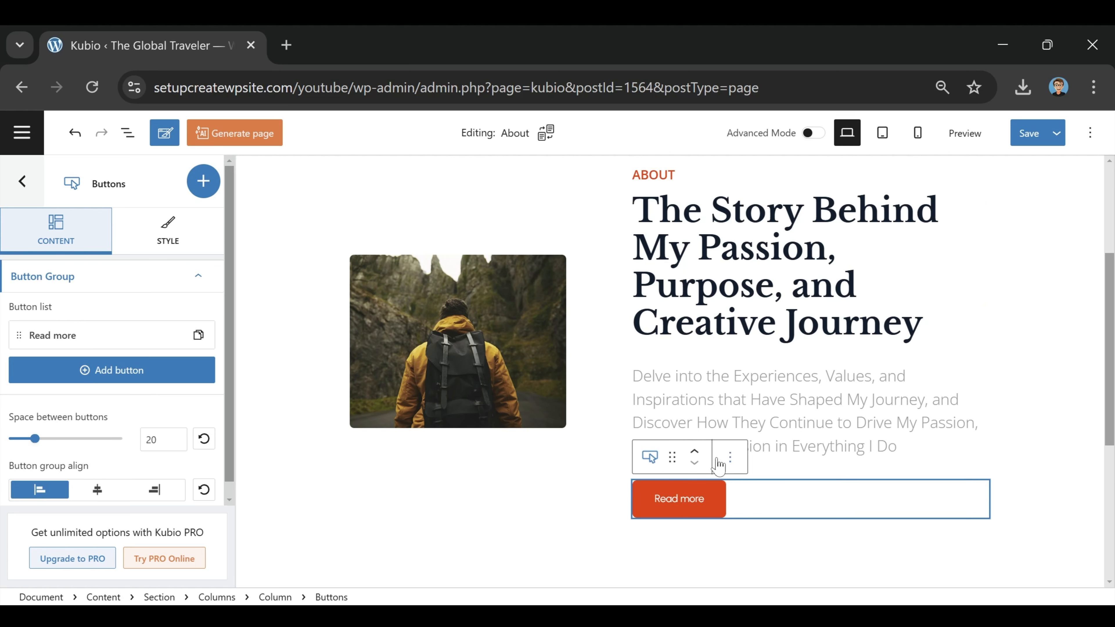
{"action": "left_click", "coordinate": [729, 457]}
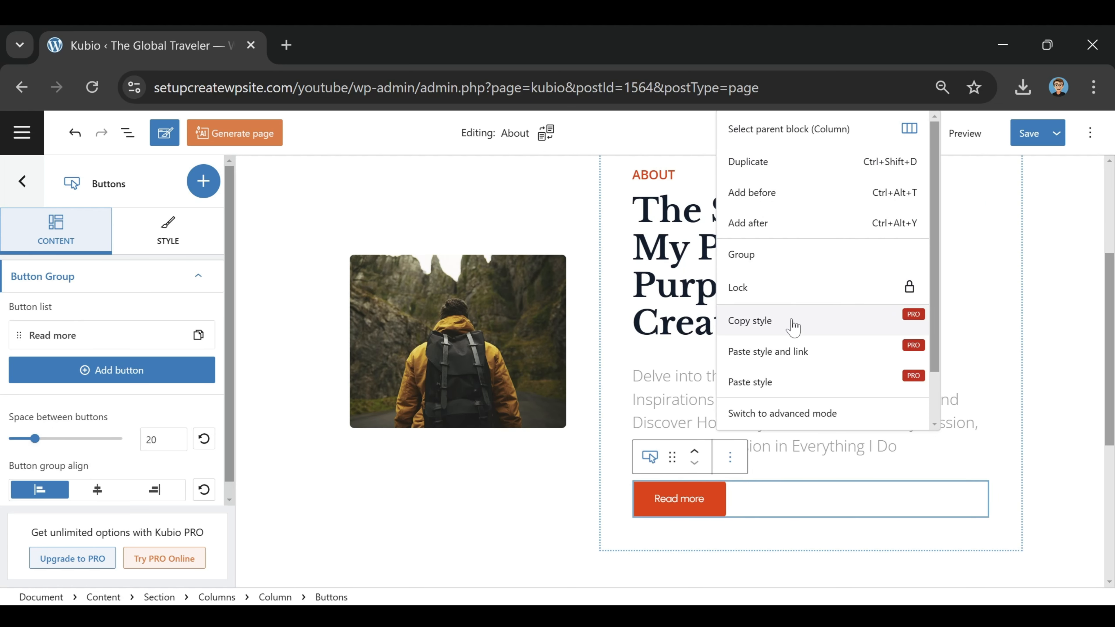
{"action": "scroll", "coordinate": [762, 409], "scroll_direction": "down", "scroll_amount": 2}
{"action": "left_click", "coordinate": [759, 415]}
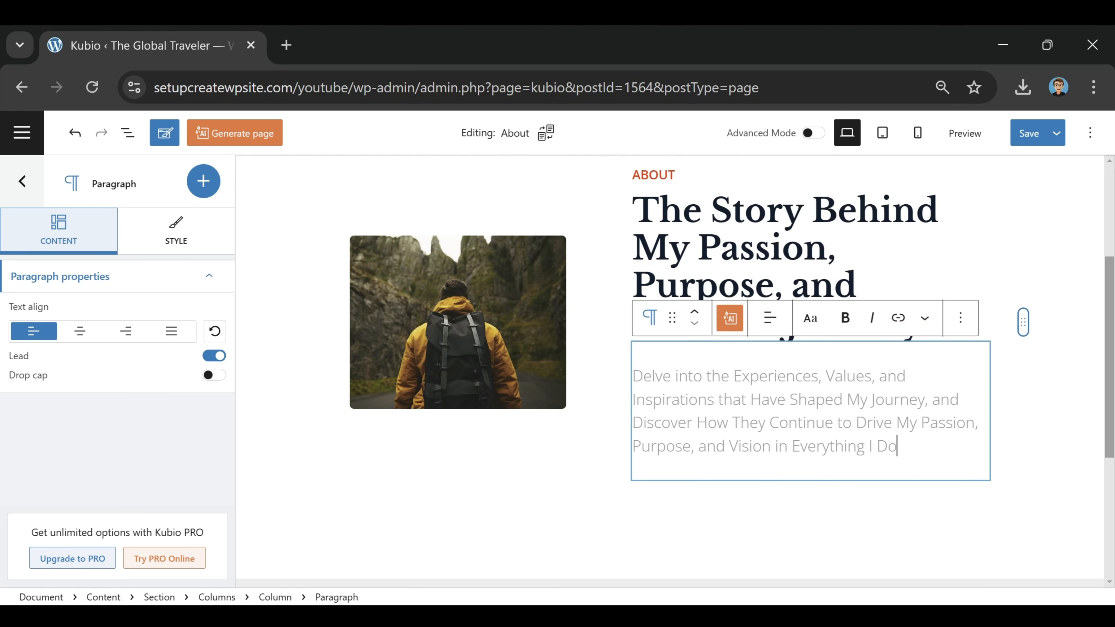
{"action": "left_click", "coordinate": [206, 186]}
{"action": "left_click", "coordinate": [207, 189]}
{"action": "left_click", "coordinate": [205, 182]}
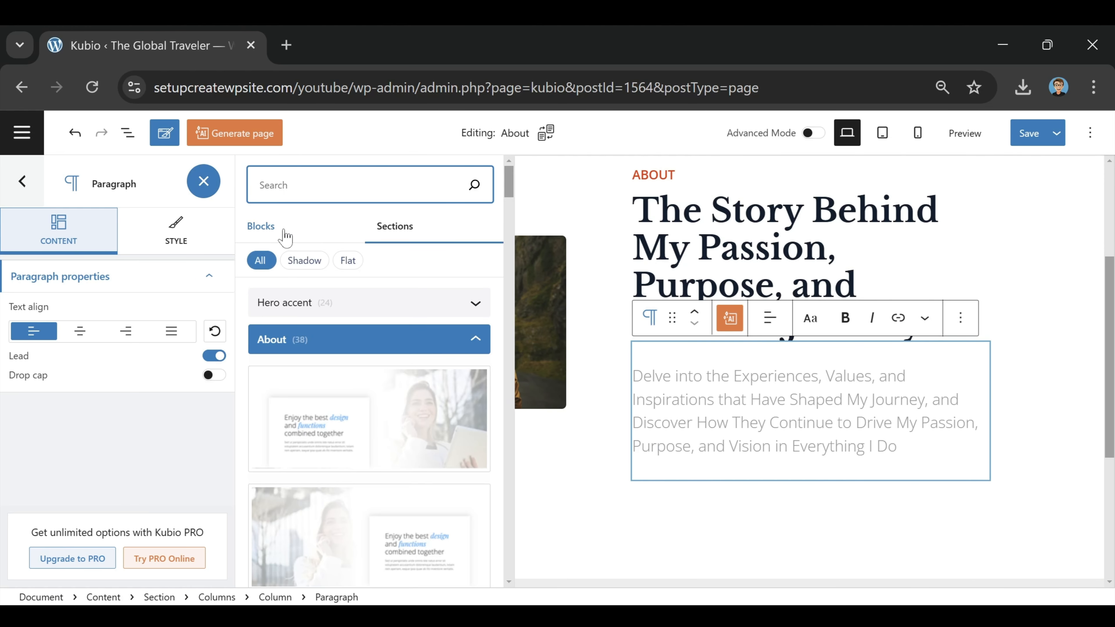
Step: Add a paragraph block below the About intro and paste the 'Throughout my journey' story text into it
{"action": "left_click", "coordinate": [275, 229]}
{"action": "left_click_drag", "start_coordinate": [367, 317], "coordinate": [661, 511]}
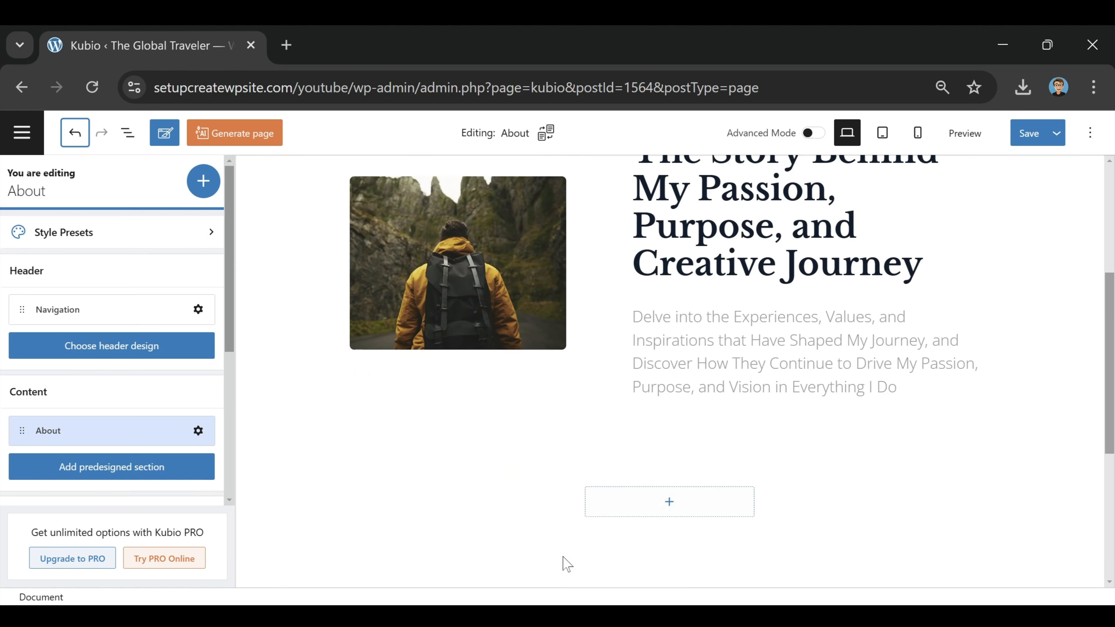
{"action": "left_click", "coordinate": [660, 508]}
{"action": "left_click", "coordinate": [681, 419]}
{"action": "key", "text": "ctrl+a"}
{"action": "key", "text": "ctrl+v"}
{"action": "scroll", "coordinate": [786, 391], "scroll_direction": "down", "scroll_amount": 15}
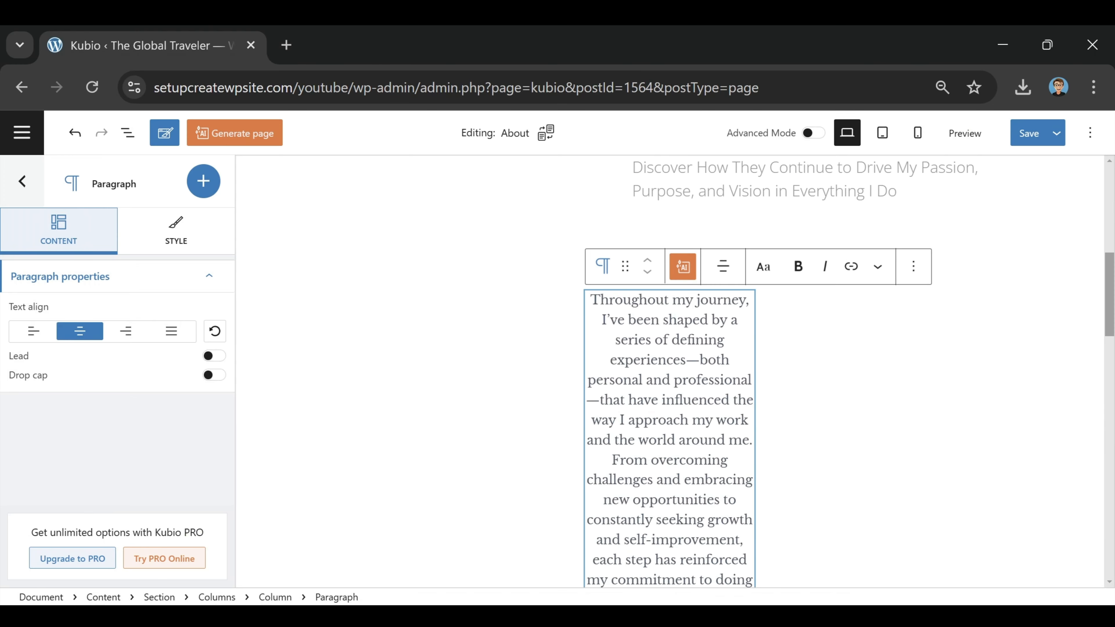
{"action": "scroll", "coordinate": [824, 440], "scroll_direction": "up", "scroll_amount": 3}
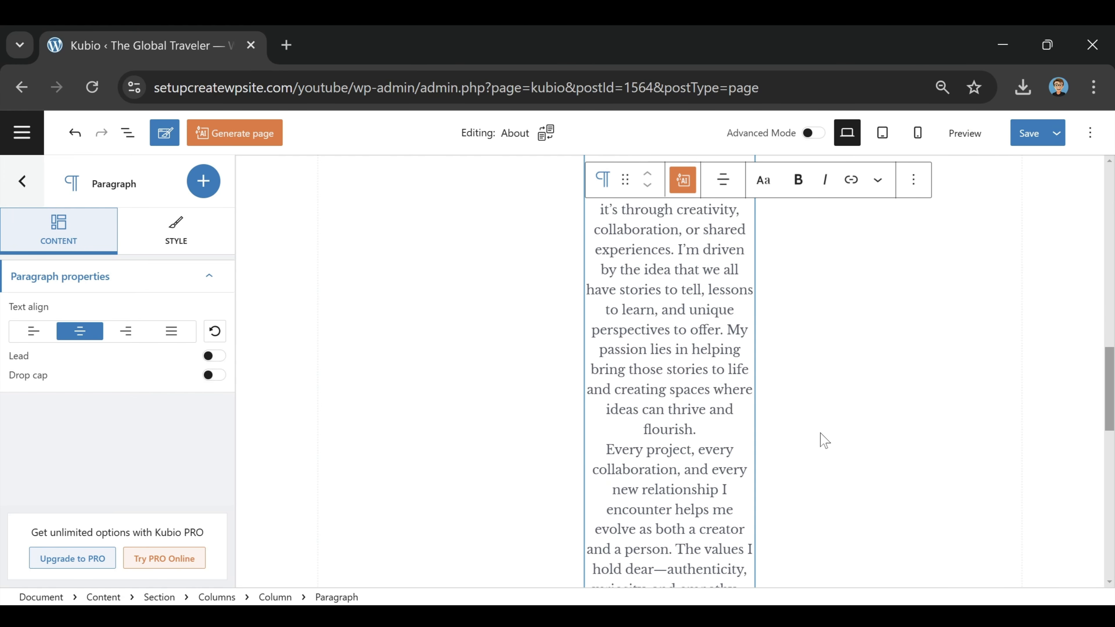
Step: Widen the story paragraph's column to the full 100% width
{"action": "left_click_drag", "start_coordinate": [793, 384], "coordinate": [918, 387]}
{"action": "scroll", "coordinate": [887, 492], "scroll_direction": "up", "scroll_amount": 8}
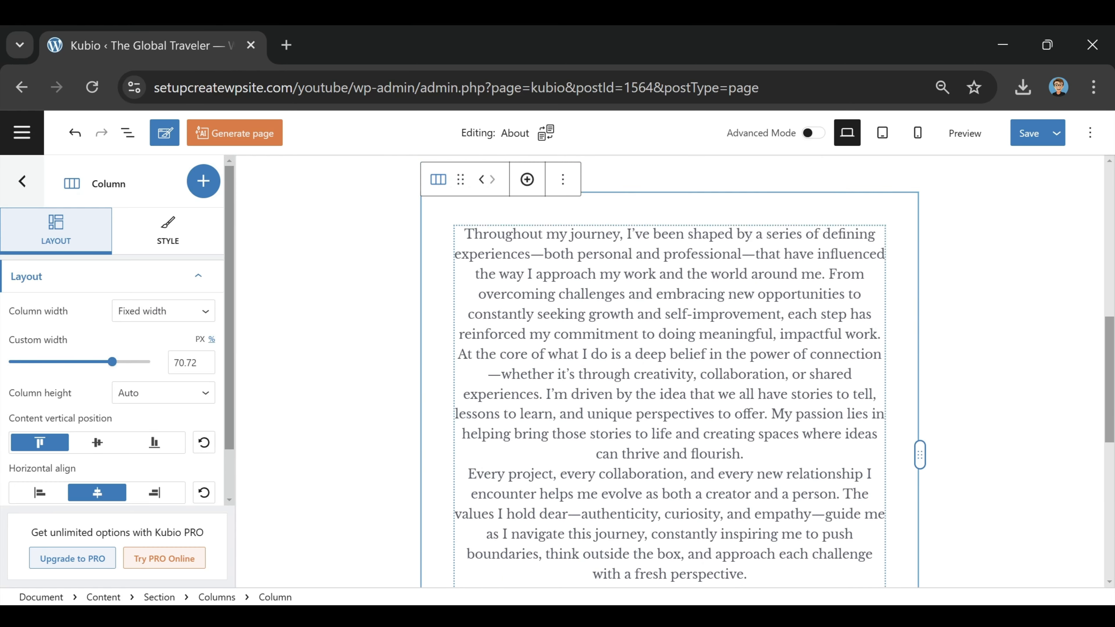
{"action": "left_click_drag", "start_coordinate": [919, 521], "coordinate": [1021, 465]}
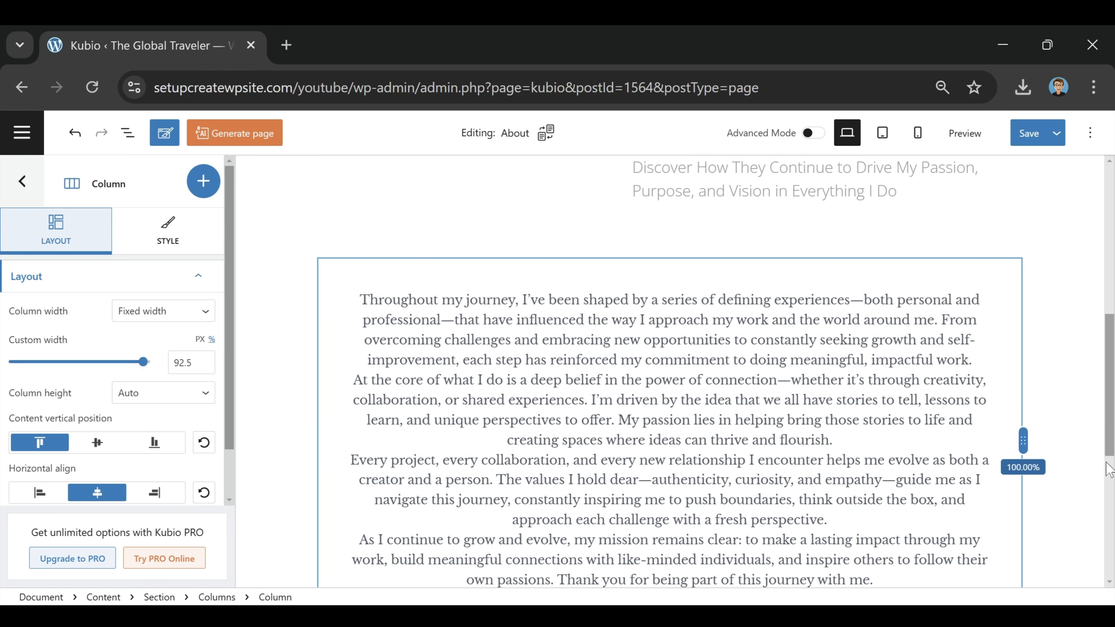
{"action": "scroll", "coordinate": [672, 461], "scroll_direction": "down", "scroll_amount": 3}
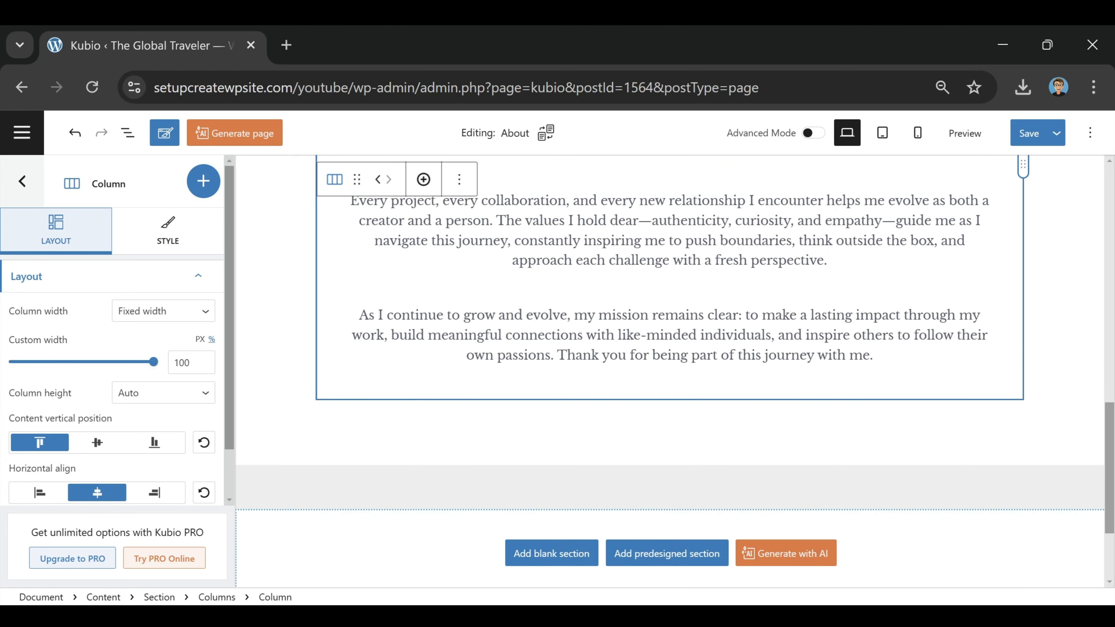
{"action": "scroll", "coordinate": [671, 461], "scroll_direction": "up", "scroll_amount": 6}
{"action": "scroll", "coordinate": [961, 237], "scroll_direction": "up", "scroll_amount": 3}
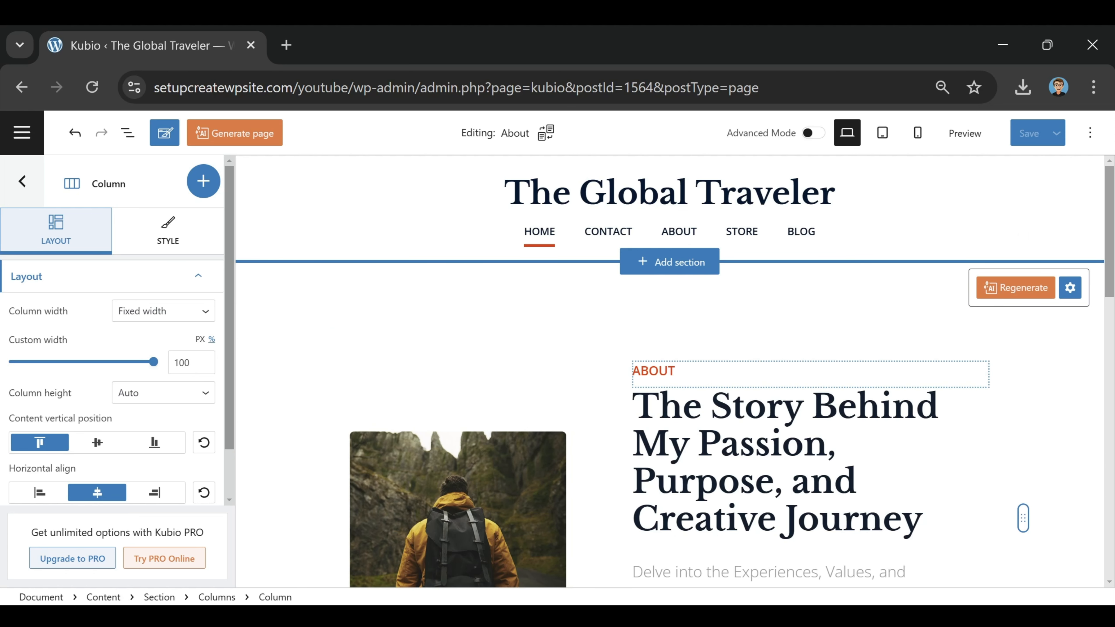
Step: Set the About section's top spacing to 25, keeping bottom at 90, and save the page
{"action": "left_click", "coordinate": [260, 281]}
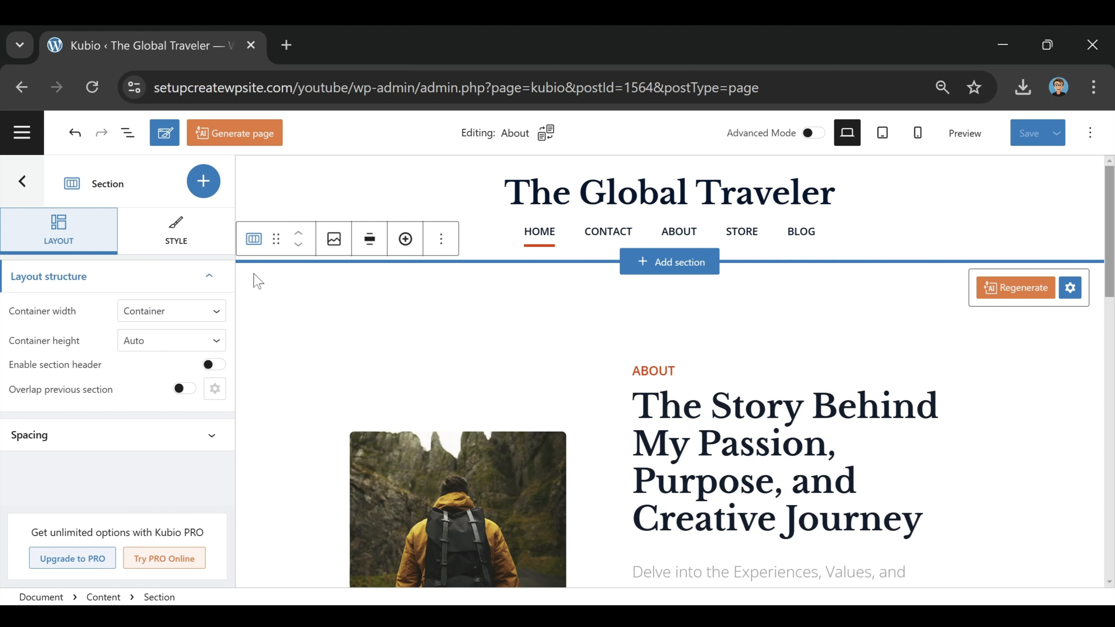
{"action": "left_click", "coordinate": [138, 437]}
{"action": "scroll", "coordinate": [139, 445], "scroll_direction": "down", "scroll_amount": 1}
{"action": "left_click_drag", "start_coordinate": [61, 433], "coordinate": [4, 430]}
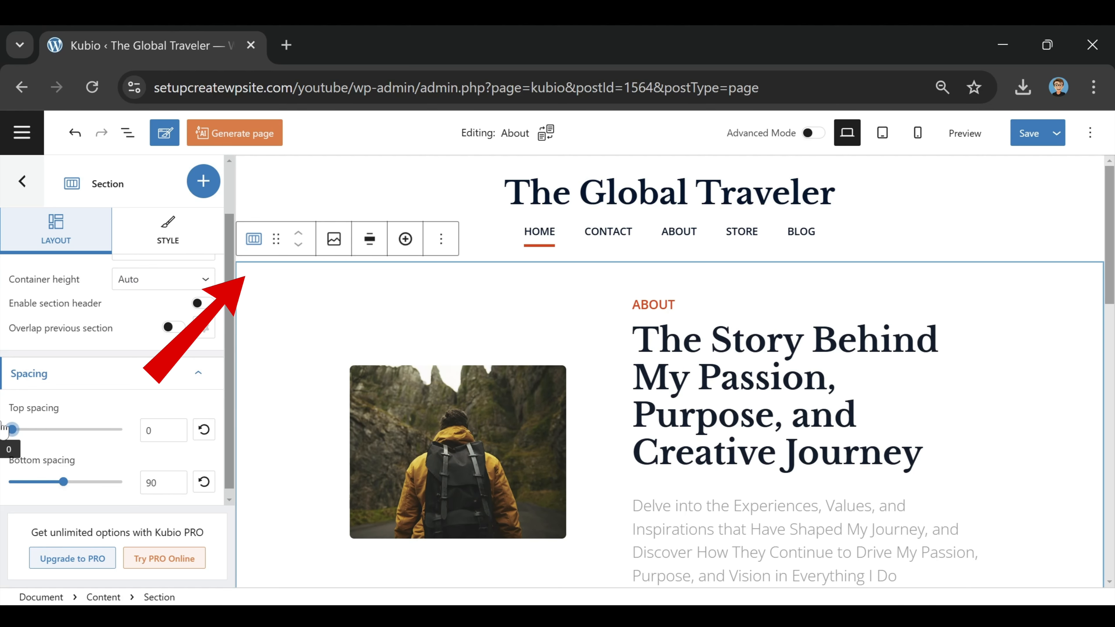
{"action": "mouse_move", "coordinate": [5, 429]}
{"action": "left_mouse_down"}
{"action": "mouse_move", "coordinate": [92, 430]}
{"action": "mouse_move", "coordinate": [5, 433]}
{"action": "left_mouse_up"}
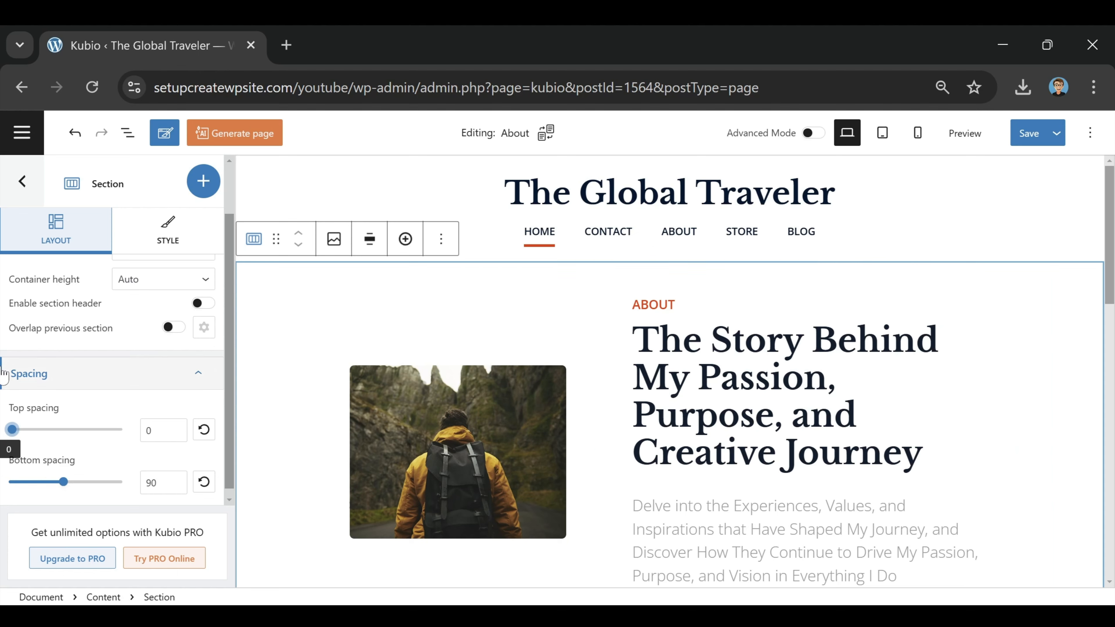
{"action": "left_click_drag", "start_coordinate": [11, 440], "coordinate": [26, 432]}
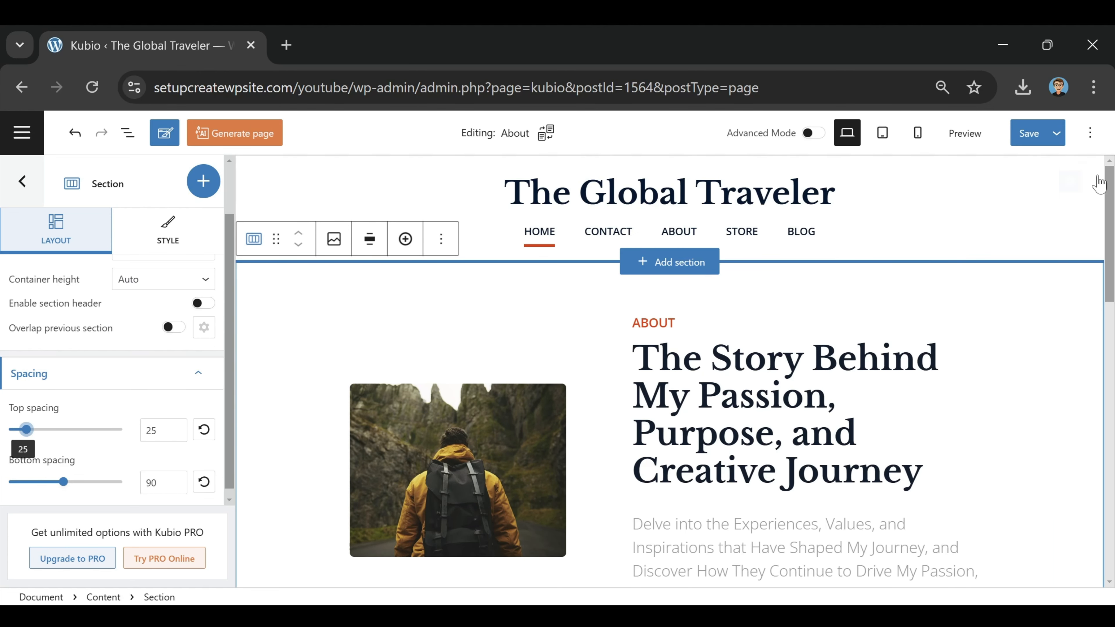
{"action": "left_click", "coordinate": [1027, 133]}
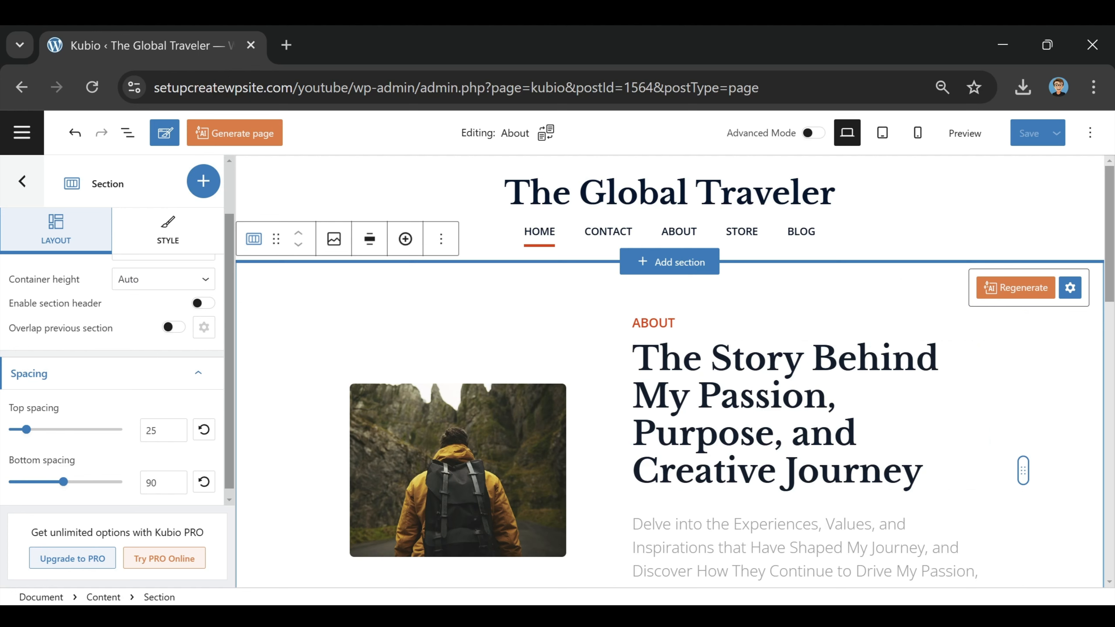
Step: Preview the saved About page live and scroll through its story section
{"action": "left_click", "coordinate": [965, 134]}
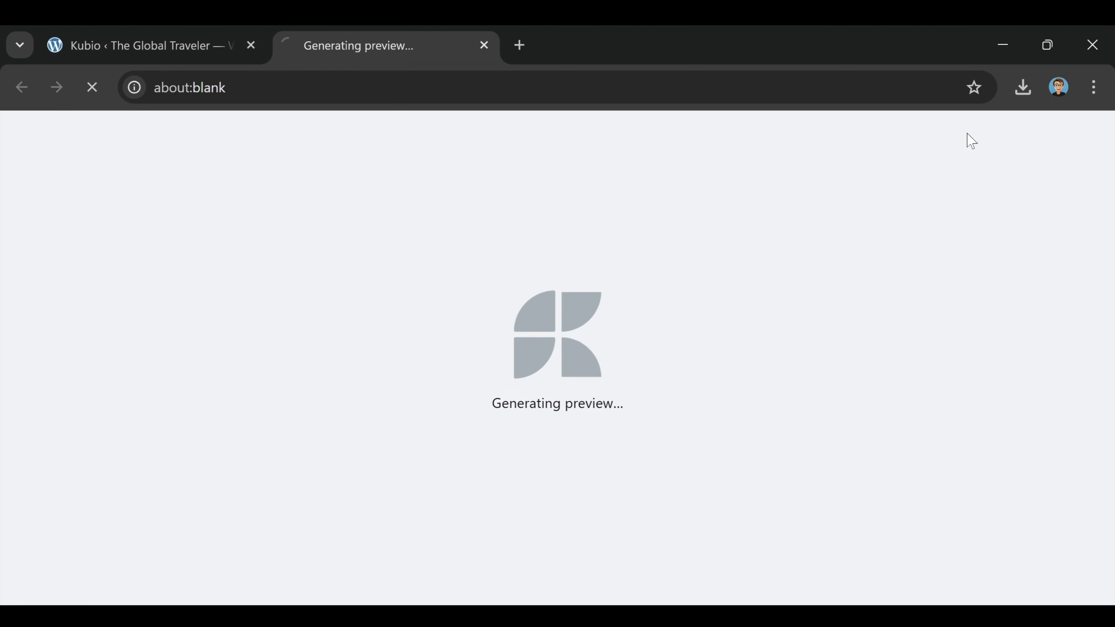
{"action": "scroll", "coordinate": [916, 264], "scroll_direction": "down", "scroll_amount": 6}
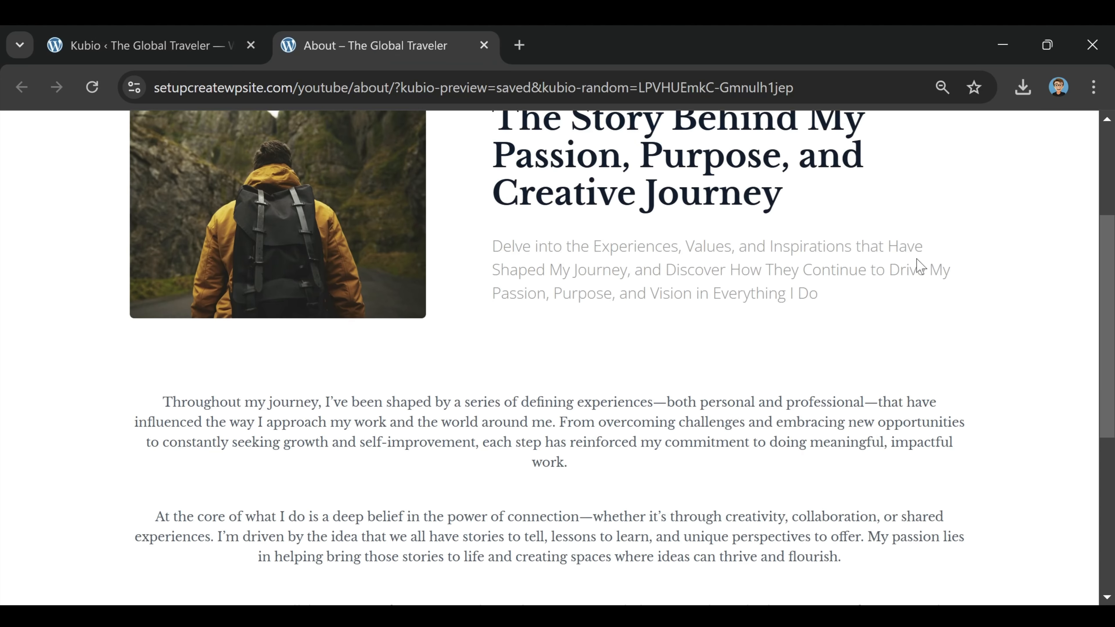
{"action": "scroll", "coordinate": [823, 309], "scroll_direction": "up", "scroll_amount": 6}
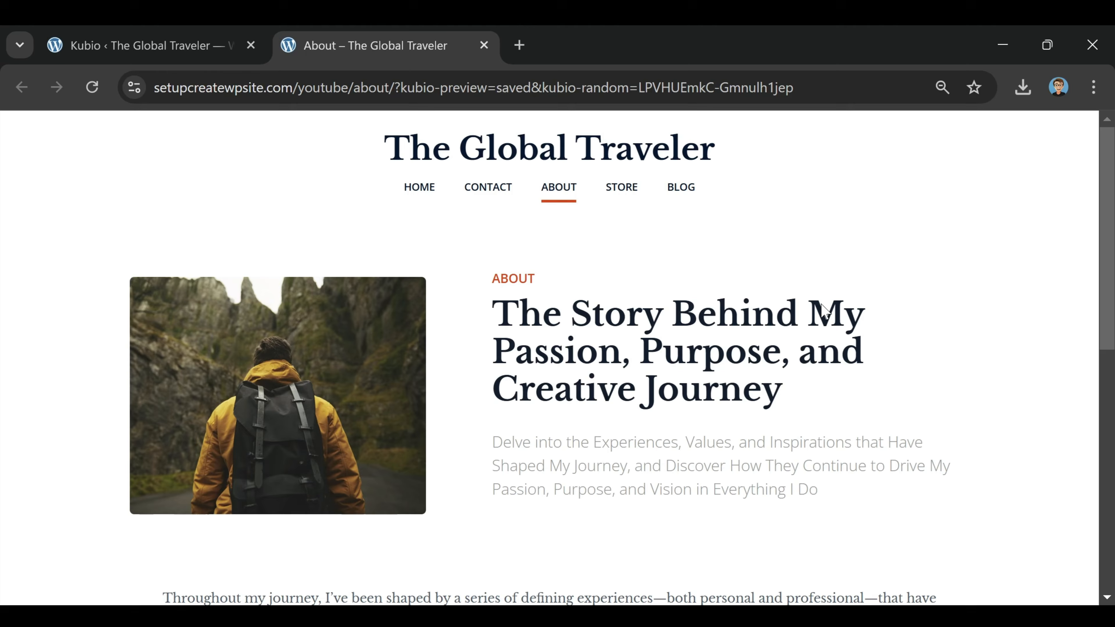
{"action": "scroll", "coordinate": [823, 309], "scroll_direction": "down", "scroll_amount": 6}
{"action": "scroll", "coordinate": [821, 313], "scroll_direction": "up", "scroll_amount": 8}
Step: Visit the Home, About, Store and Blog pages, then scroll Home down to the Rome, Tokyo and Madrid destinations
{"action": "left_click", "coordinate": [423, 192]}
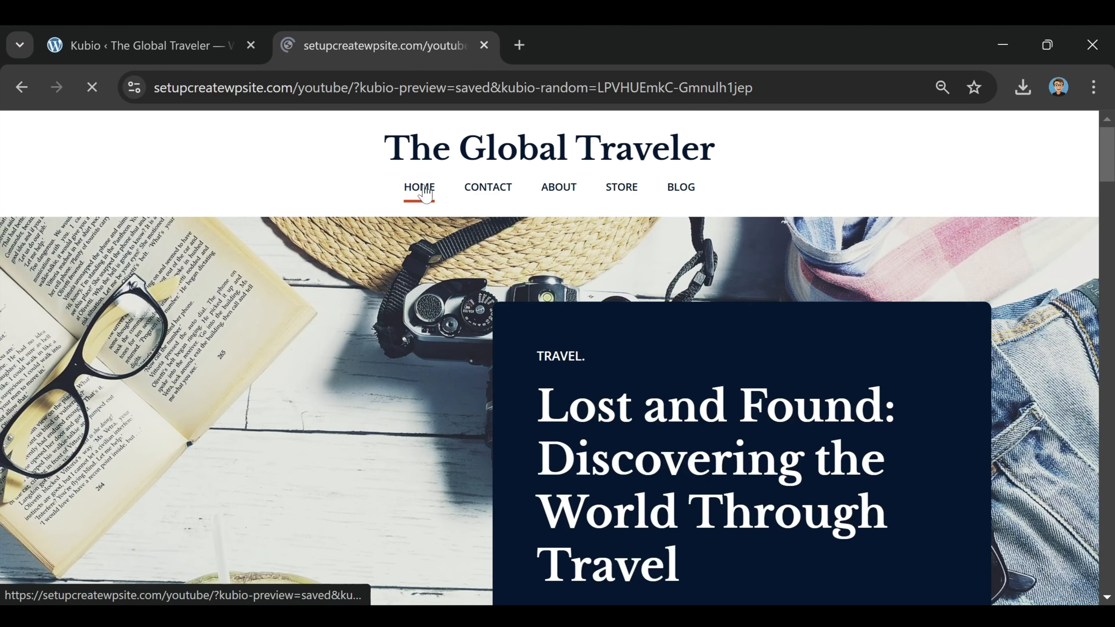
{"action": "left_click", "coordinate": [567, 190]}
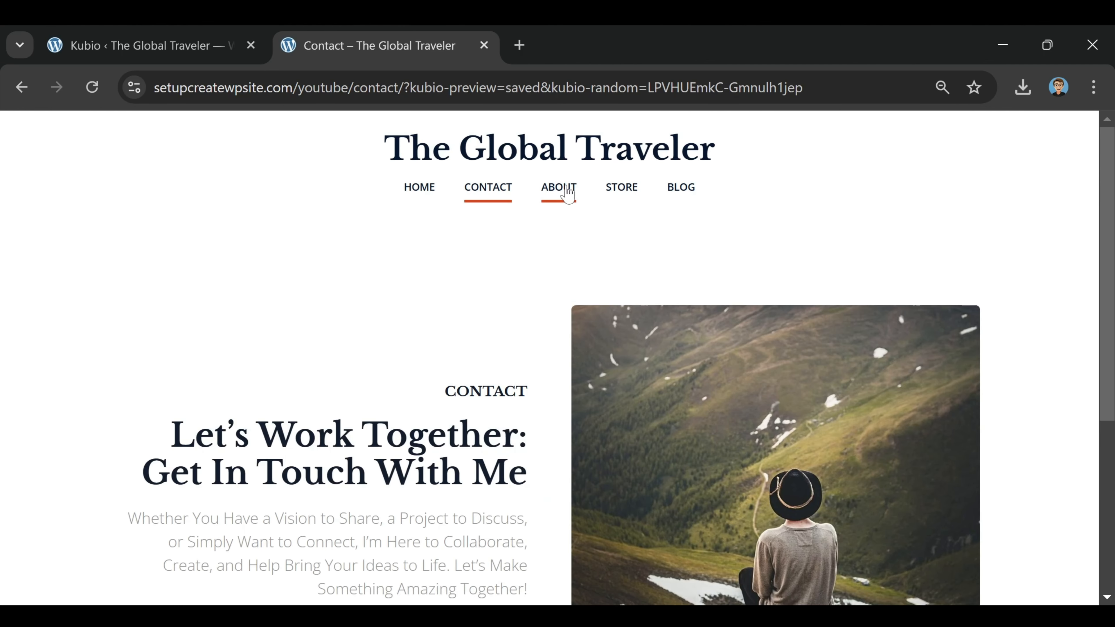
{"action": "left_click", "coordinate": [625, 189]}
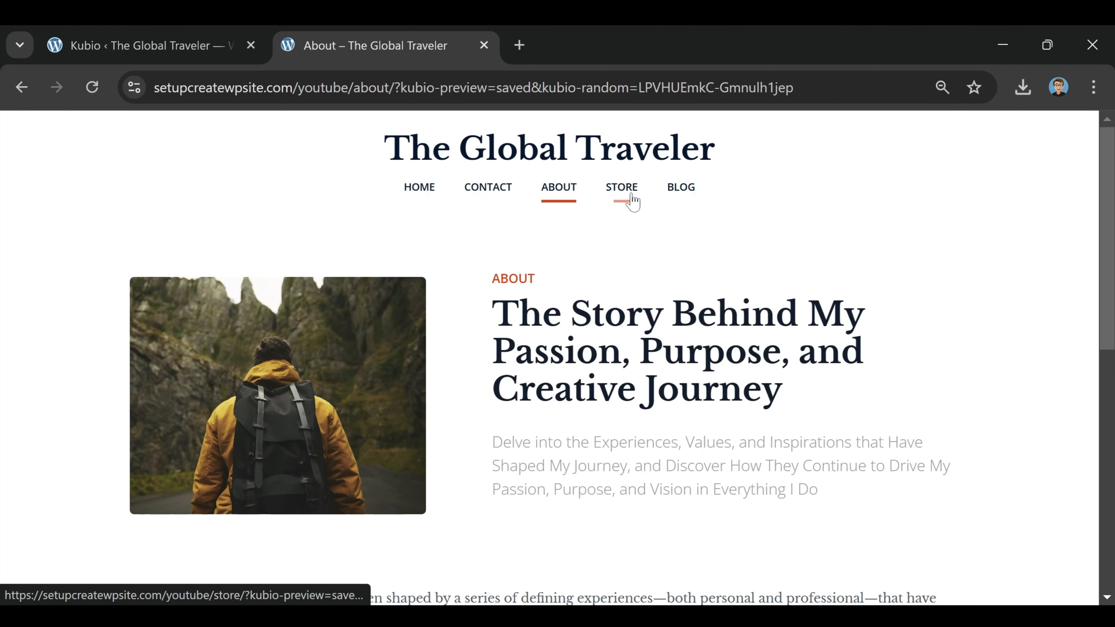
{"action": "left_click", "coordinate": [625, 191]}
{"action": "left_click", "coordinate": [678, 189]}
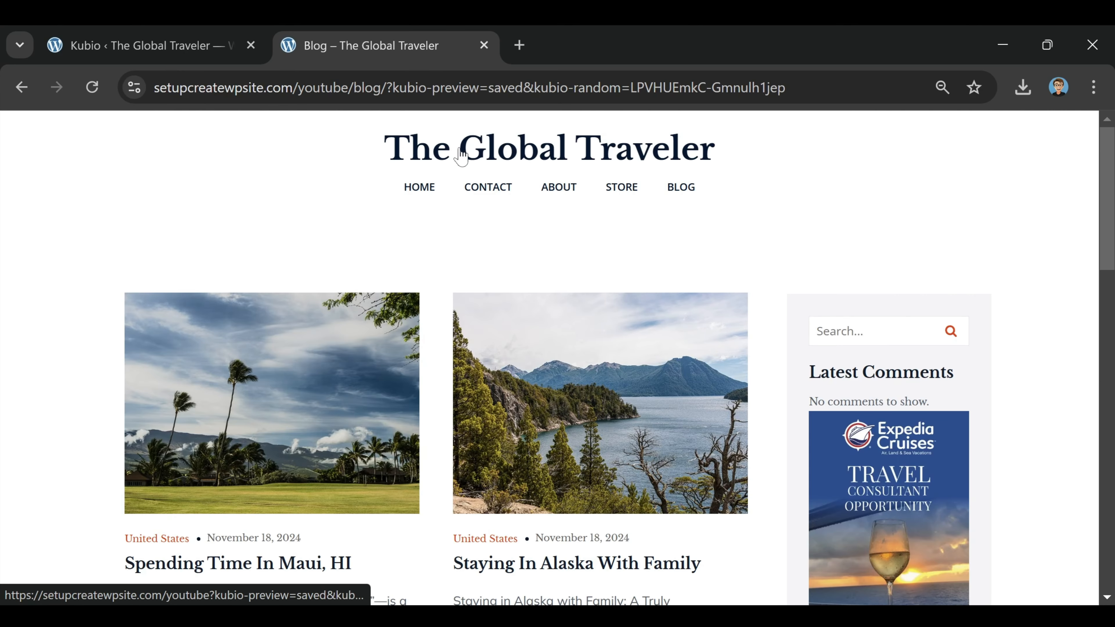
{"action": "left_click", "coordinate": [433, 189]}
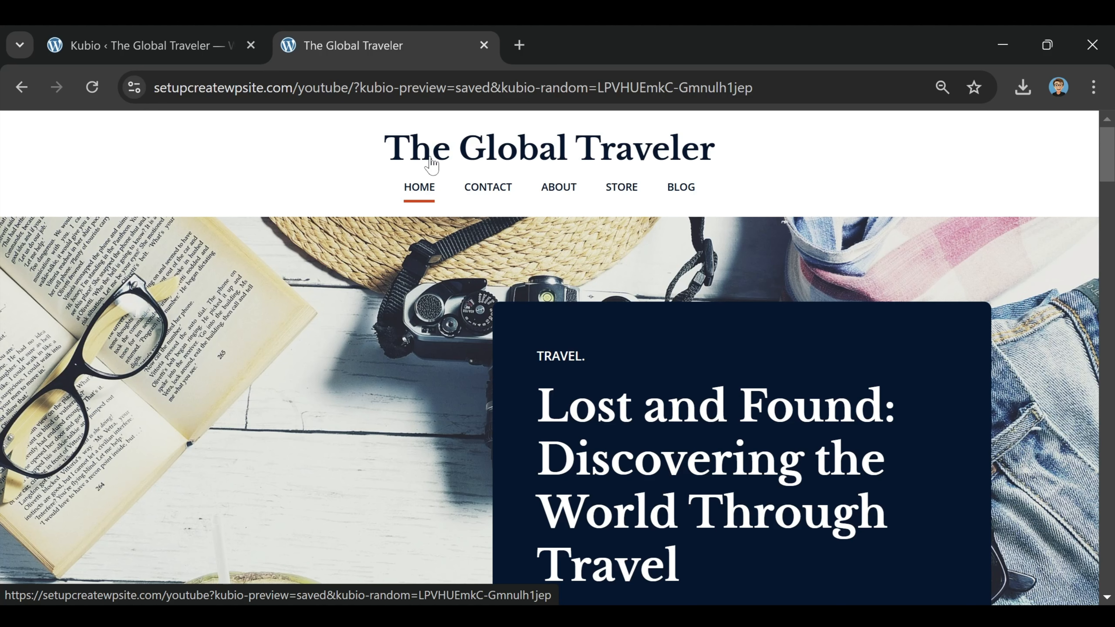
{"action": "scroll", "coordinate": [647, 160], "scroll_direction": "down", "scroll_amount": 10}
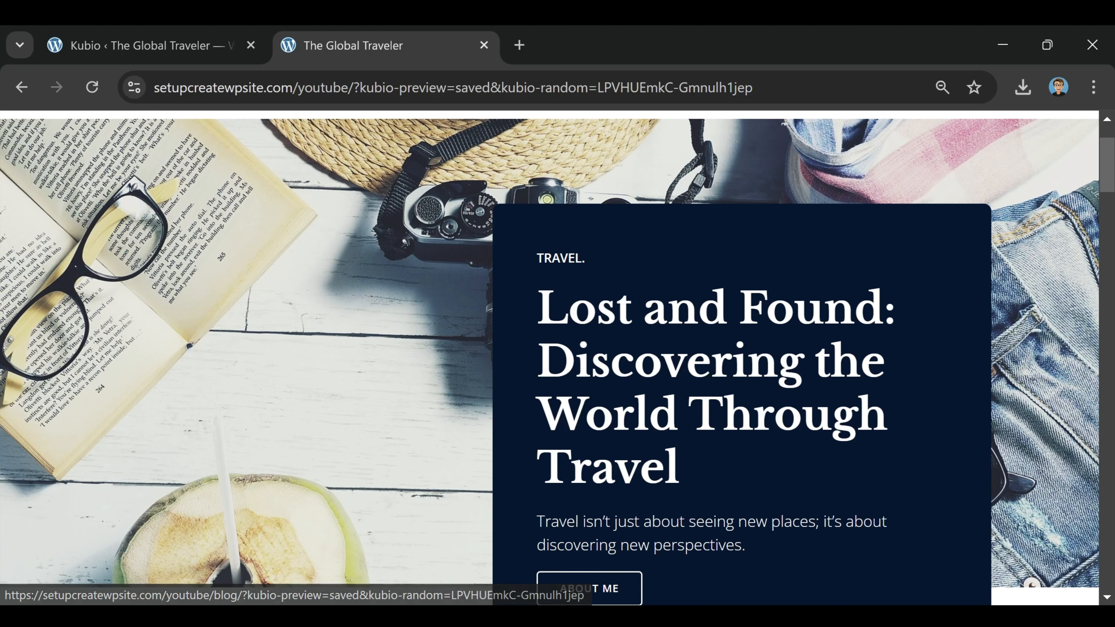
{"action": "scroll", "coordinate": [699, 373], "scroll_direction": "down", "scroll_amount": 20}
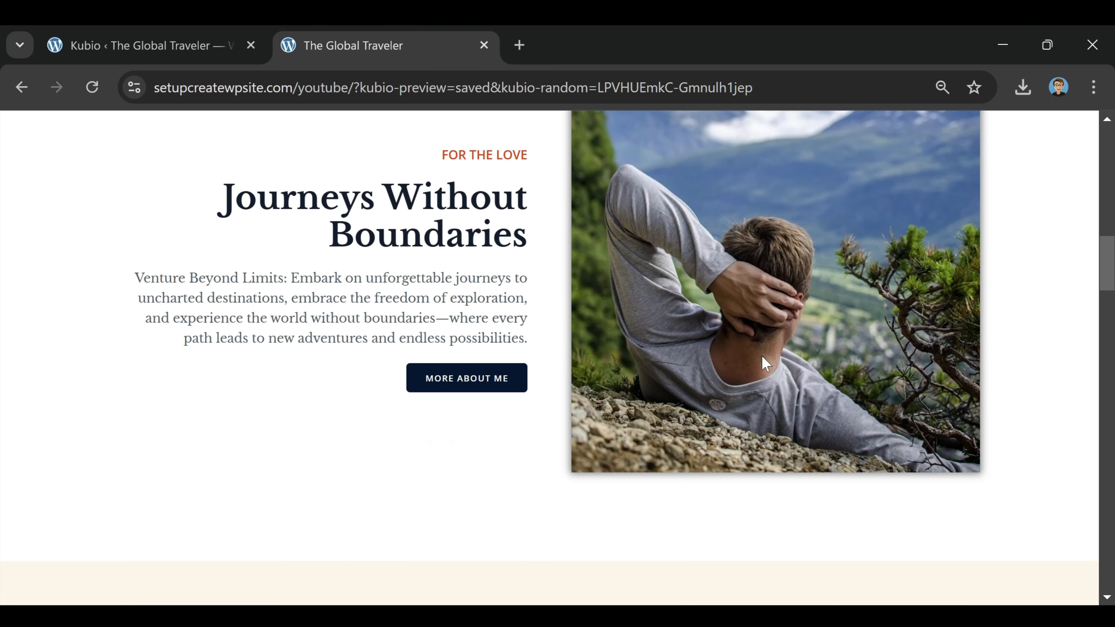
{"action": "scroll", "coordinate": [642, 368], "scroll_direction": "down", "scroll_amount": 15}
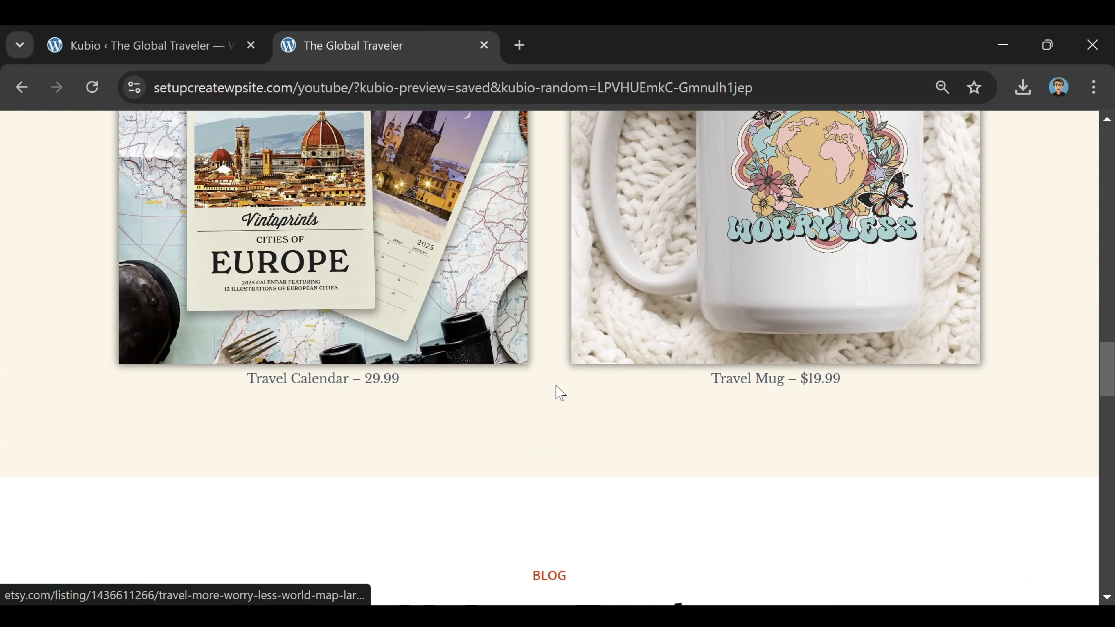
{"action": "scroll", "coordinate": [583, 387], "scroll_direction": "down", "scroll_amount": 10}
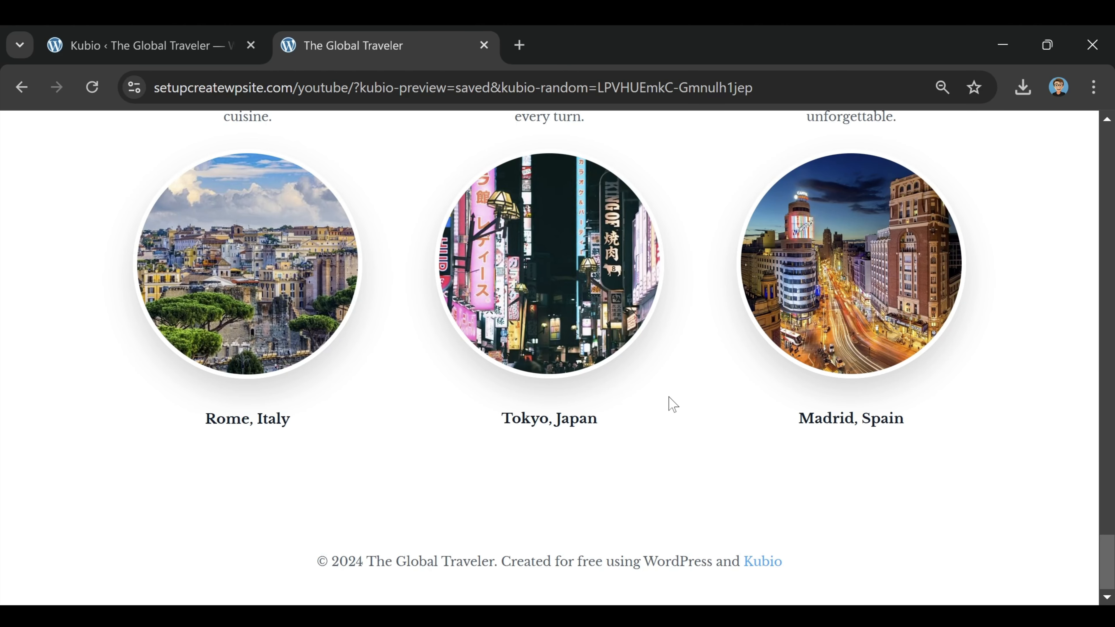